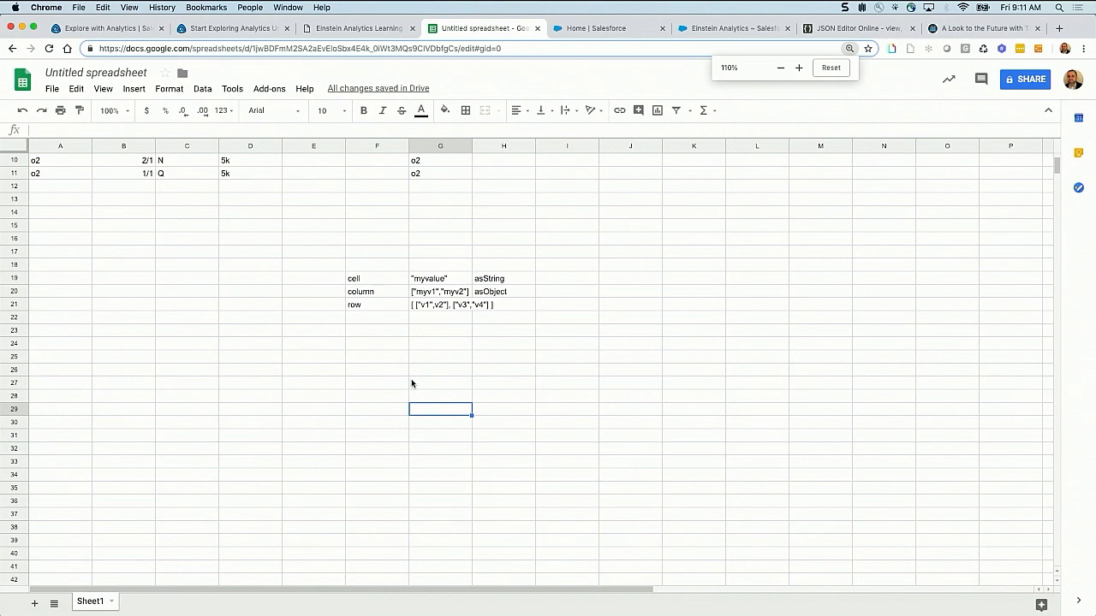
# Enter the label "type" in cell C28, with Customer and Partner in C29 and C30 beneath it
pyautogui.click(207, 396)
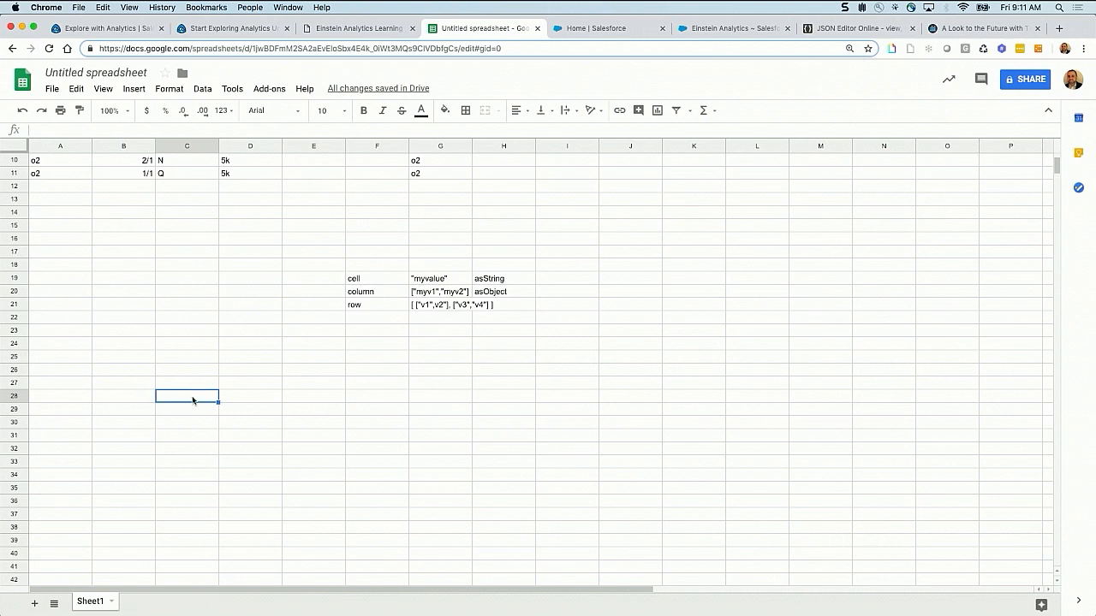
pyautogui.write('c')
pyautogui.write('ype')
pyautogui.press('Tab')
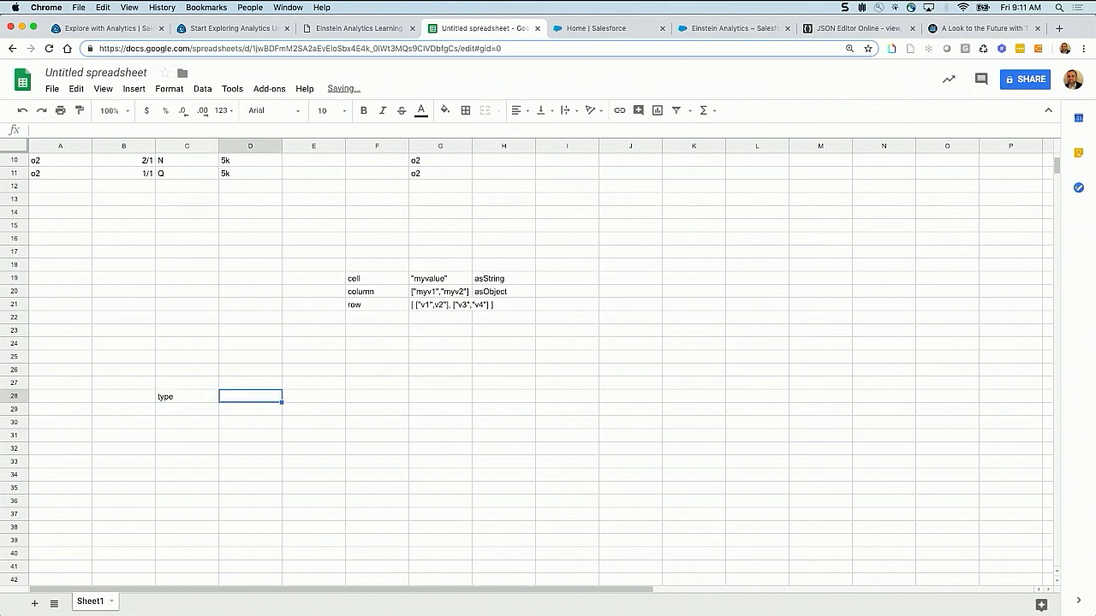
pyautogui.click(178, 406)
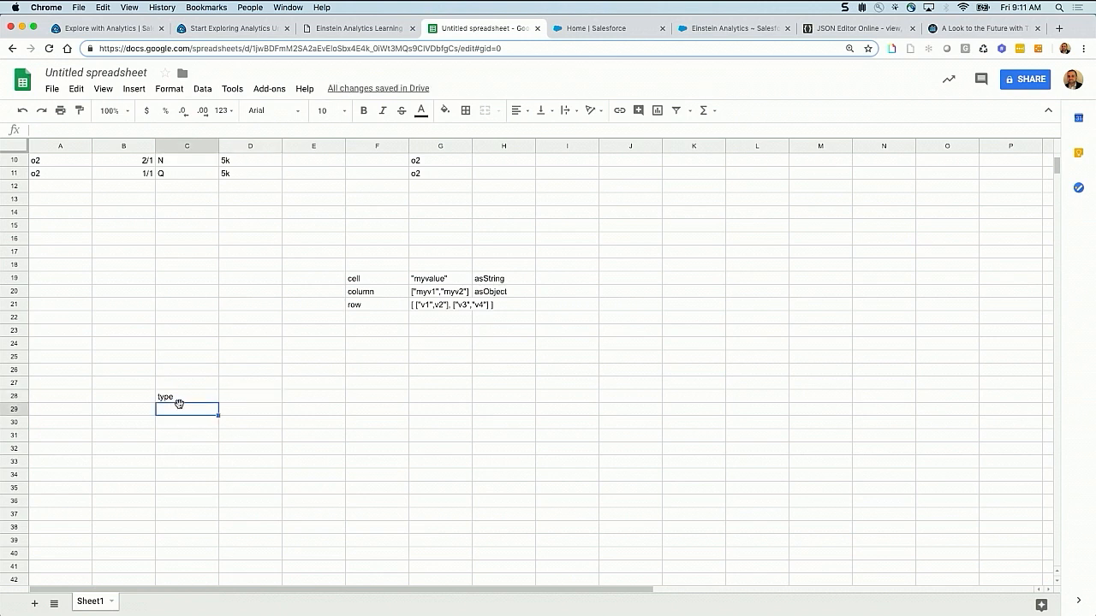
pyautogui.write('Customer')
pyautogui.press('Return')
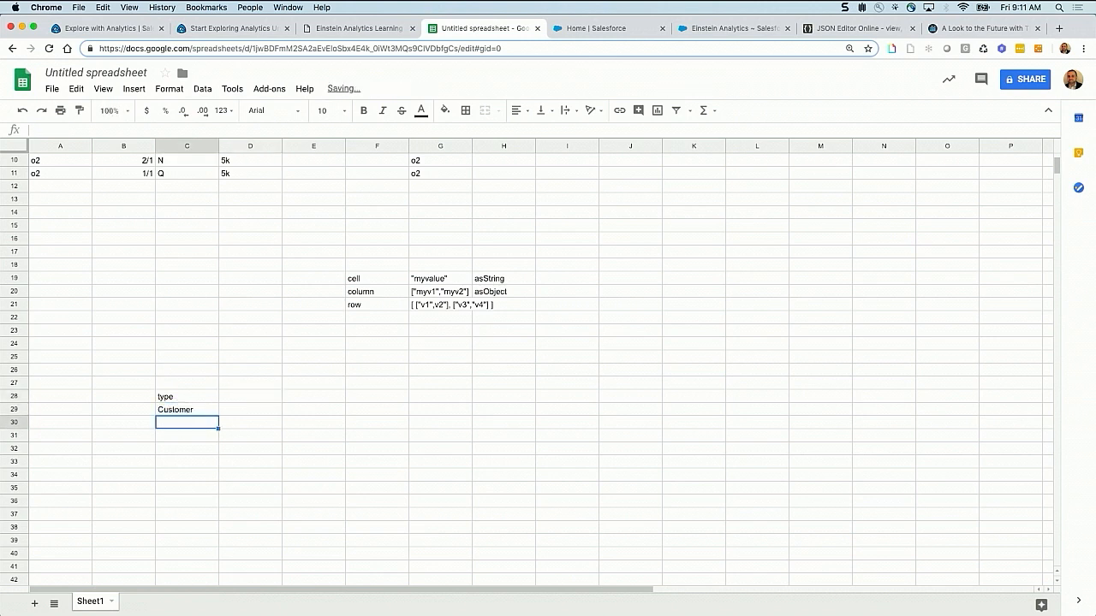
pyautogui.write('Partner')
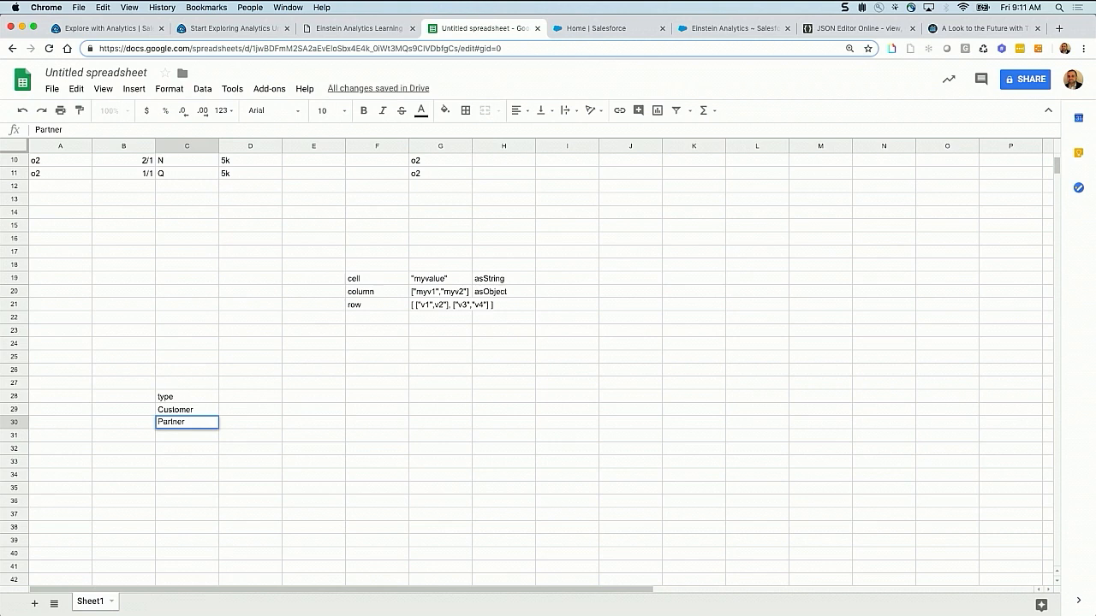
# Replace the header text in cell C28 with the capitalized "Type"
pyautogui.press('super+equal')
pyautogui.press('super+equal')
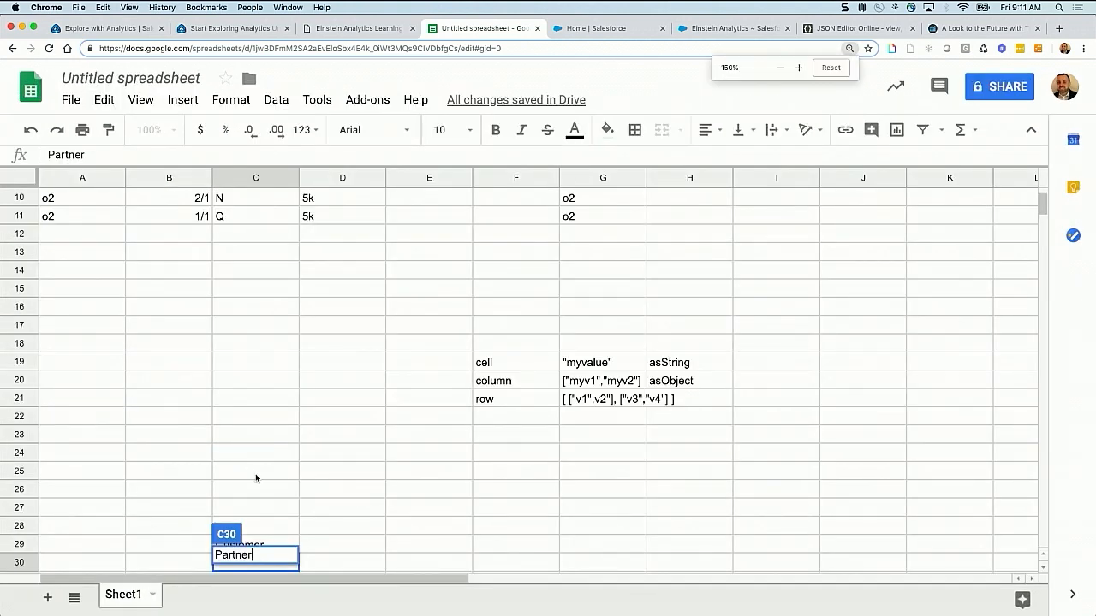
pyautogui.click(245, 437)
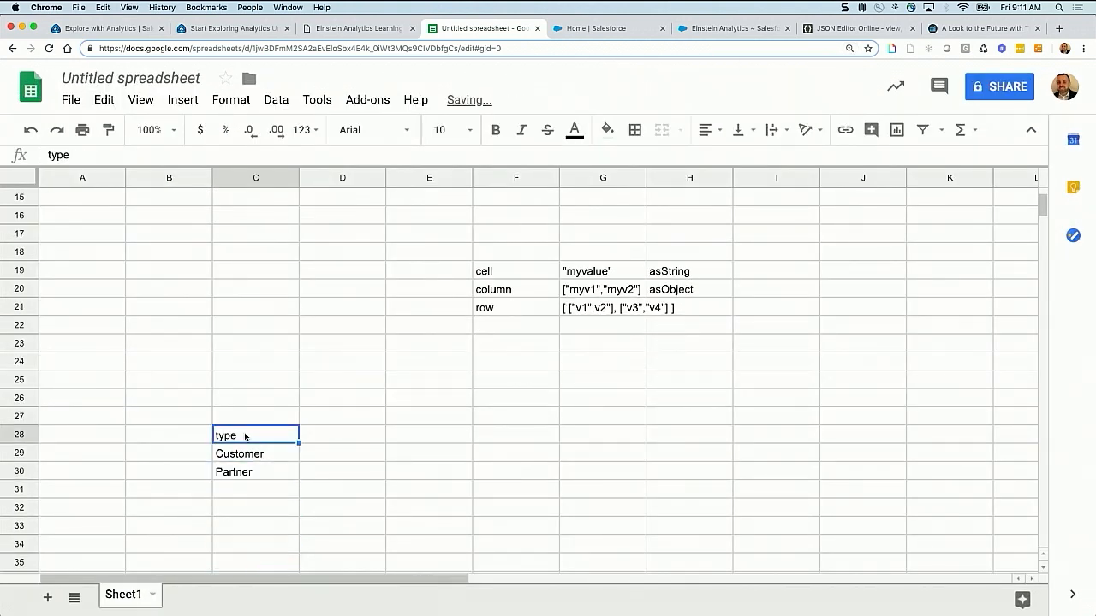
pyautogui.doubleClick(245, 437)
pyautogui.press('super+a')
pyautogui.write('Type')
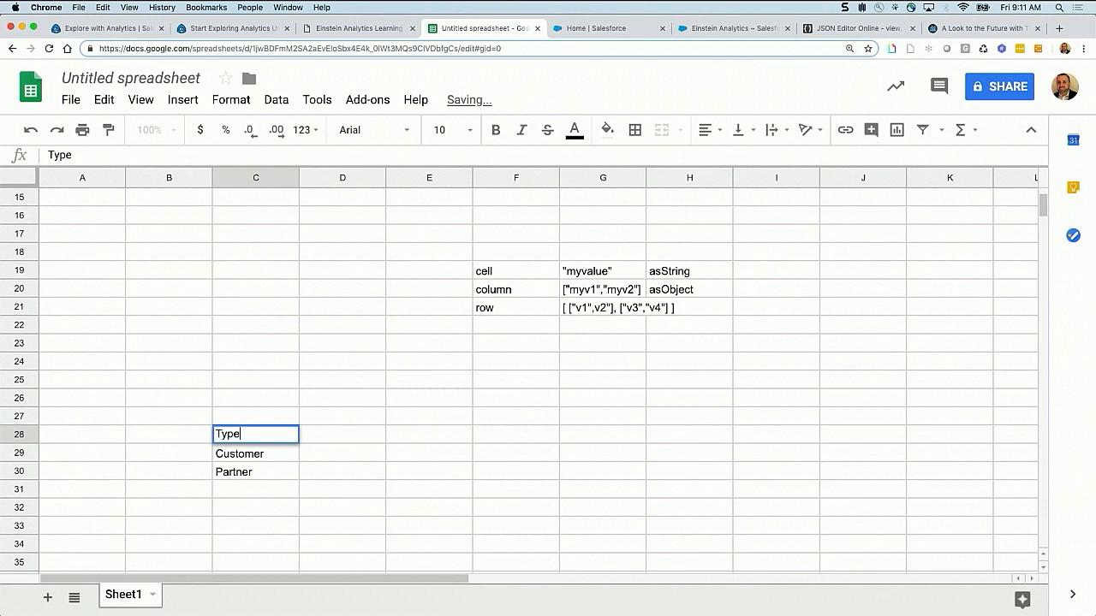
# Add a 2018 column in D28 with 5k for Customer and 6k for Partner
pyautogui.click(318, 439)
pyautogui.write('20')
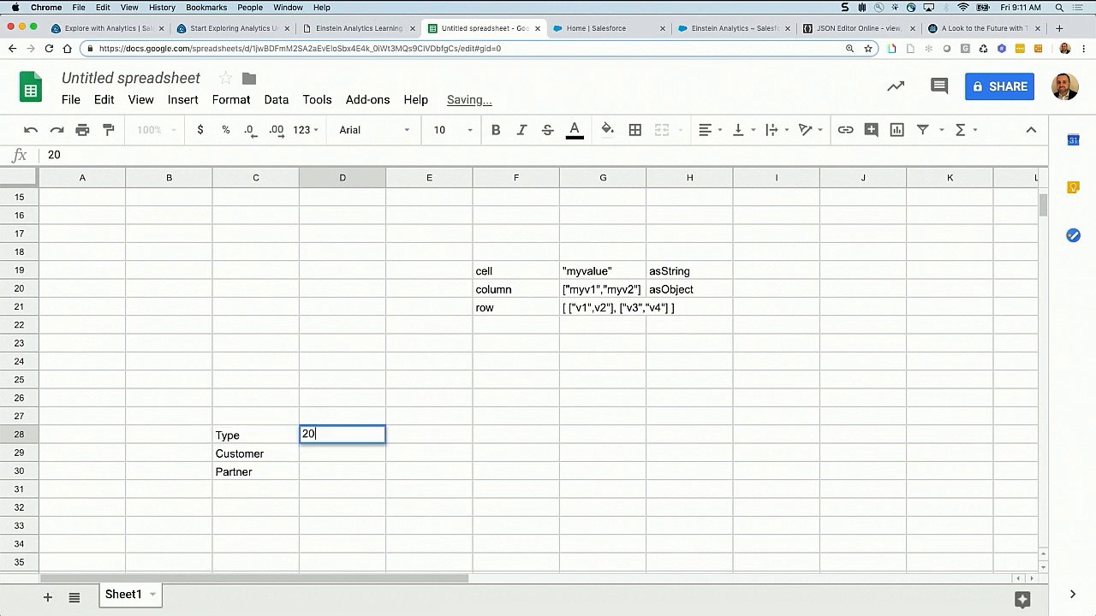
pyautogui.write('18')
pyautogui.press('Return')
pyautogui.write('5k')
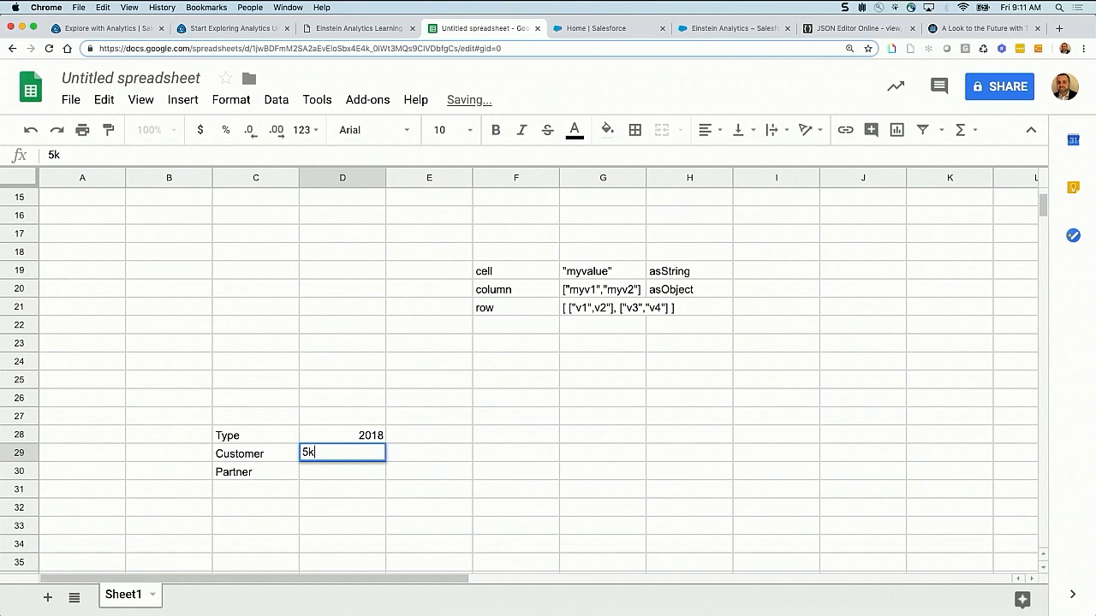
pyautogui.press('Return')
pyautogui.write('6k')
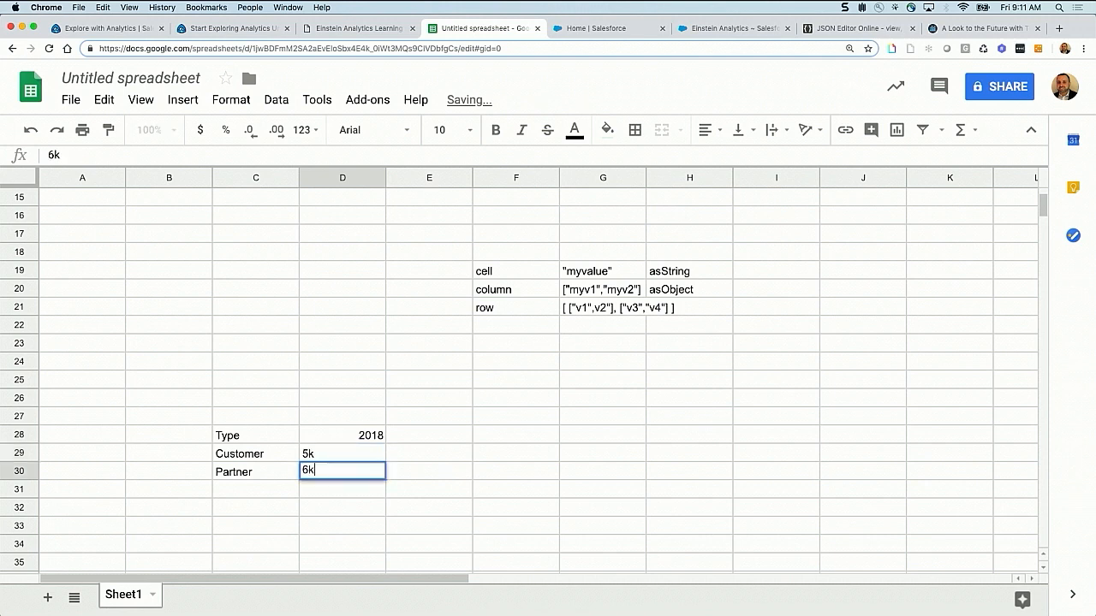
pyautogui.press('Return')
# Add a 2019 column in E28 with 10k for Customer and 8k for Partner
pyautogui.click(439, 442)
pyautogui.write('2019')
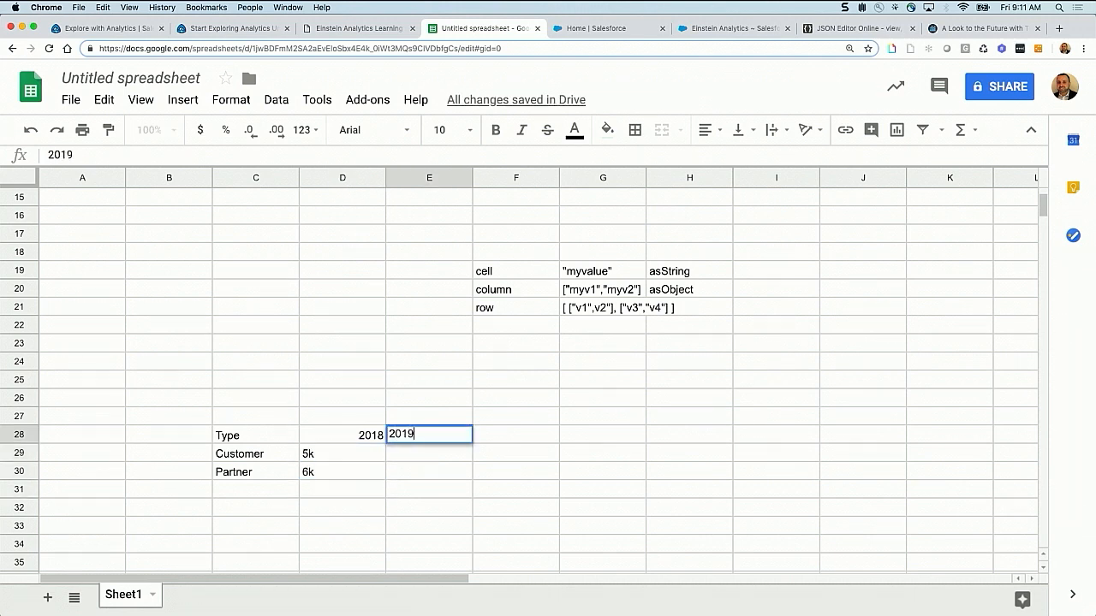
pyautogui.press('Return')
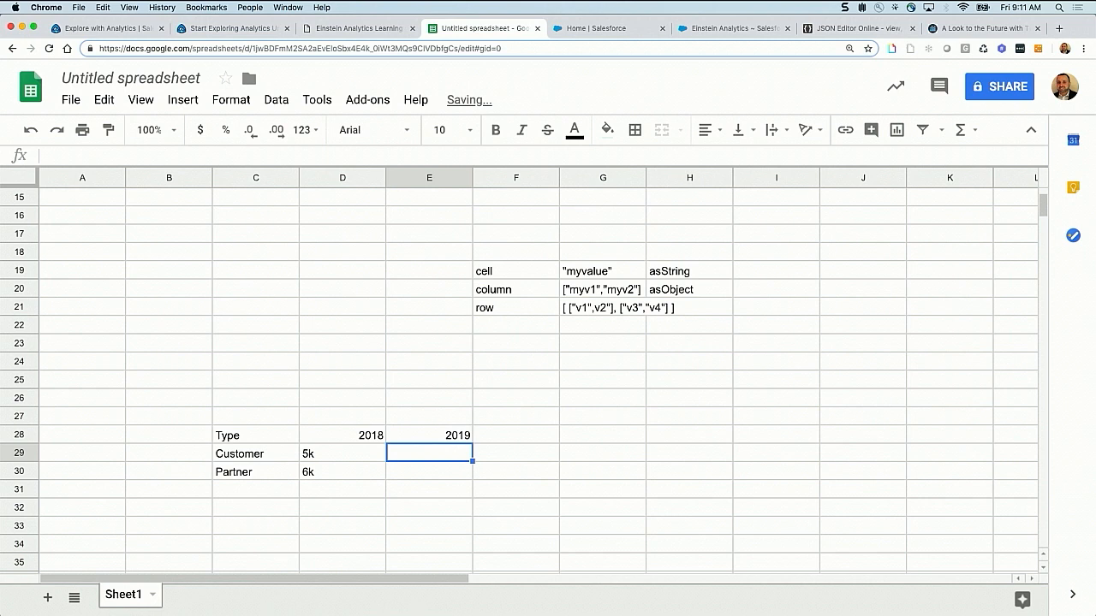
pyautogui.write('10k')
pyautogui.press('Return')
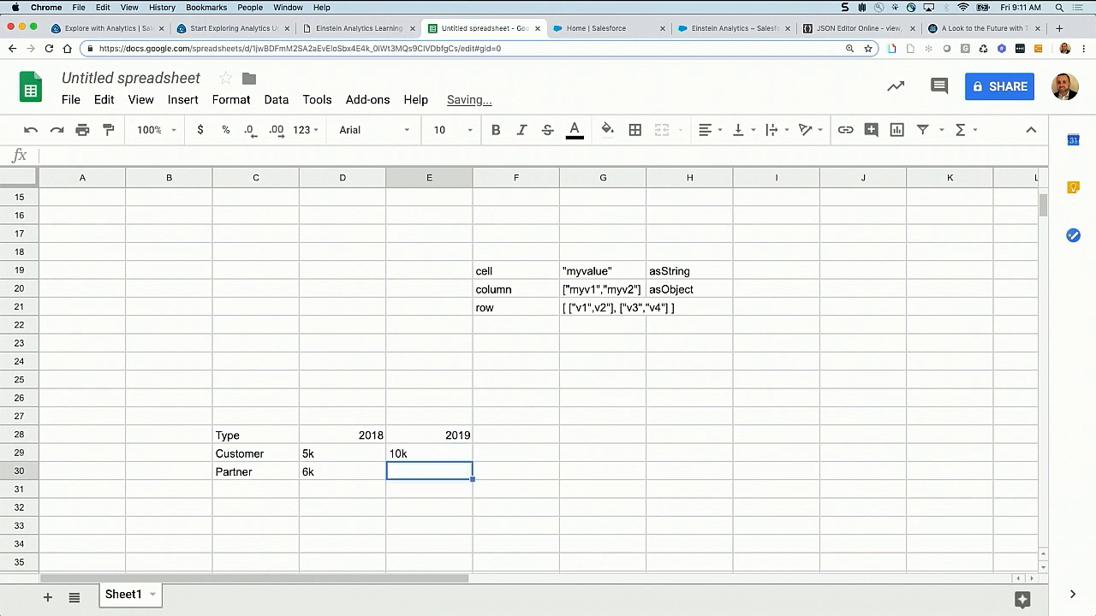
pyautogui.write('8k')
pyautogui.press('Return')
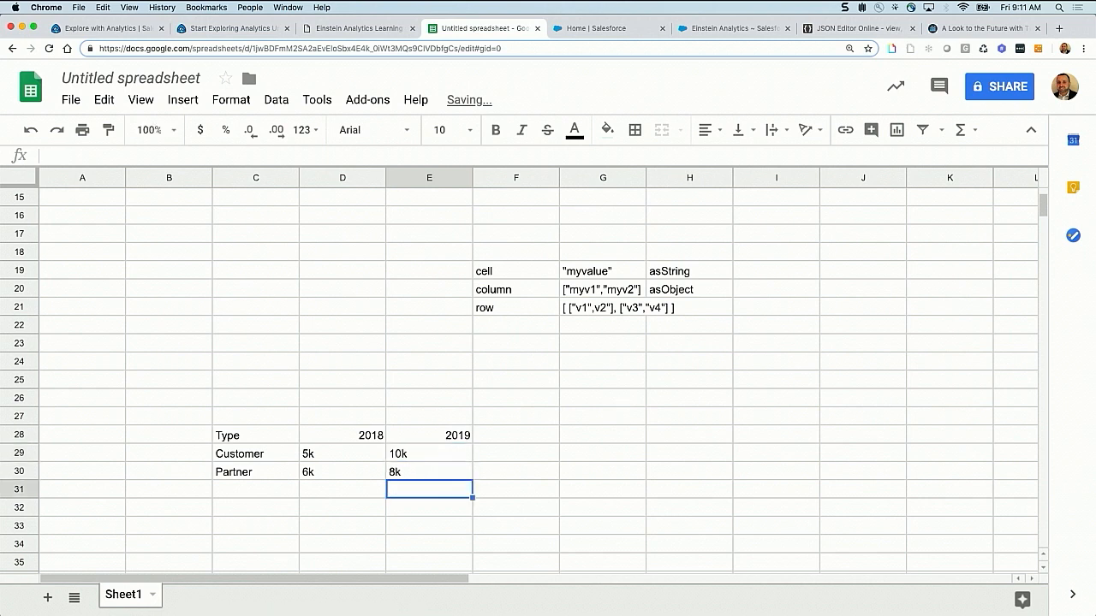
# Start a second table in row 28 with the headers Type, Year and Amount in G28 to I28
pyautogui.moveTo(236, 438); pyautogui.dragTo(420, 484)
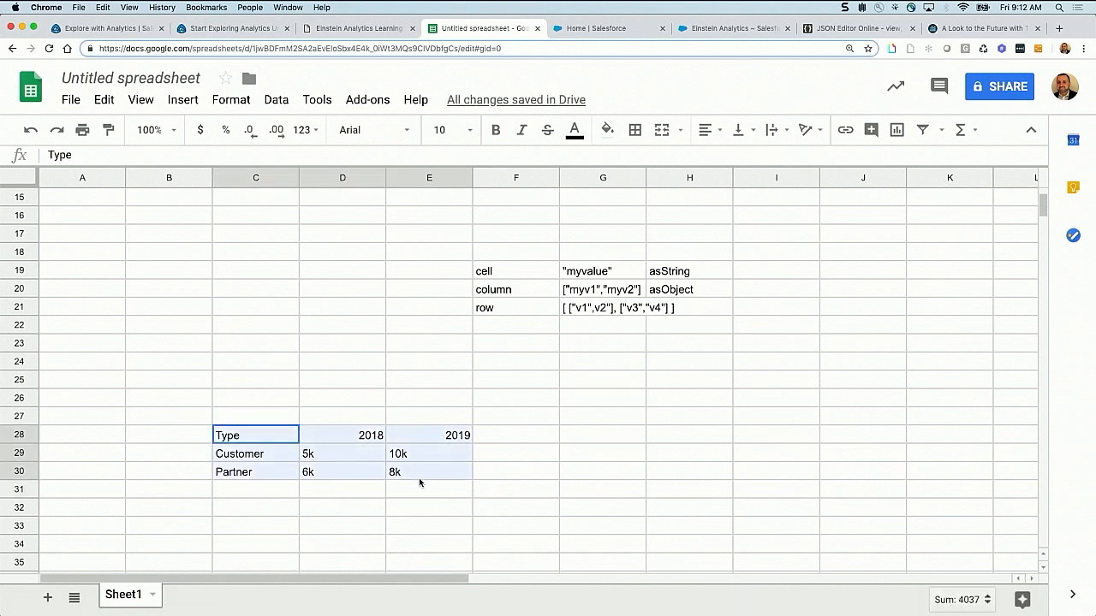
pyautogui.click(630, 441)
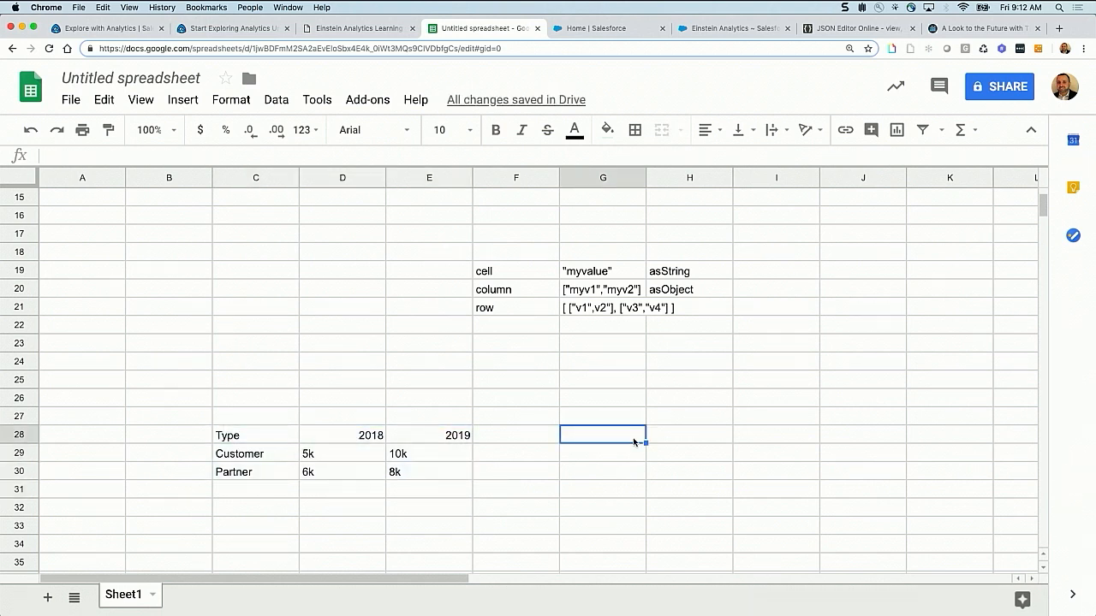
pyautogui.write('Type')
pyautogui.press('Tab')
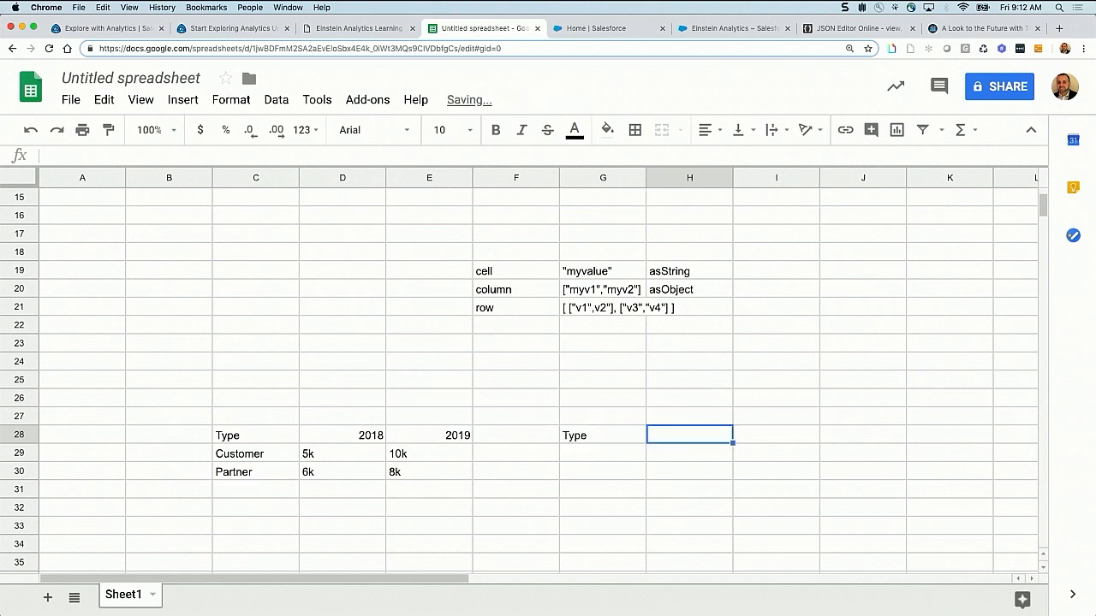
pyautogui.write('Year')
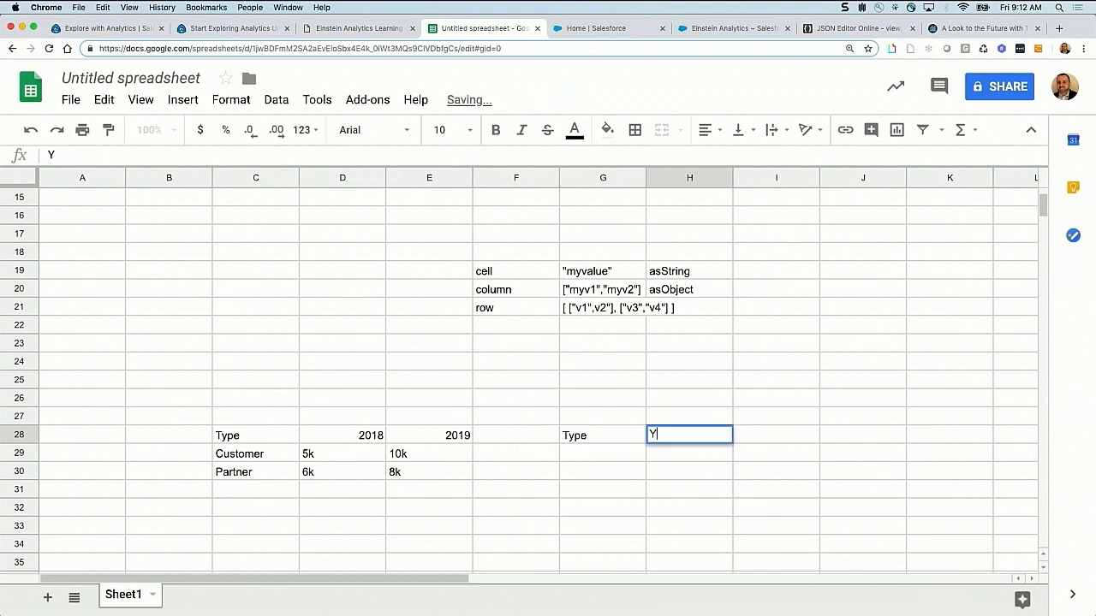
pyautogui.press('Tab')
pyautogui.write('Amount')
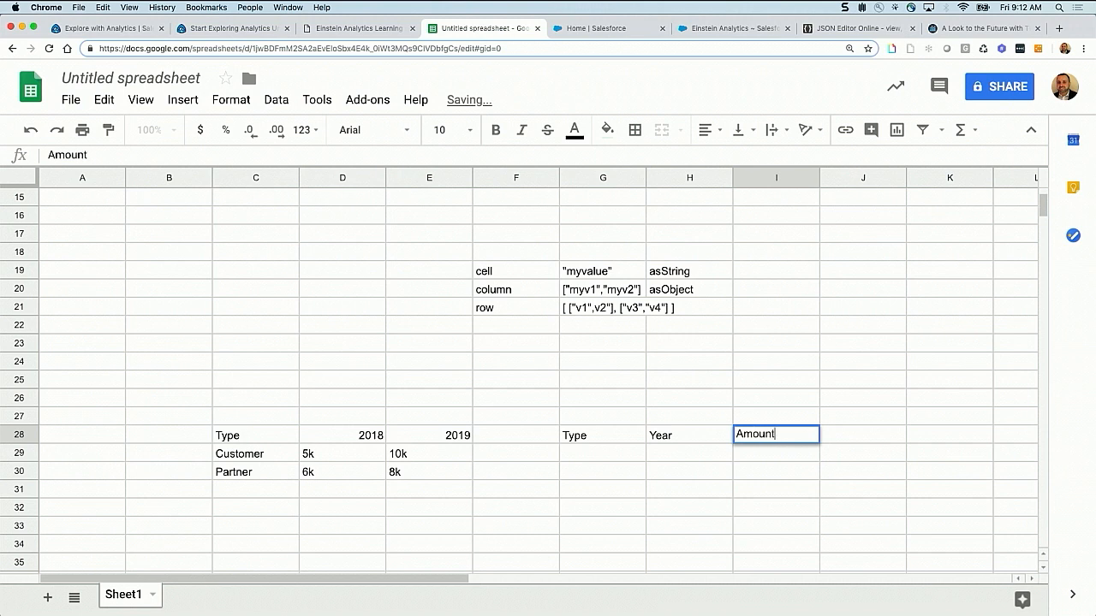
# Copy the Customer and Partner labels from C29:C30 into G29:G30 and again into G31:G32
pyautogui.click(582, 454)
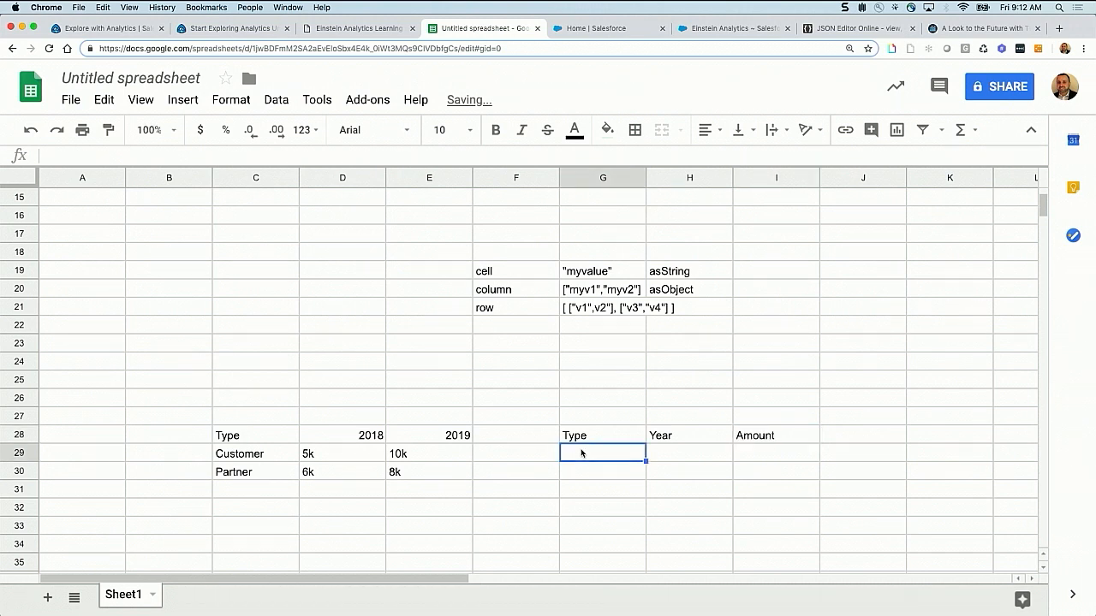
pyautogui.moveTo(281, 459); pyautogui.dragTo(272, 473)
pyautogui.hotkey('ctrl', 'c')
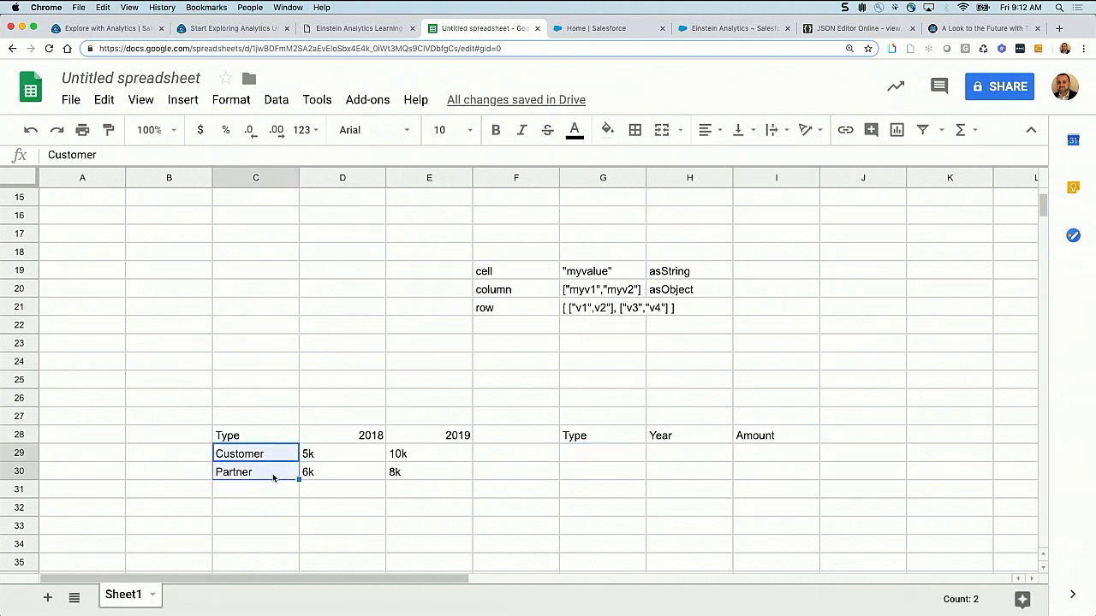
pyautogui.click(584, 462)
pyautogui.hotkey('ctrl', 'v')
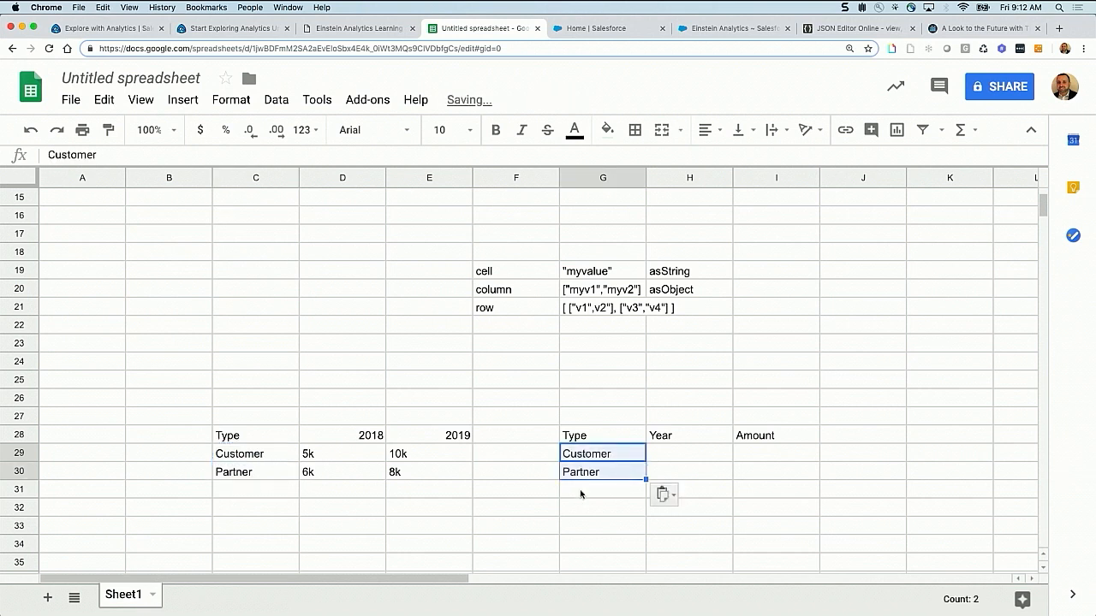
pyautogui.click(581, 492)
pyautogui.click(590, 476)
pyautogui.click(588, 488)
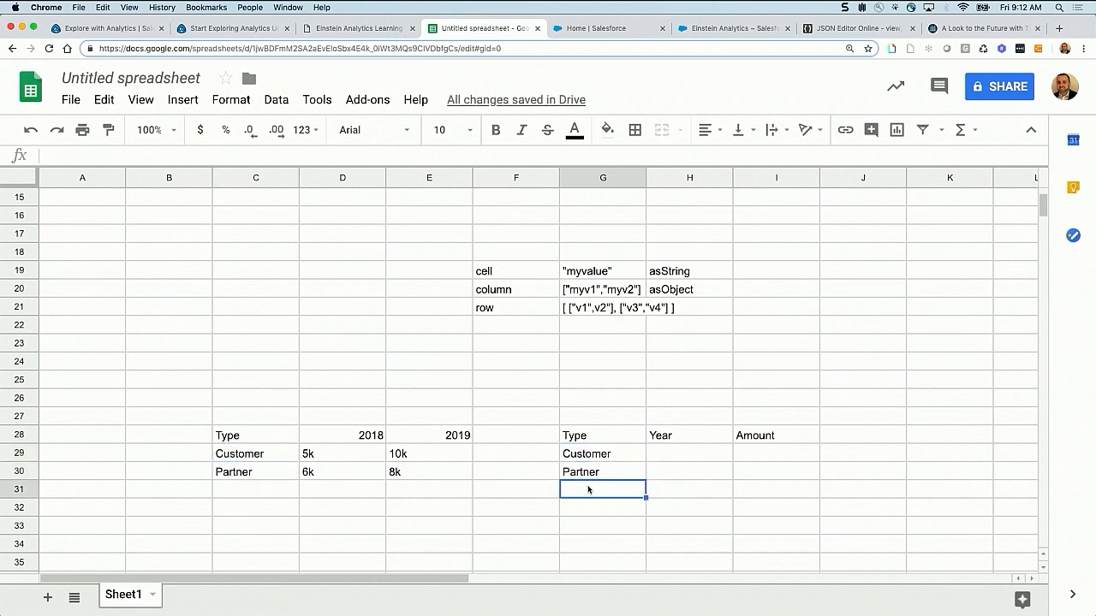
pyautogui.hotkey('ctrl', 'v')
# Fill the Year column with 2018 in H29 and H30 and 2019 in H31 and H32
pyautogui.click(681, 463)
pyautogui.write('2018')
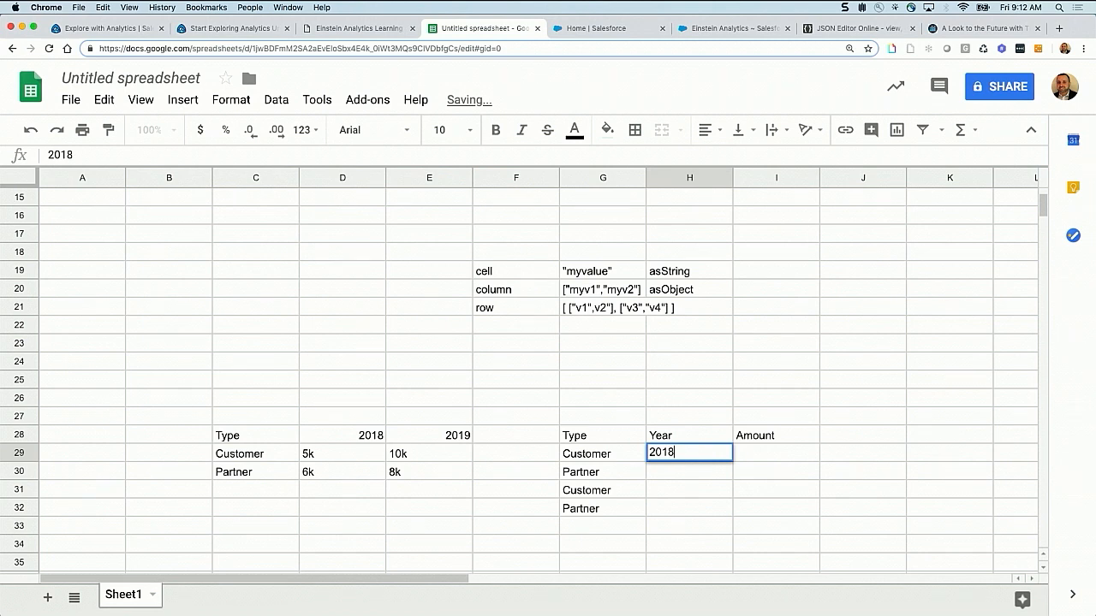
pyautogui.press('Return')
pyautogui.write('2018')
pyautogui.press('Return')
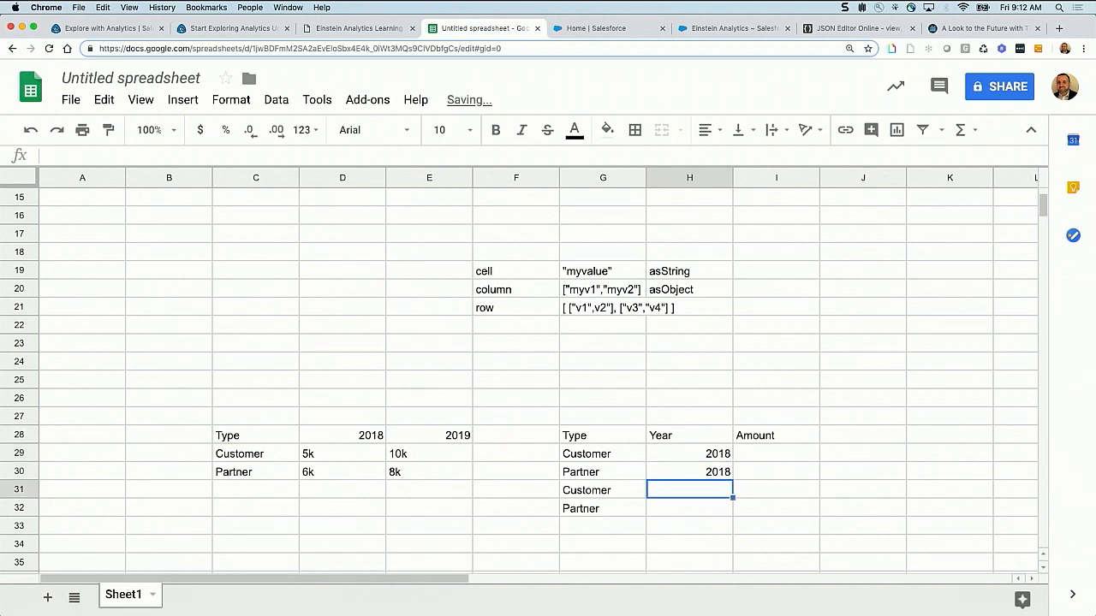
pyautogui.write('2019')
pyautogui.press('Return')
pyautogui.write('2')
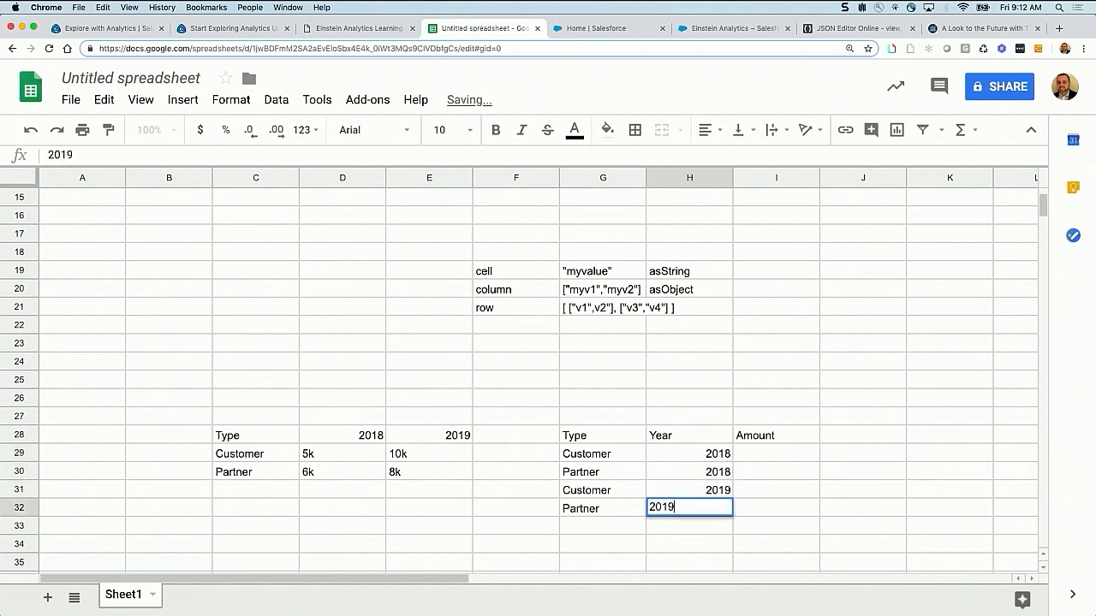
# Copy the 2018 amounts from D29:D30 into the Amount column at I29:I30
pyautogui.click(786, 457)
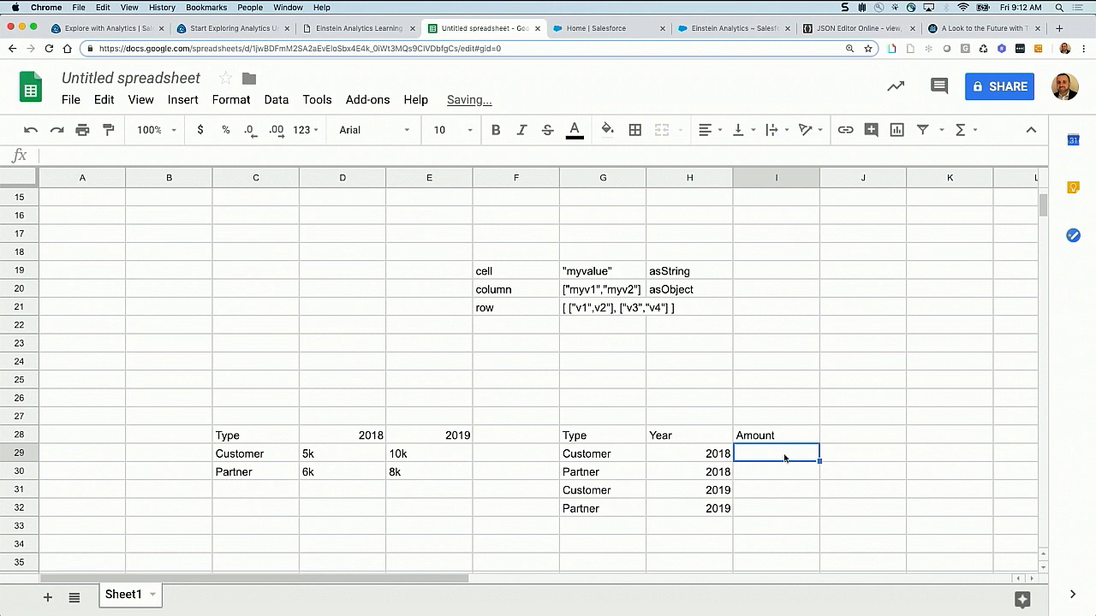
pyautogui.moveTo(351, 459); pyautogui.dragTo(351, 473)
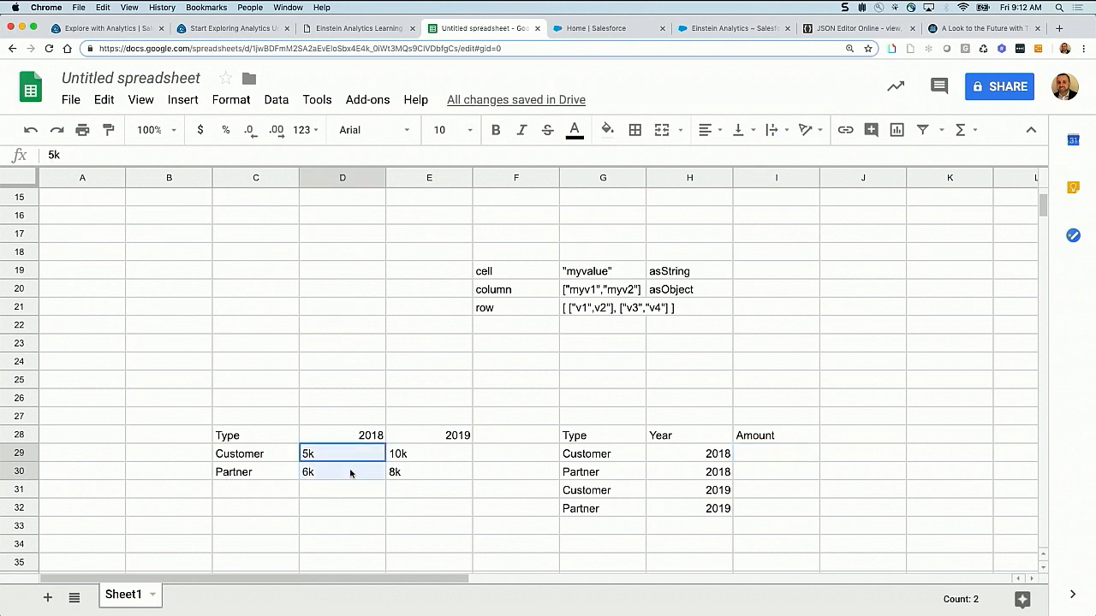
pyautogui.press('super+c')
pyautogui.moveTo(760, 452); pyautogui.dragTo(763, 468)
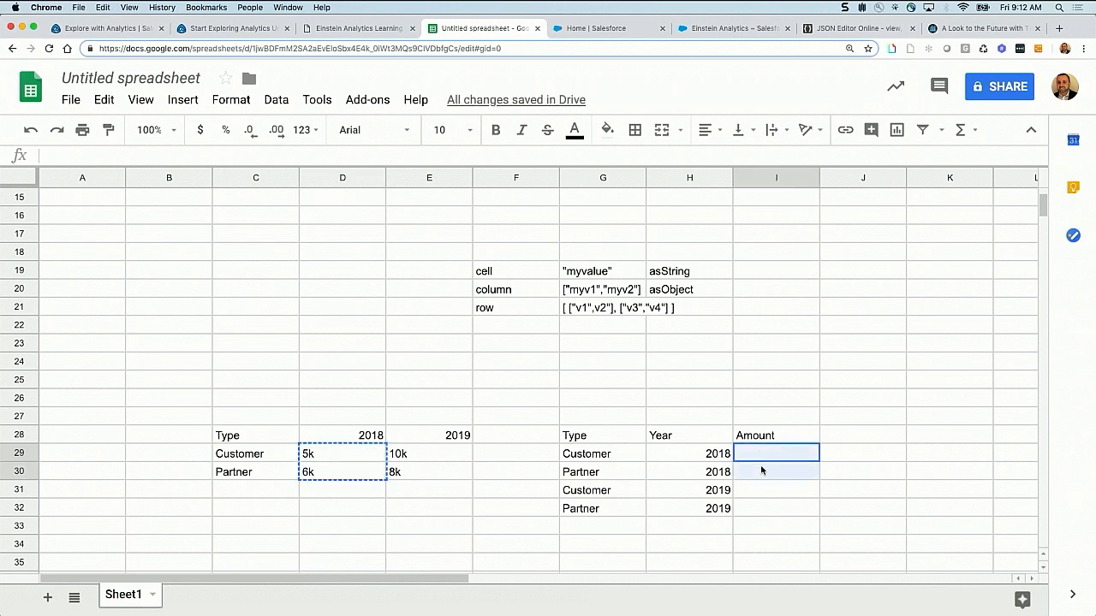
pyautogui.press('super+v')
# Copy the 2019 amounts from E29:E30 into the Amount column at I31:I32
pyautogui.moveTo(419, 458); pyautogui.dragTo(420, 472)
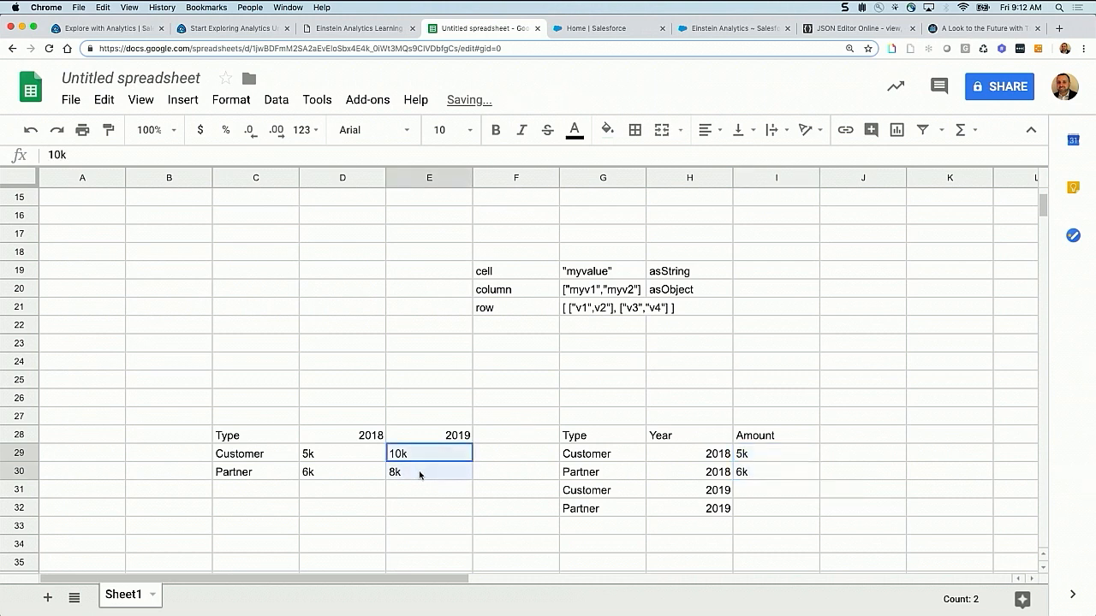
pyautogui.press('super+v')
pyautogui.click(757, 490)
pyautogui.hotkey('shift', 'Down')
pyautogui.press('super+v')
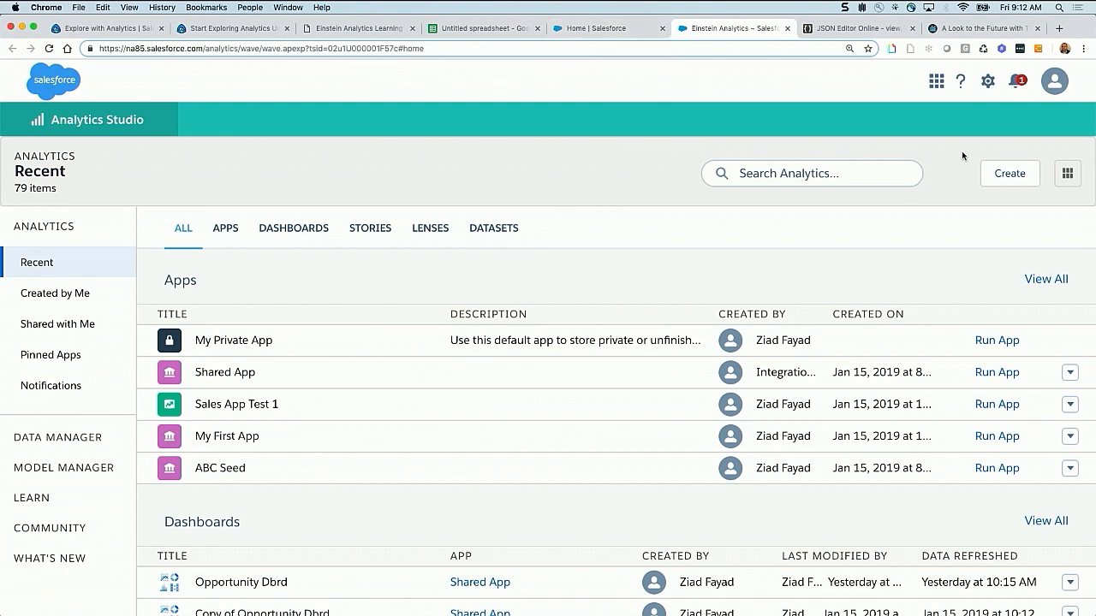
# Create a blank dashboard in Salesforce Analytics Studio
pyautogui.click(1010, 177)
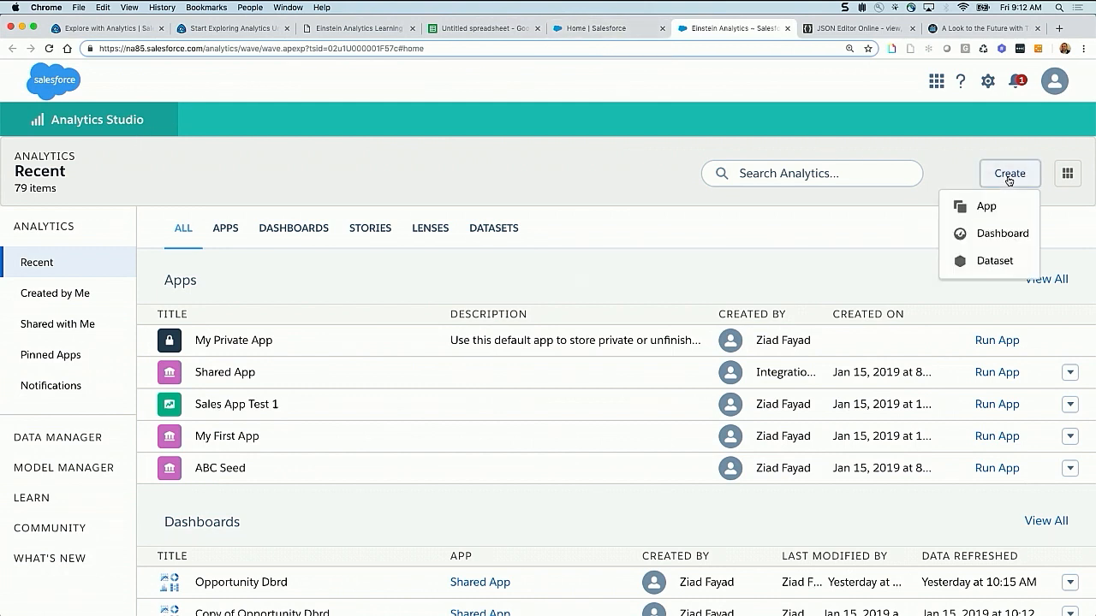
pyautogui.click(995, 234)
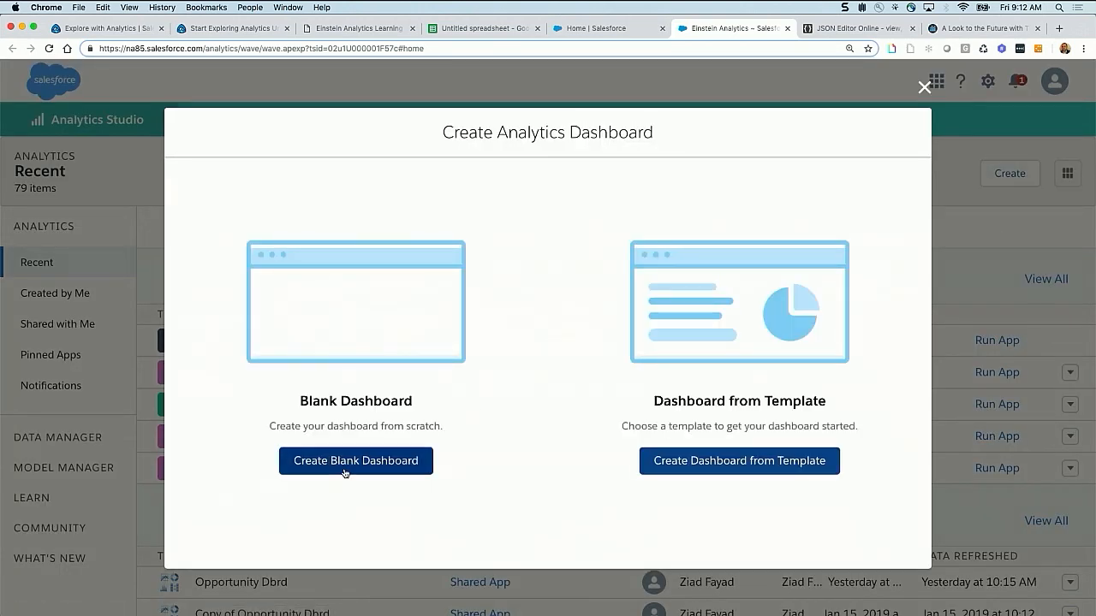
pyautogui.click(417, 462)
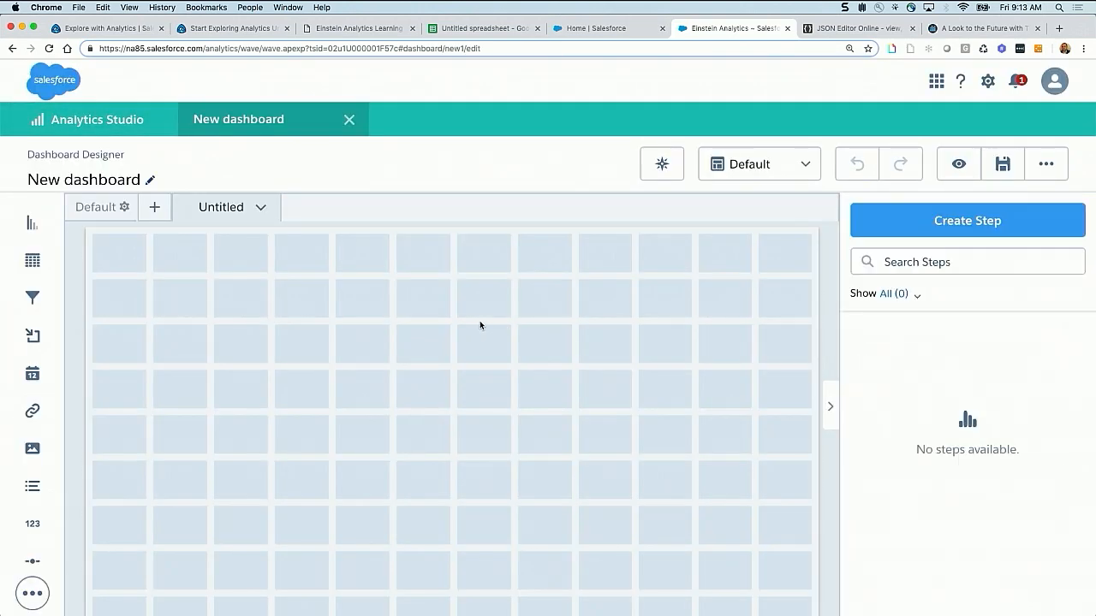
# Save the new dashboard in My Private App with the title "saql - transposing data"
pyautogui.click(1003, 164)
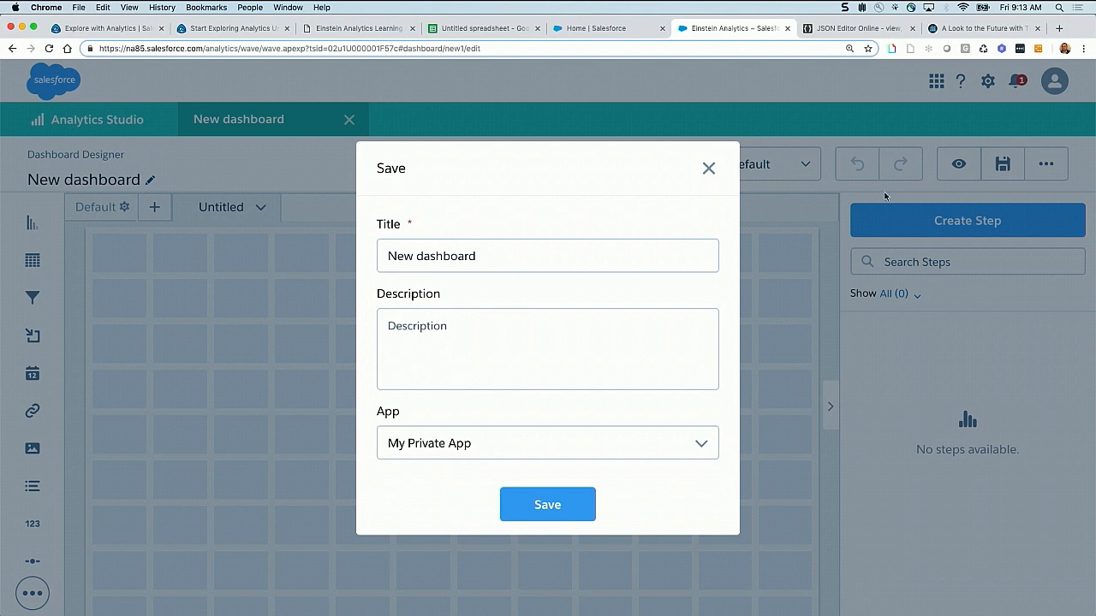
pyautogui.moveTo(482, 254); pyautogui.dragTo(360, 240)
pyautogui.press('Left')
pyautogui.write('saql')
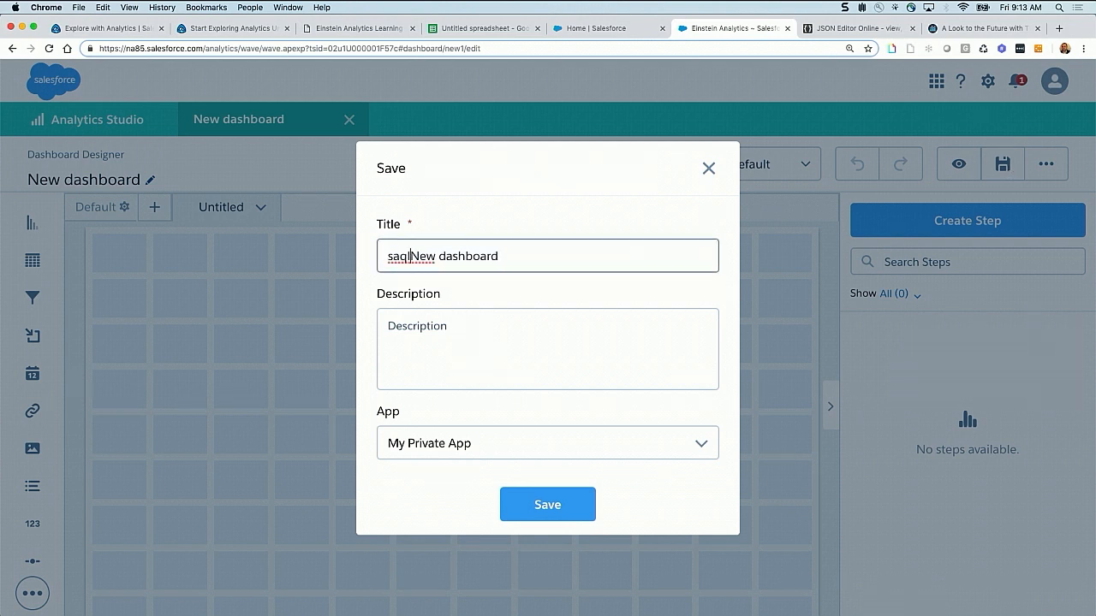
pyautogui.hotkey('shift', 'End')
pyautogui.press('BackSpace')
pyautogui.write('- transposing dat')
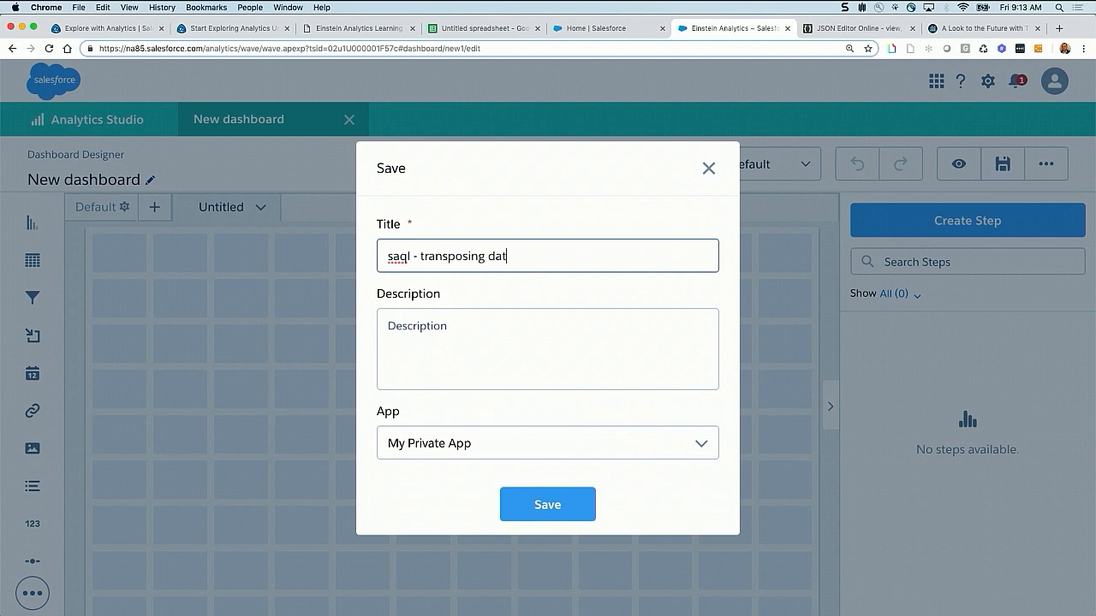
pyautogui.click(548, 490)
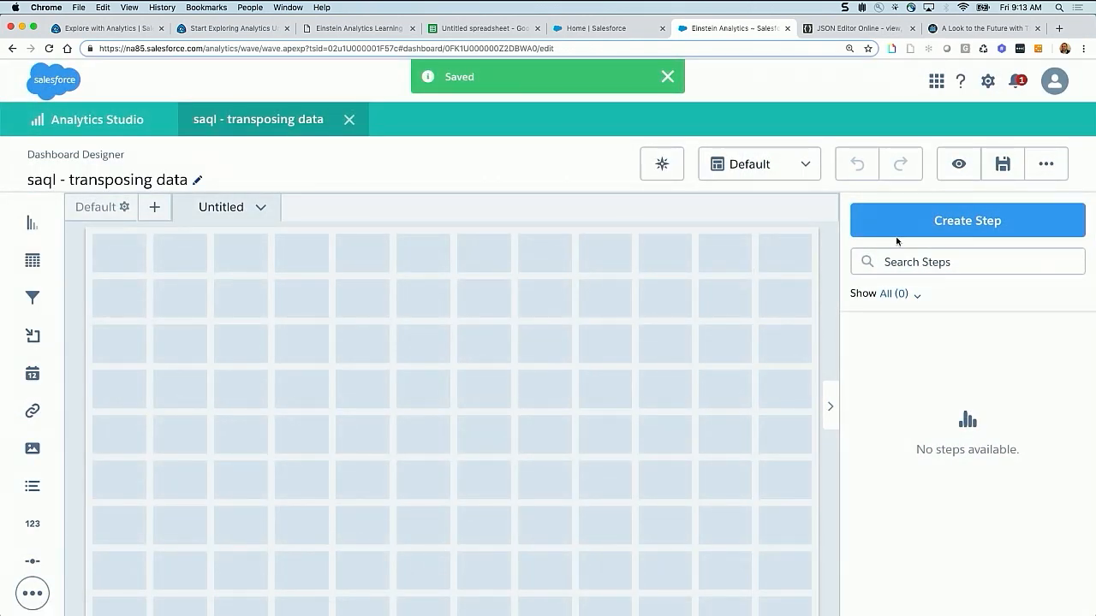
# Create a step from the OppOwnerAccnt dataset and name it test_step
pyautogui.click(933, 226)
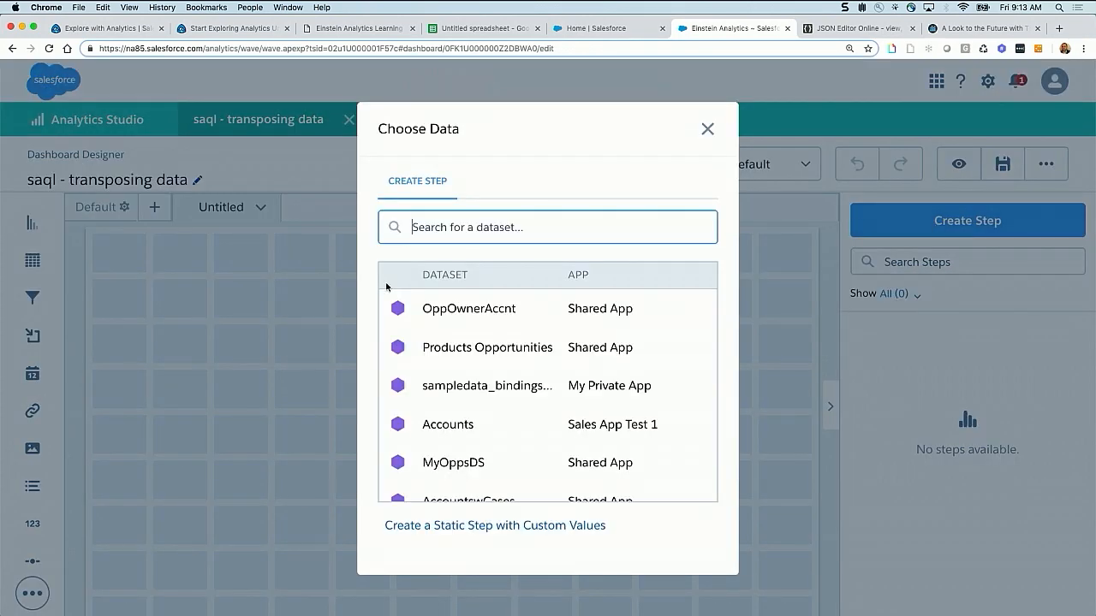
pyautogui.click(453, 317)
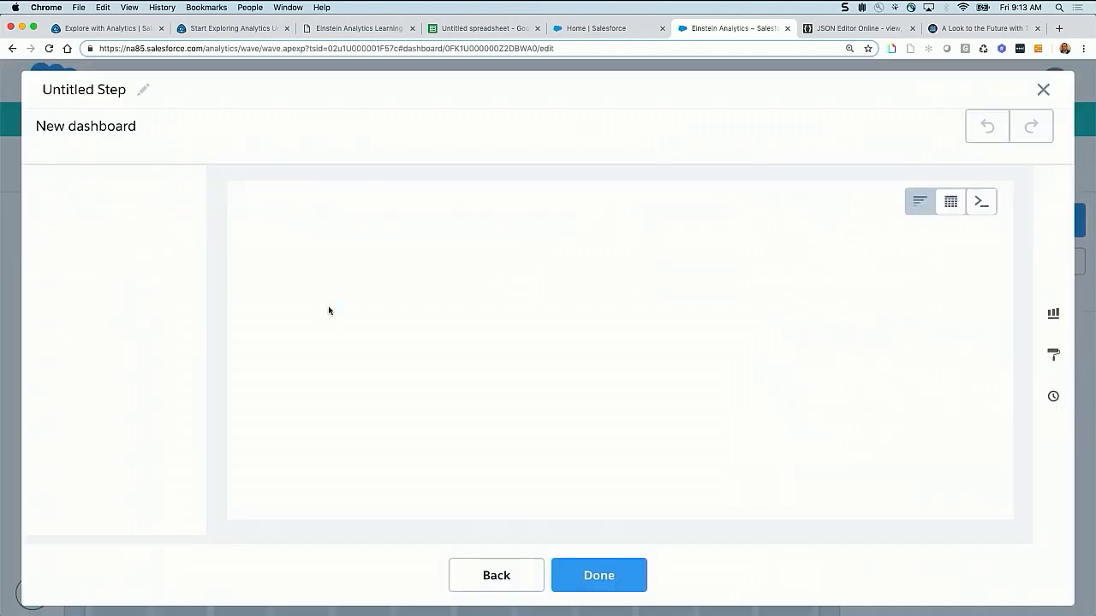
pyautogui.click(112, 89)
pyautogui.write('te')
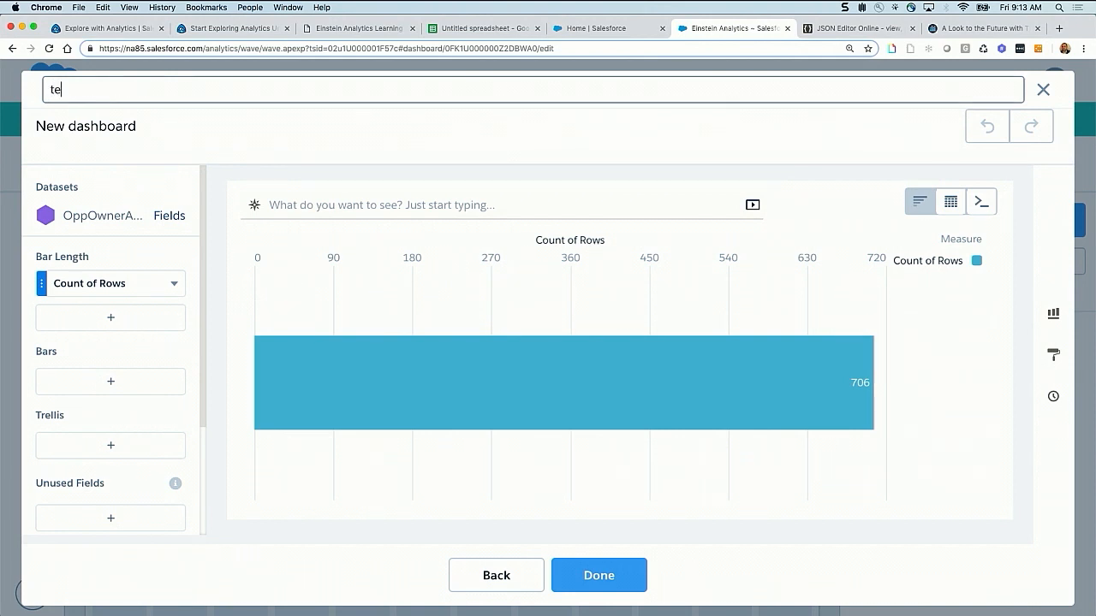
pyautogui.write('st_step')
pyautogui.click(196, 138)
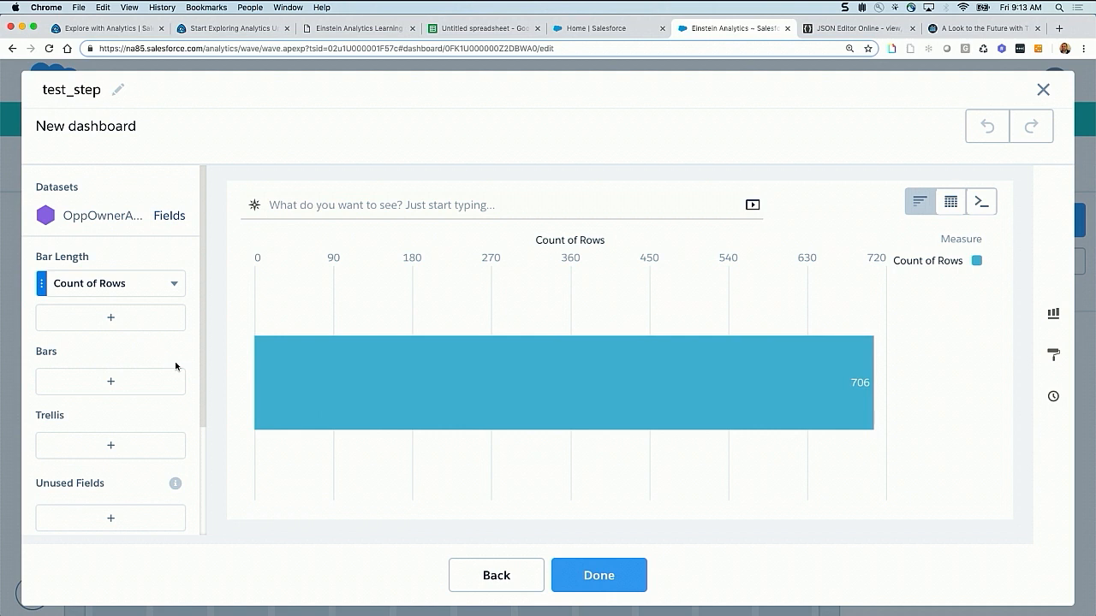
# Change the step's measure to Sum of Amount and display it as a compare table
pyautogui.click(84, 285)
pyautogui.click(219, 317)
pyautogui.click(343, 346)
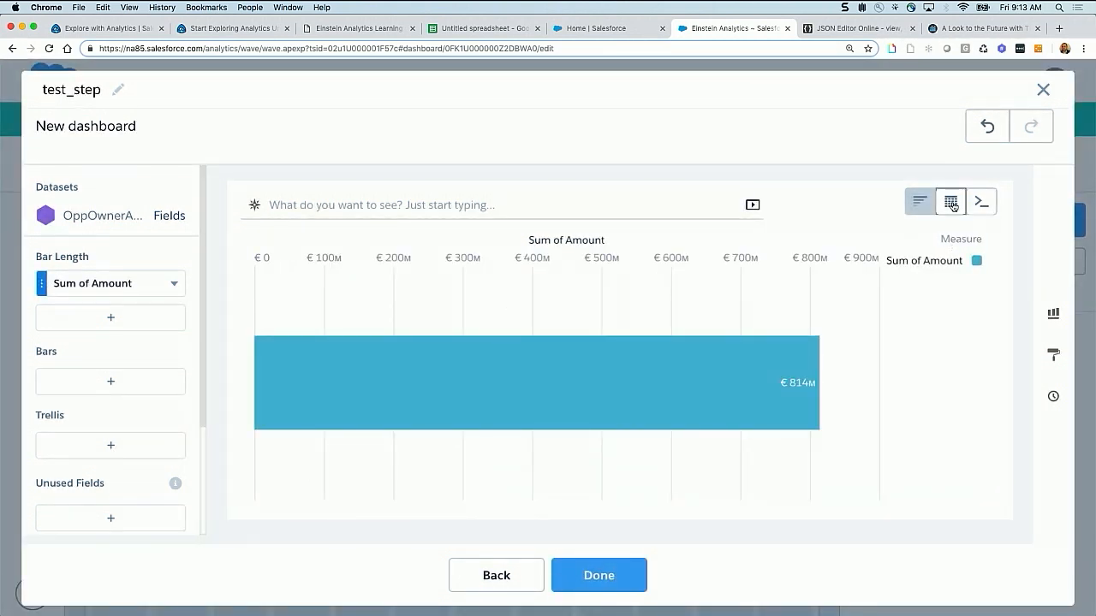
pyautogui.moveTo(950, 204)
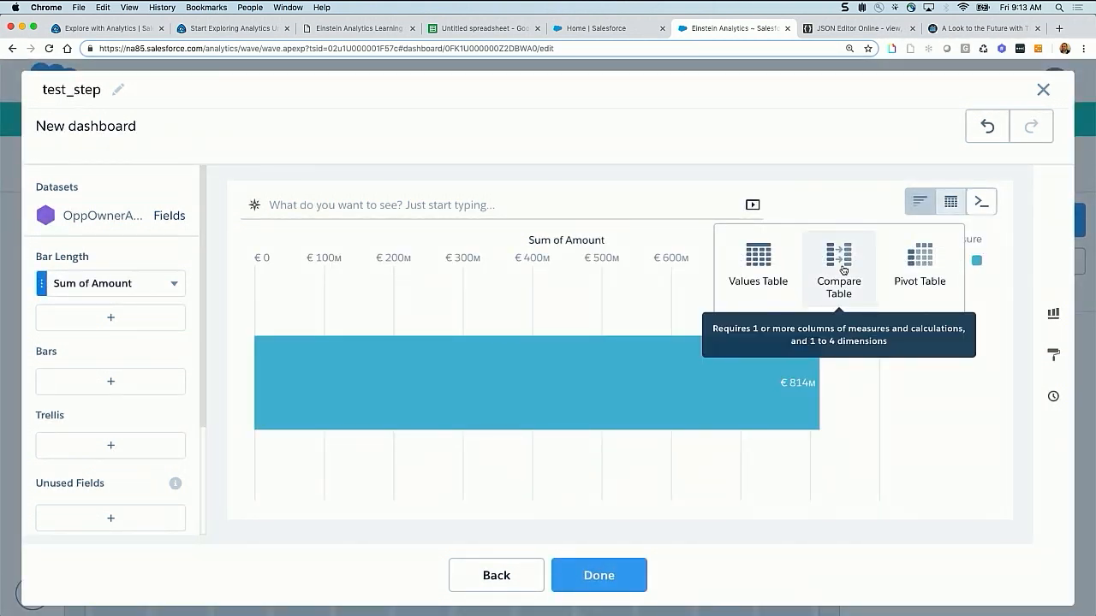
pyautogui.click(839, 268)
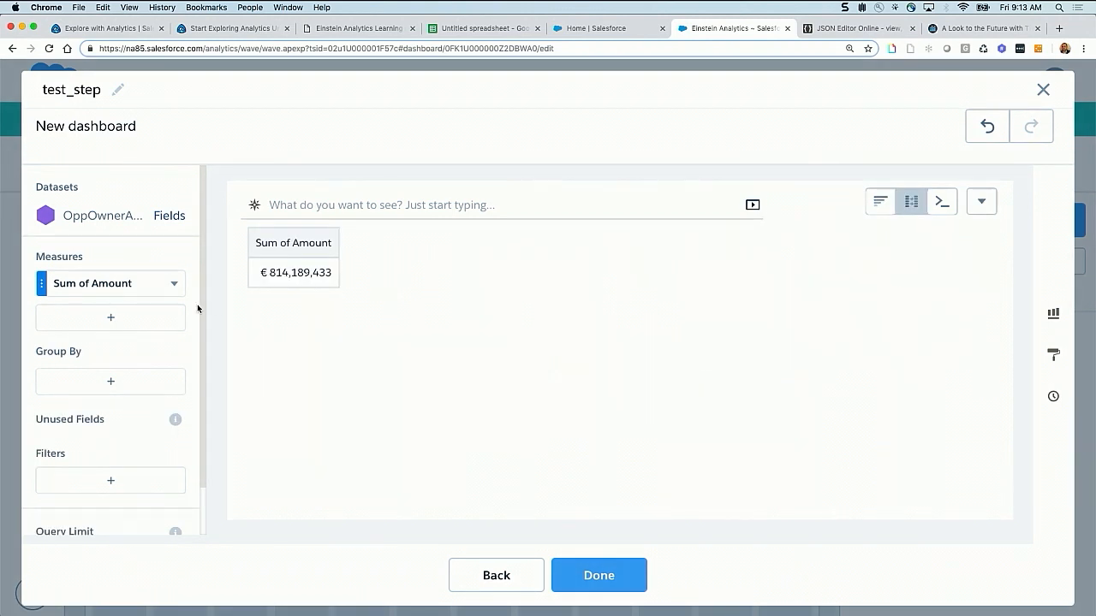
# Filter the Sum of Amount column to records whose AccountId.Type equals Customer
pyautogui.click(176, 287)
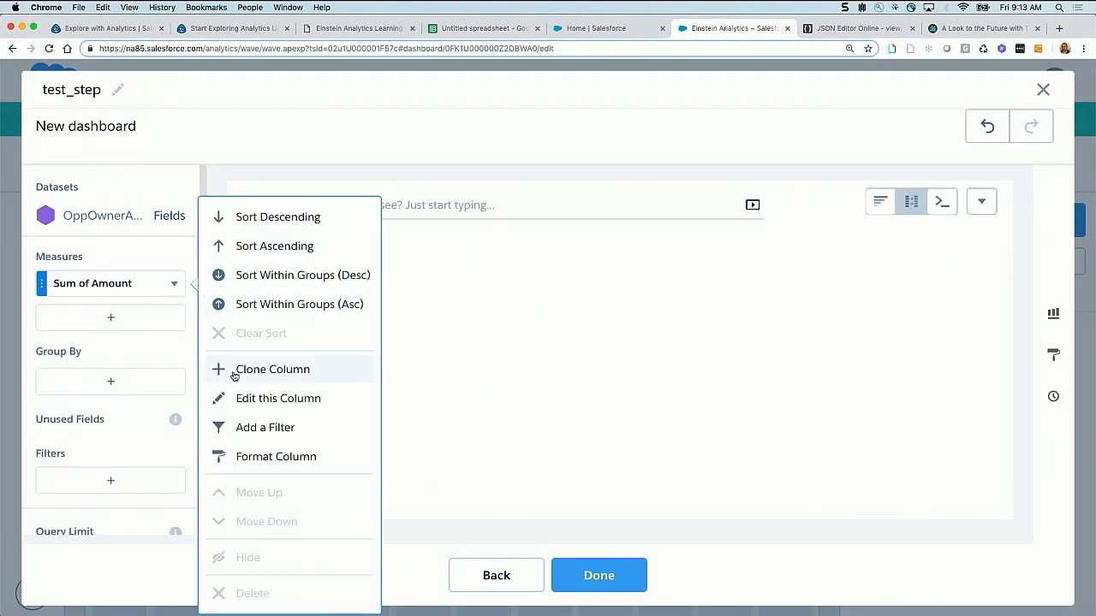
pyautogui.click(256, 431)
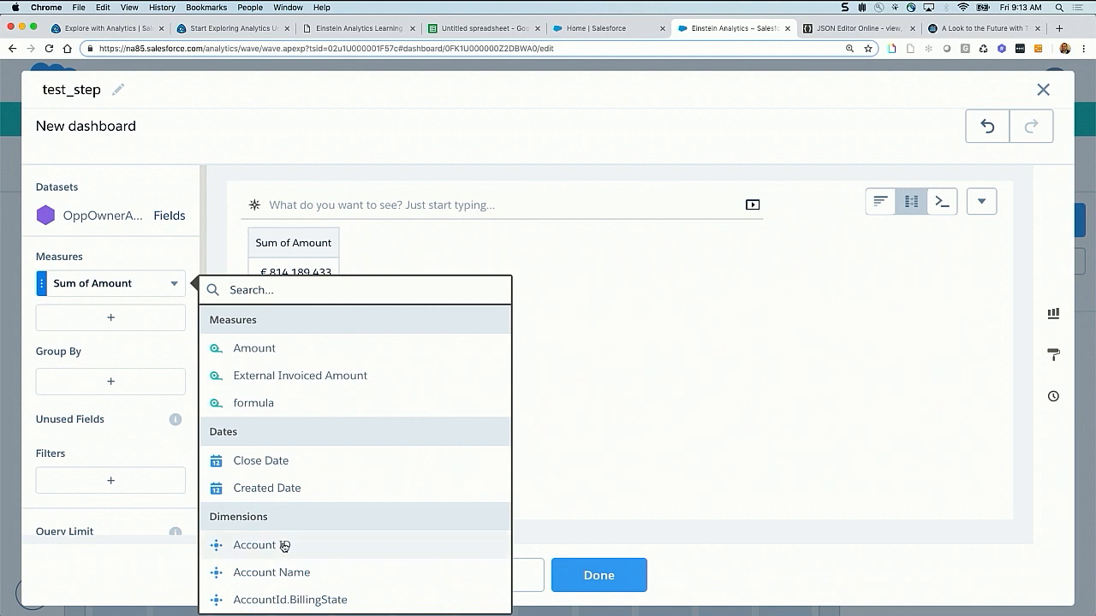
pyautogui.write('typ')
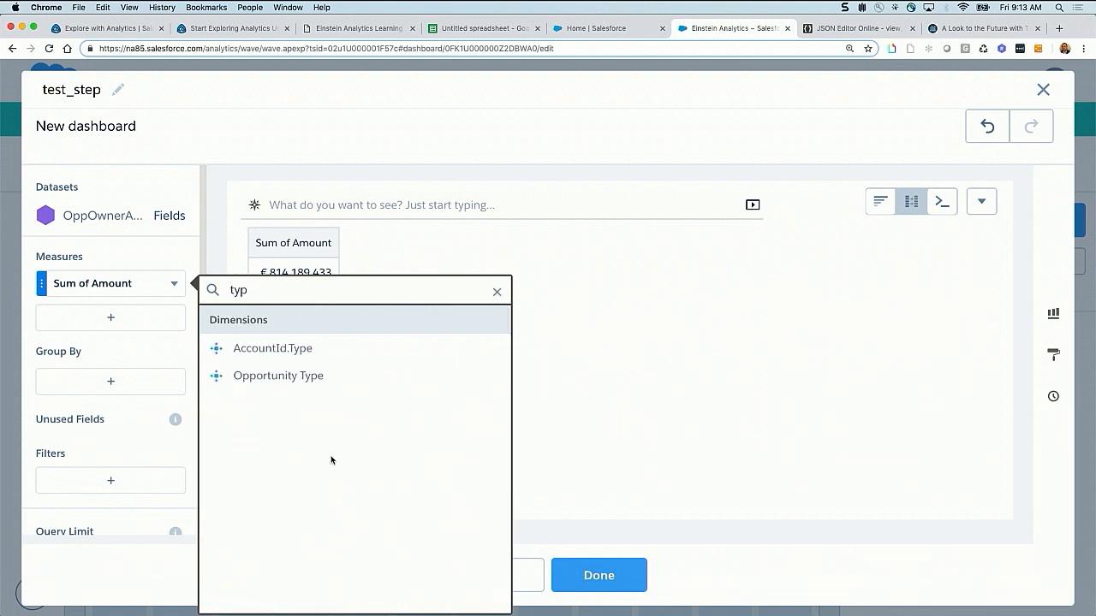
pyautogui.click(300, 348)
pyautogui.click(257, 415)
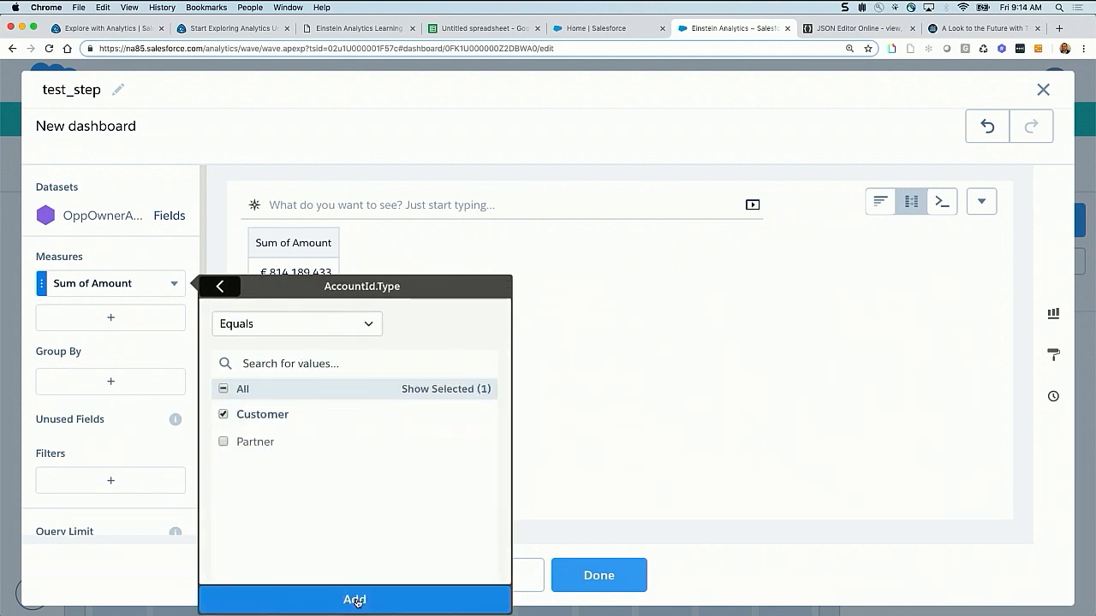
pyautogui.click(354, 600)
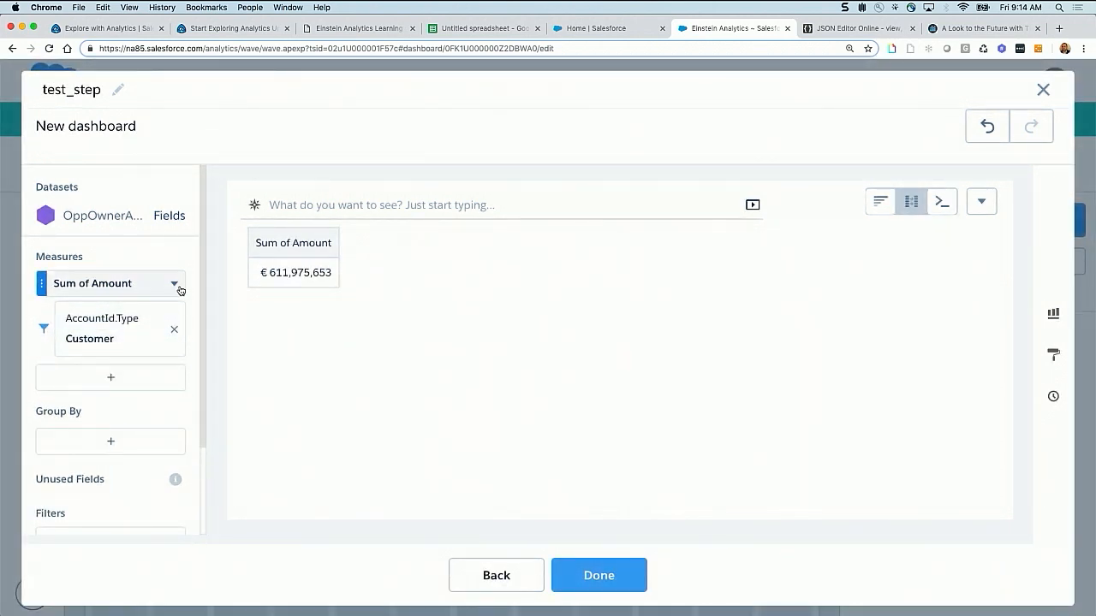
# Add a filter to the Sum of Amount column for Opportunity Type equal to New Business
pyautogui.click(178, 286)
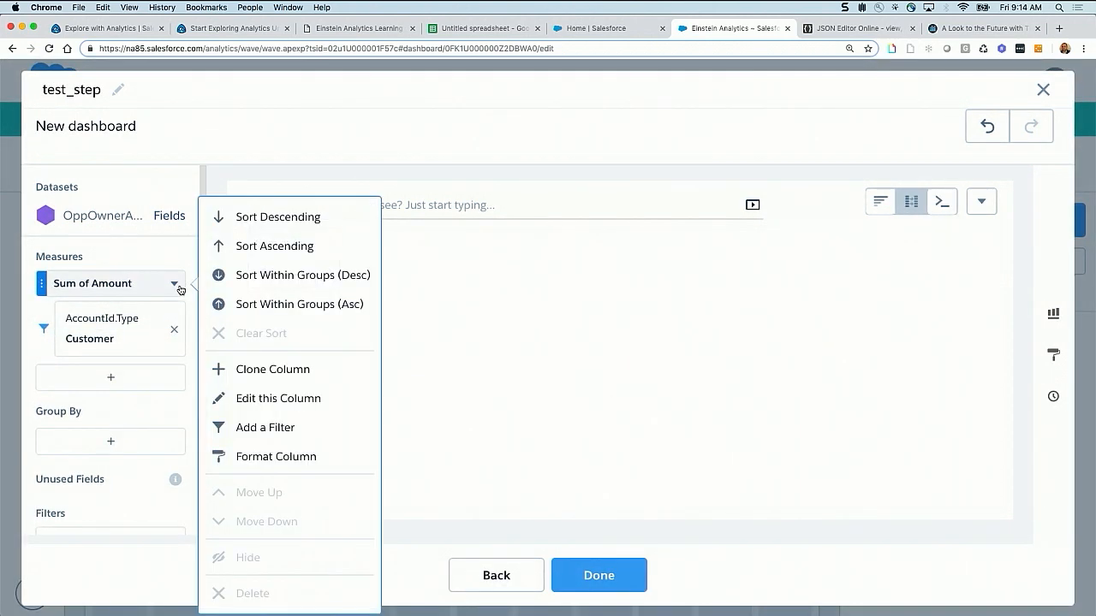
pyautogui.click(248, 426)
pyautogui.write('typ')
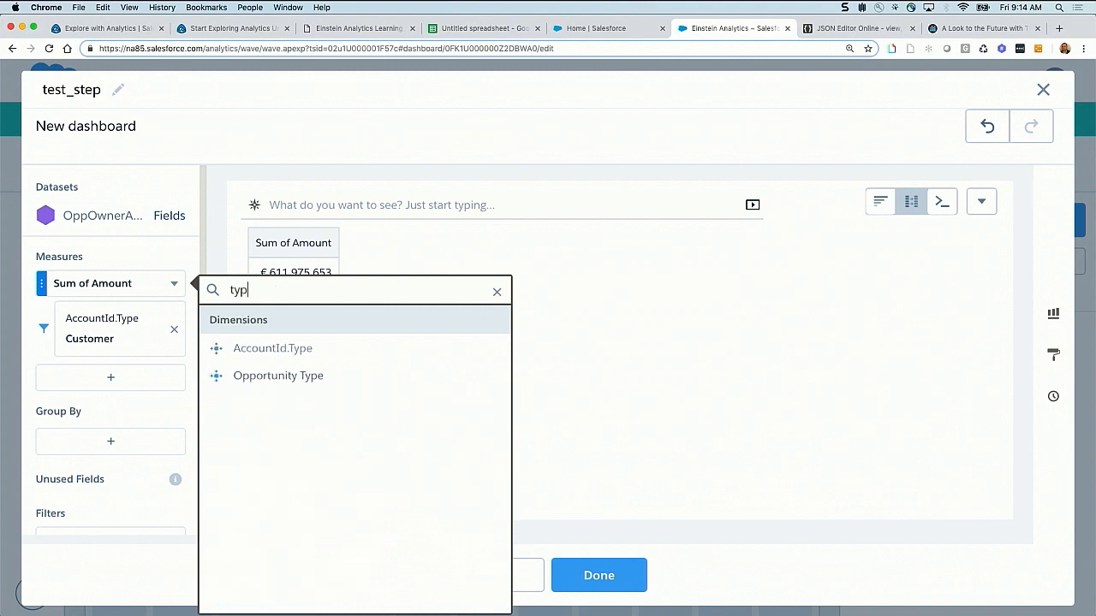
pyautogui.click(313, 377)
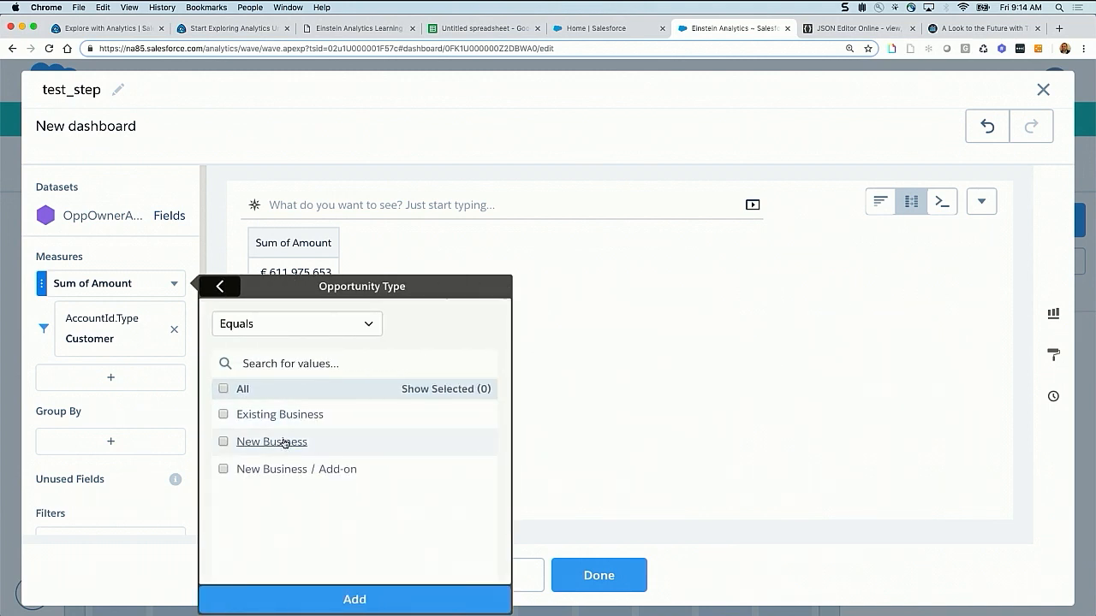
pyautogui.click(281, 438)
pyautogui.click(413, 602)
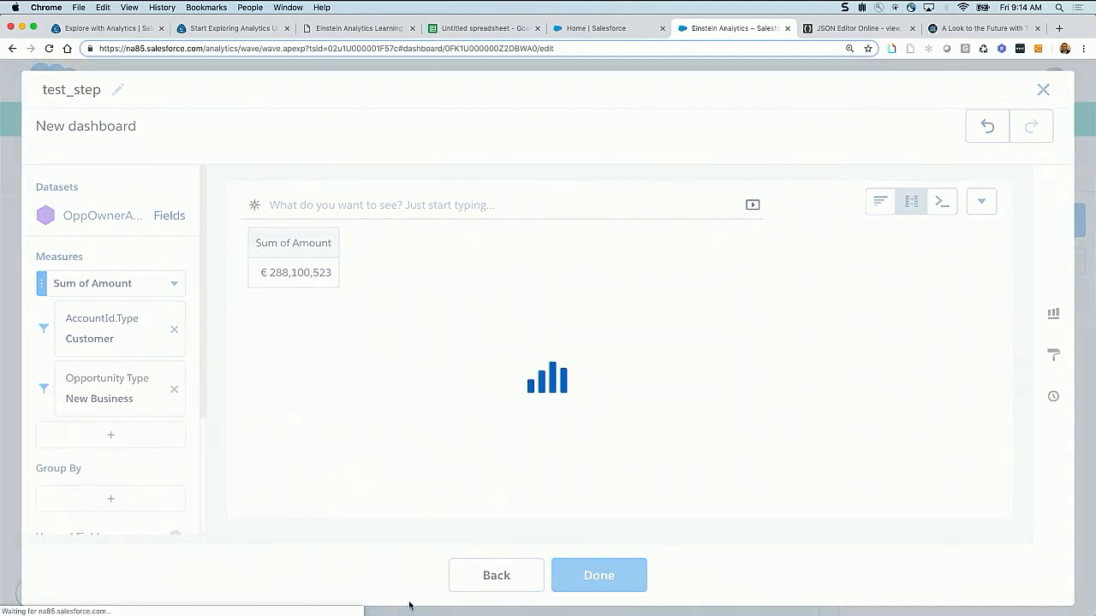
# Add a Close Date filter for the previous calendar year to the Sum of Amount column
pyautogui.click(175, 286)
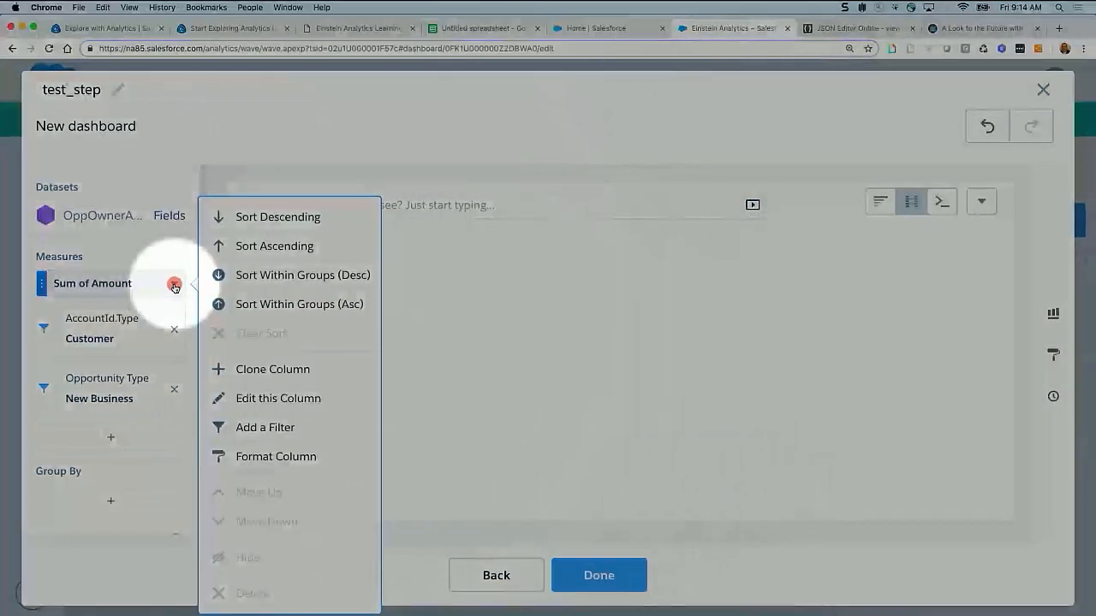
pyautogui.click(272, 432)
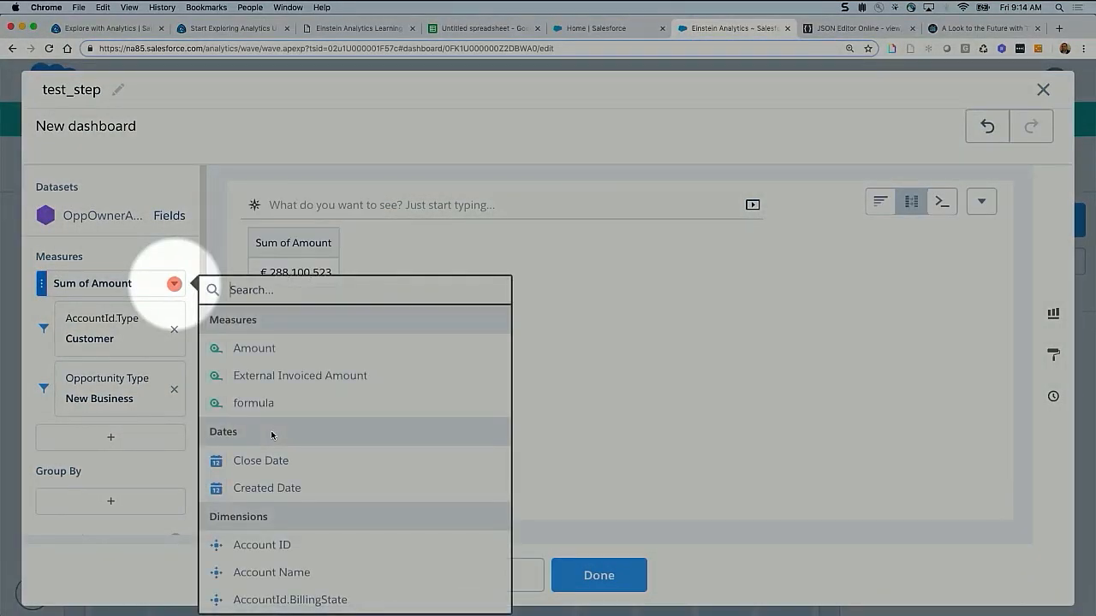
pyautogui.click(280, 469)
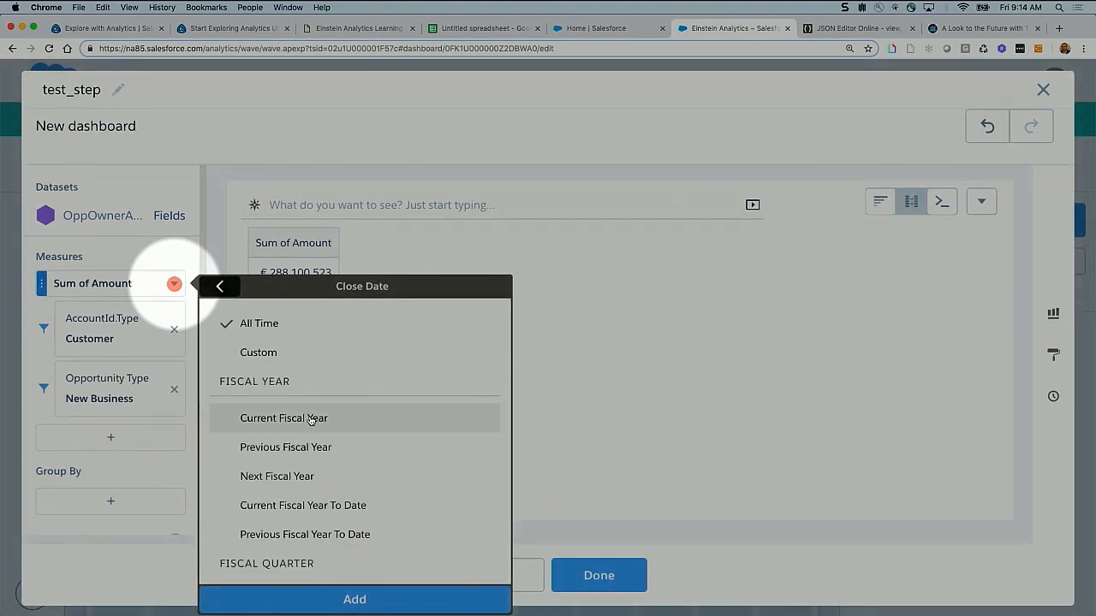
pyautogui.scroll(-2, 296, 465)
pyautogui.scroll(-6, 297, 465)
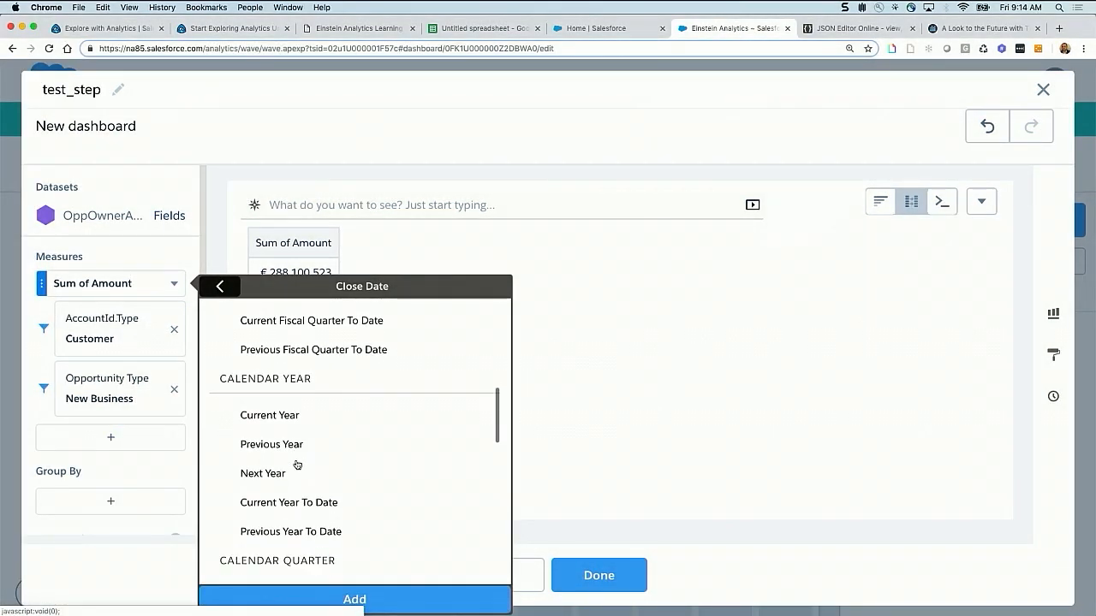
pyautogui.click(288, 445)
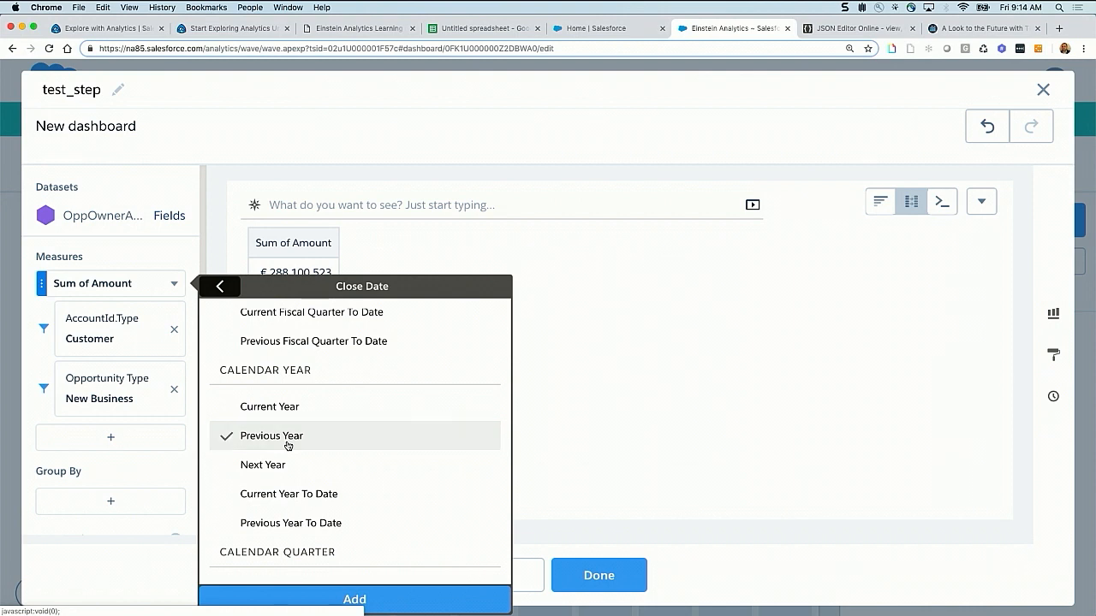
pyautogui.click(358, 599)
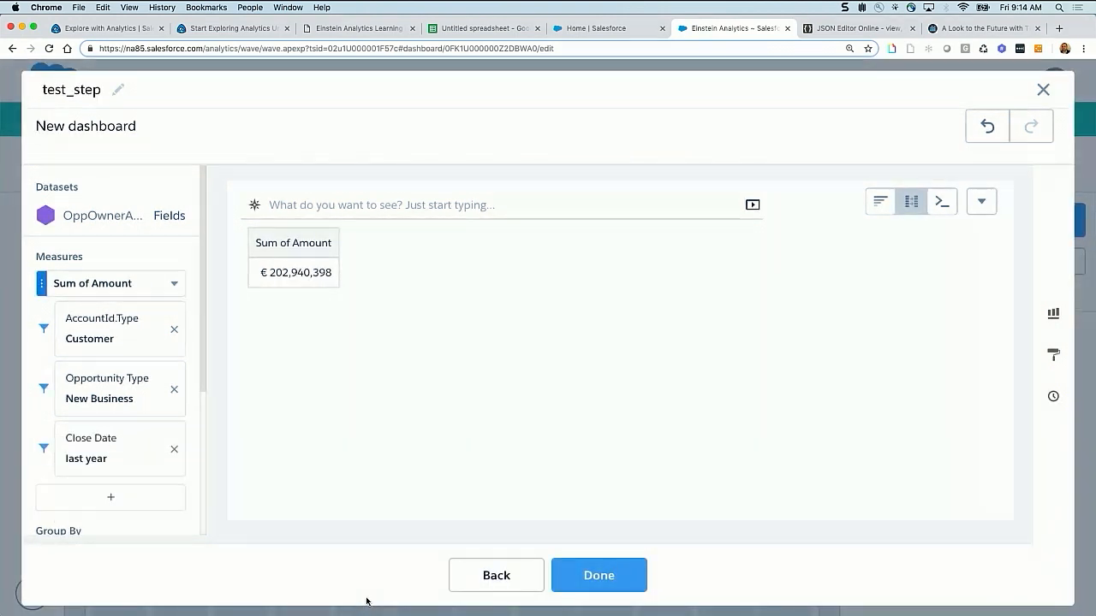
# Clone the filtered Sum of Amount column and set the copy's Close Date filter to the current calendar year
pyautogui.click(175, 288)
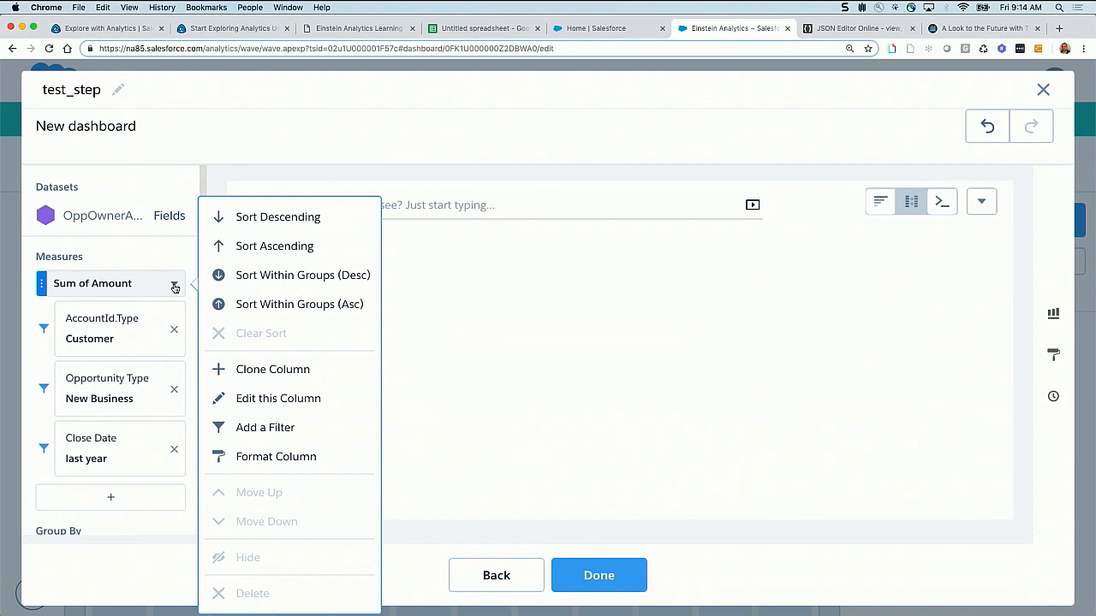
pyautogui.click(299, 369)
pyautogui.scroll(-5, 142, 440)
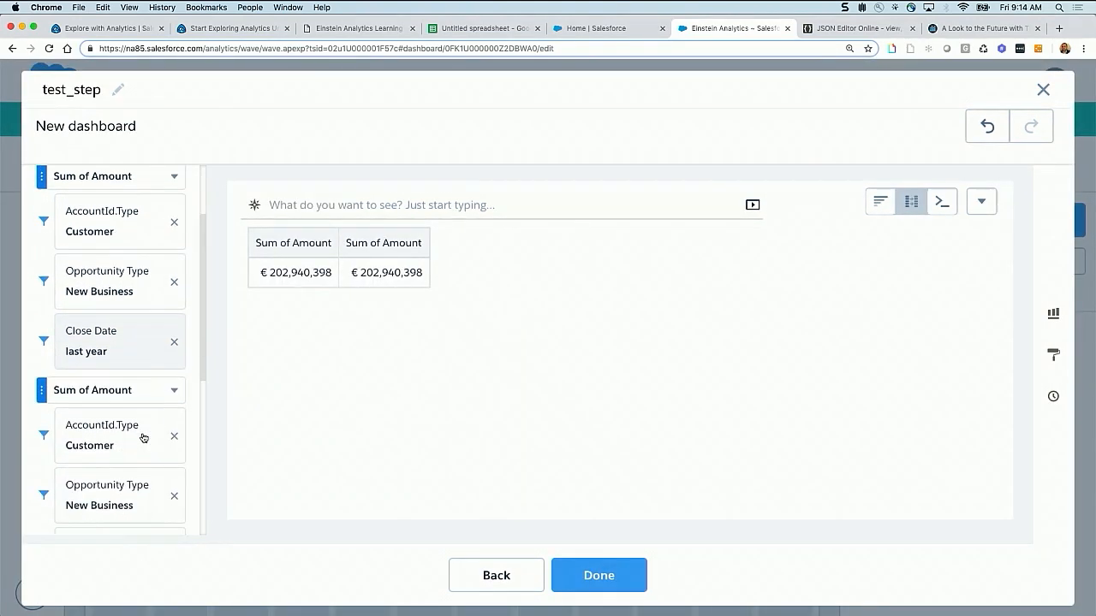
pyautogui.scroll(-2, 143, 438)
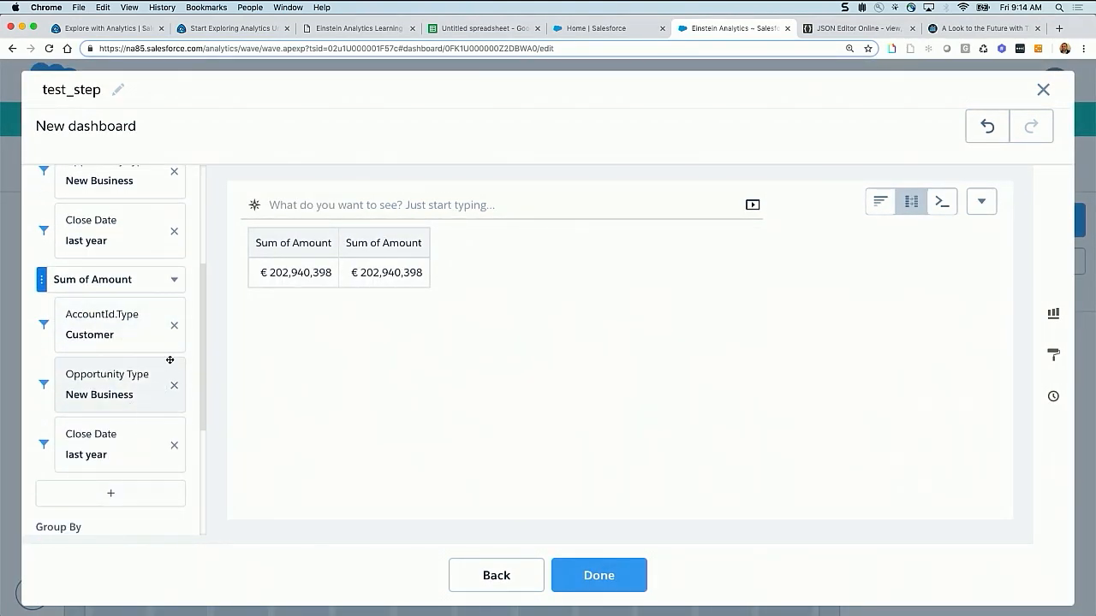
pyautogui.click(96, 449)
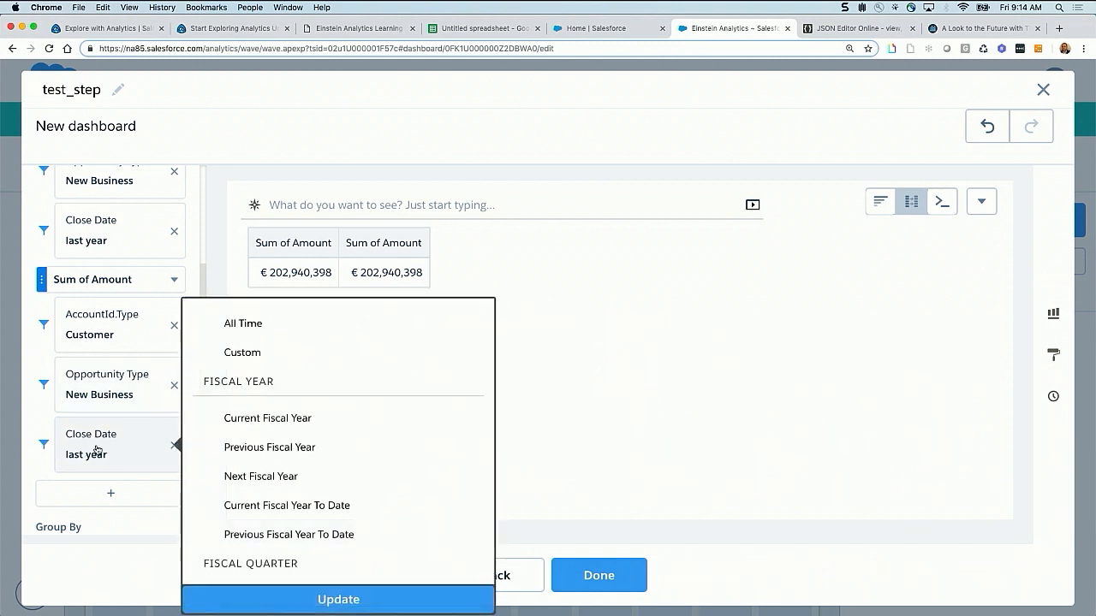
pyautogui.scroll(-5, 291, 465)
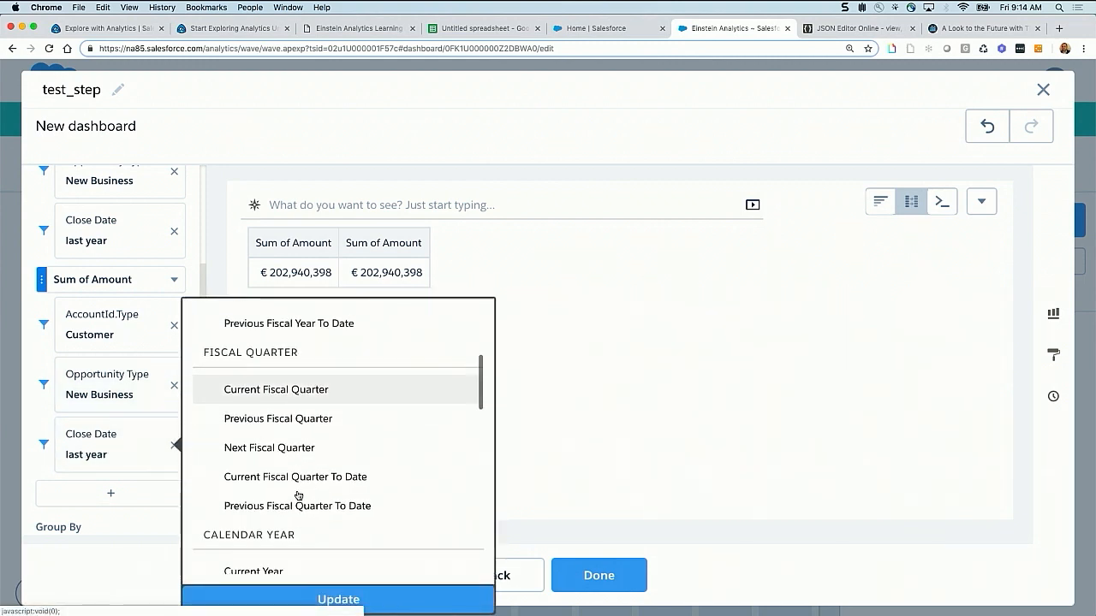
pyautogui.scroll(-3, 293, 467)
pyautogui.click(271, 441)
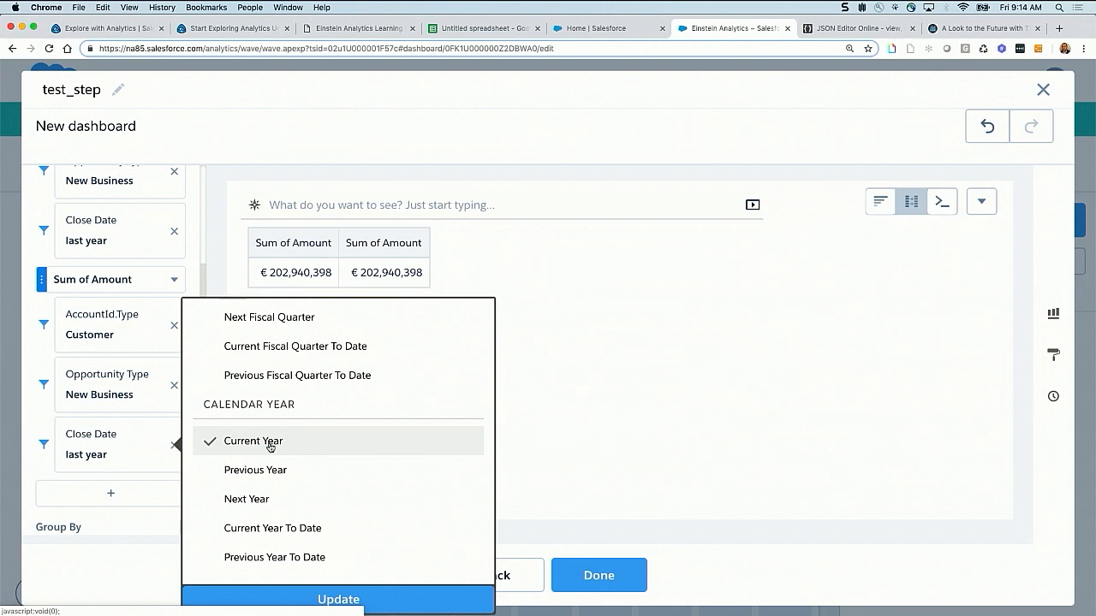
pyautogui.click(346, 595)
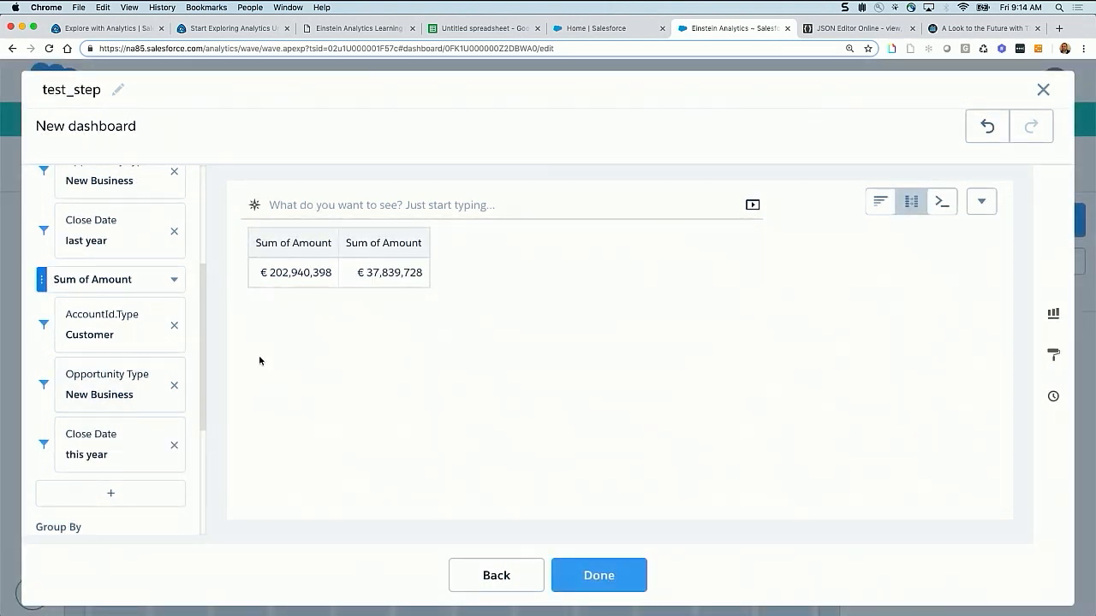
pyautogui.scroll(5, 171, 288)
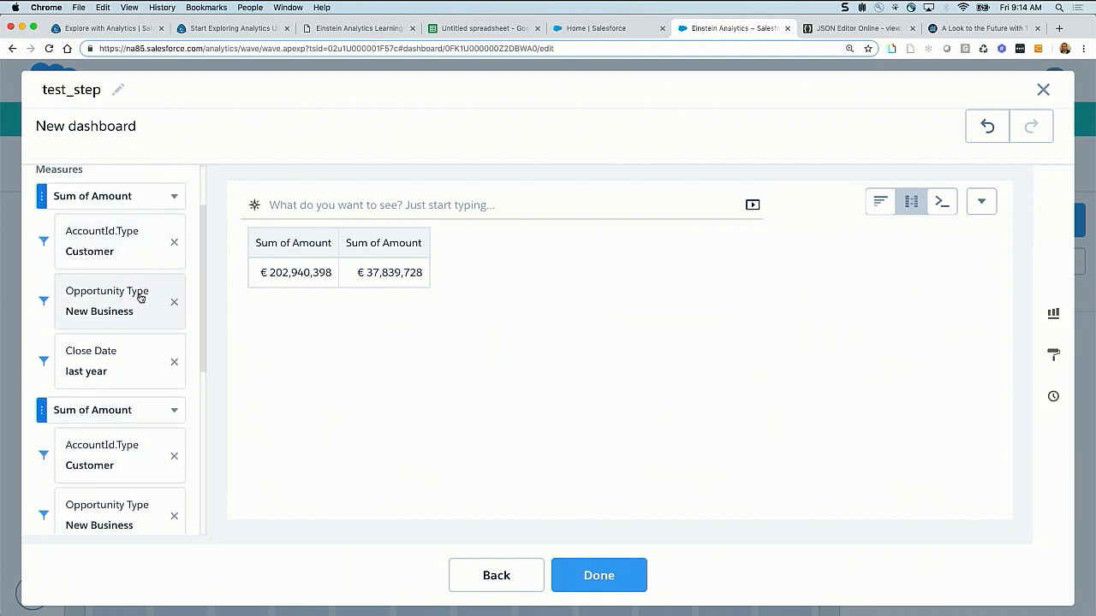
pyautogui.scroll(-2, 133, 367)
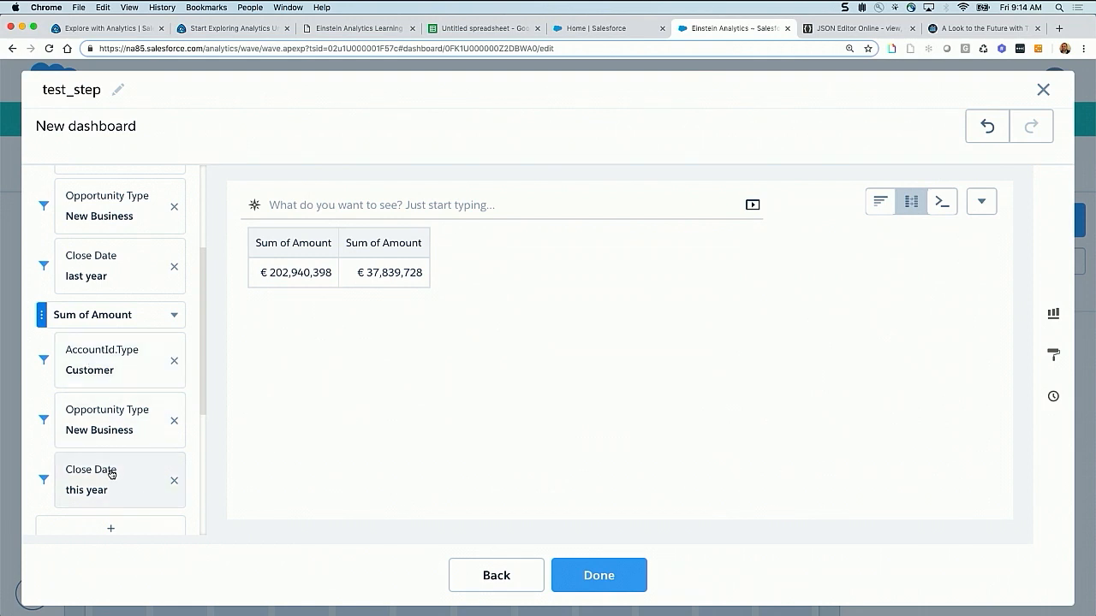
# Set the alias and header of the last-year Sum of Amount column to LYear and apply the change
pyautogui.scroll(3, 111, 476)
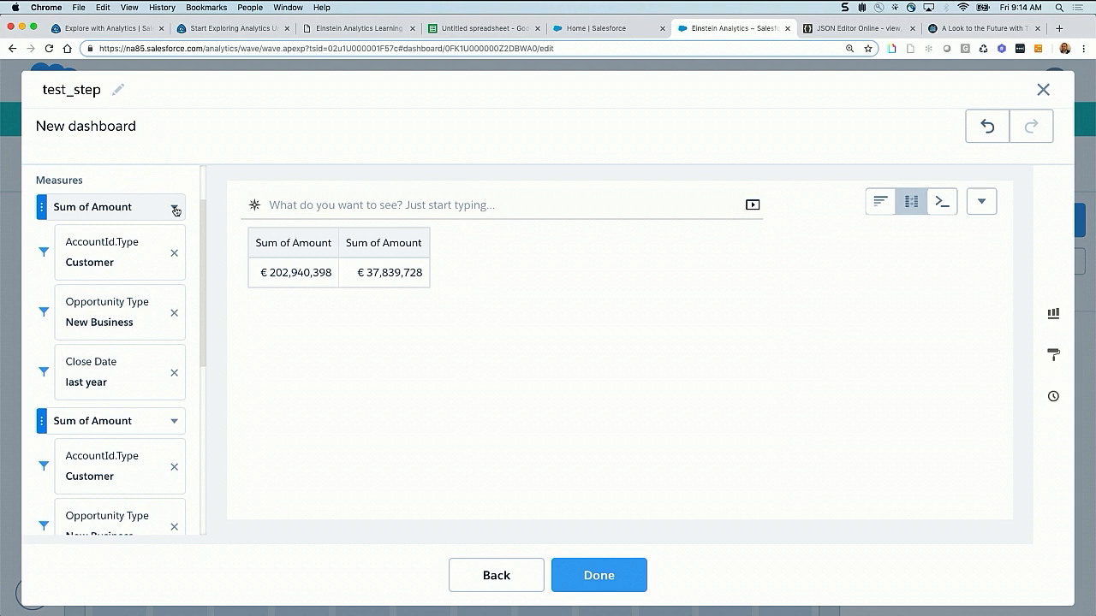
pyautogui.click(174, 208)
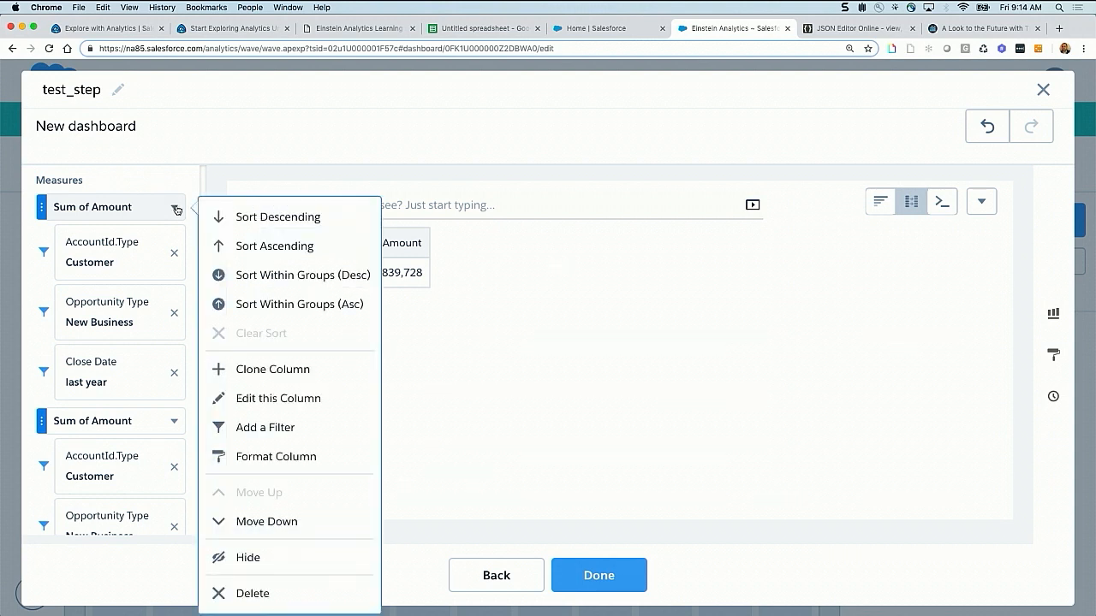
pyautogui.click(258, 399)
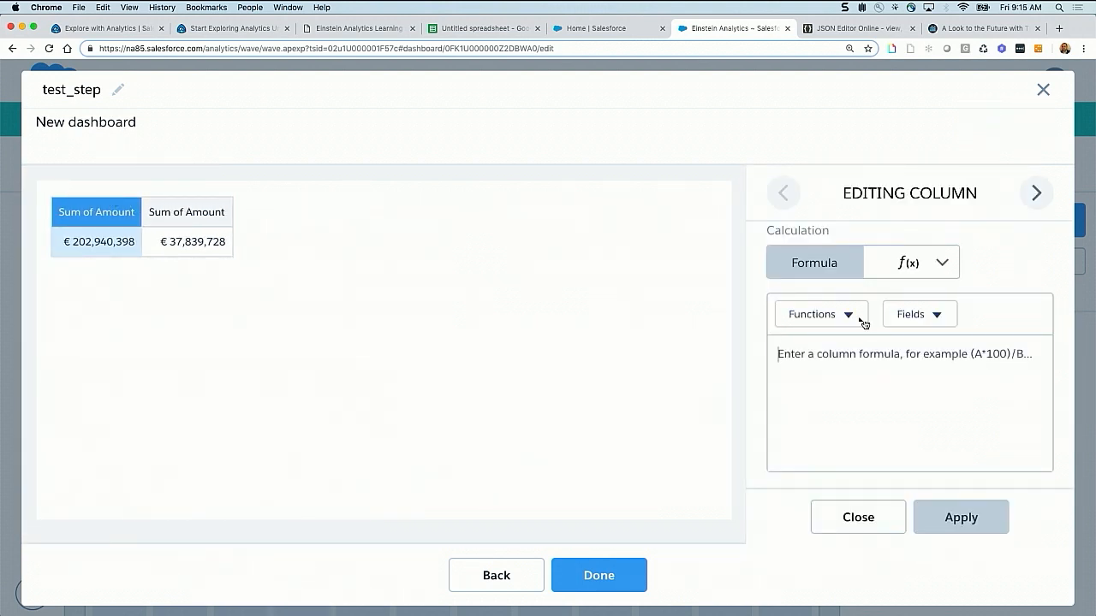
pyautogui.scroll(3, 954, 296)
pyautogui.click(919, 315)
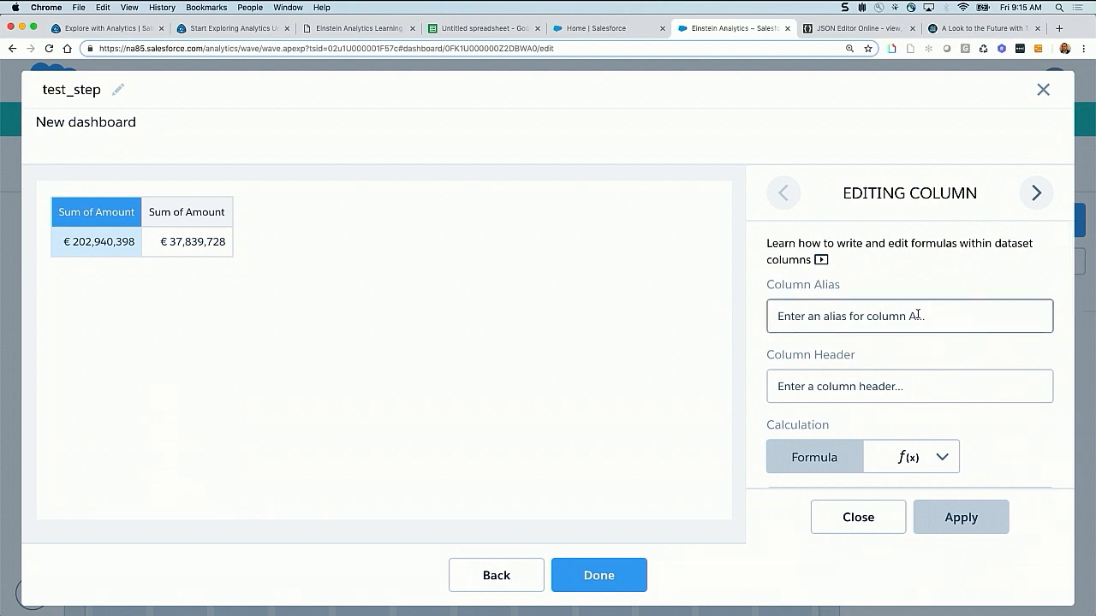
pyautogui.write('LYear')
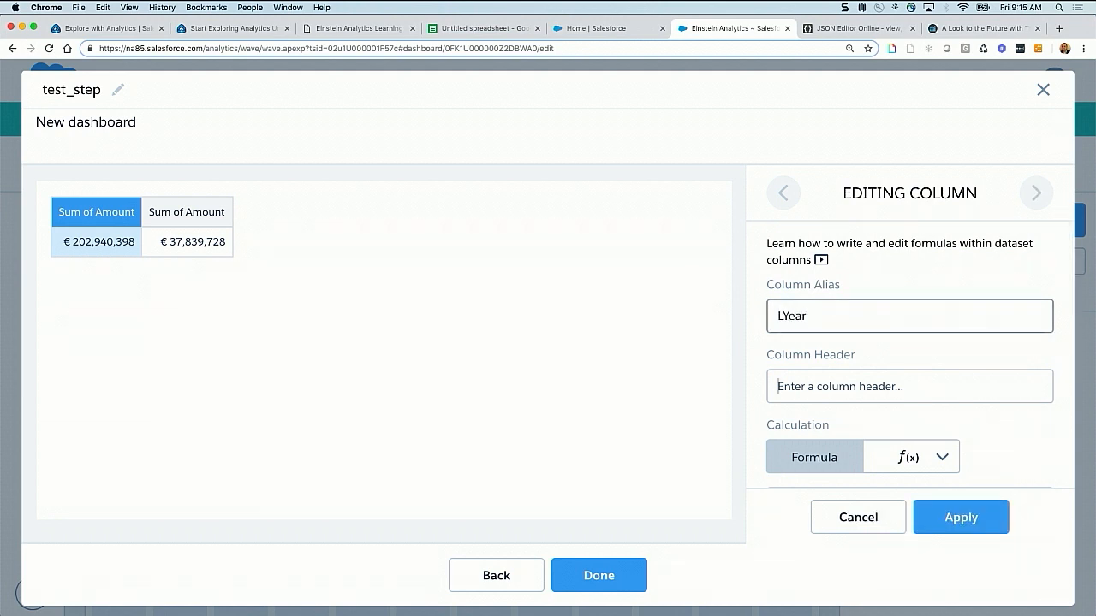
pyautogui.press('Tab')
pyautogui.write('LYea')
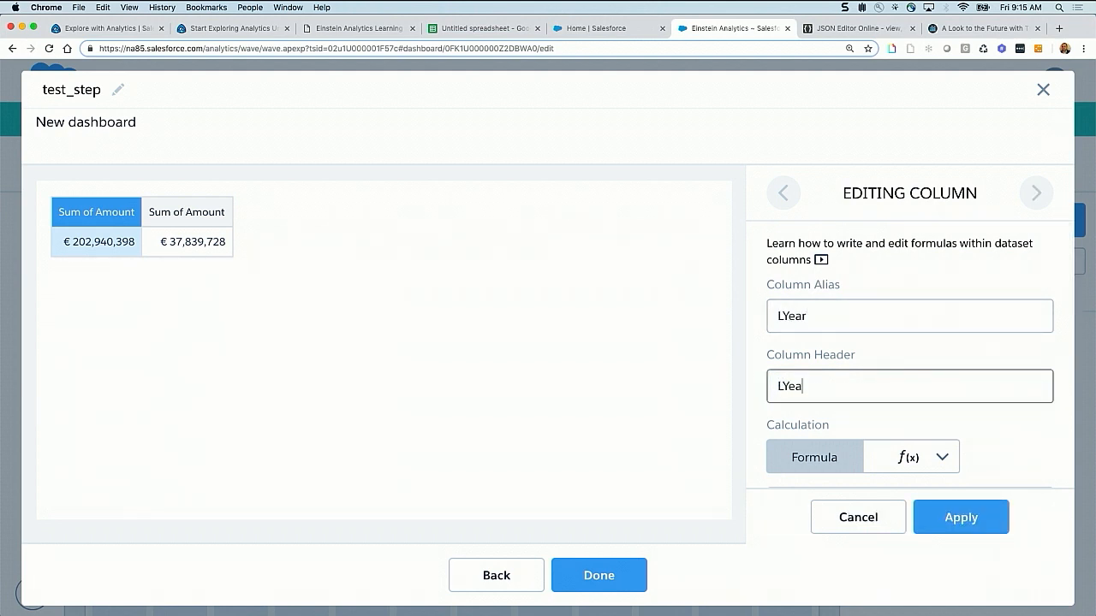
pyautogui.write('r')
pyautogui.click(960, 519)
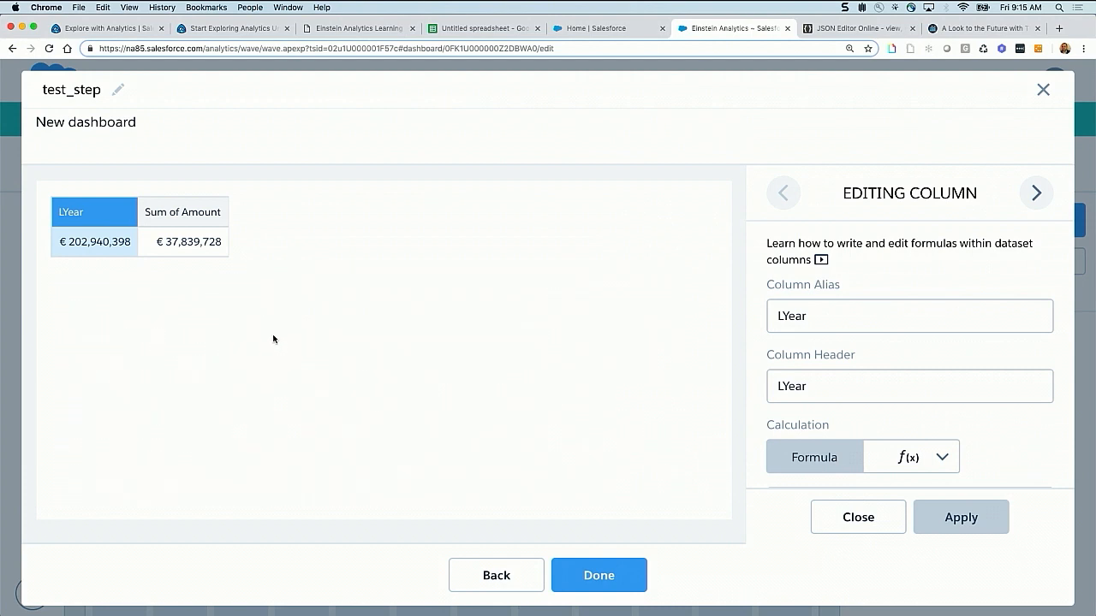
# Set the alias and header of the this-year Sum of Amount column to CurYear, apply it, and finish column editing
pyautogui.click(1037, 194)
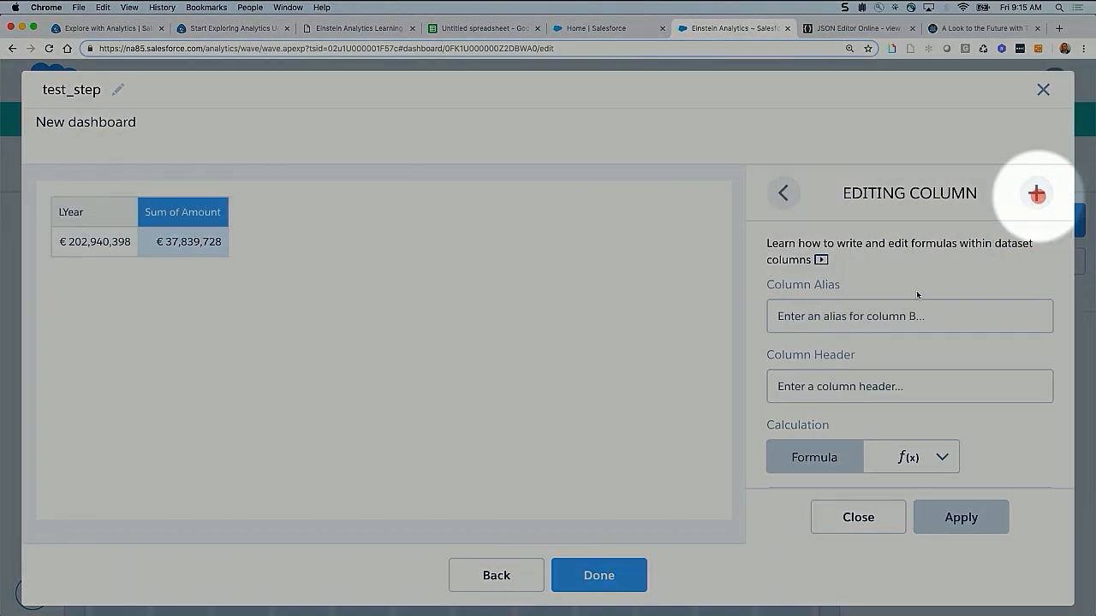
pyautogui.write('CurYear')
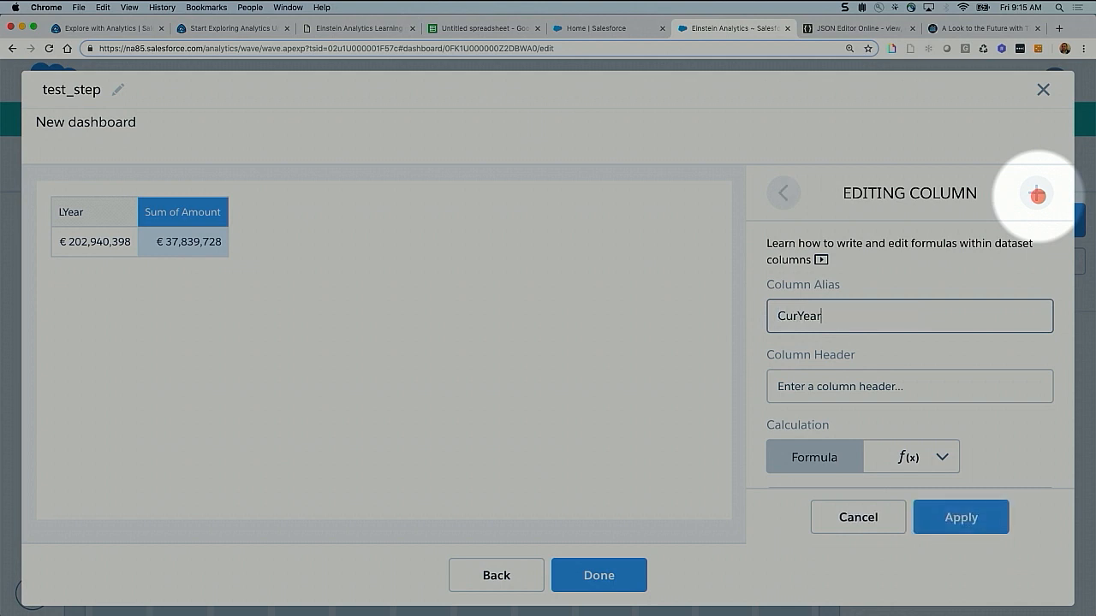
pyautogui.press('Tab')
pyautogui.write('Cur')
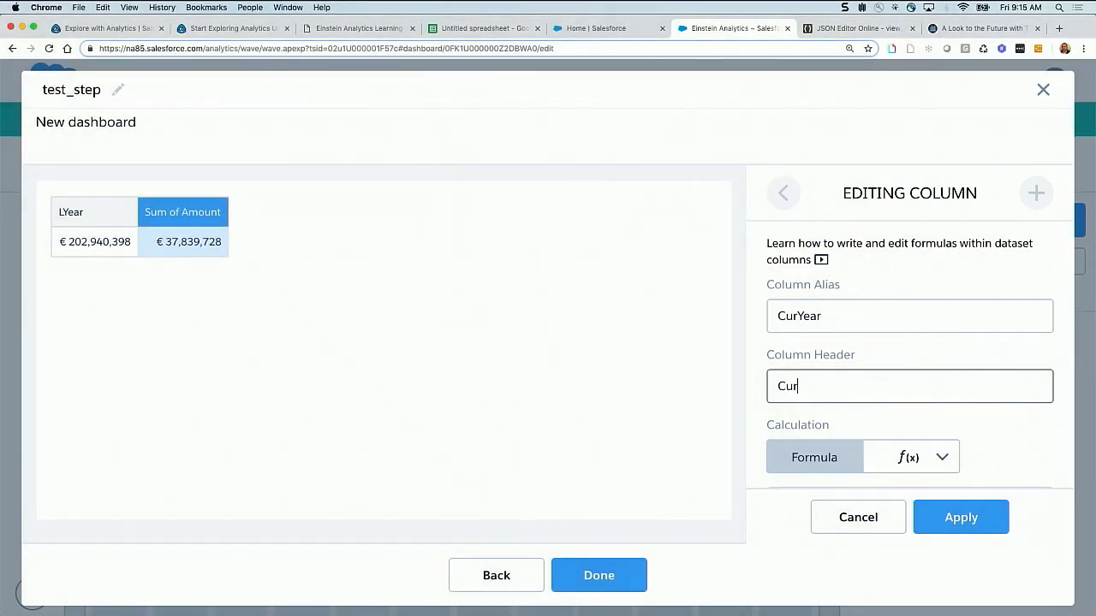
pyautogui.write('Year')
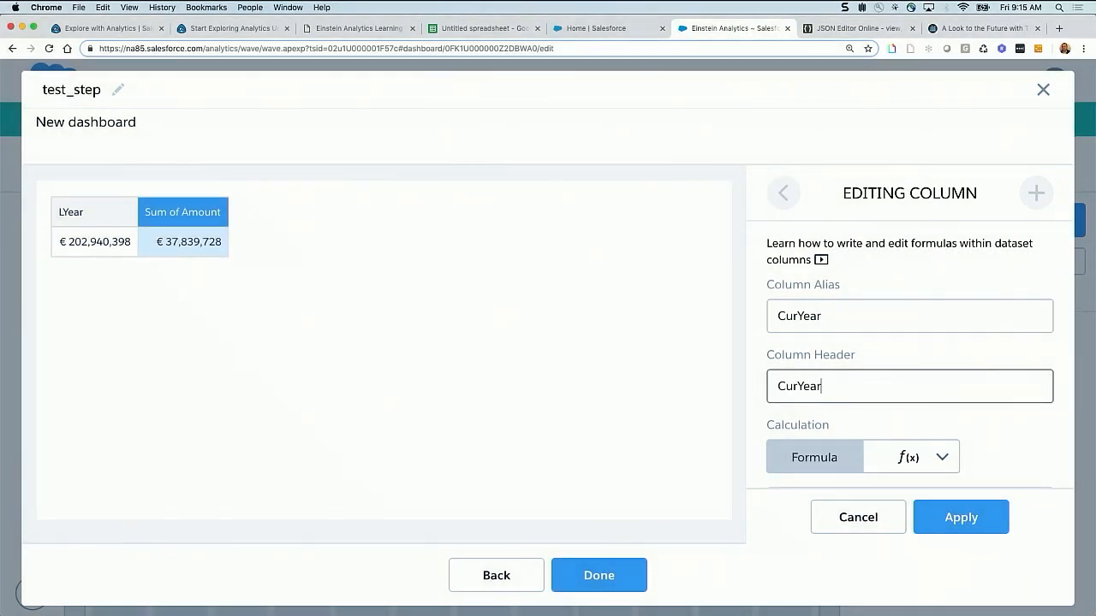
pyautogui.click(965, 514)
pyautogui.click(882, 518)
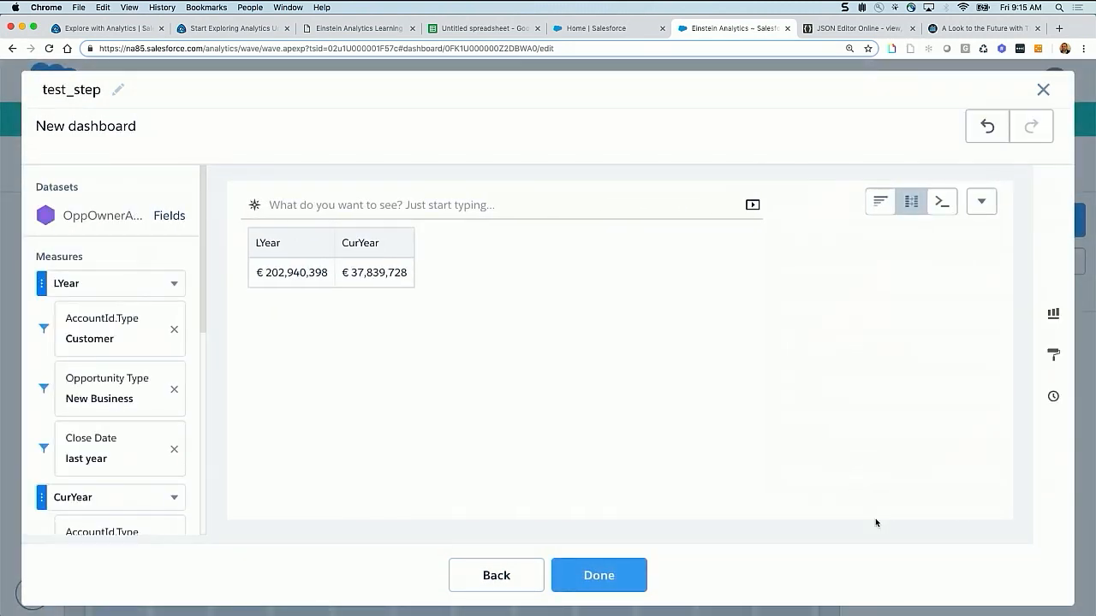
# Switch the compare table to SAQL mode to show its underlying query
pyautogui.click(367, 257)
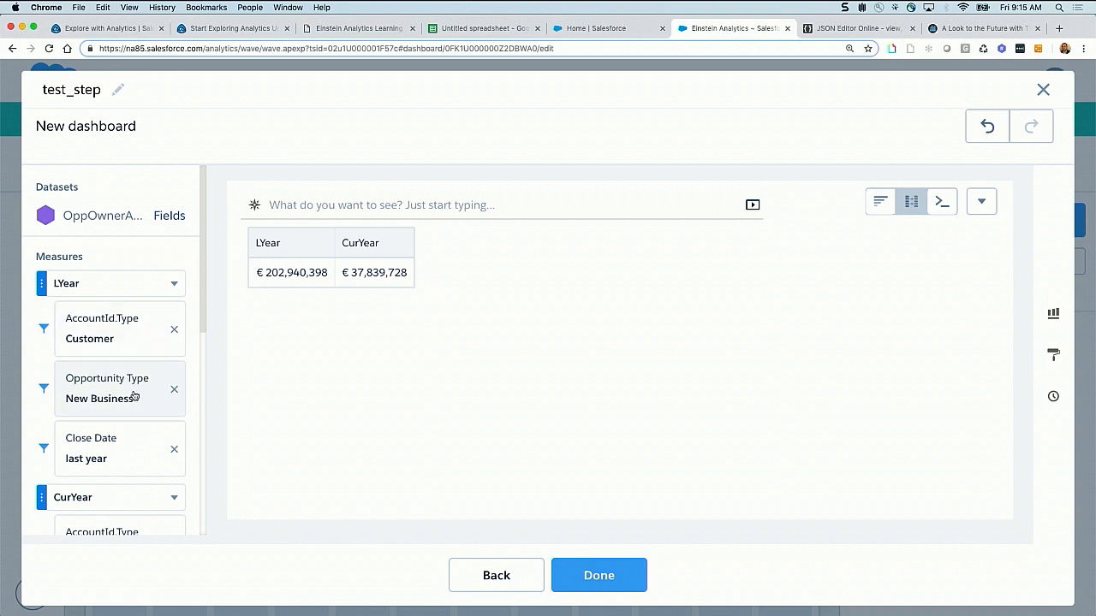
pyautogui.scroll(-4, 133, 395)
pyautogui.scroll(-1, 132, 402)
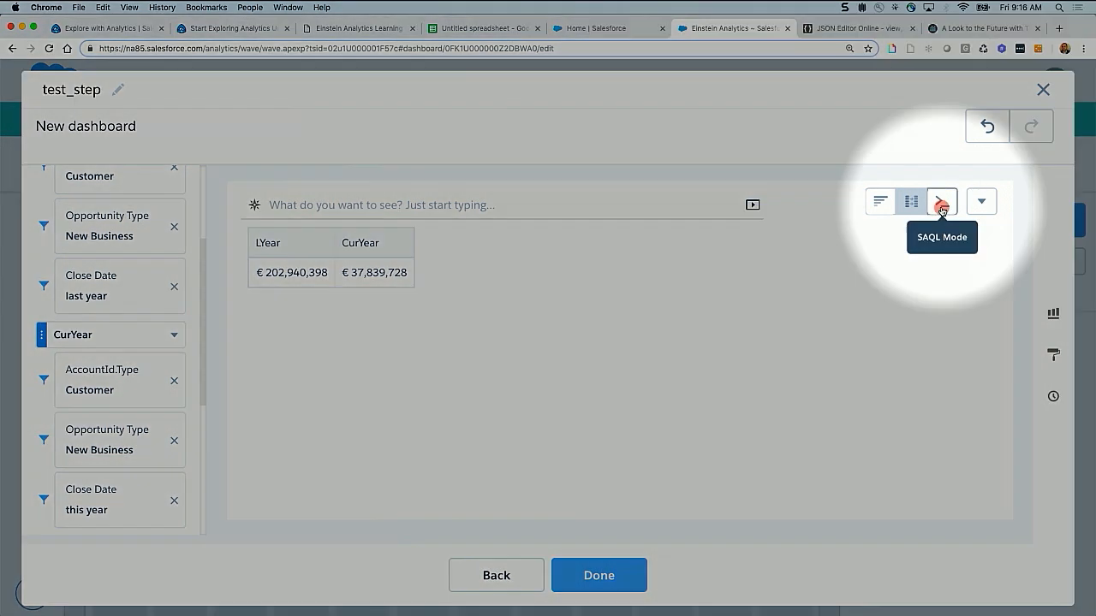
pyautogui.click(942, 210)
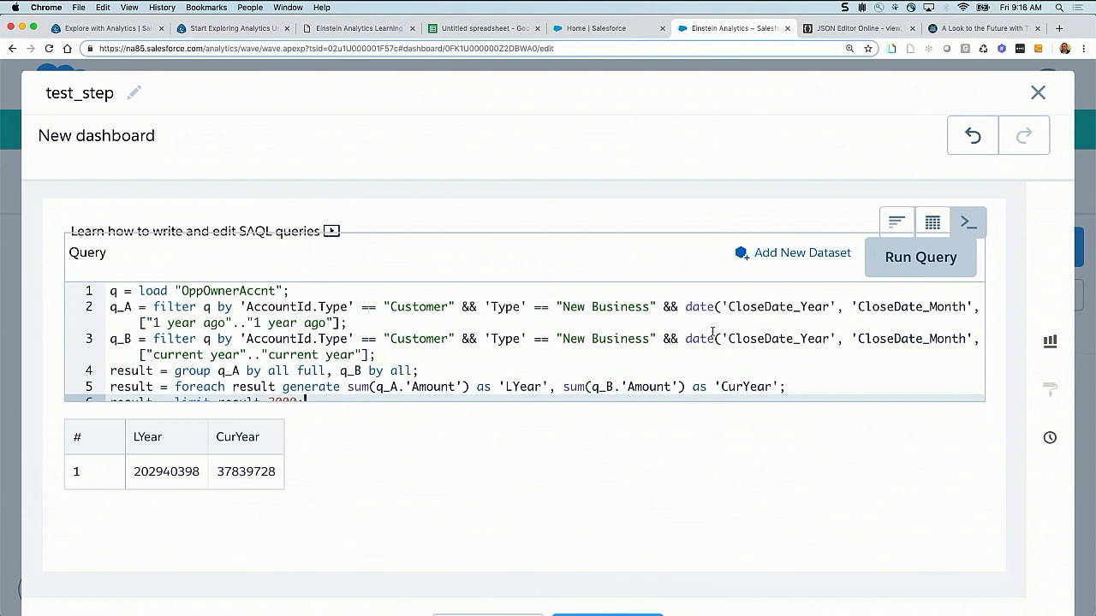
pyautogui.hotkey('ctrl', '-')
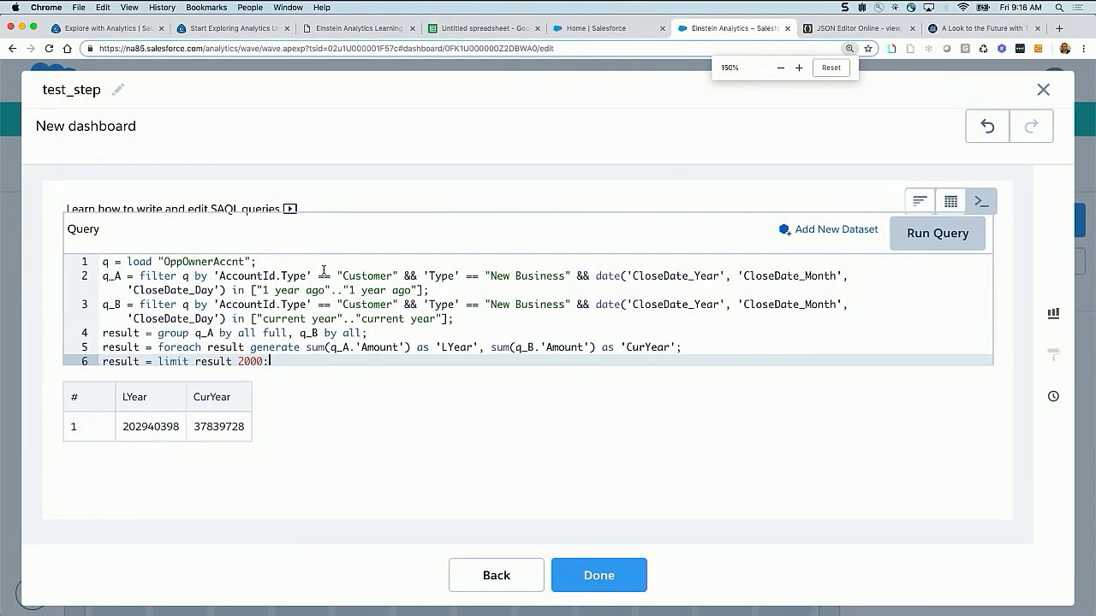
# In the q_A filter, enclose the AccountId.Type and Type conditions in parentheses and join them with or
pyautogui.moveTo(102, 276); pyautogui.dragTo(432, 290)
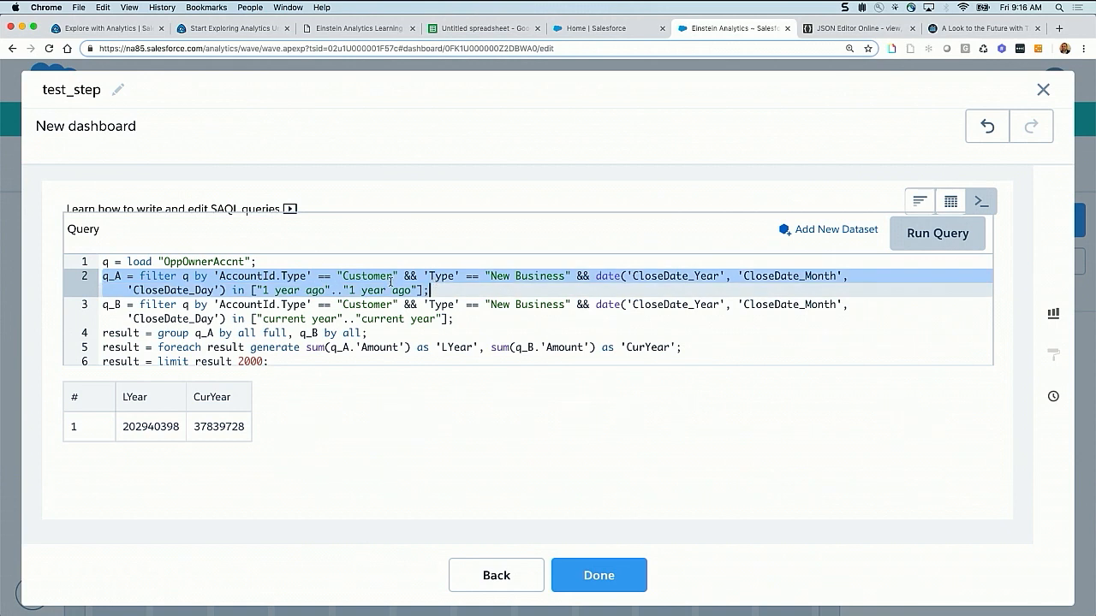
pyautogui.click(238, 275)
pyautogui.moveTo(215, 276); pyautogui.dragTo(572, 276)
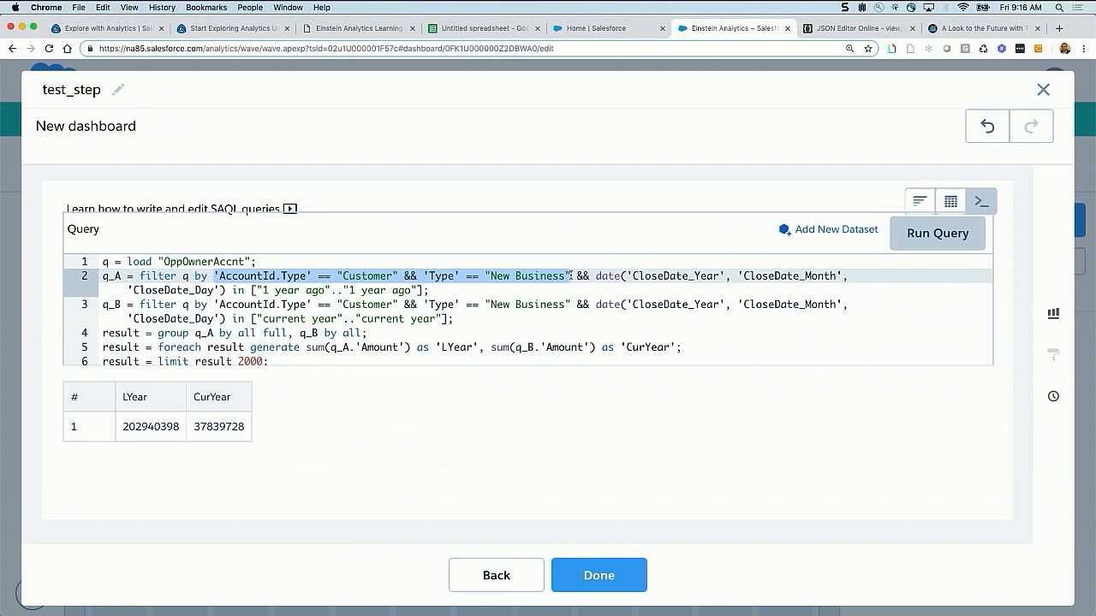
pyautogui.click(572, 275)
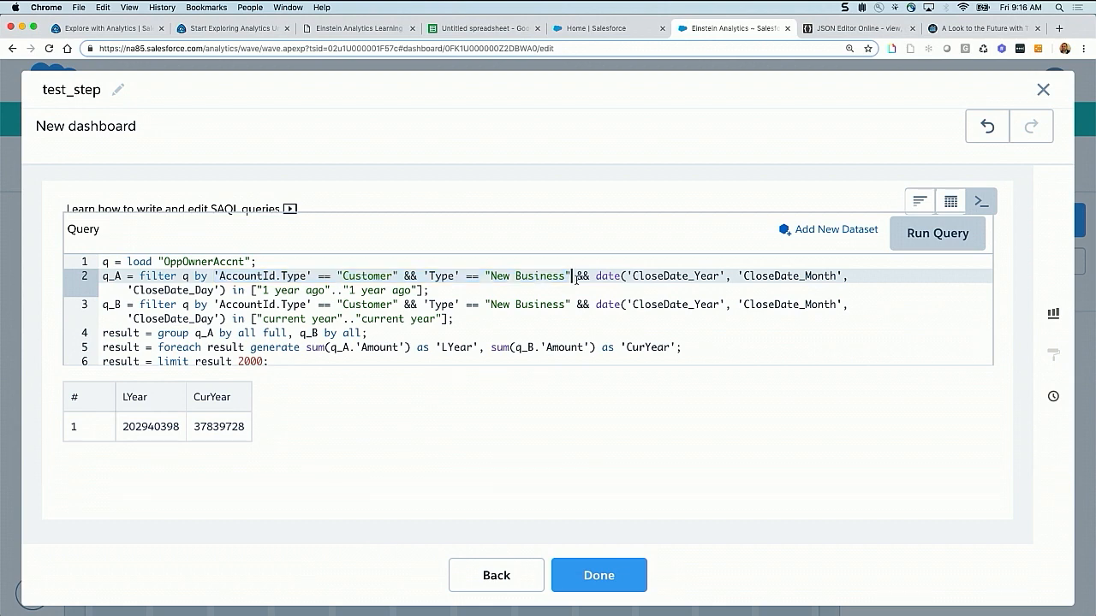
pyautogui.press('super+equal')
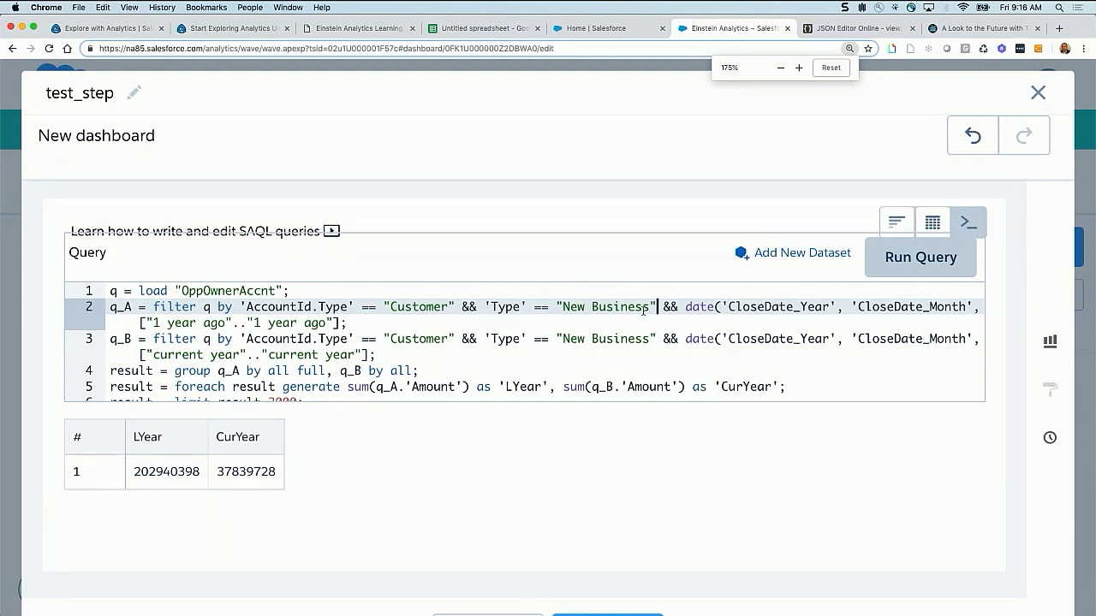
pyautogui.write(')')
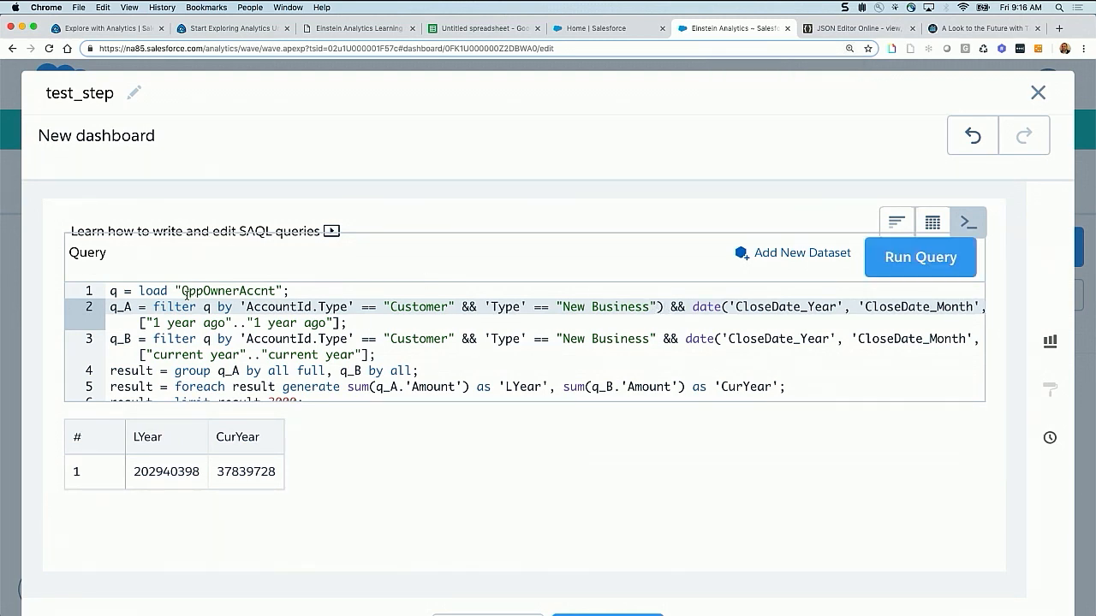
pyautogui.click(239, 306)
pyautogui.write('(')
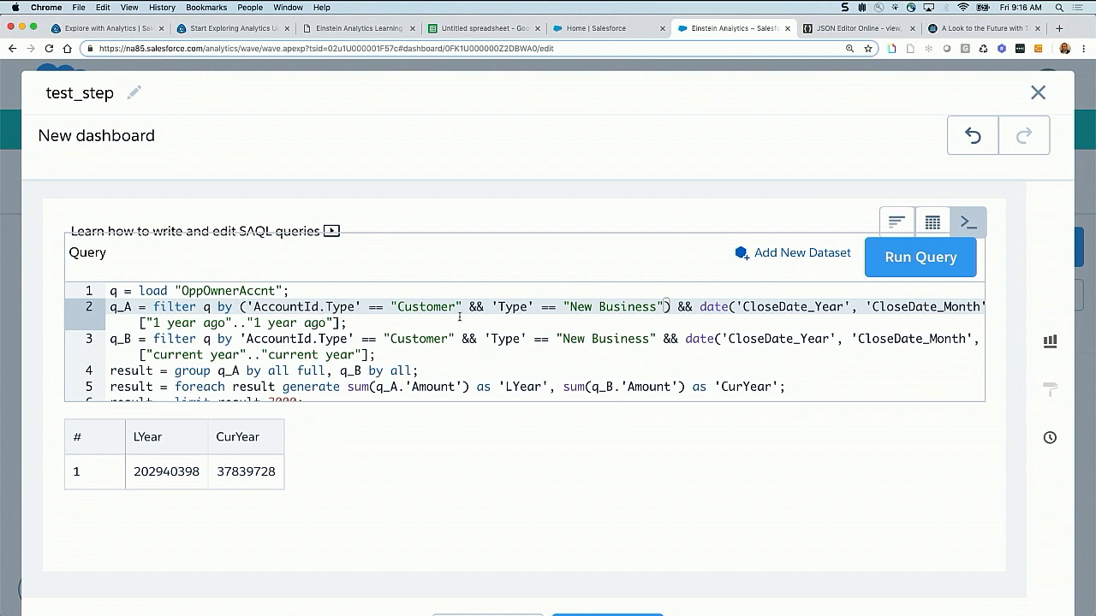
pyautogui.moveTo(484, 307); pyautogui.dragTo(468, 306)
pyautogui.write('or')
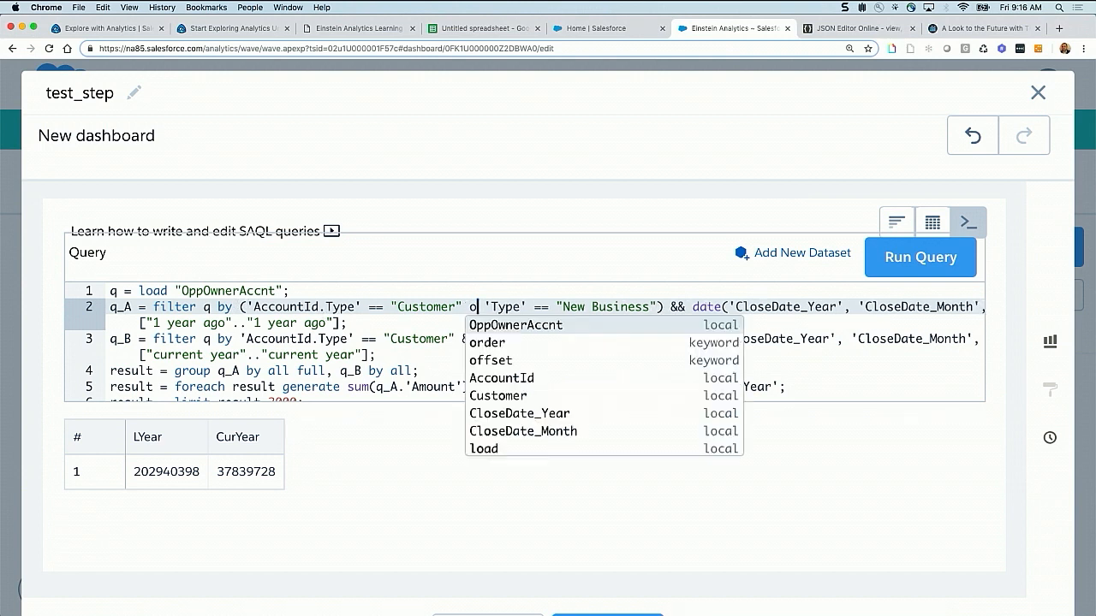
pyautogui.click(412, 326)
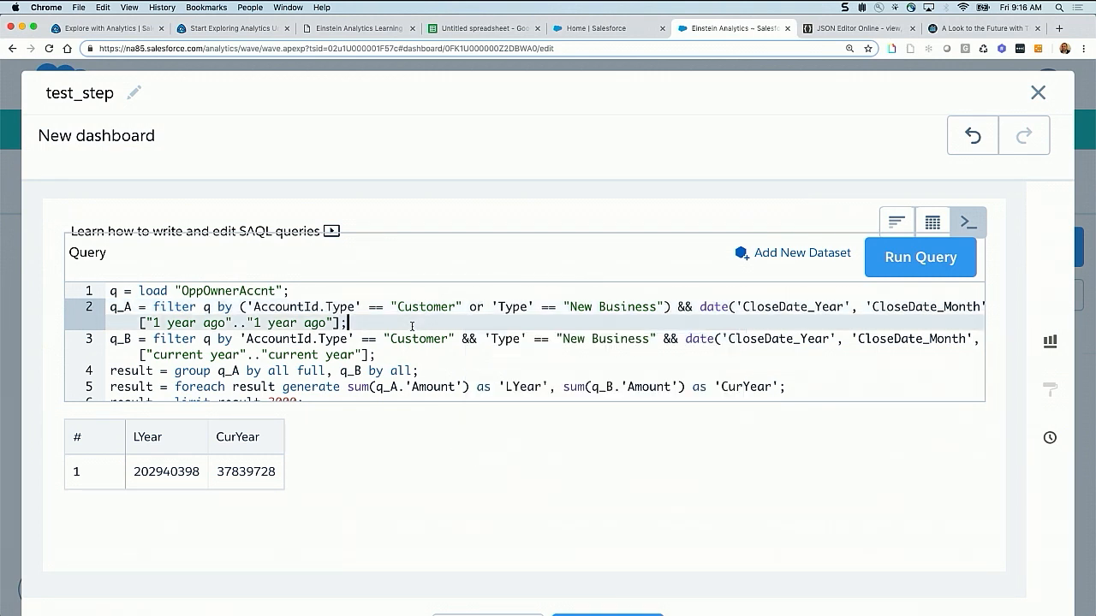
# In the q_B filter, enclose the AccountId.Type and Type conditions in parentheses, join them with ||, and run the query
pyautogui.click(241, 339)
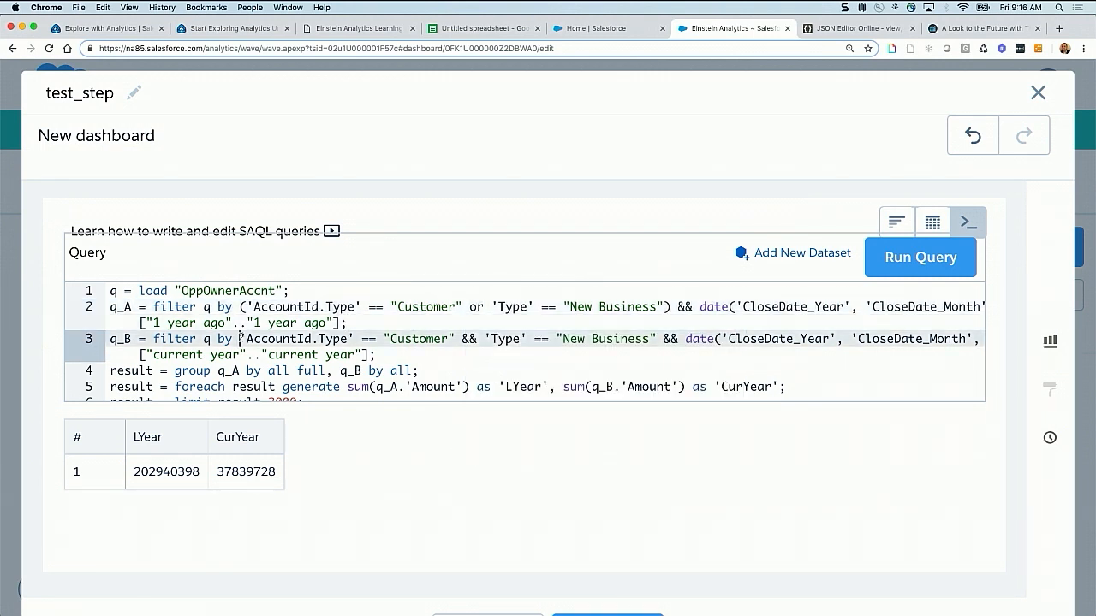
pyautogui.write('(')
pyautogui.click(665, 339)
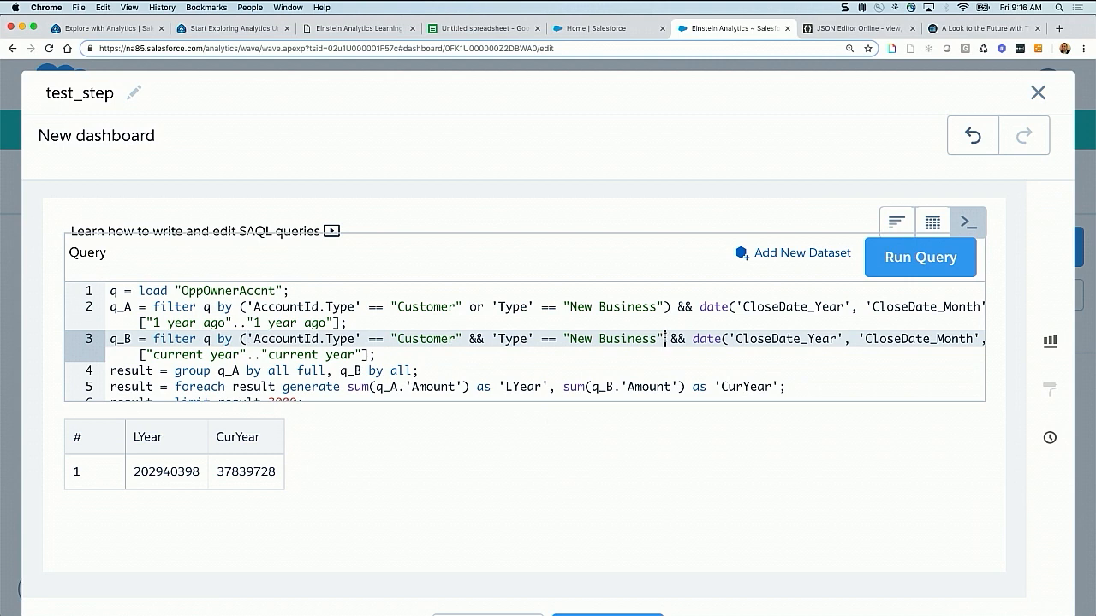
pyautogui.write(')')
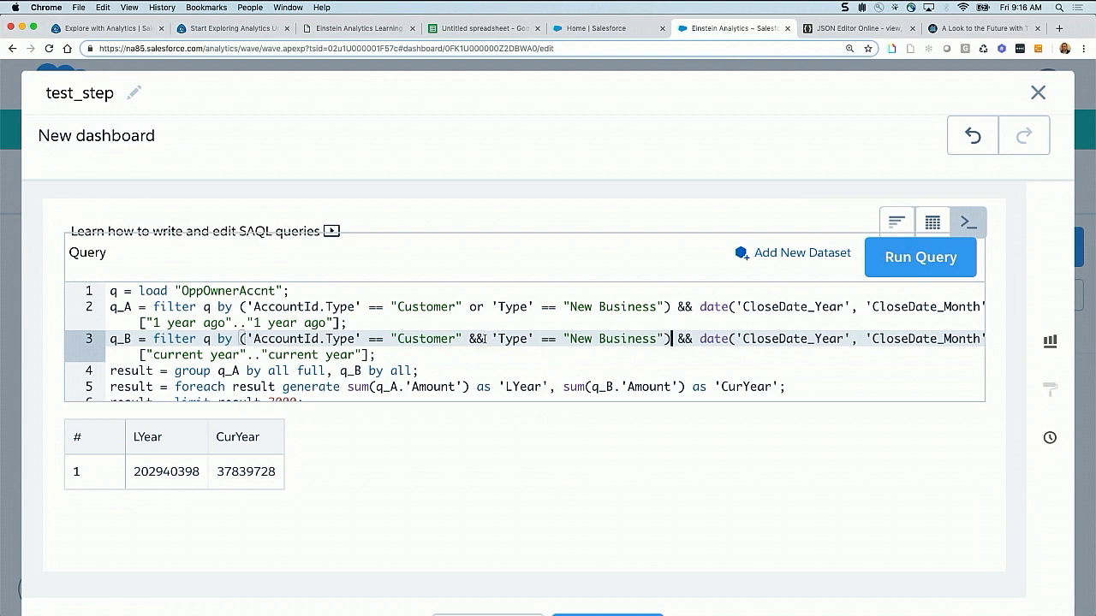
pyautogui.click(485, 339)
pyautogui.moveTo(485, 339); pyautogui.dragTo(470, 339)
pyautogui.write('||')
pyautogui.click(897, 271)
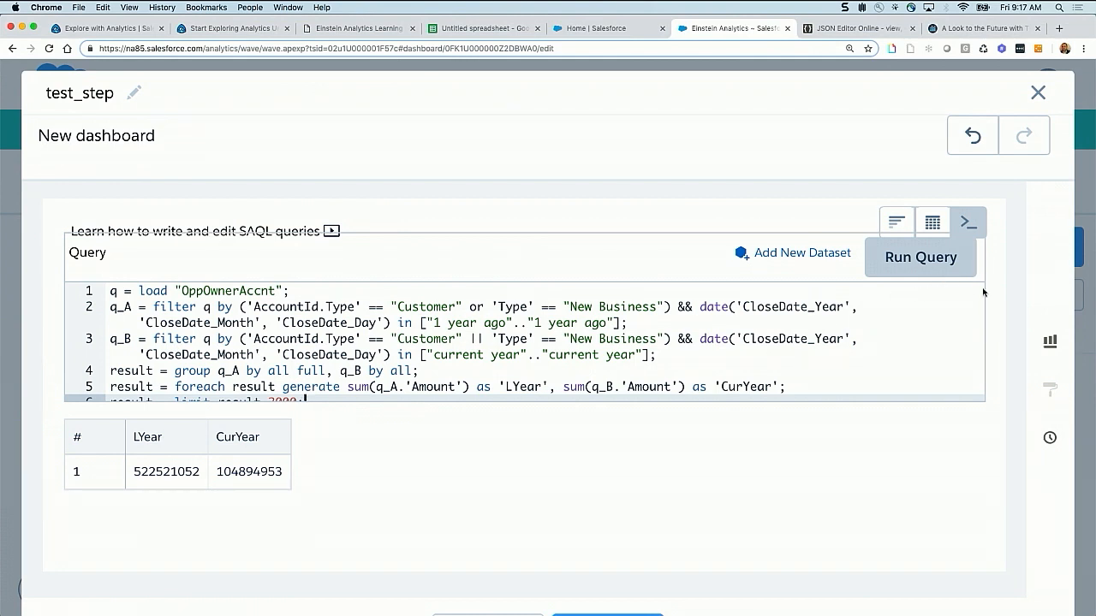
# Preview the query result as a bar chart, and return to SAQL mode to review the load, filter, group and foreach statements
pyautogui.click(896, 224)
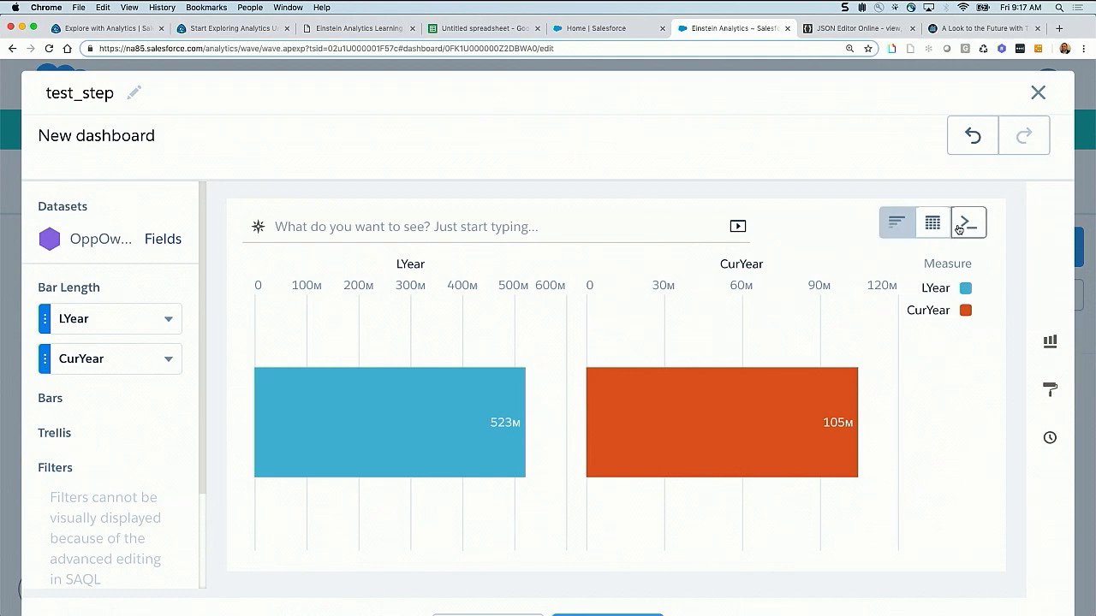
pyautogui.click(968, 223)
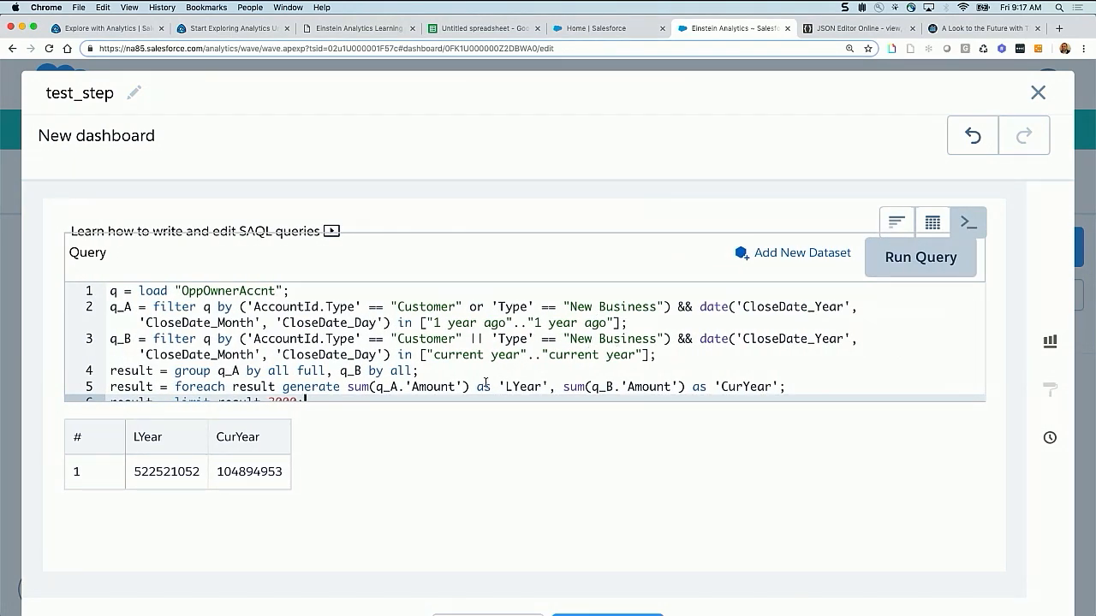
pyautogui.click(210, 305)
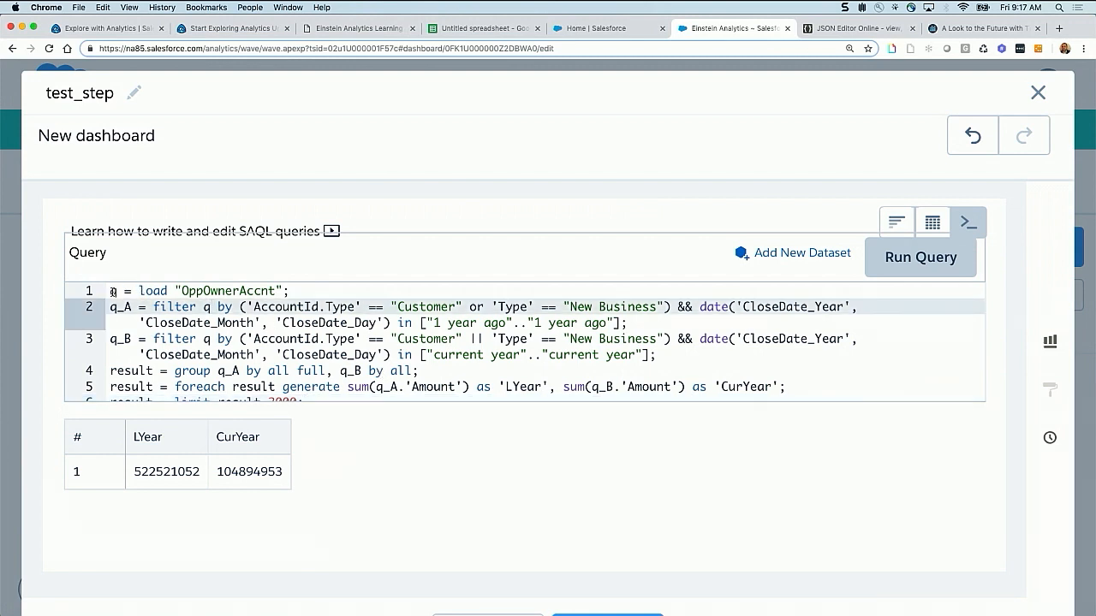
pyautogui.moveTo(112, 291); pyautogui.dragTo(270, 306)
pyautogui.click(184, 322)
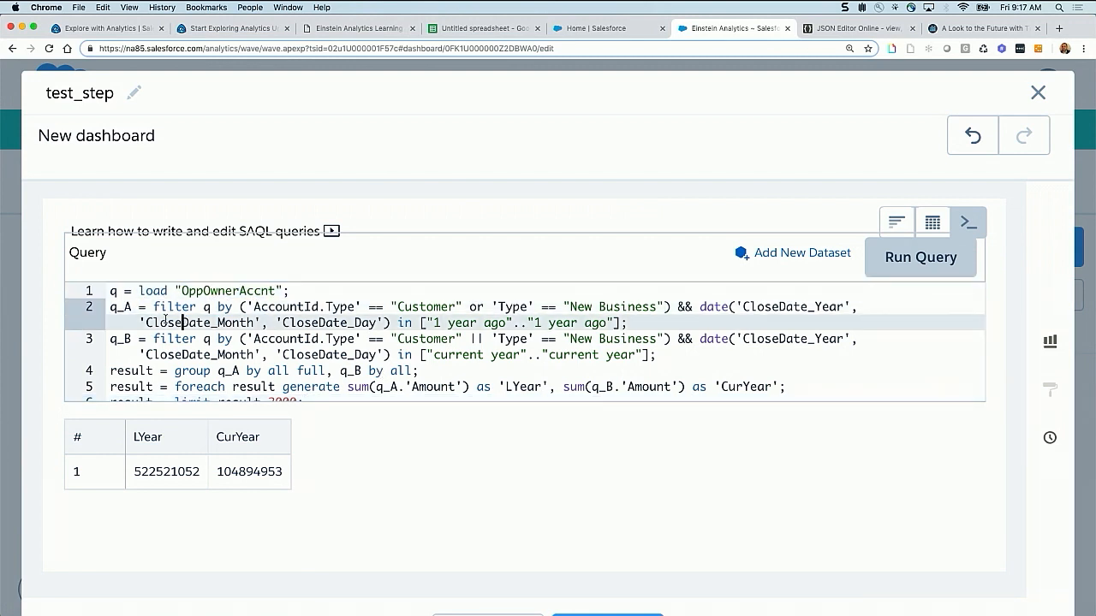
pyautogui.moveTo(110, 308); pyautogui.dragTo(309, 328)
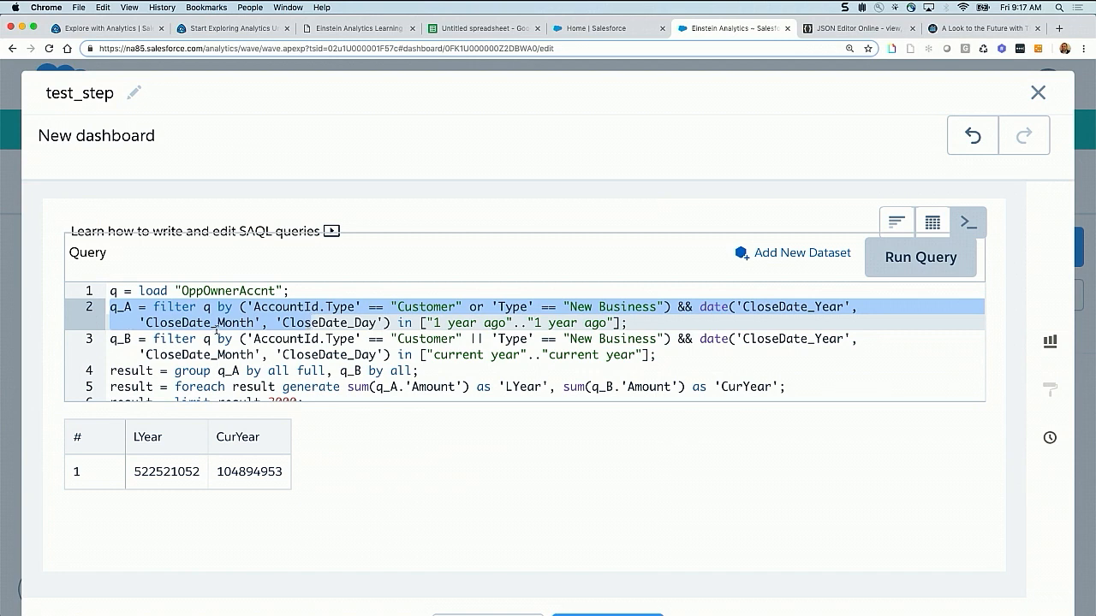
pyautogui.scroll(-1, 219, 330)
pyautogui.moveTo(111, 361); pyautogui.dragTo(423, 364)
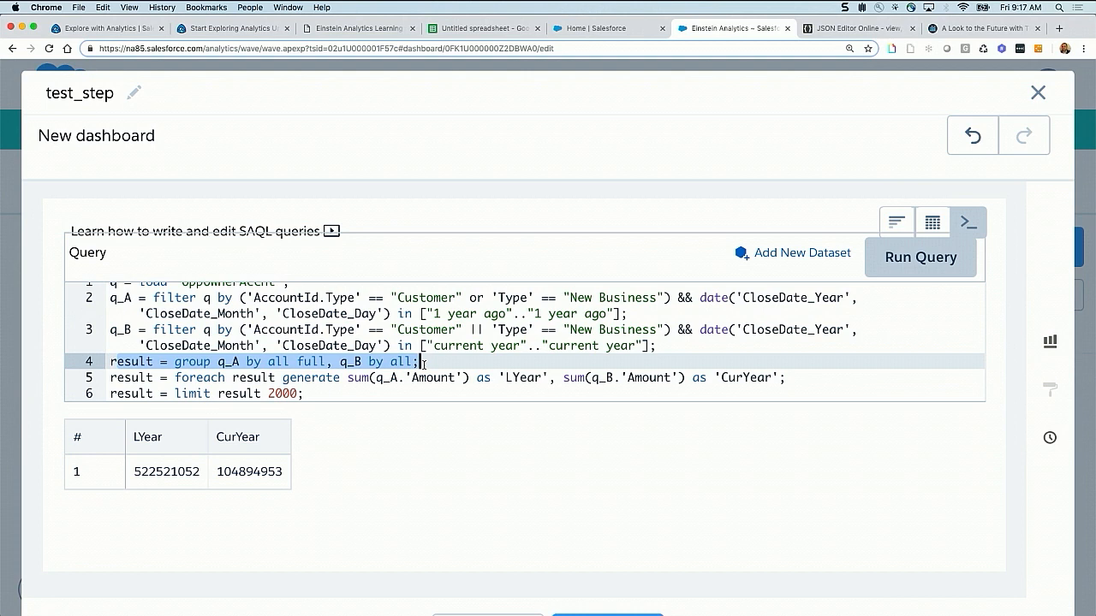
pyautogui.click(655, 362)
pyautogui.click(794, 376)
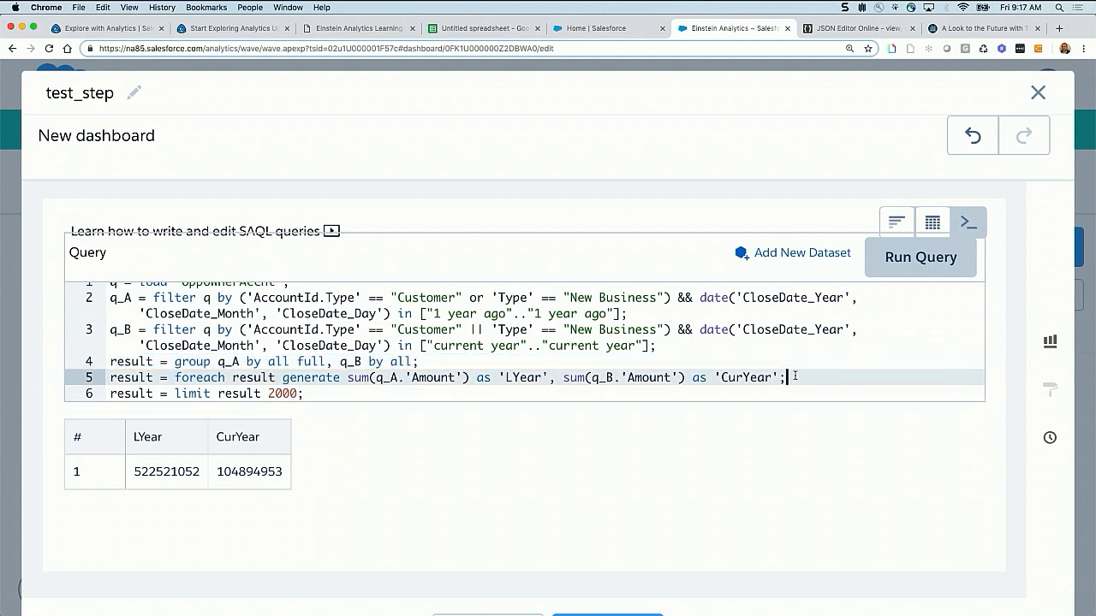
# Insert blank lines between the foreach statement that generates LYear and CurYear and the final limit statement
pyautogui.moveTo(794, 376); pyautogui.dragTo(99, 384)
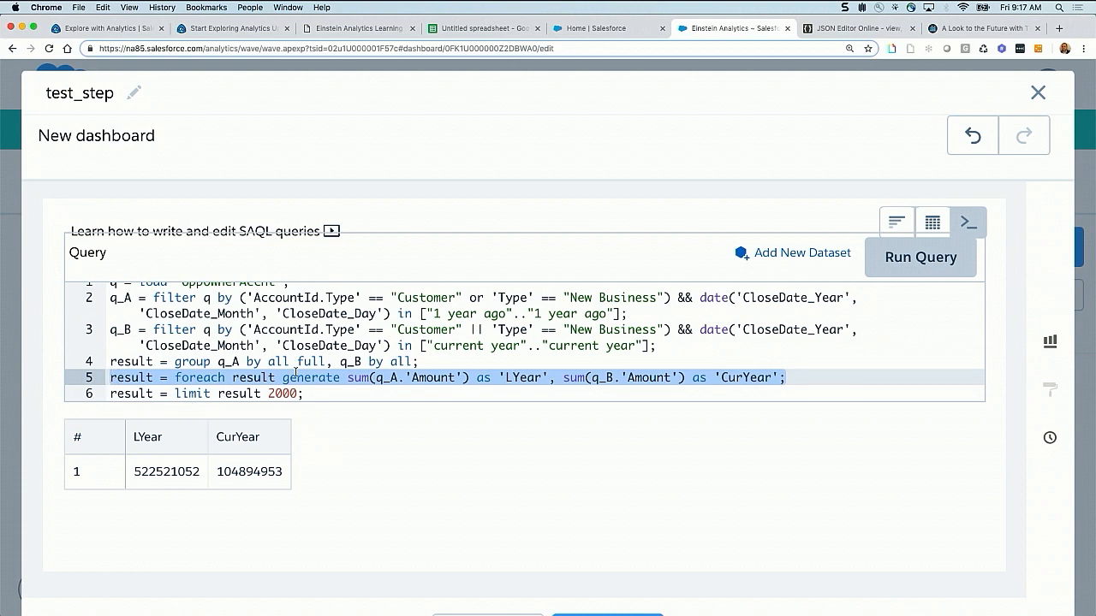
pyautogui.moveTo(295, 377); pyautogui.dragTo(550, 378)
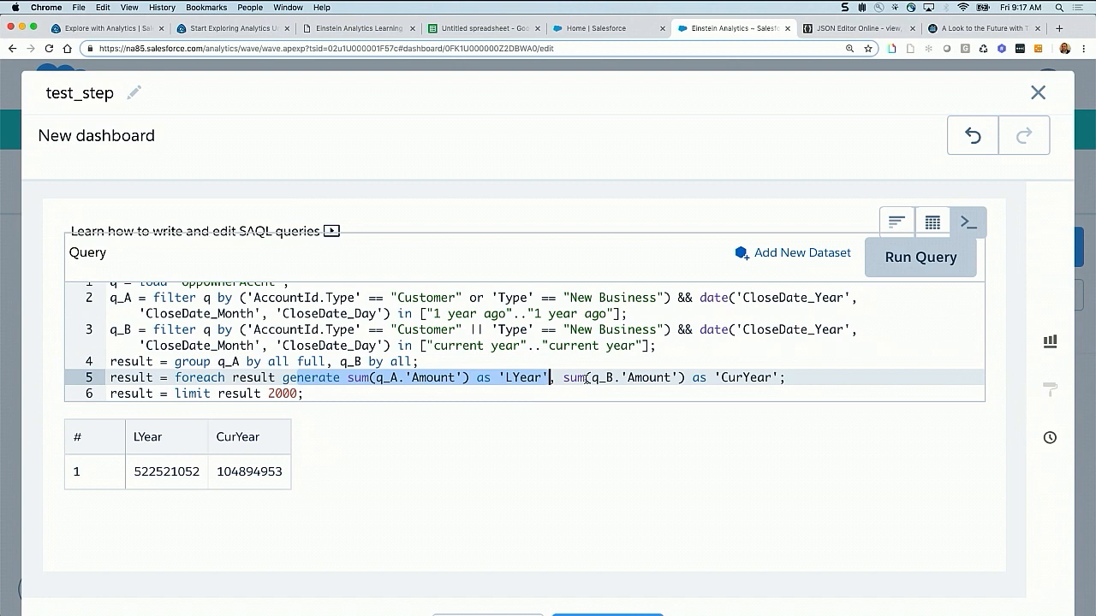
pyautogui.moveTo(627, 377); pyautogui.dragTo(678, 377)
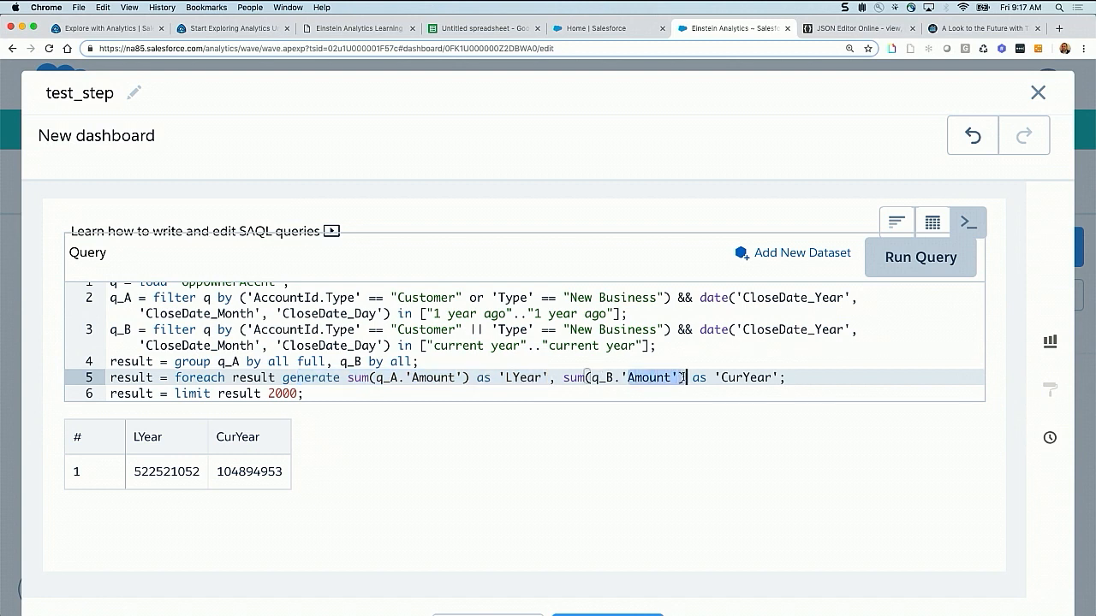
pyautogui.click(728, 377)
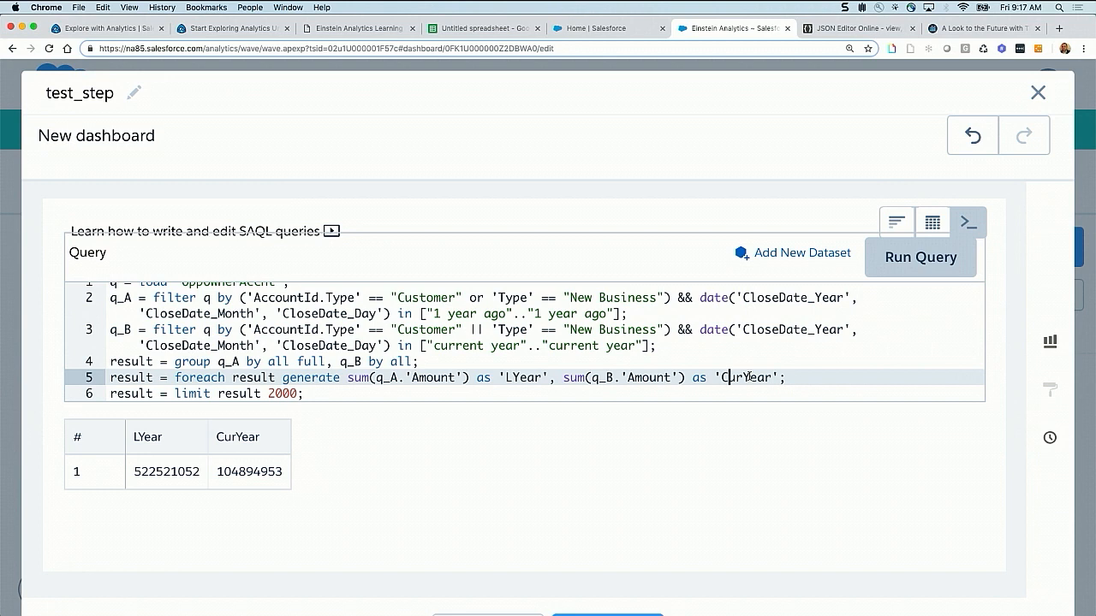
pyautogui.click(789, 377)
pyautogui.press('Return')
pyautogui.scroll(-1, 524, 343)
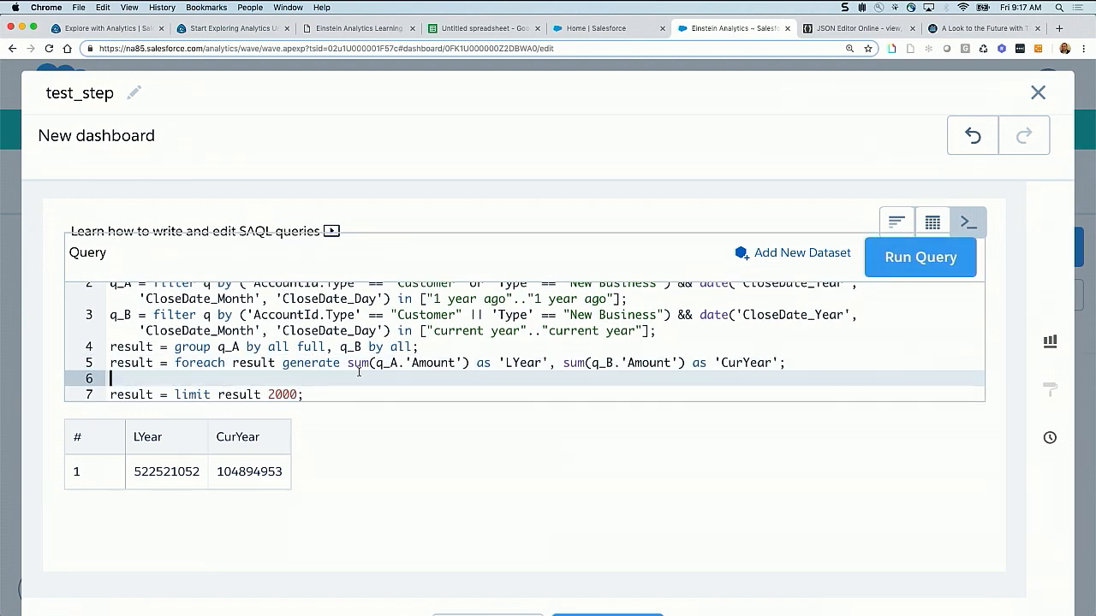
pyautogui.press('Return')
pyautogui.scroll(-1, 358, 343)
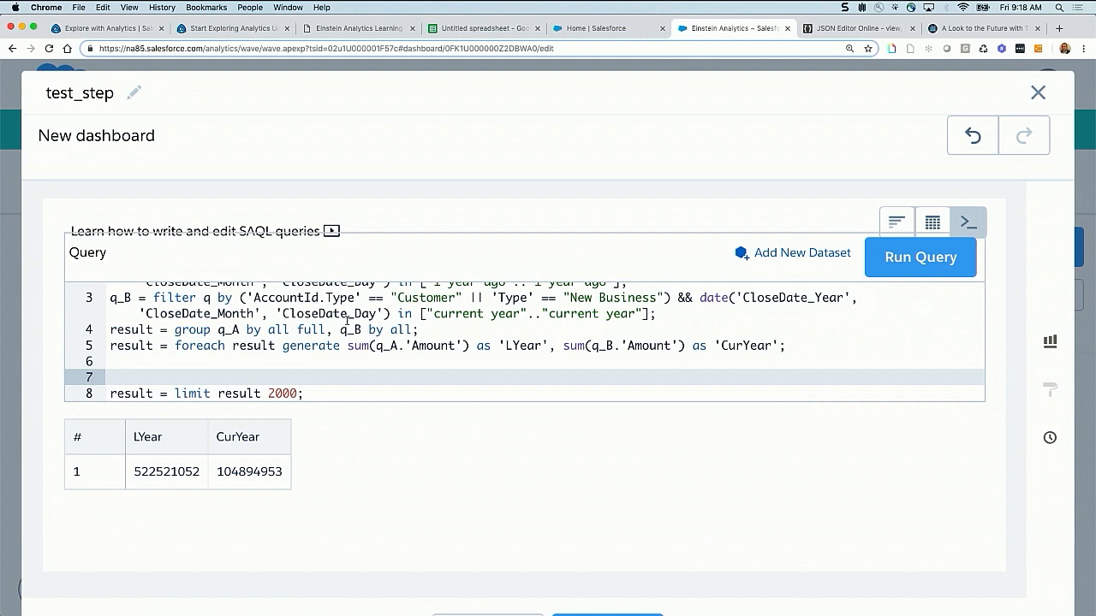
pyautogui.scroll(3, 309, 319)
pyautogui.scroll(-3, 317, 327)
pyautogui.click(137, 364)
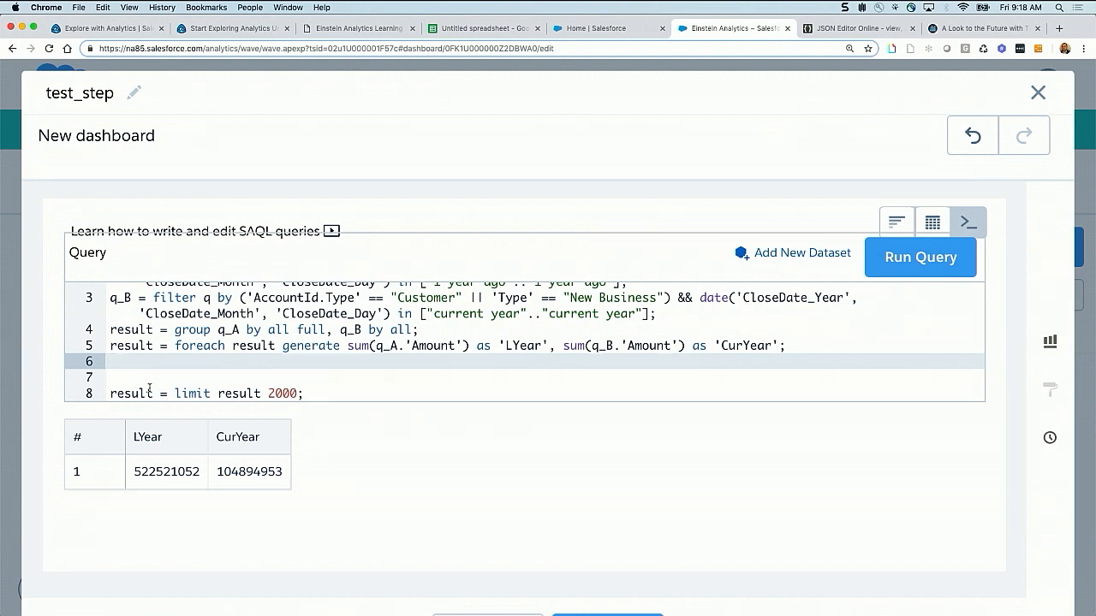
pyautogui.click(124, 377)
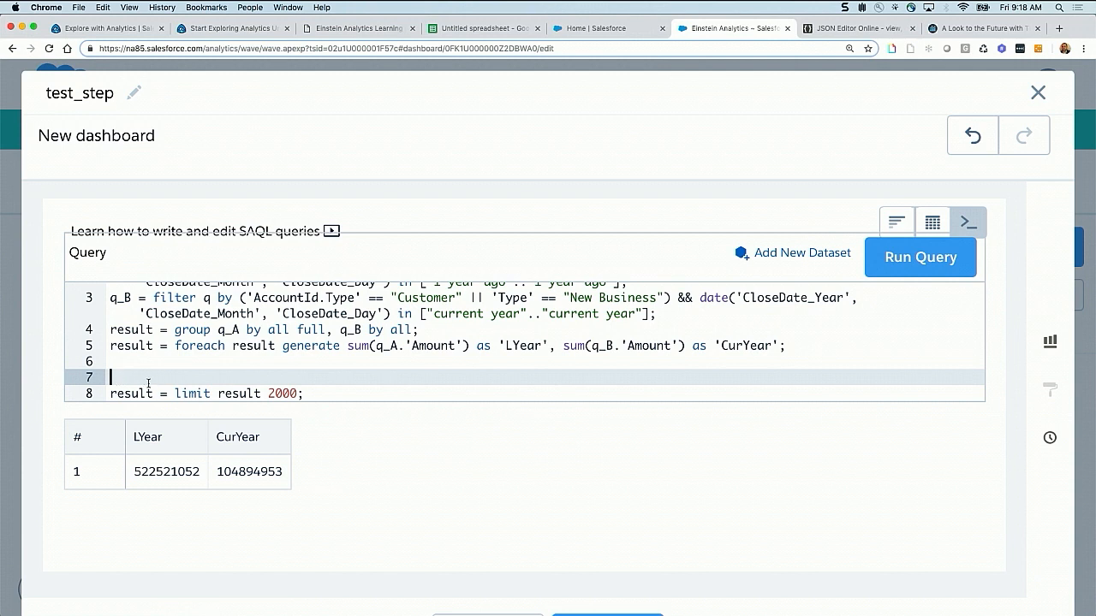
pyautogui.click(124, 361)
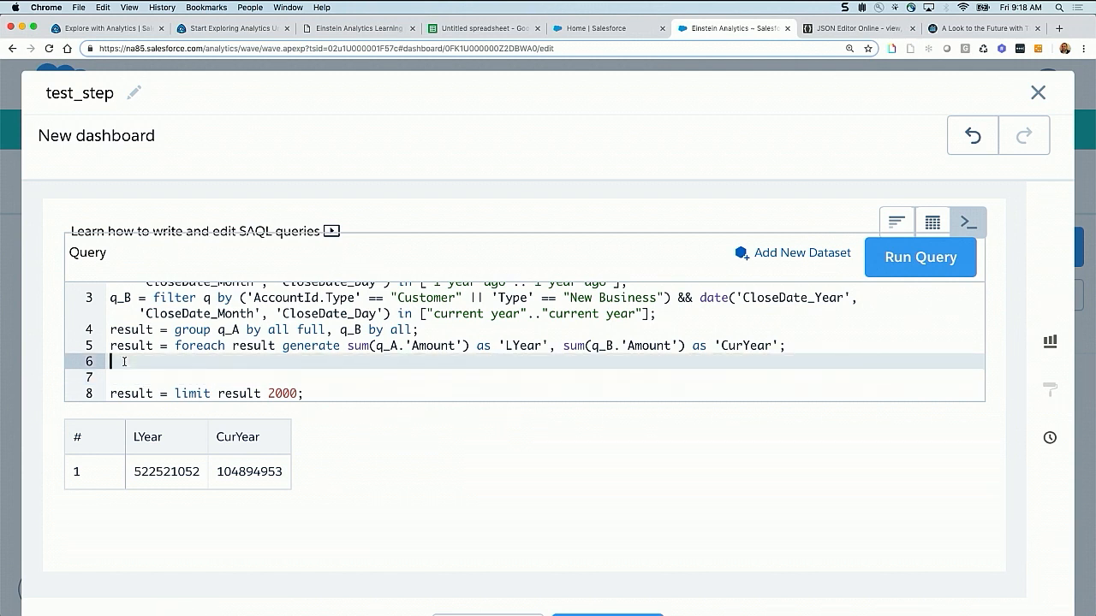
pyautogui.press('Return')
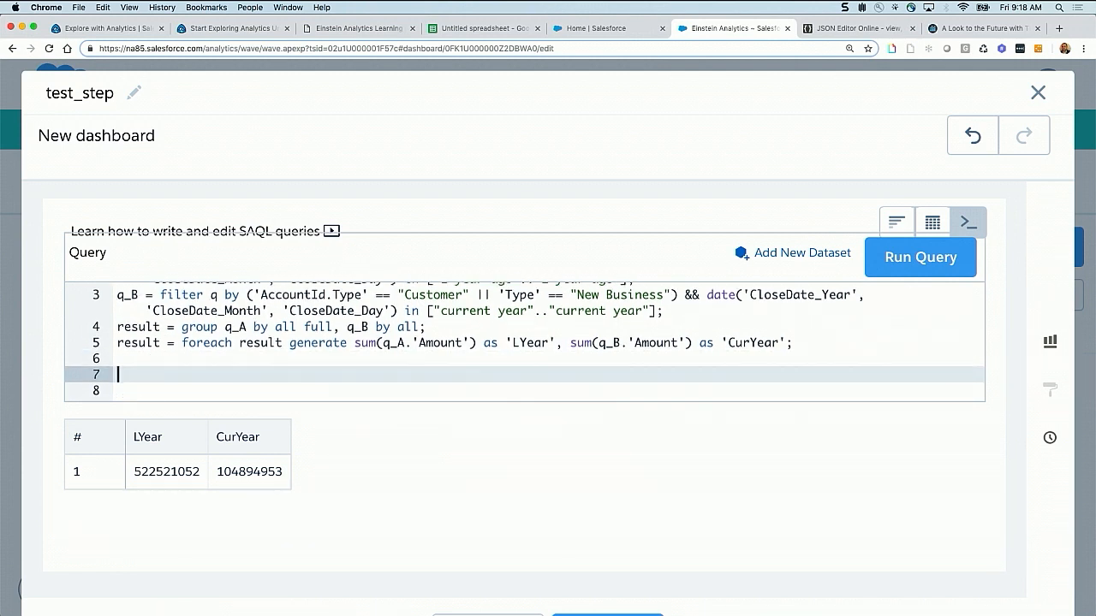
# Begin a new statement between the foreach and limit statements with f2 = foreach result generate
pyautogui.scroll(-1, 524, 341)
pyautogui.write('f')
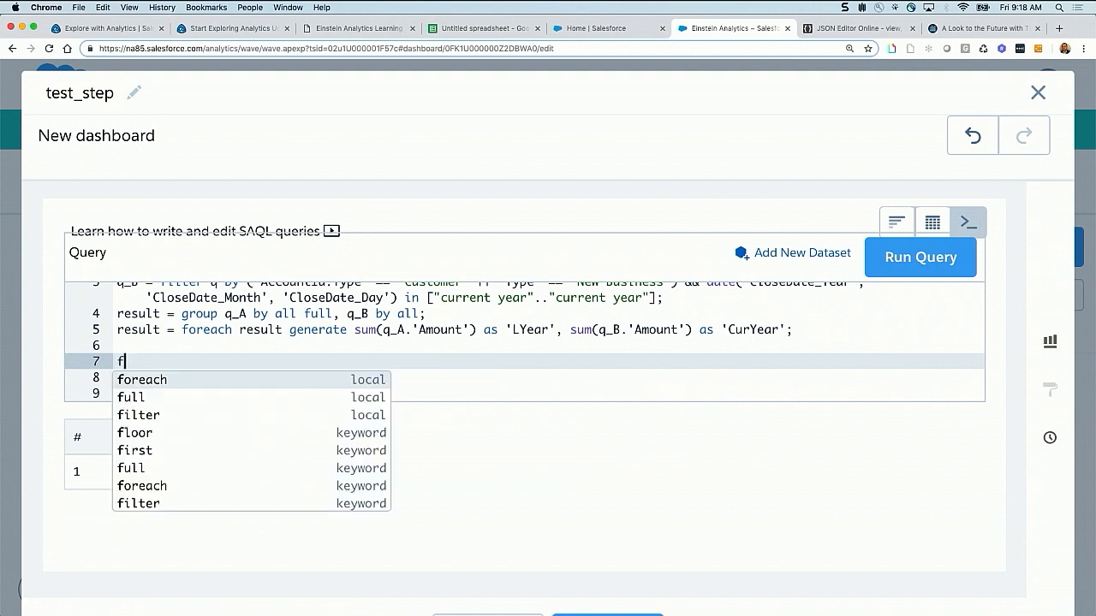
pyautogui.write('2 = ')
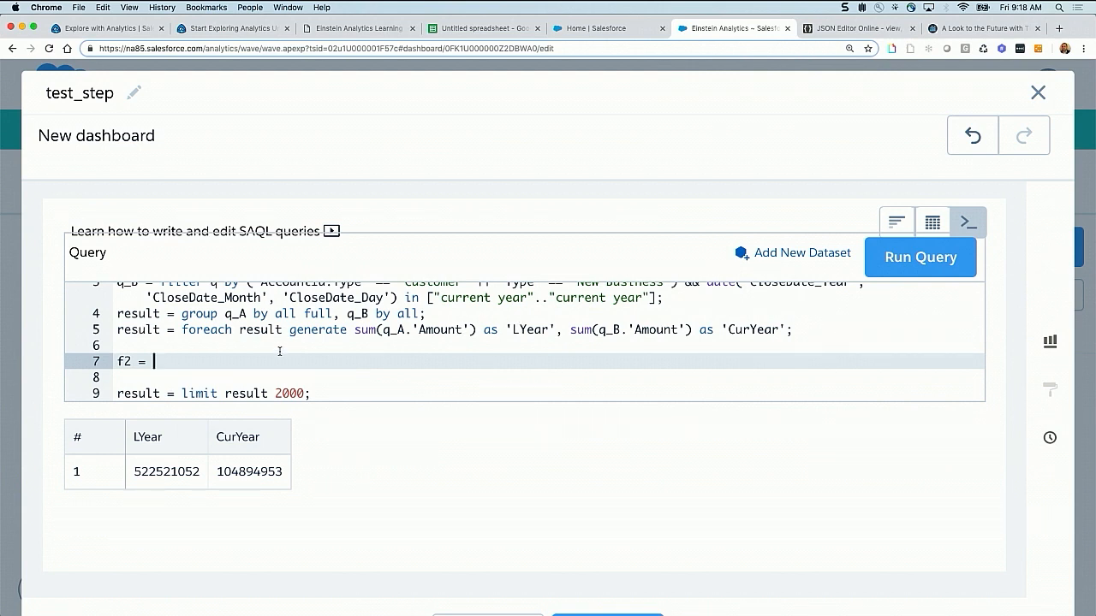
pyautogui.write('foreach reuslt')
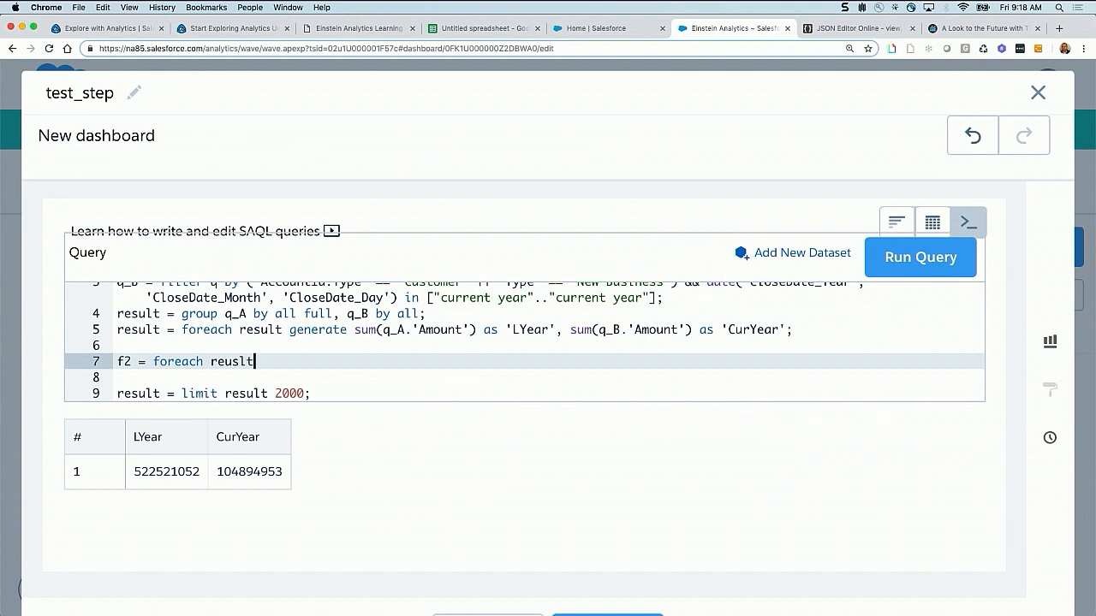
pyautogui.press('BackSpace')
pyautogui.press('BackSpace')
pyautogui.press('BackSpace')
pyautogui.press('BackSpace')
pyautogui.write('sult generate')
# Check the transposed Type, Year and Amount layout in the Google spreadsheet, and add "2018" as 'my_year' to the f2 statement
pyautogui.click(462, 28)
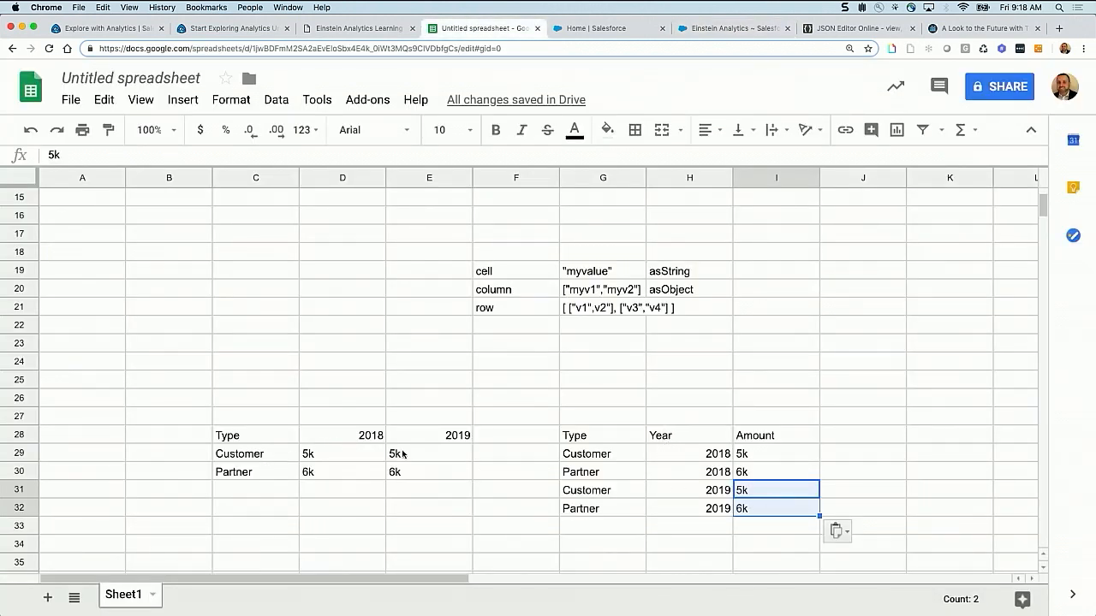
pyautogui.click(728, 28)
pyautogui.write('"')
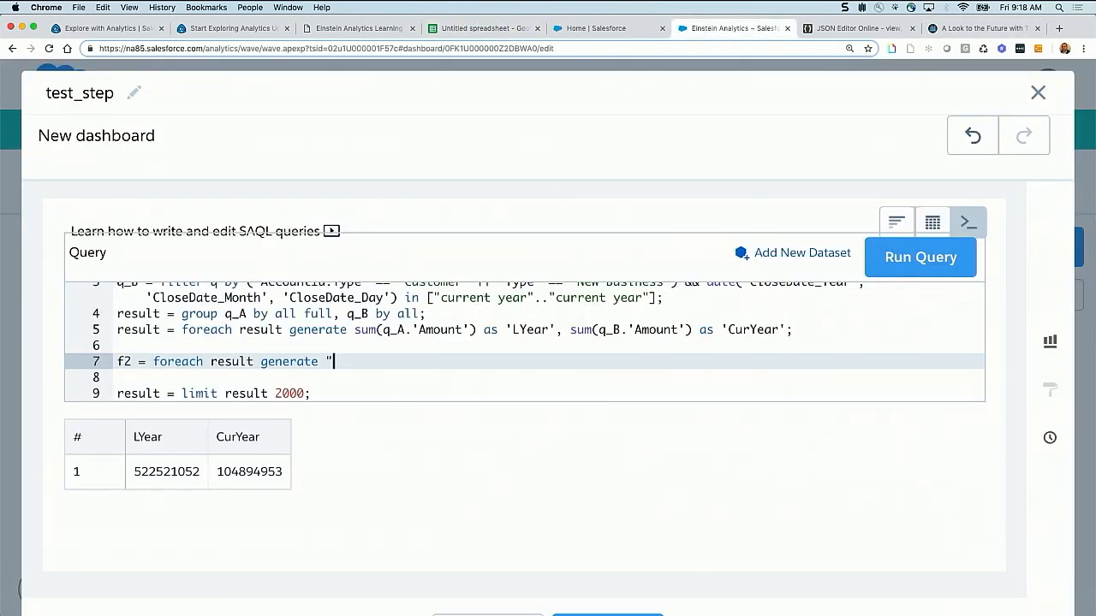
pyautogui.write('2018" as \'my_year\'')
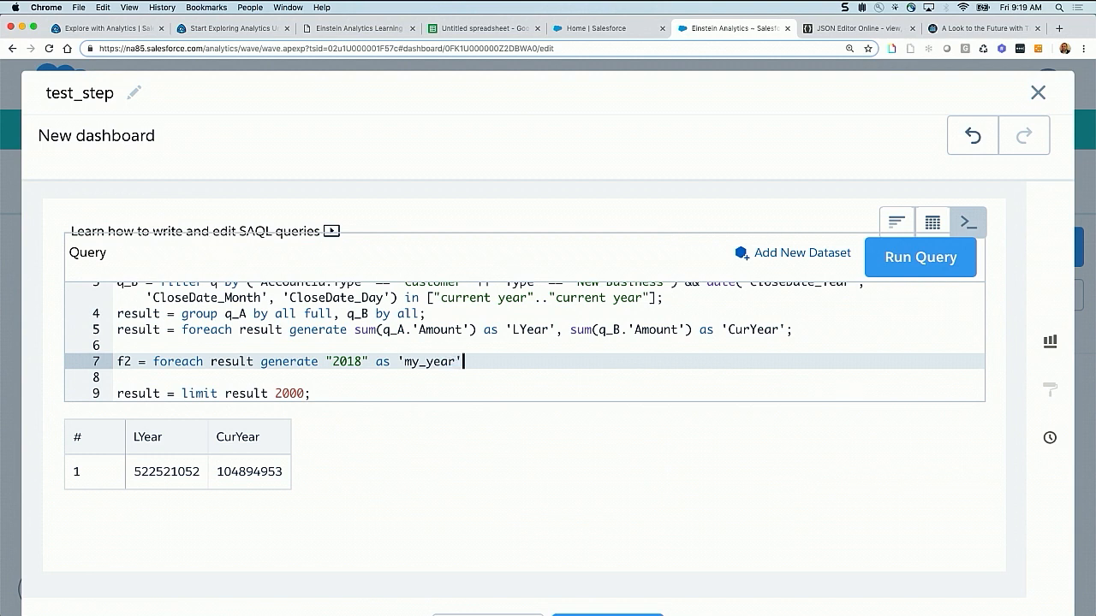
pyautogui.click(332, 362)
pyautogui.moveTo(332, 361); pyautogui.dragTo(463, 361)
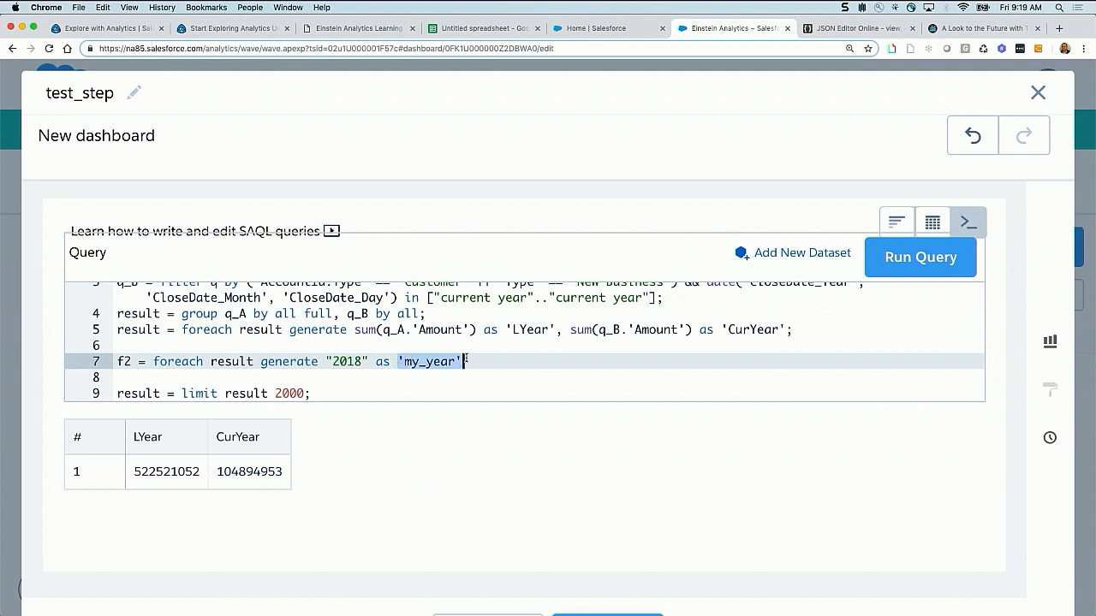
pyautogui.click(475, 362)
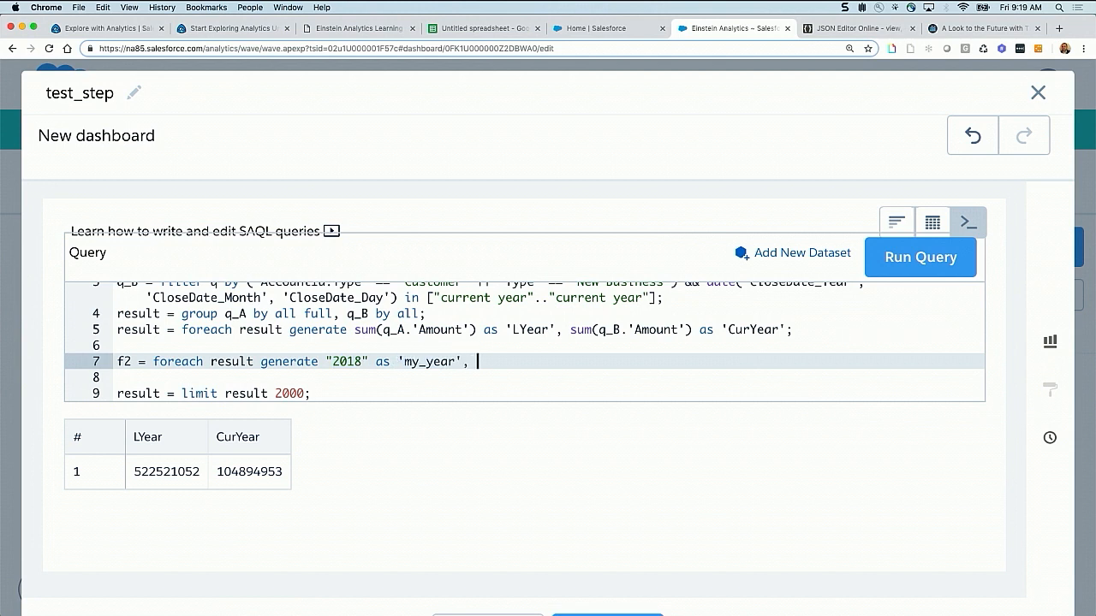
# Complete the f2 statement with sum('LYear') as 'my_Amount' and a closing semicolon
pyautogui.write('sum(')
pyautogui.moveTo(513, 329); pyautogui.dragTo(554, 330)
pyautogui.moveTo(466, 330); pyautogui.dragTo(384, 330)
pyautogui.moveTo(512, 330); pyautogui.dragTo(542, 328)
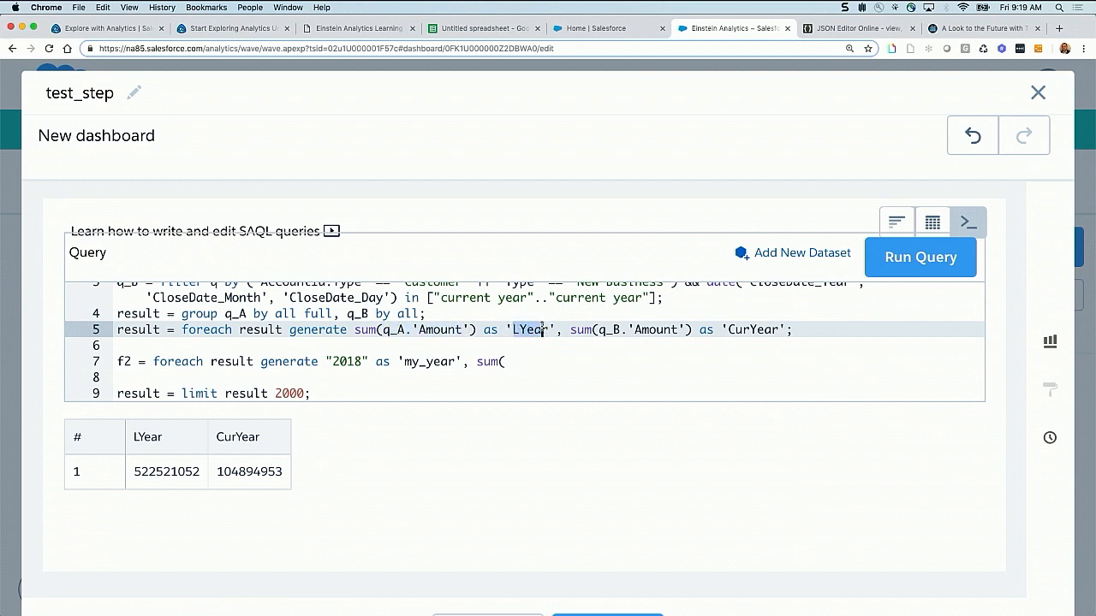
pyautogui.click(517, 364)
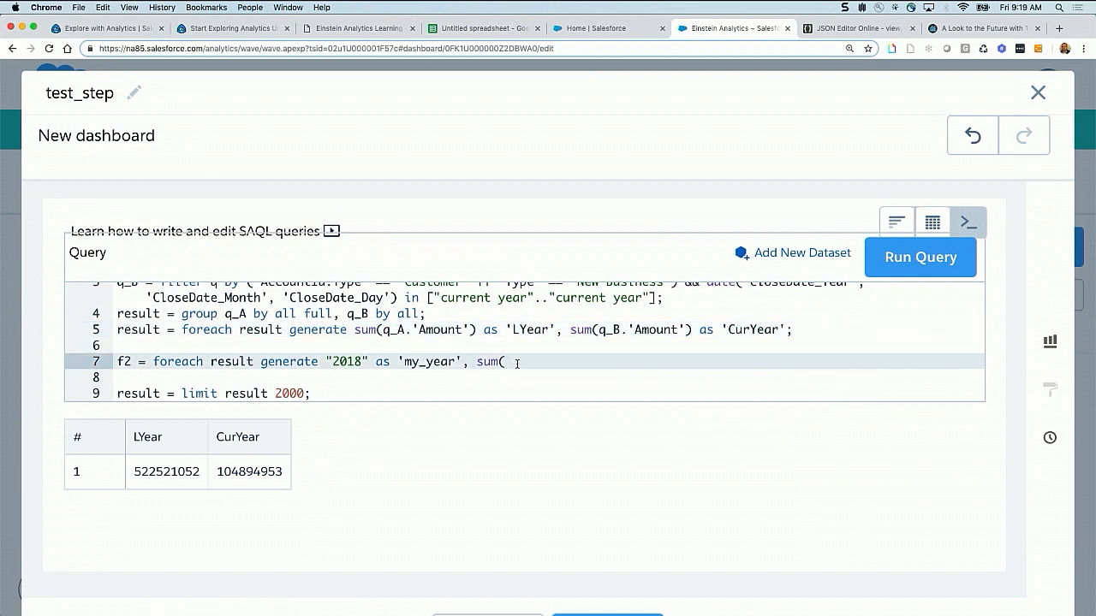
pyautogui.write("'L")
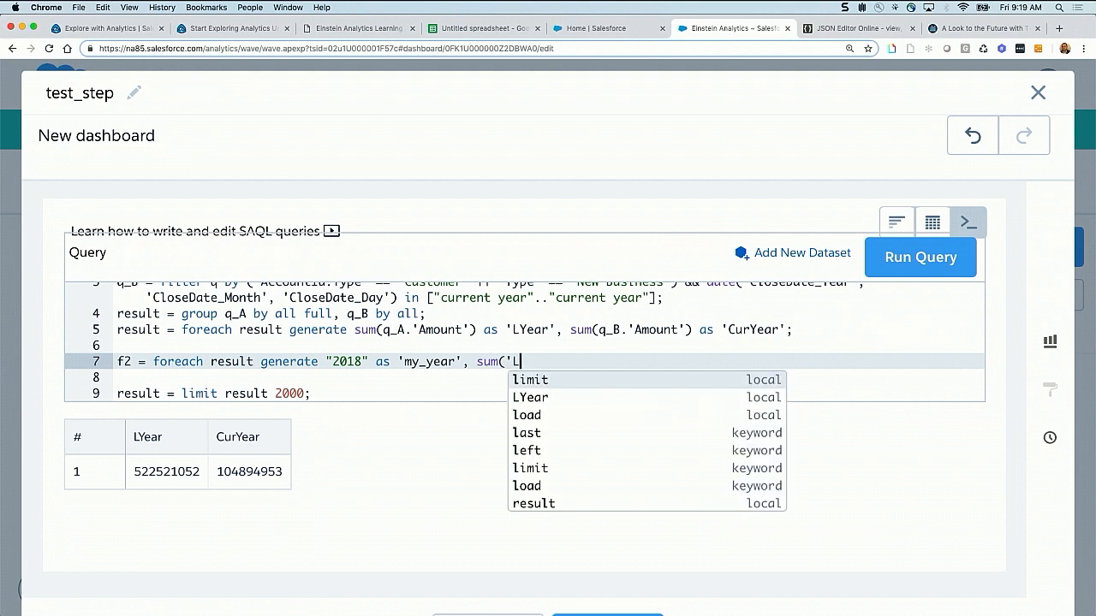
pyautogui.write("Year')")
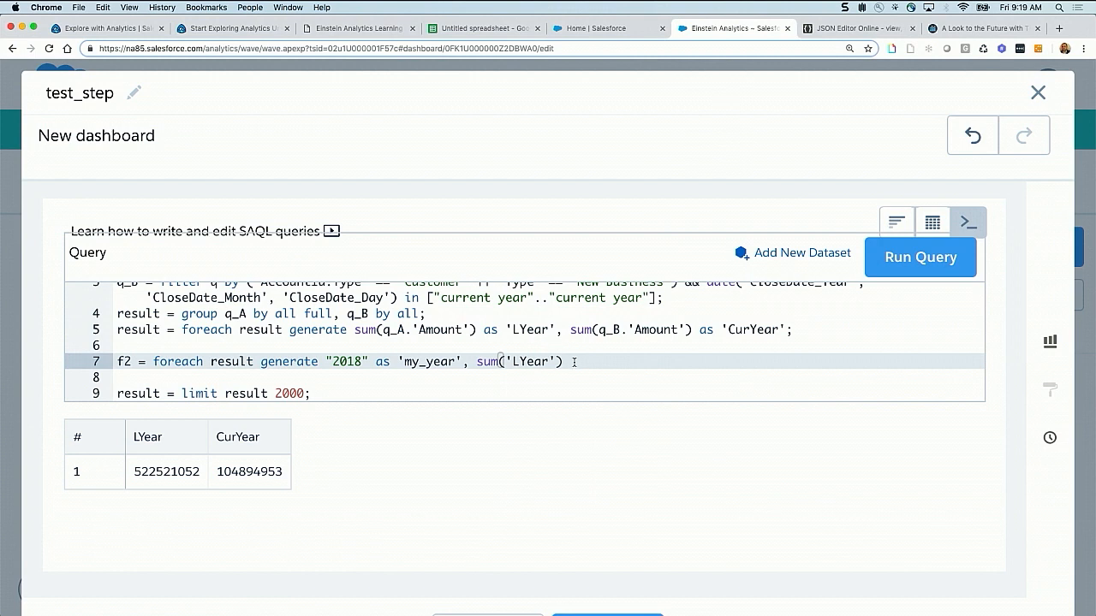
pyautogui.write(" as 'Am")
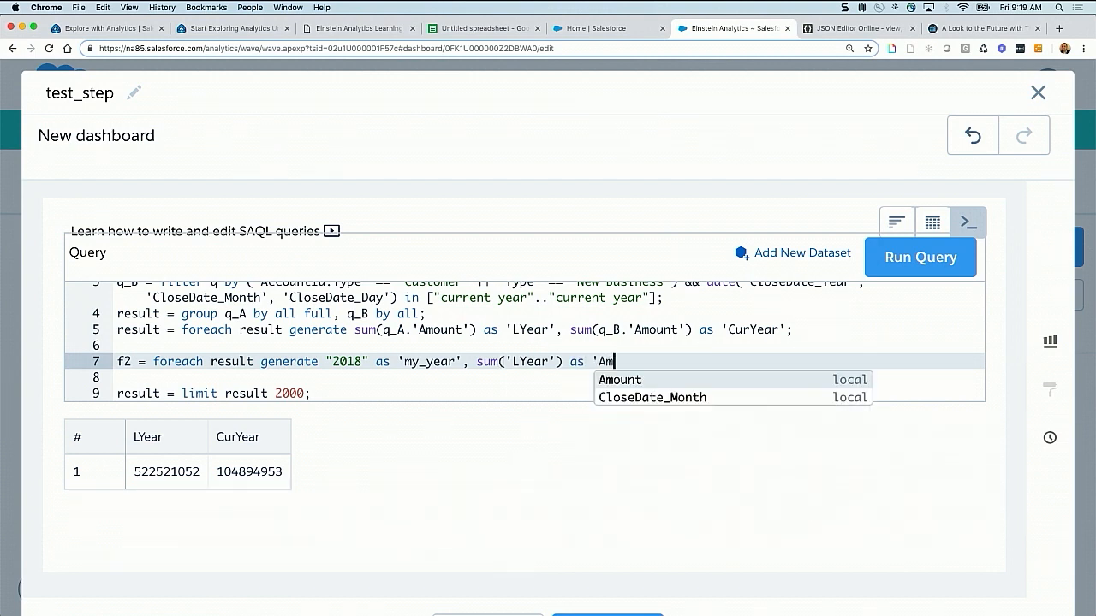
pyautogui.write('ount')
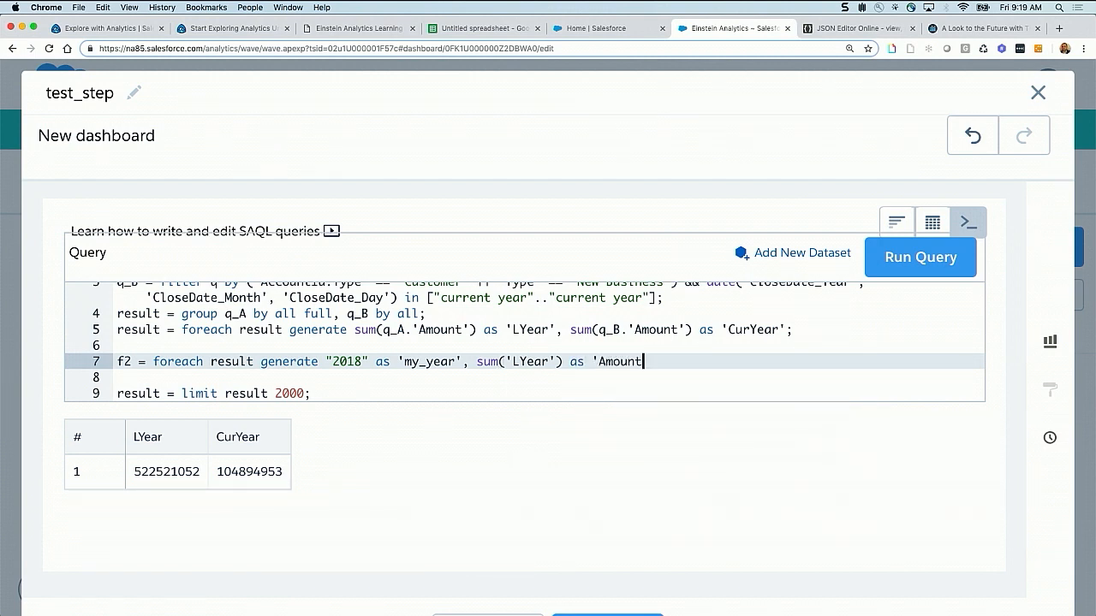
pyautogui.press('BackSpace')
pyautogui.press('BackSpace')
pyautogui.press('BackSpace')
pyautogui.press('BackSpace')
pyautogui.press('BackSpace')
pyautogui.press('BackSpace')
pyautogui.write('my')
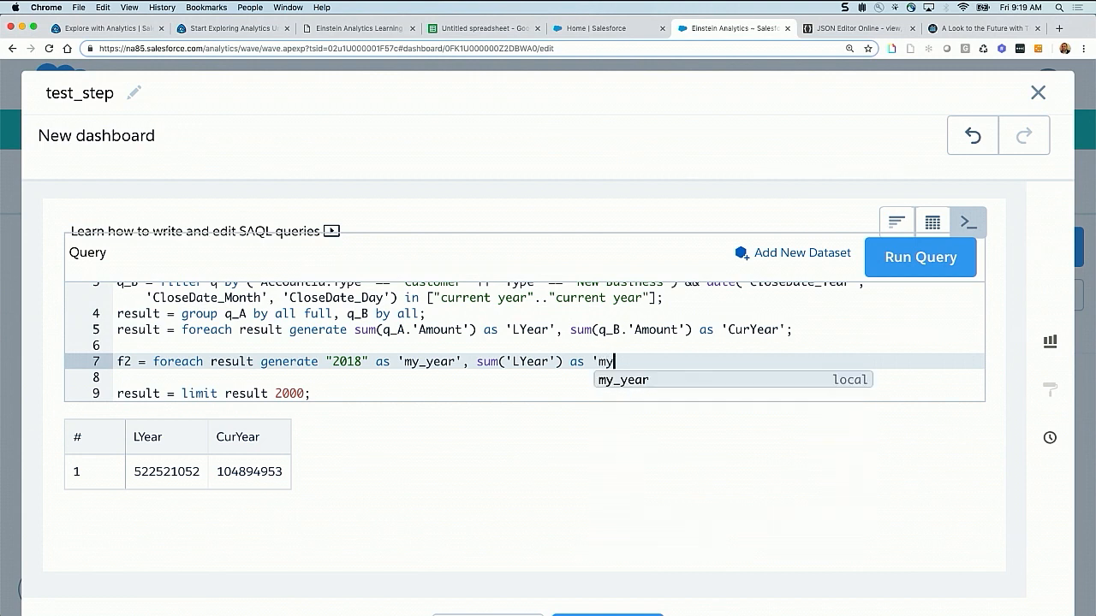
pyautogui.write("_Amount'")
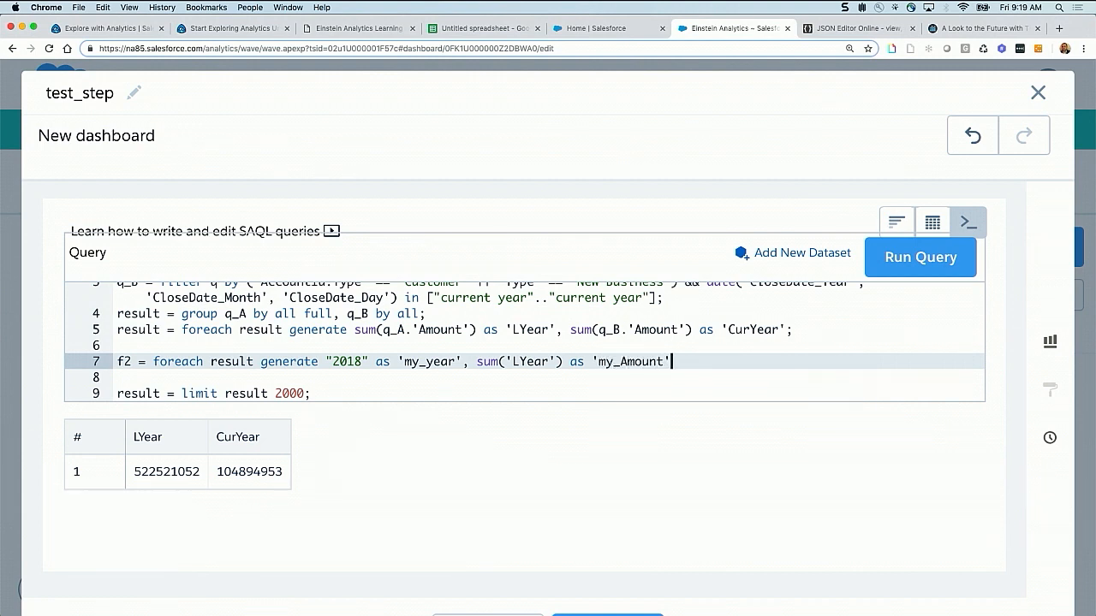
pyautogui.write(';')
# Delete the result = limit result 2000 statement and run the query
pyautogui.moveTo(318, 394); pyautogui.dragTo(165, 393)
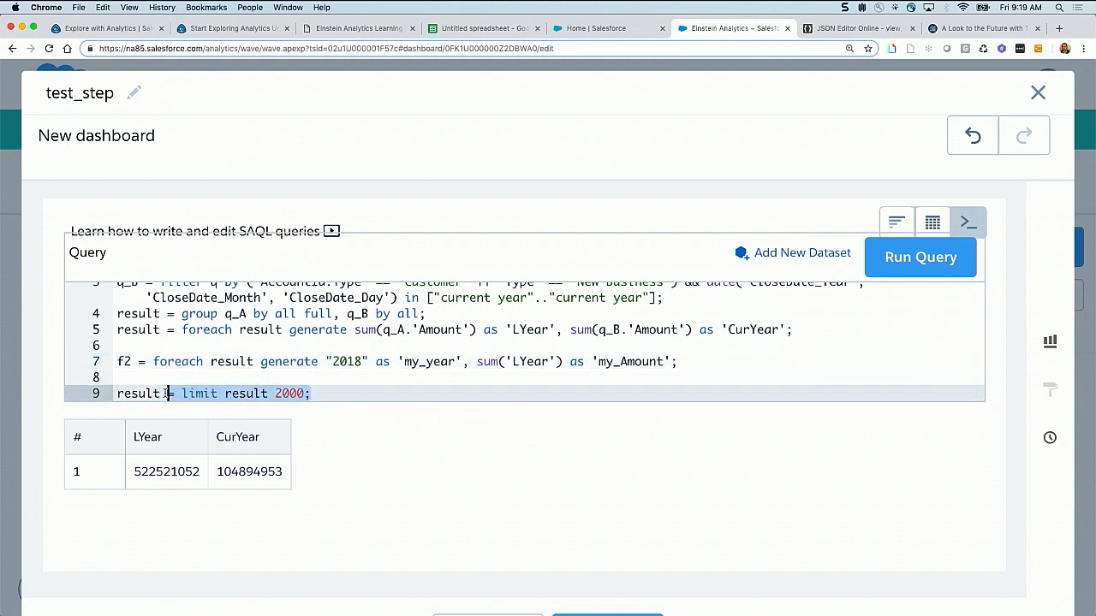
pyautogui.click(298, 393)
pyautogui.click(322, 393)
pyautogui.moveTo(322, 393); pyautogui.dragTo(113, 393)
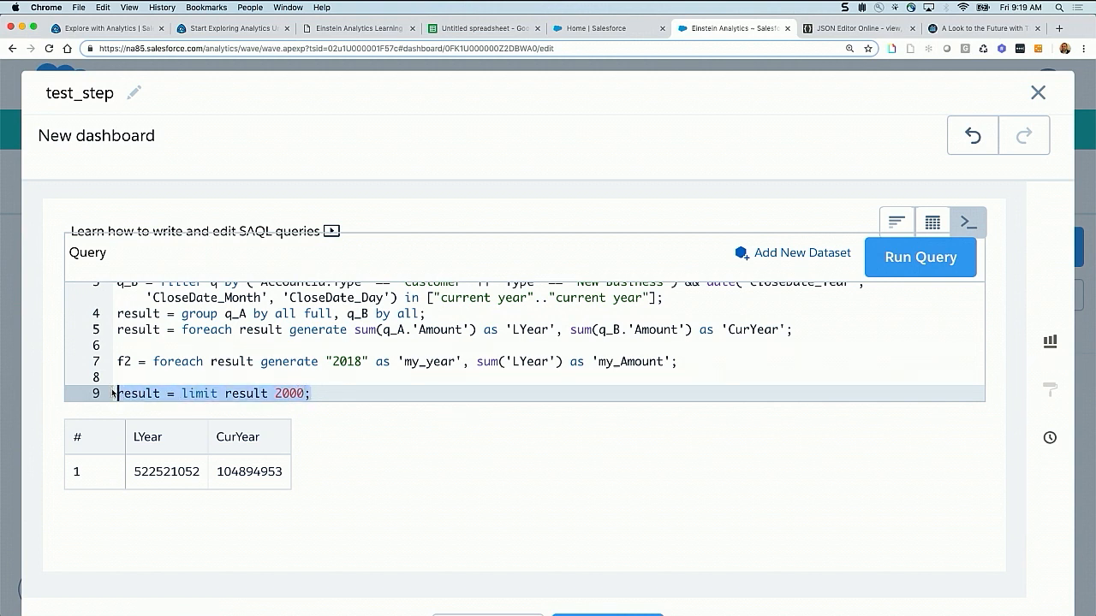
pyautogui.press('BackSpace')
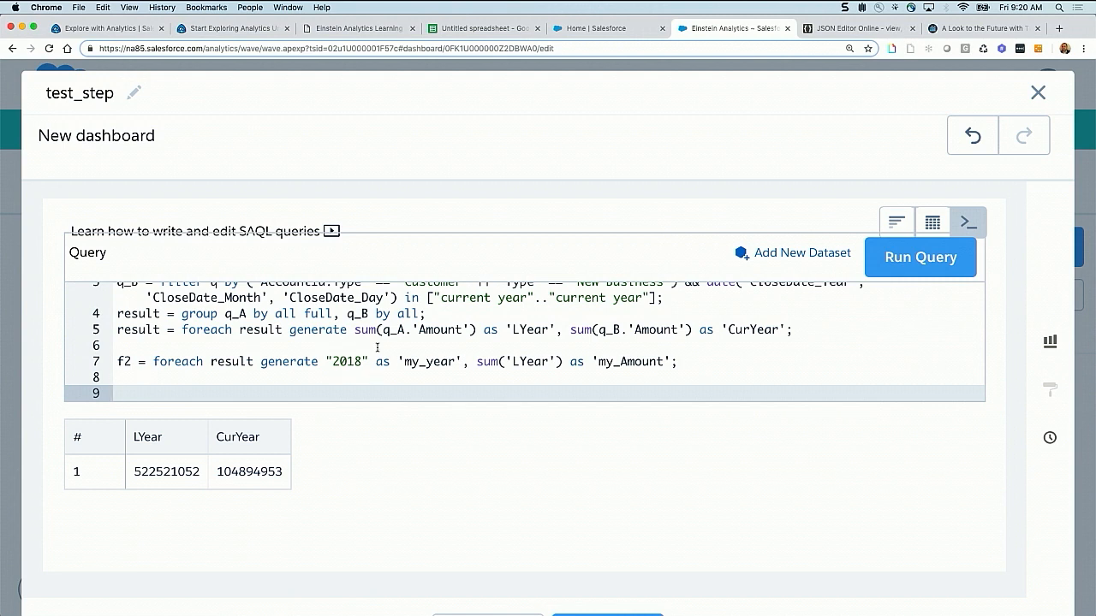
pyautogui.click(899, 264)
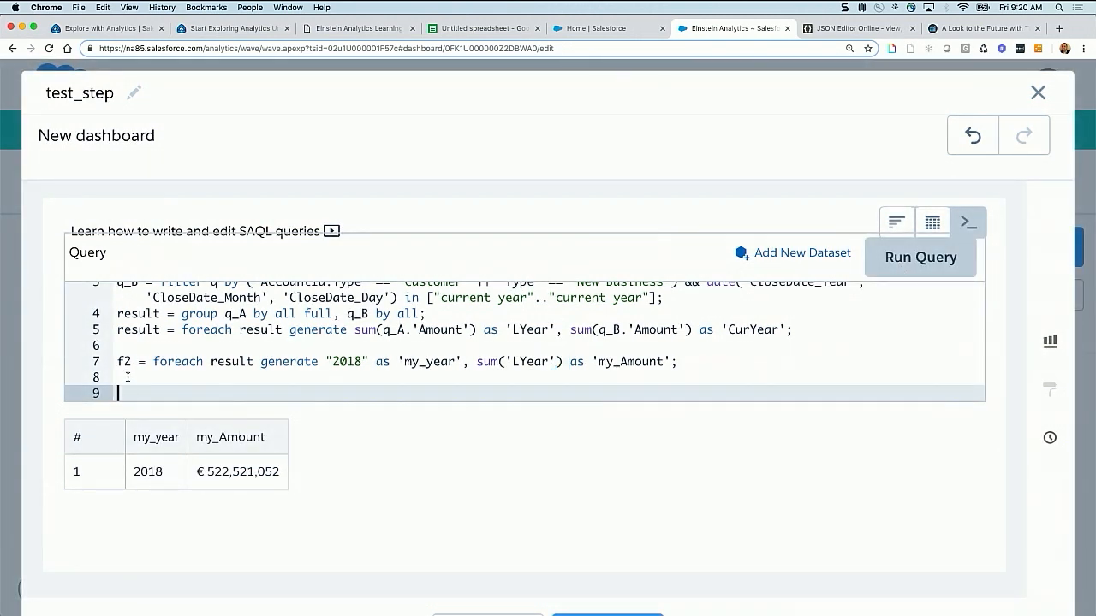
# Rename the f2 stream to f1 and run the query again
pyautogui.click(127, 361)
pyautogui.press('BackSpace')
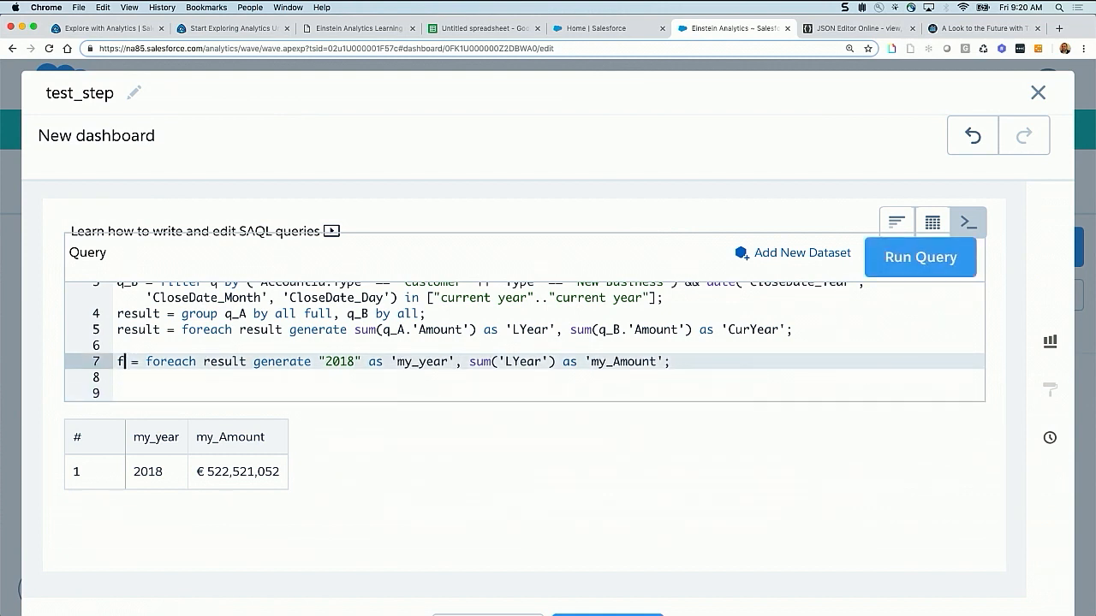
pyautogui.write('1')
pyautogui.click(920, 257)
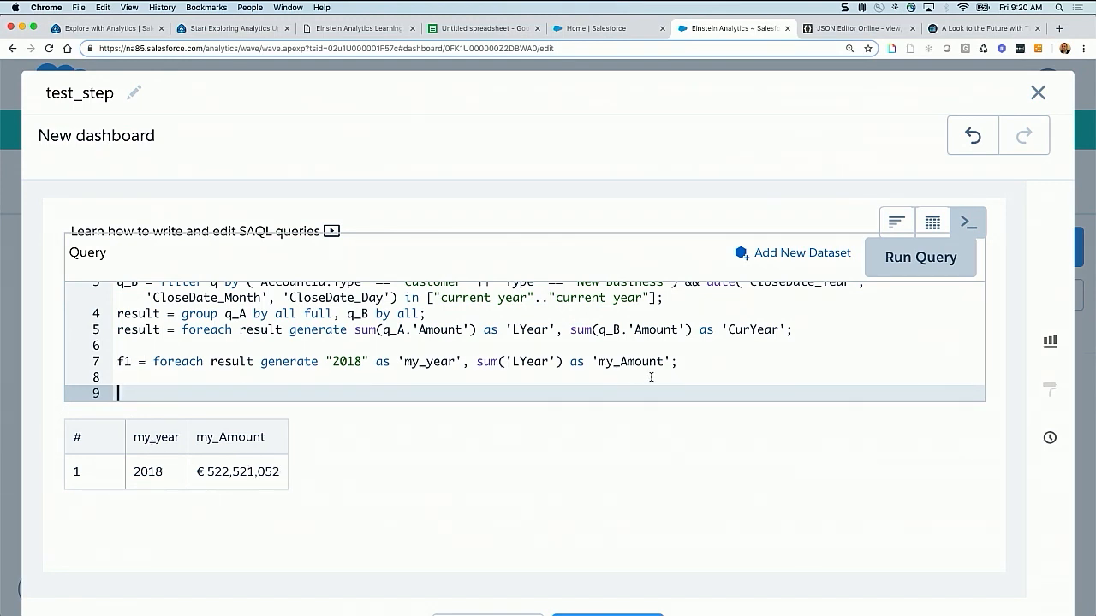
# Below the f1 statement, start an f2 statement with foreach result generate "2019" as 'my_year'
pyautogui.click(682, 364)
pyautogui.press('Return')
pyautogui.write('f')
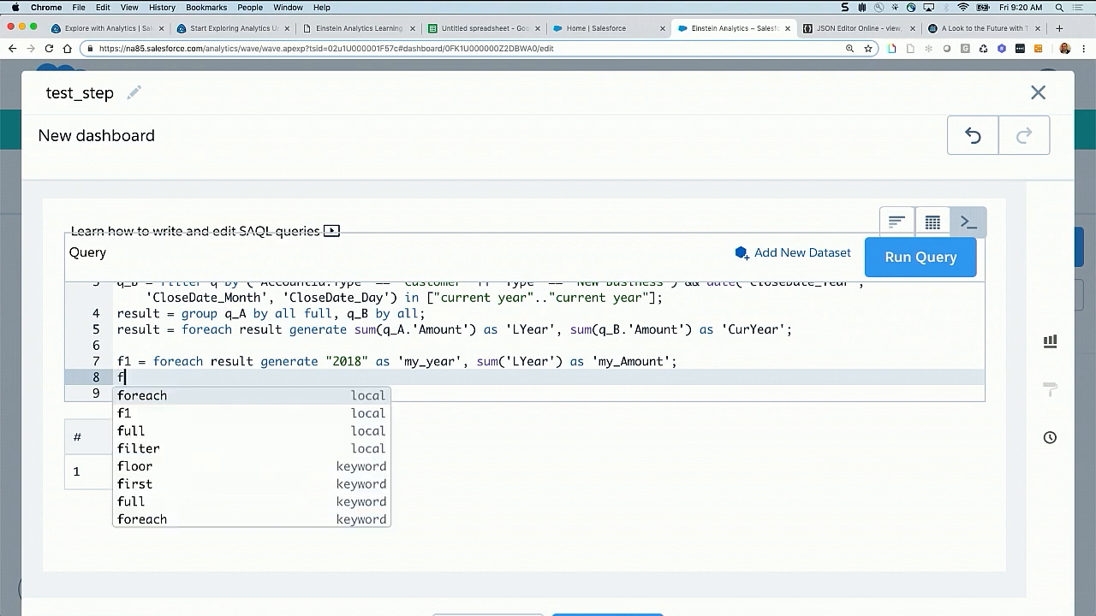
pyautogui.write('2 = fo')
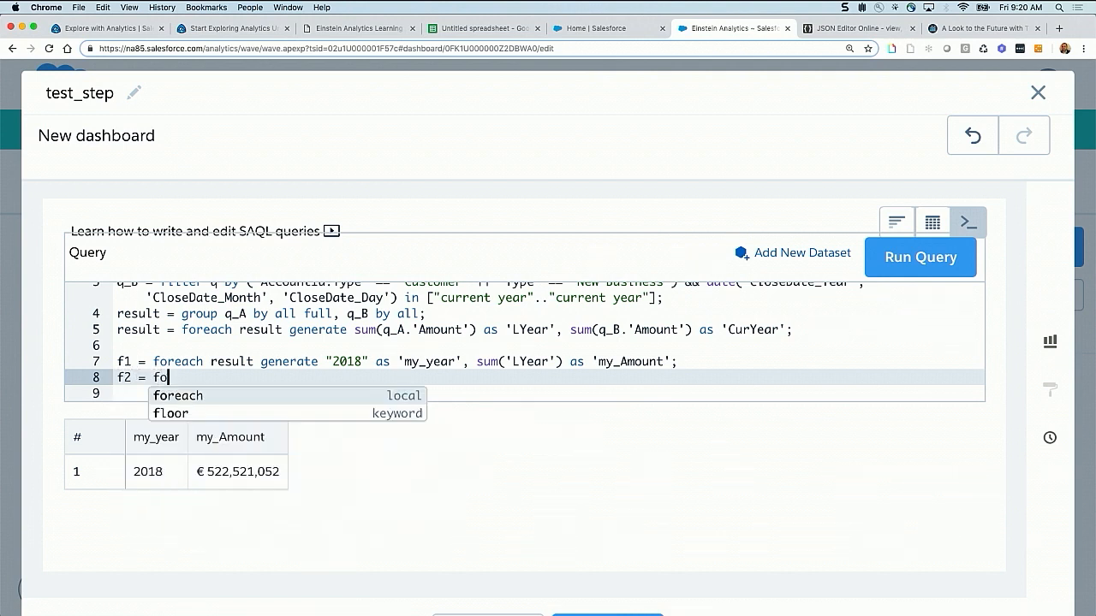
pyautogui.write('reach result g')
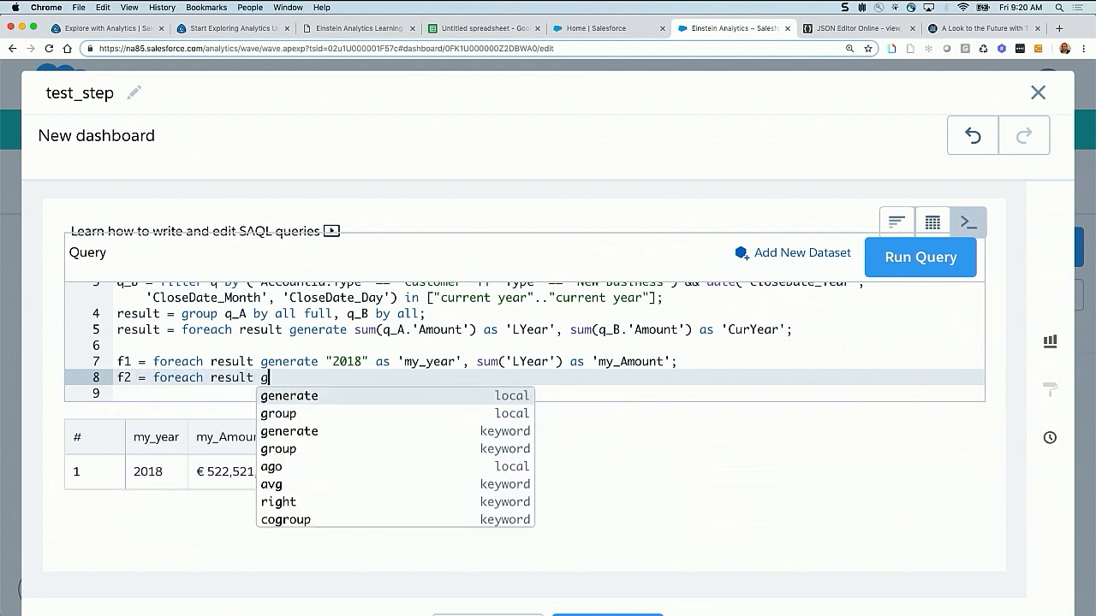
pyautogui.write('enerate "2019')
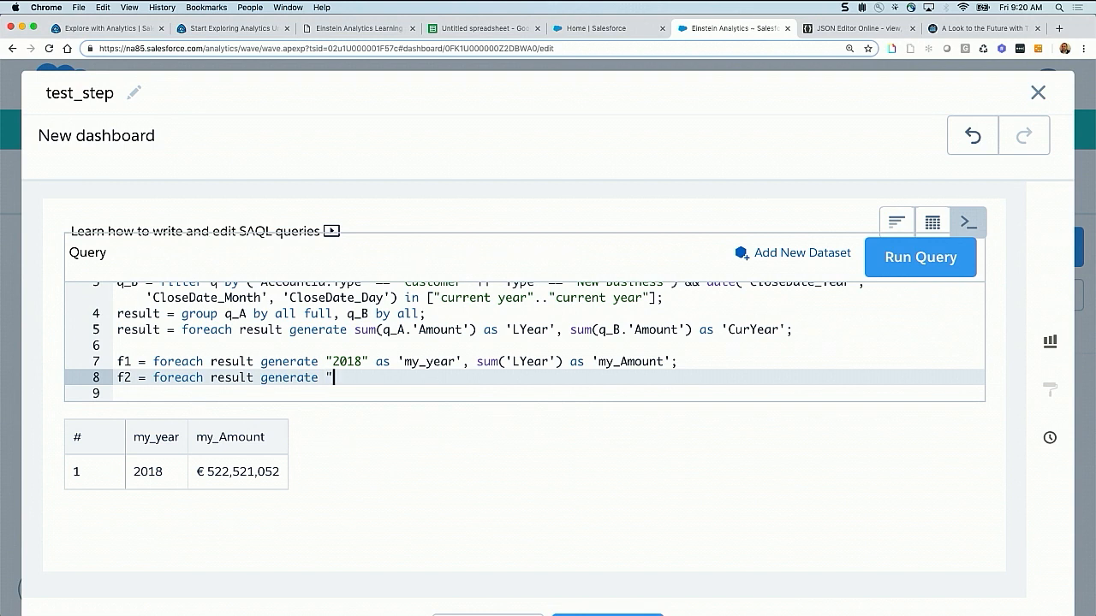
pyautogui.write('" as \'my_')
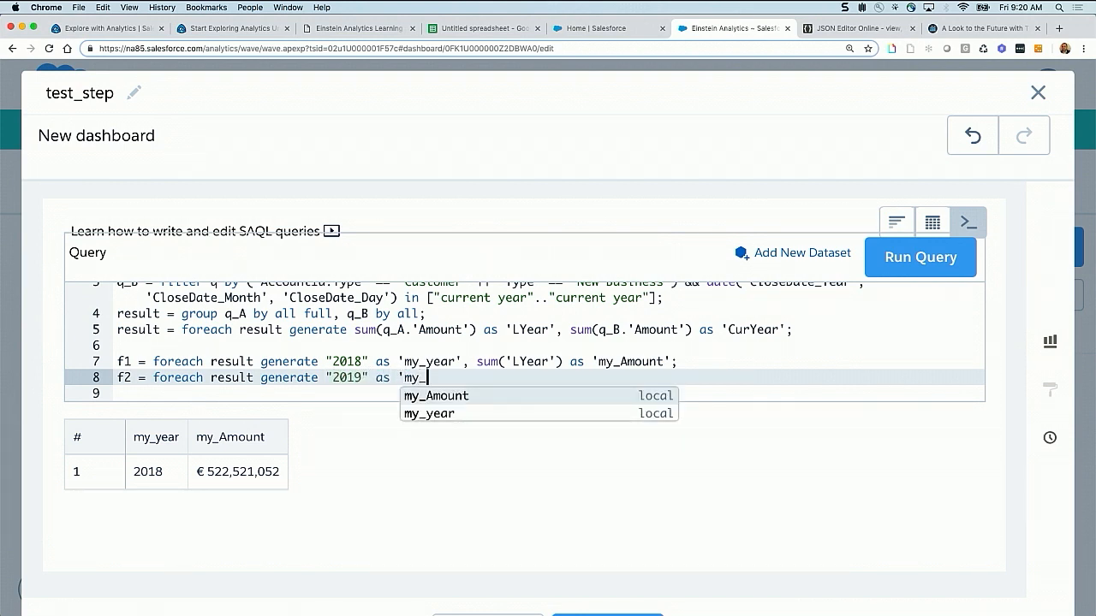
pyautogui.write("year',")
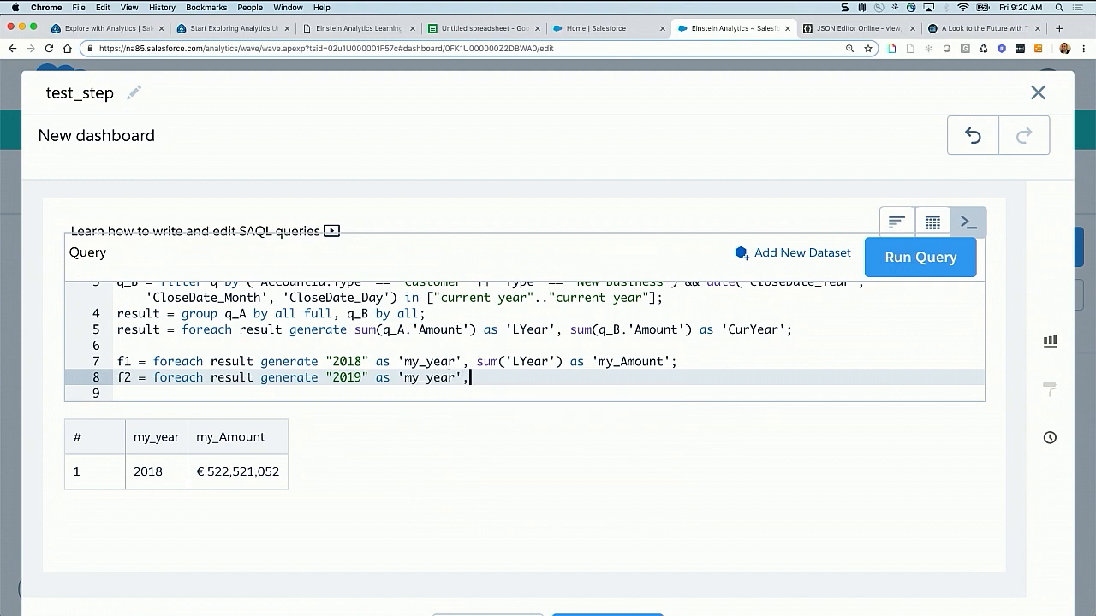
pyautogui.write(' sum(CurYEar')
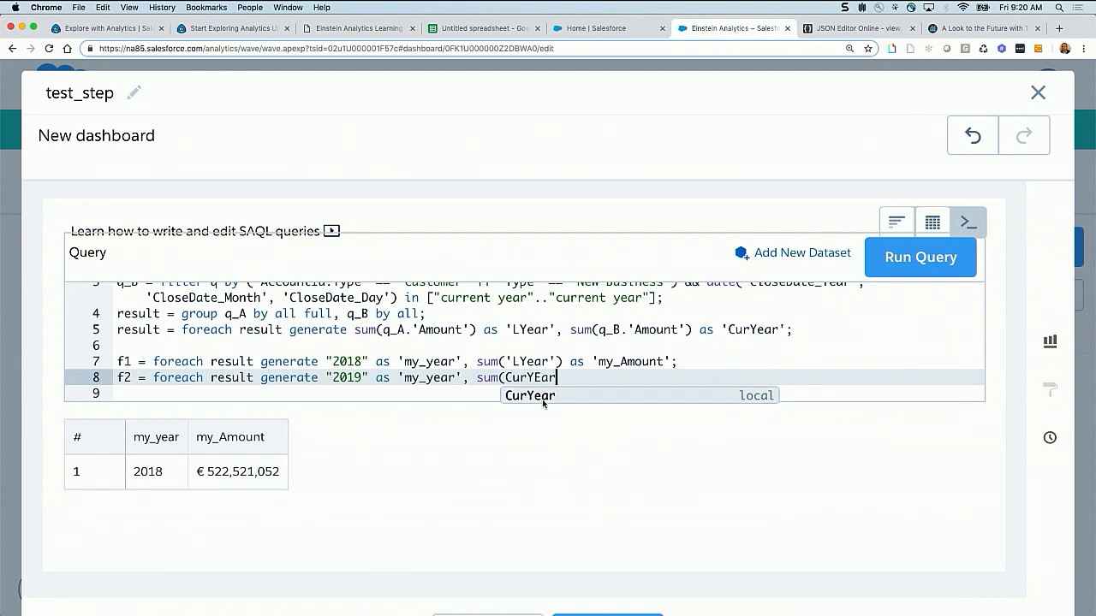
# Complete the f2 statement with the sum of CurYear as 'my_Amount' and a closing semicolon, and run the query
pyautogui.click(568, 395)
pyautogui.write("') as")
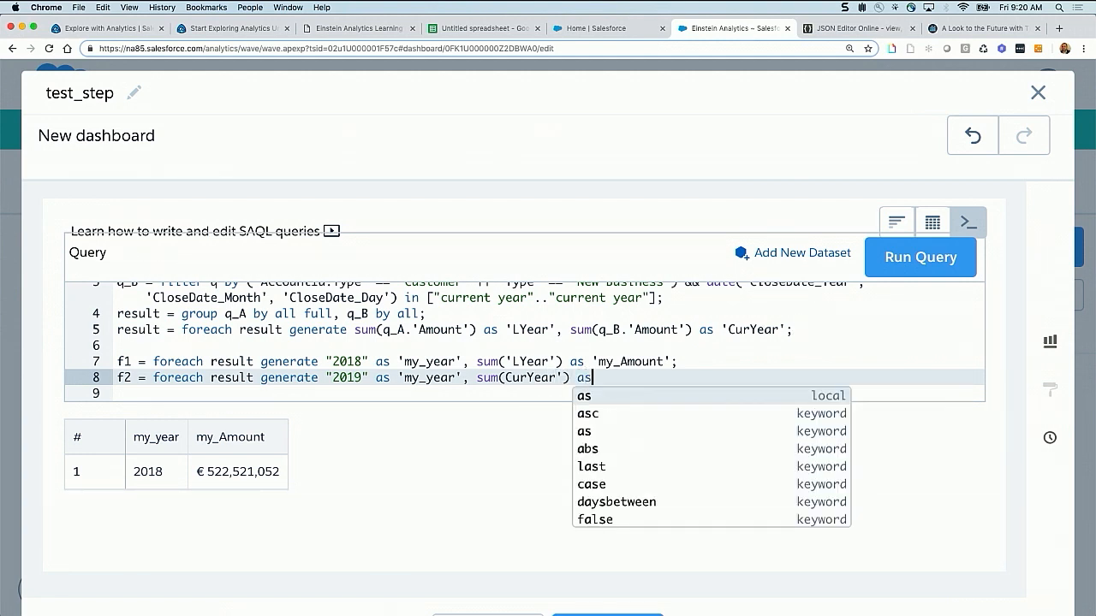
pyautogui.write(" 'my")
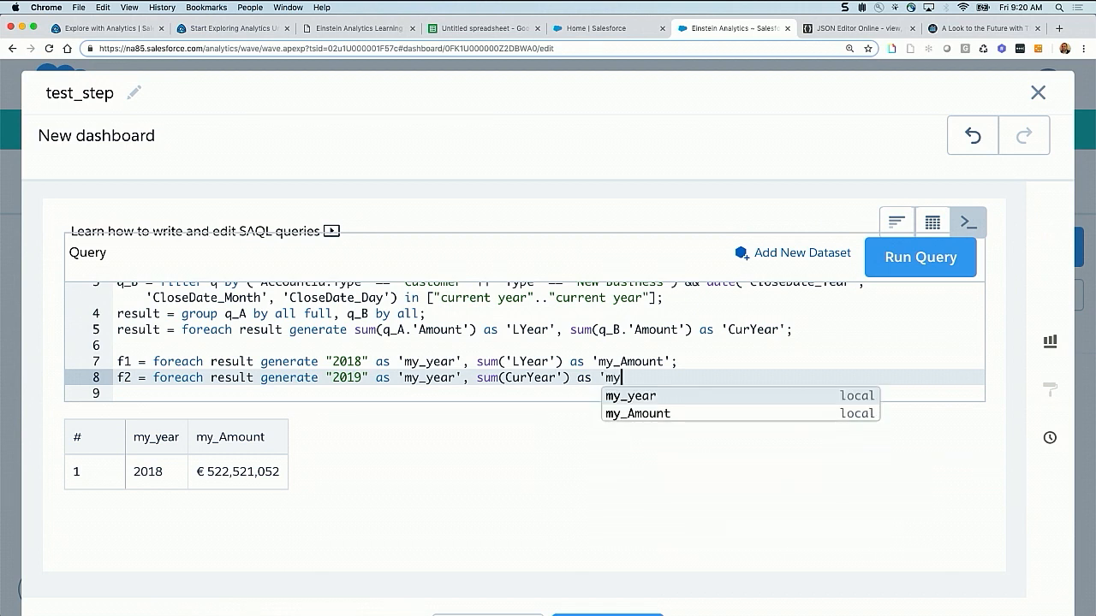
pyautogui.write('_Amoun t')
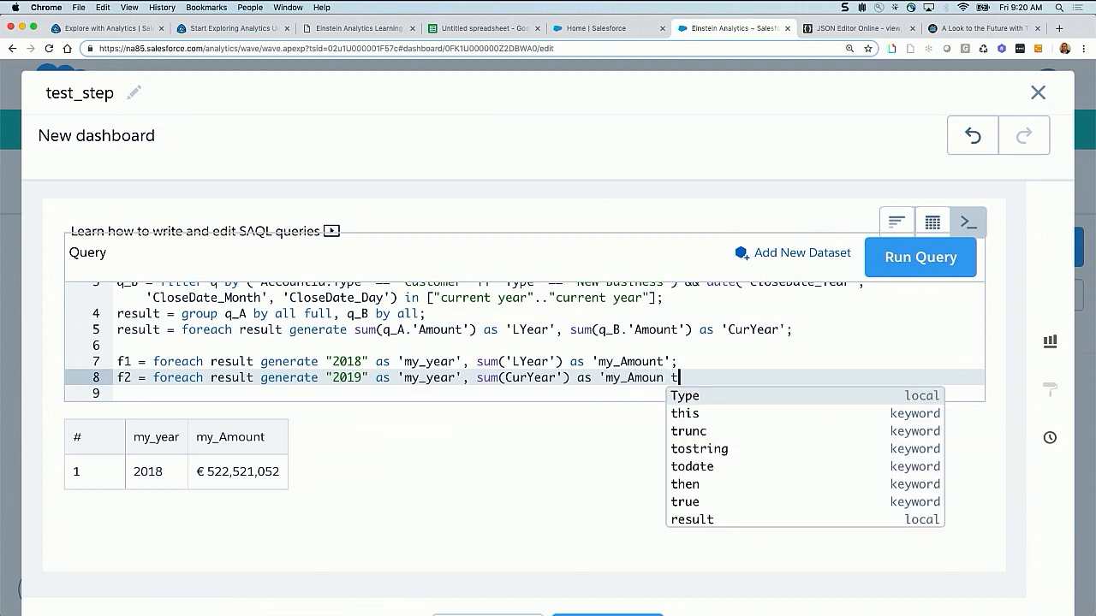
pyautogui.press('BackSpace')
pyautogui.press('BackSpace')
pyautogui.write("t';")
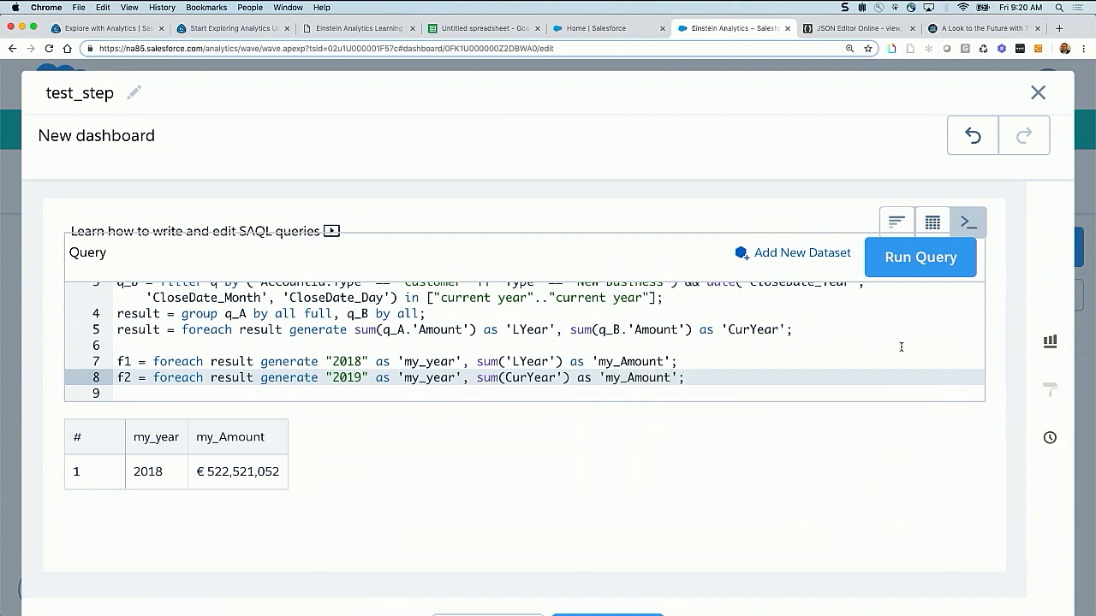
pyautogui.click(920, 256)
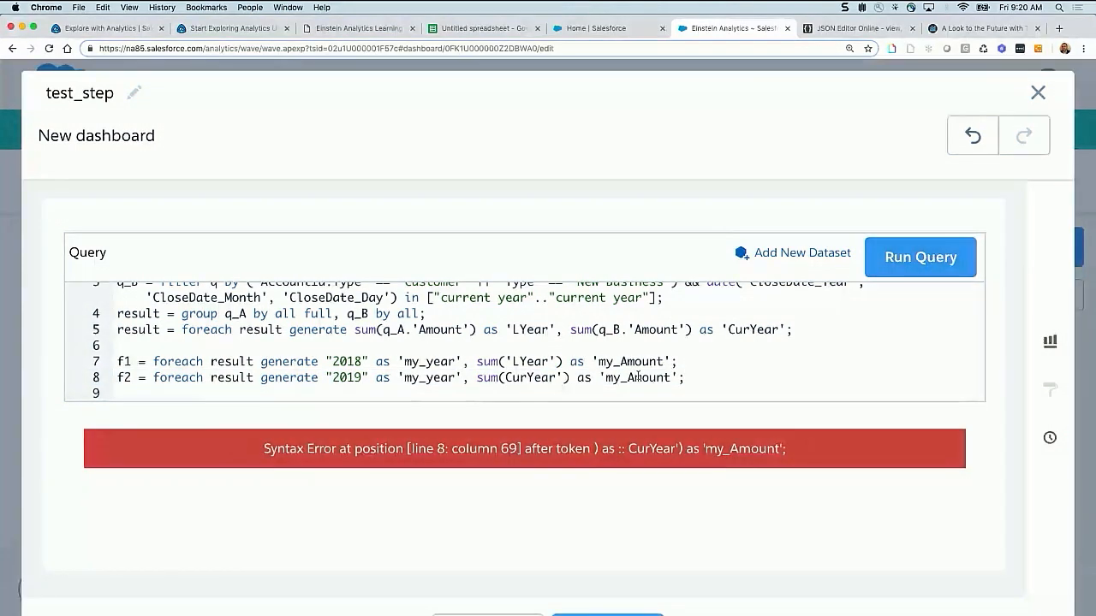
# Add the missing opening quote before CurYear in the f2 statement and run the query again
pyautogui.click(638, 377)
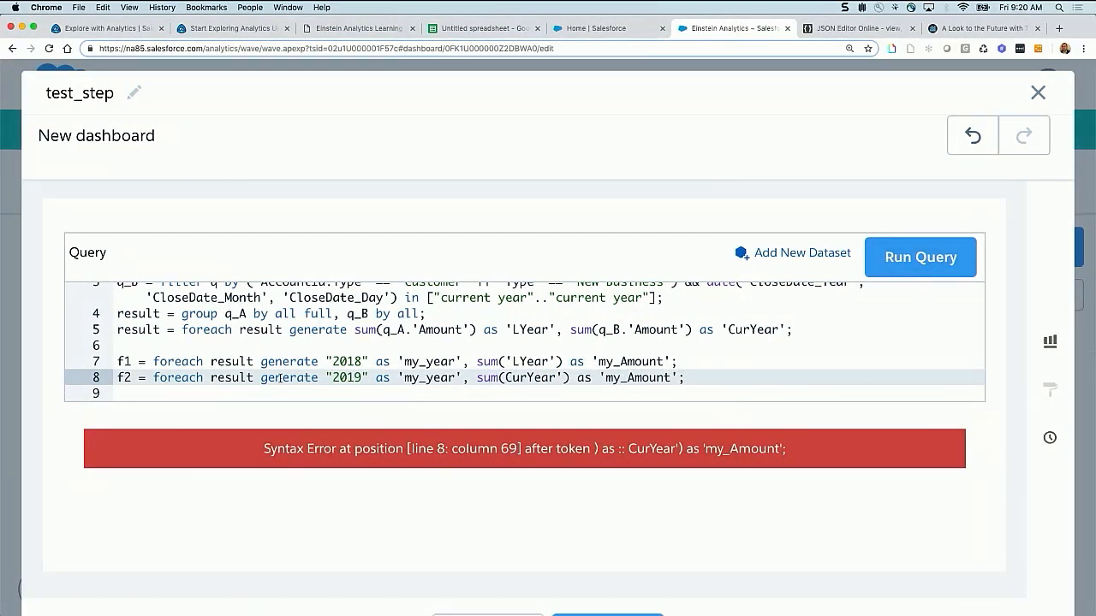
pyautogui.click(506, 377)
pyautogui.write("'")
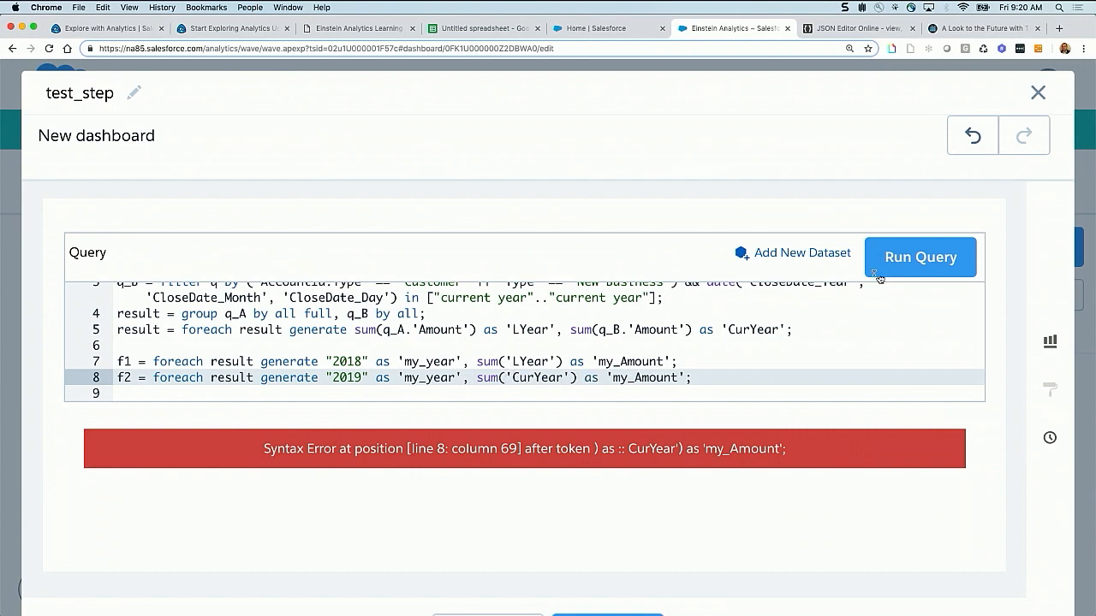
pyautogui.press('super+Return')
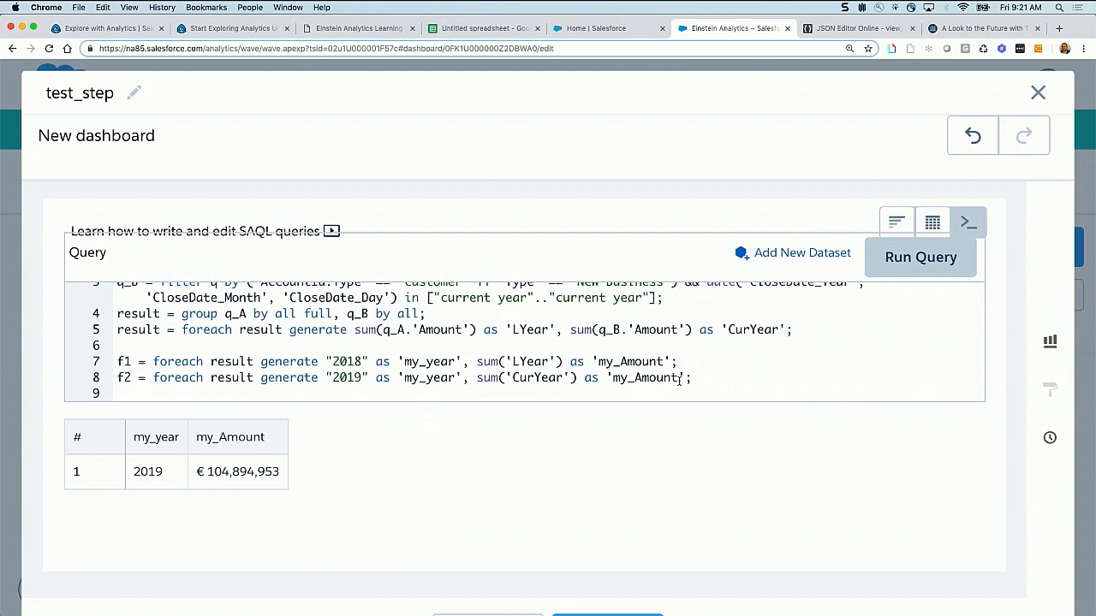
# Add the statement final = union f1,f2; below the f2 statement and run the query
pyautogui.click(712, 377)
pyautogui.press('Return')
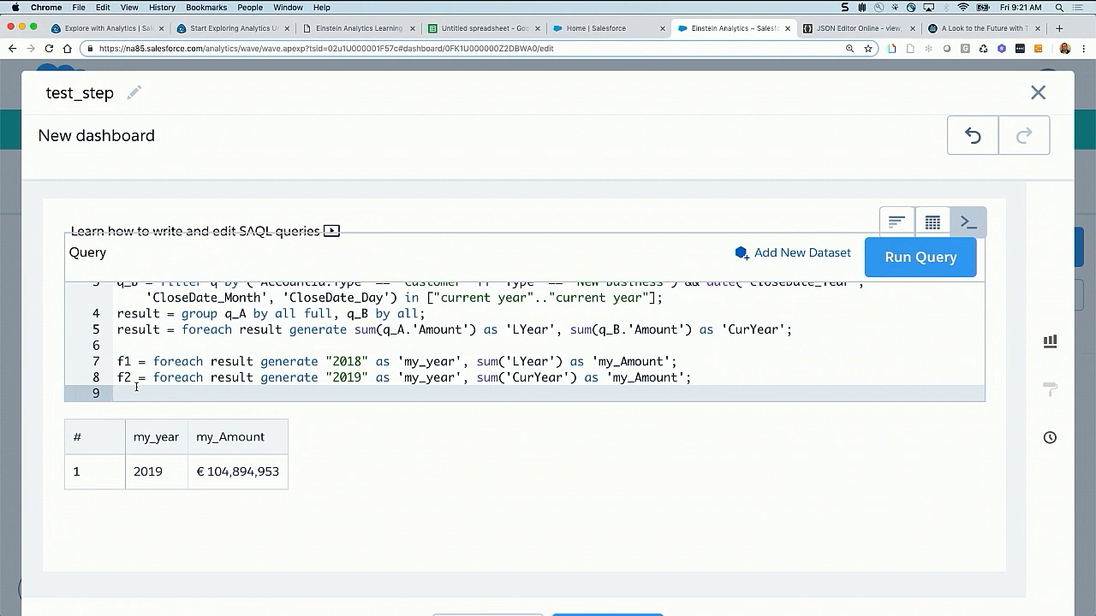
pyautogui.write('final = union f1,f2;')
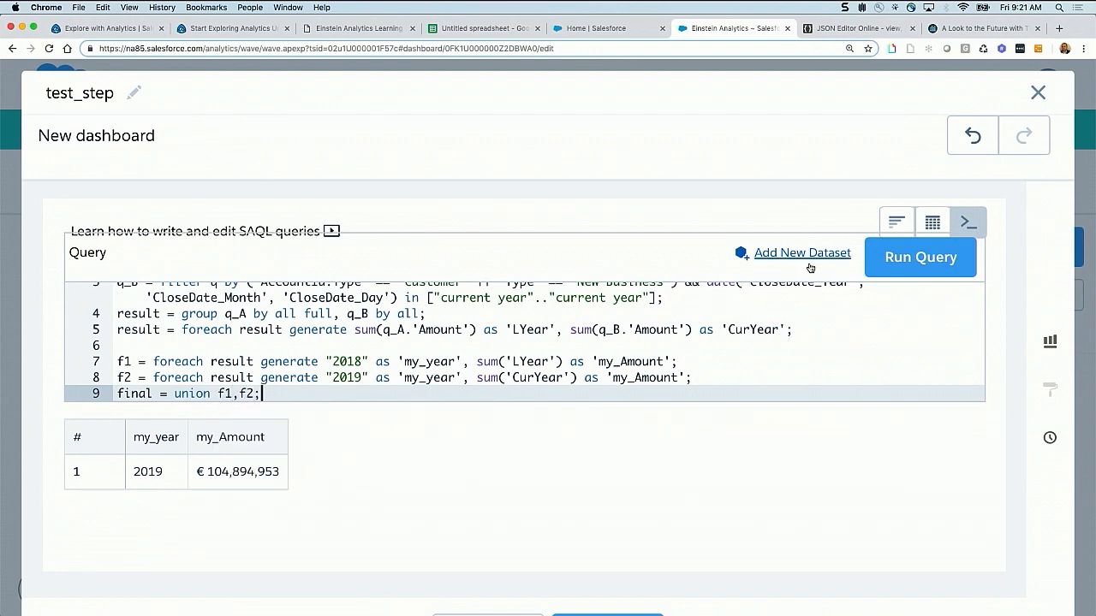
pyautogui.click(882, 267)
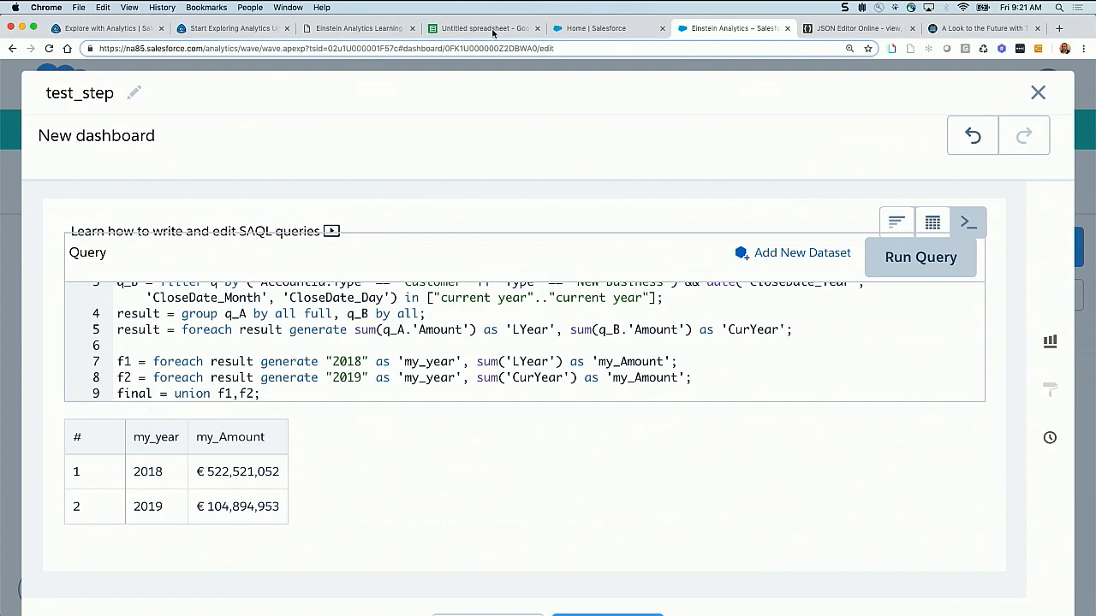
# Add the result = limit result 2000; statement on line 10, rename its output stream to final, and run the query
pyautogui.click(265, 394)
pyautogui.press('Return')
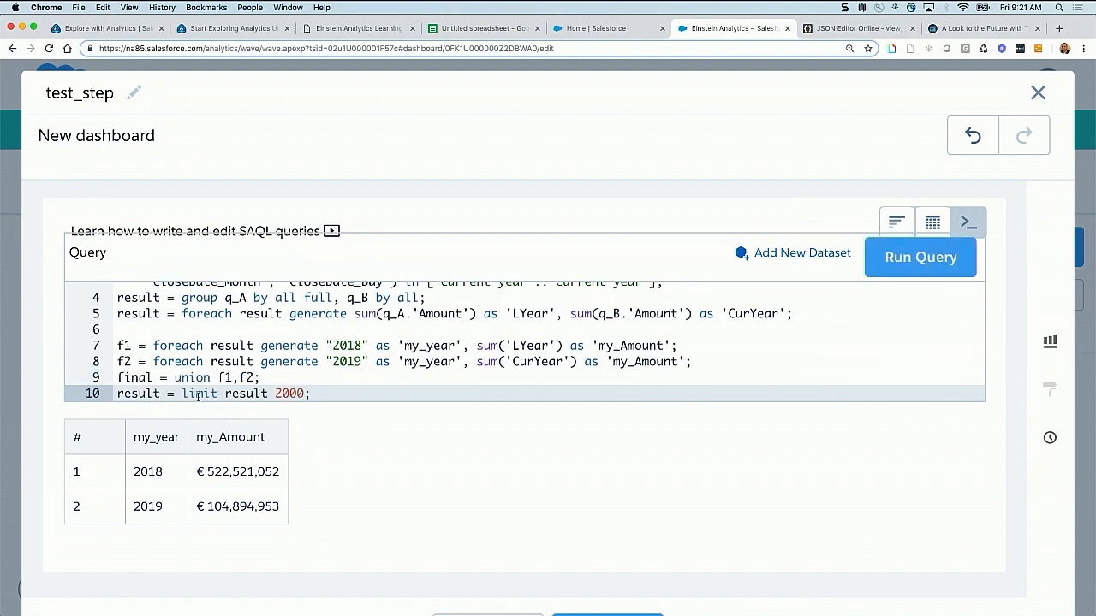
pyautogui.moveTo(161, 393); pyautogui.dragTo(93, 393)
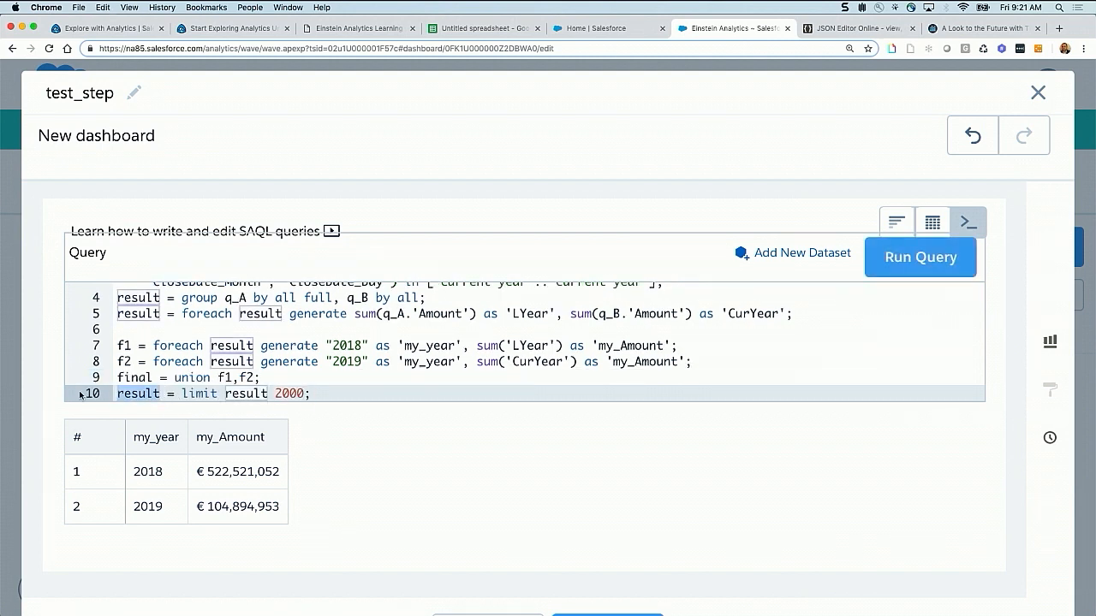
pyautogui.write('final')
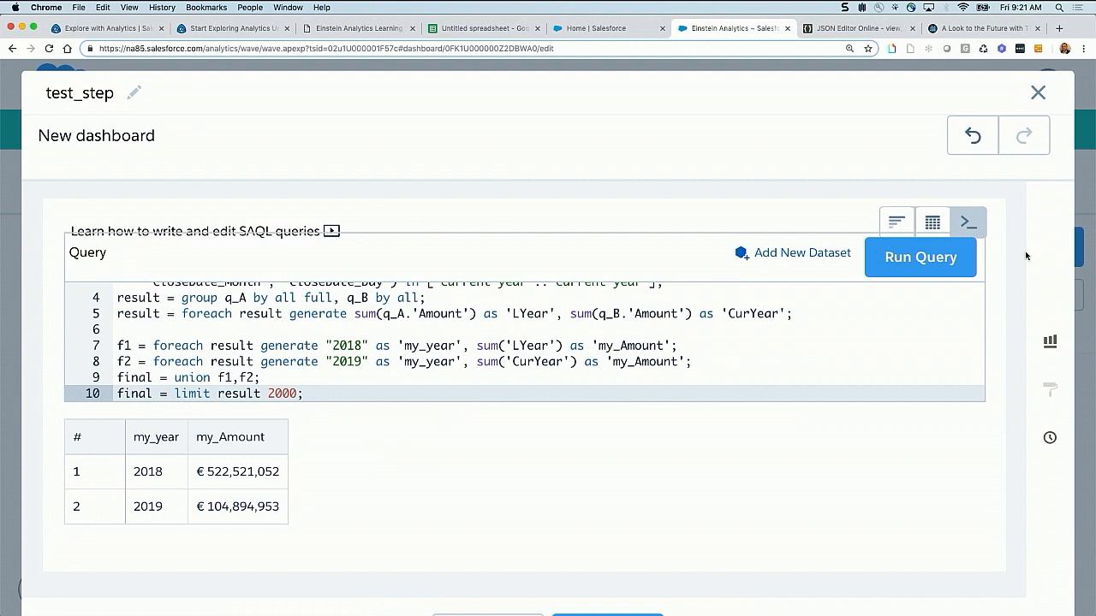
pyautogui.click(946, 258)
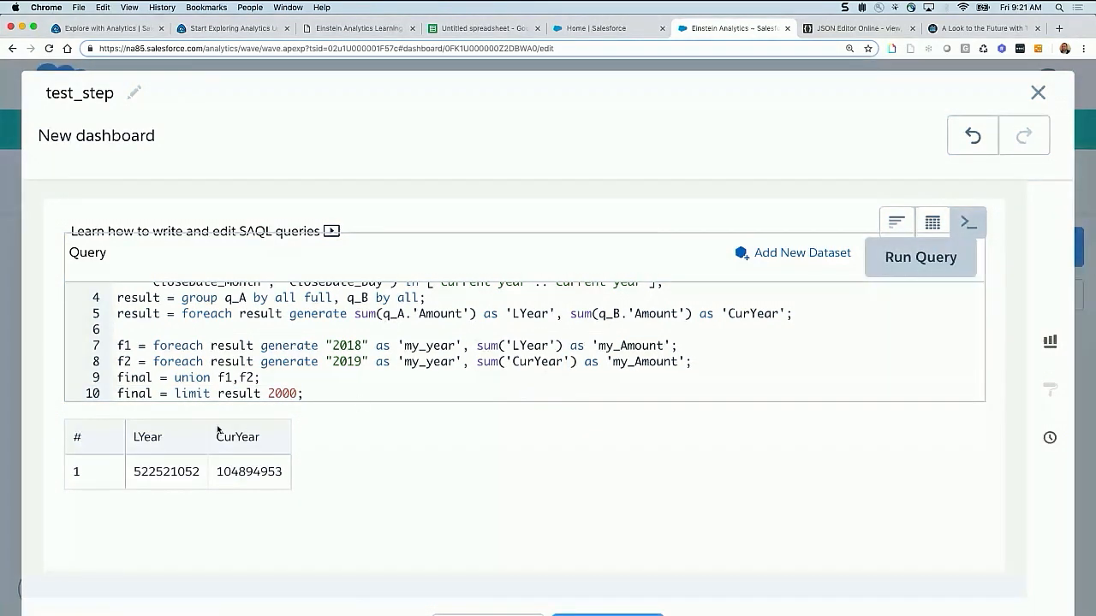
# Change the stream being limited on line 10 from result to final and run the query again
pyautogui.rightClick(302, 394)
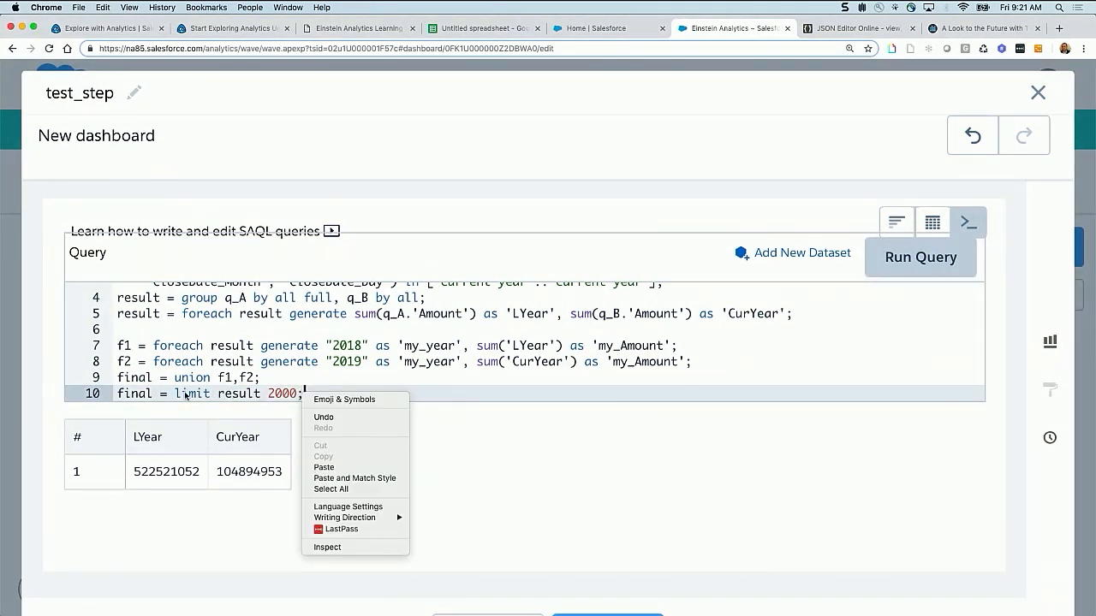
pyautogui.click(244, 396)
pyautogui.doubleClick(244, 396)
pyautogui.write('f')
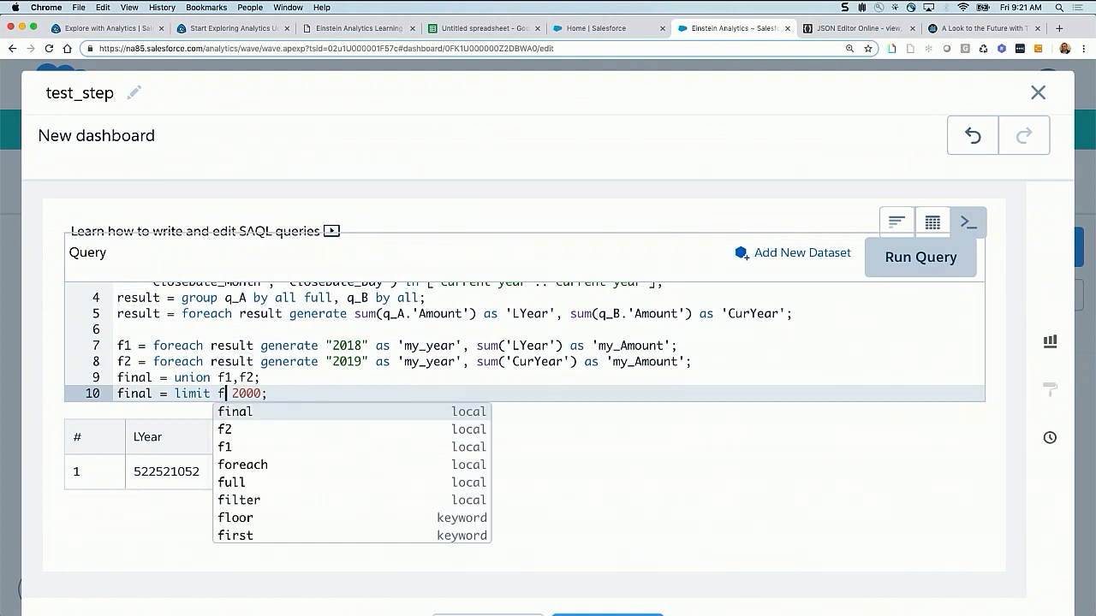
pyautogui.press('Return')
pyautogui.click(920, 257)
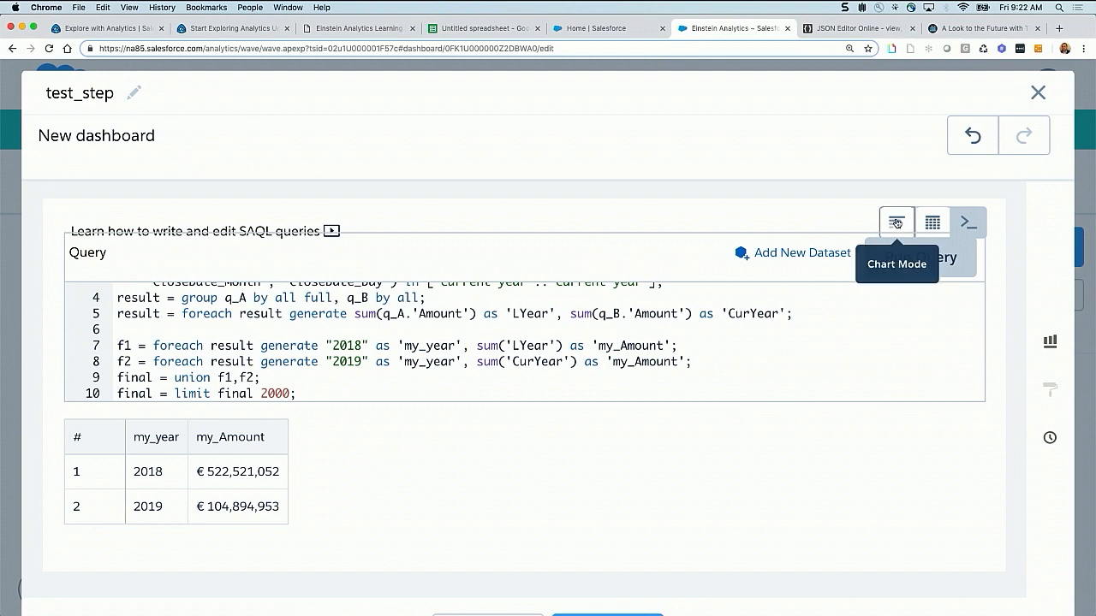
# Switch test_step to chart mode, review its SAQL query once more, and finish the step in chart mode
pyautogui.press('super+minus')
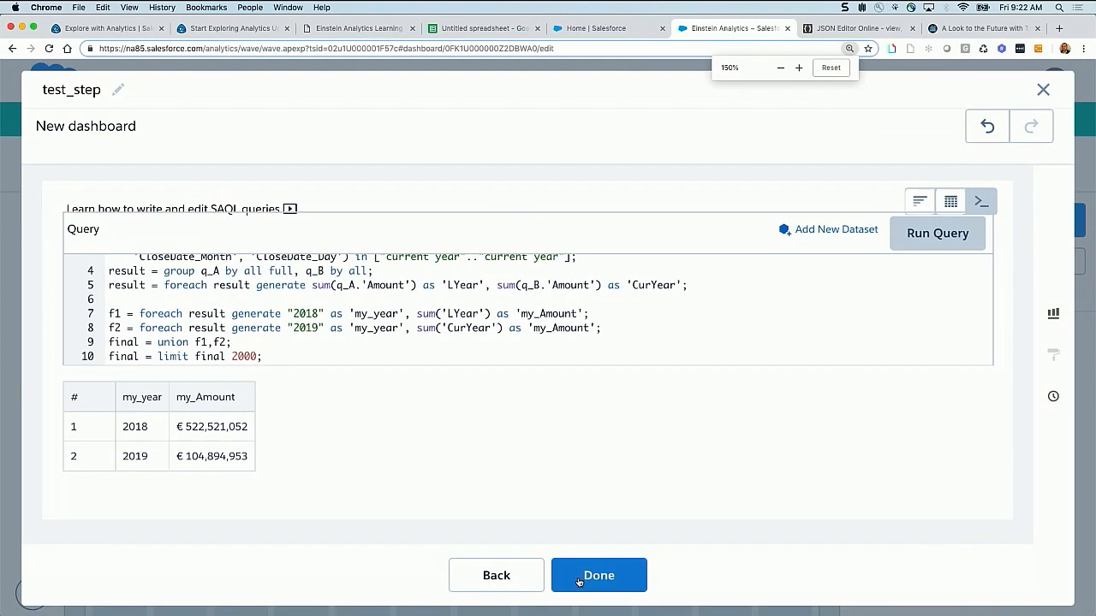
pyautogui.click(922, 201)
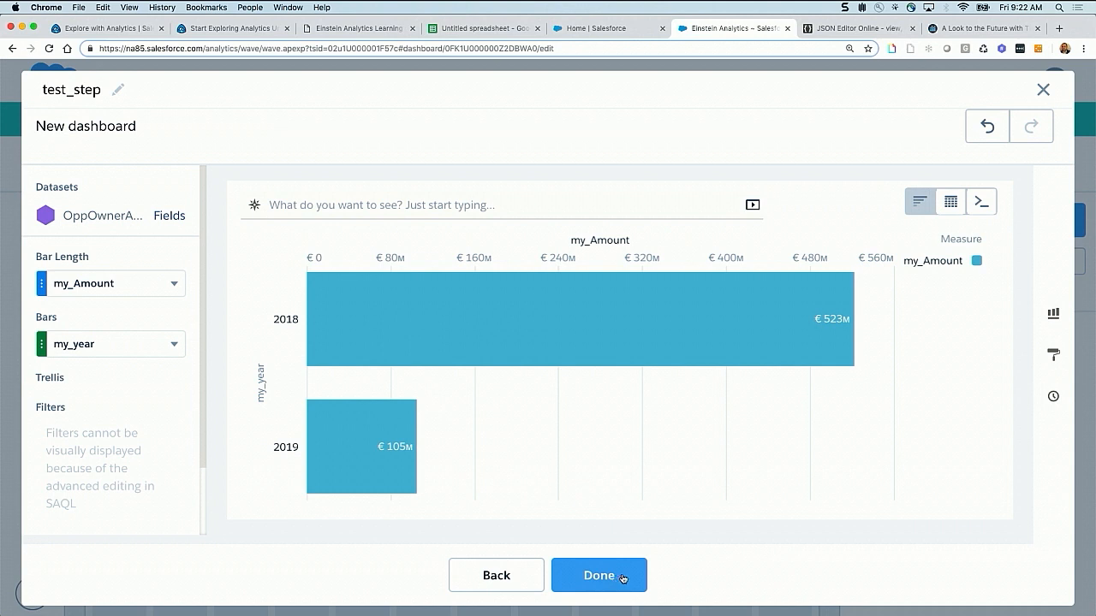
pyautogui.doubleClick(619, 578)
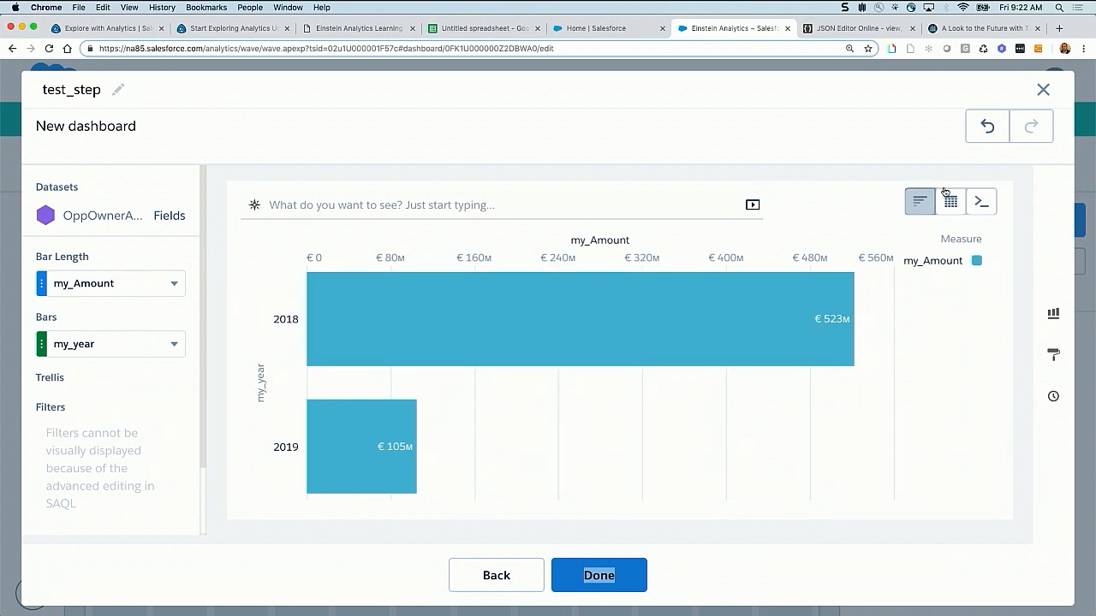
pyautogui.click(982, 203)
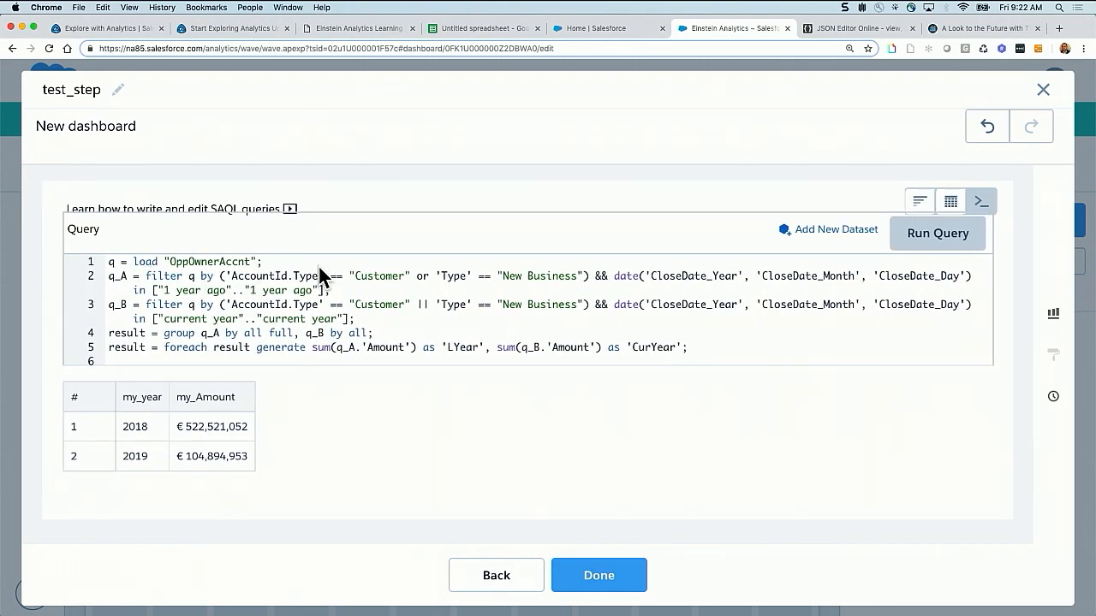
pyautogui.click(932, 212)
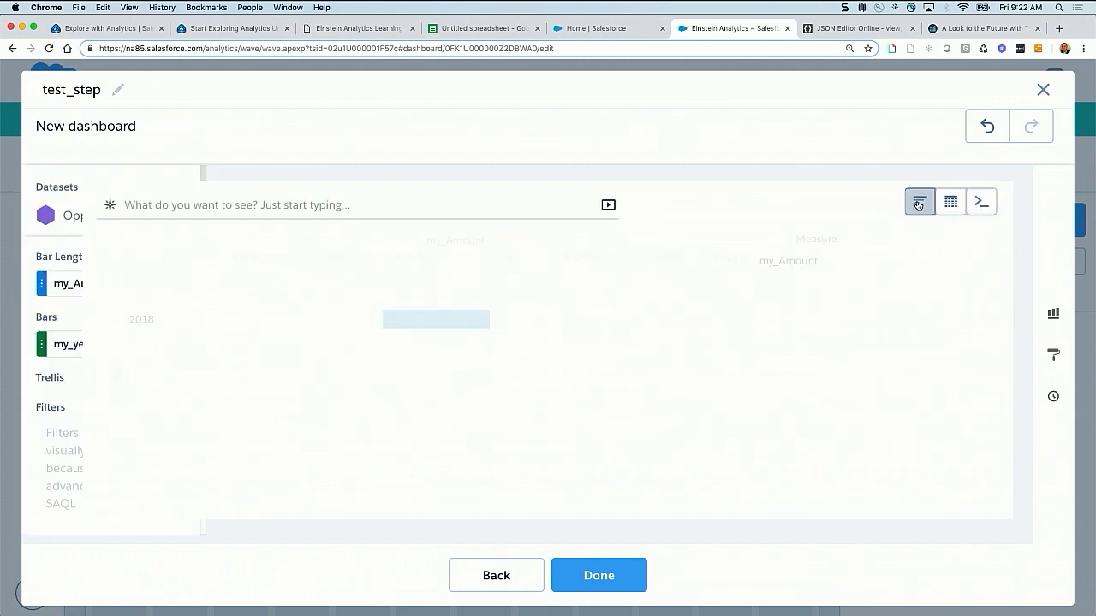
pyautogui.click(614, 576)
# Place test_step as a chart on the dashboard canvas and enlarge it to about seven grid columns by five rows
pyautogui.moveTo(868, 377); pyautogui.dragTo(373, 411)
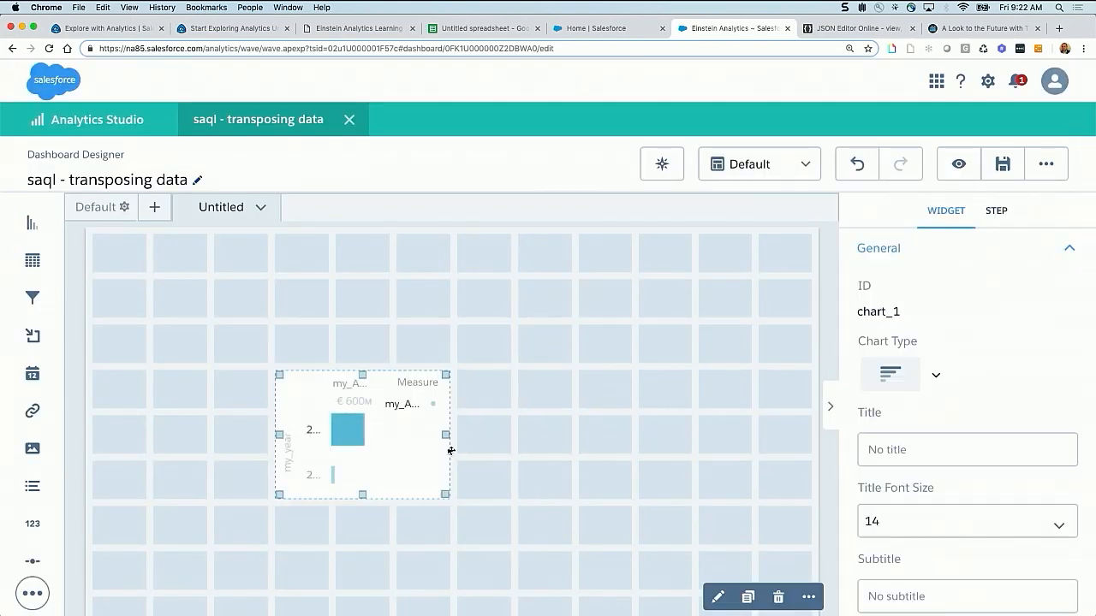
pyautogui.moveTo(449, 439); pyautogui.dragTo(677, 445)
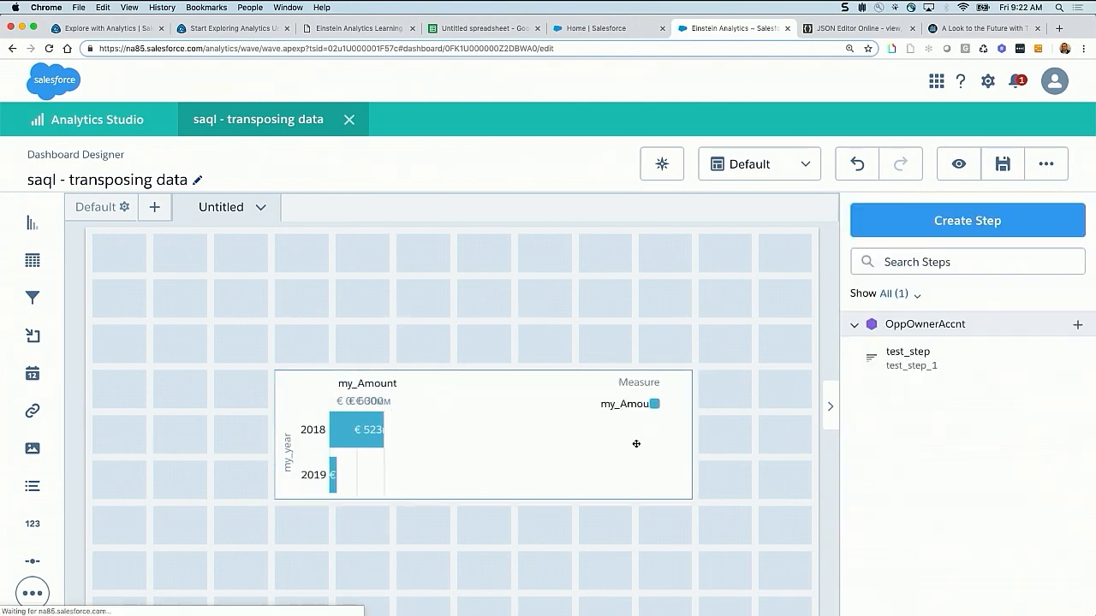
pyautogui.click(494, 377)
pyautogui.moveTo(484, 374); pyautogui.dragTo(484, 281)
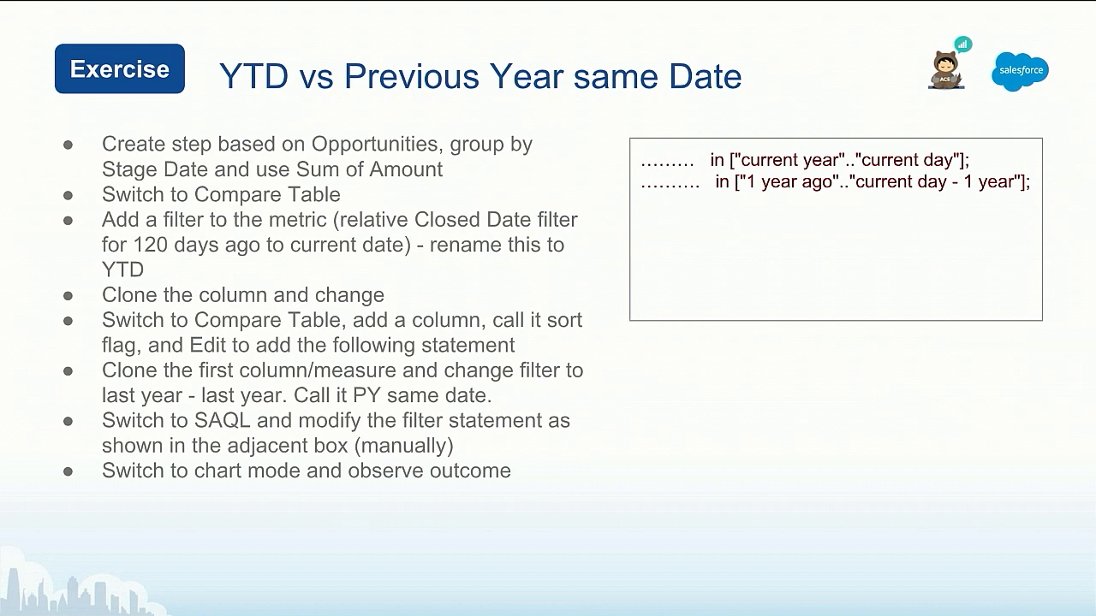
# Return from the exercise slide to the dashboard and create a new step on the OppOwnerAccnt dataset
pyautogui.hotkey('ctrl', 'Right')
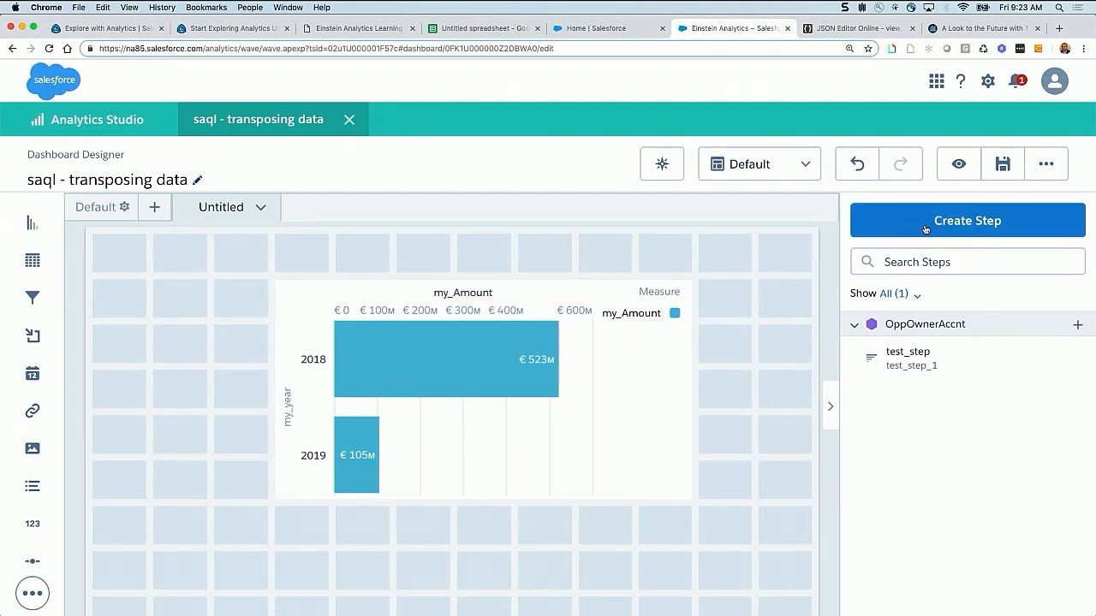
pyautogui.click(961, 227)
pyautogui.click(488, 315)
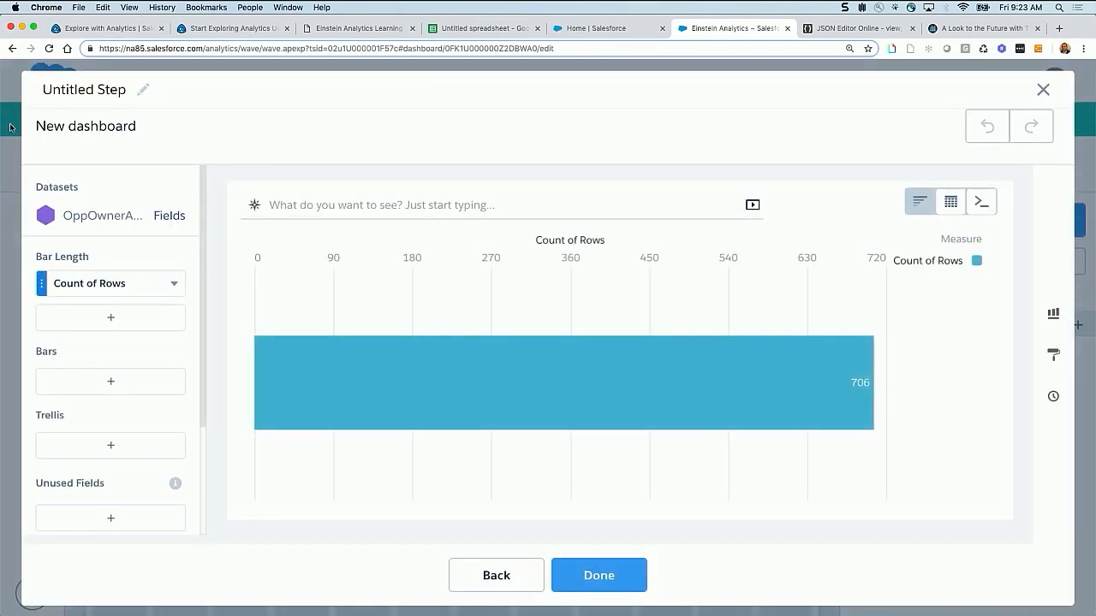
# Name the new step "LY same Date"
pyautogui.click(88, 91)
pyautogui.write('L')
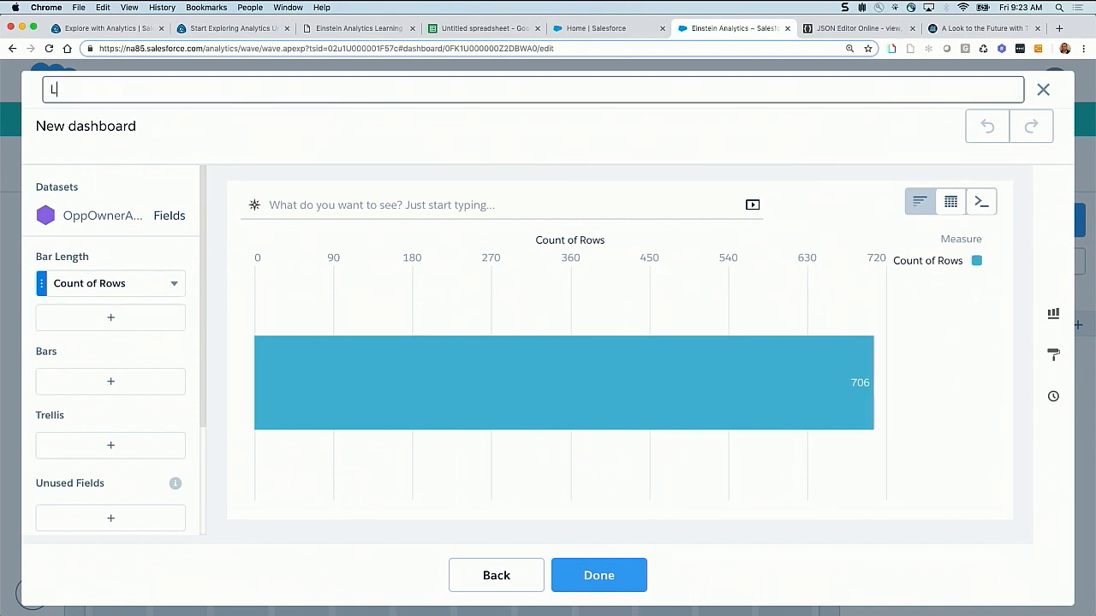
pyautogui.write('Y same Date')
# Change the step's measure to Sum of Amount and display the step as a compare table
pyautogui.click(111, 287)
pyautogui.moveTo(230, 317)
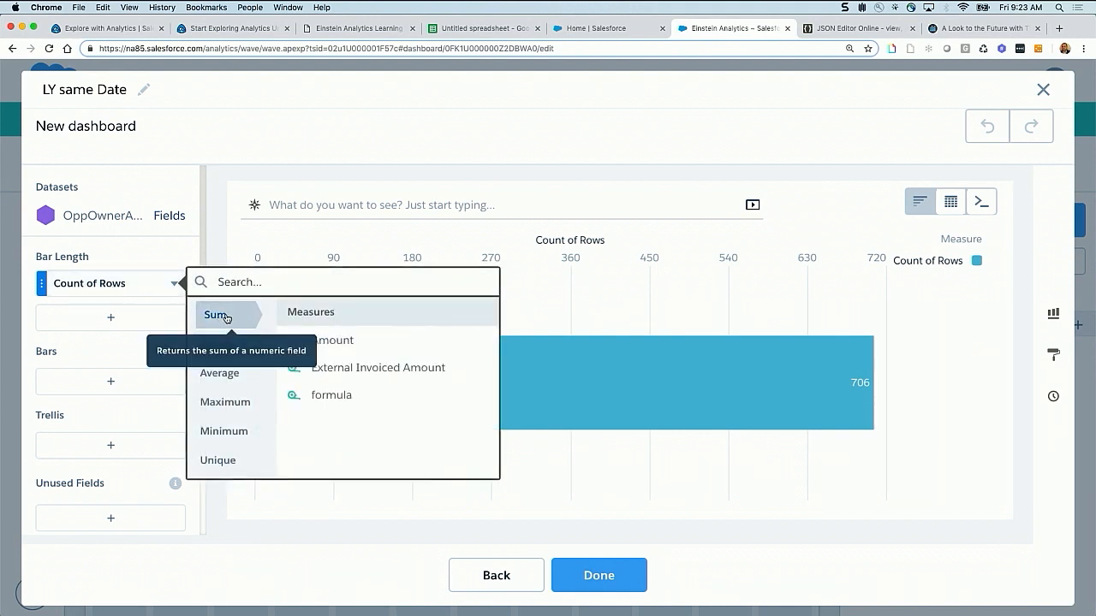
pyautogui.click(335, 346)
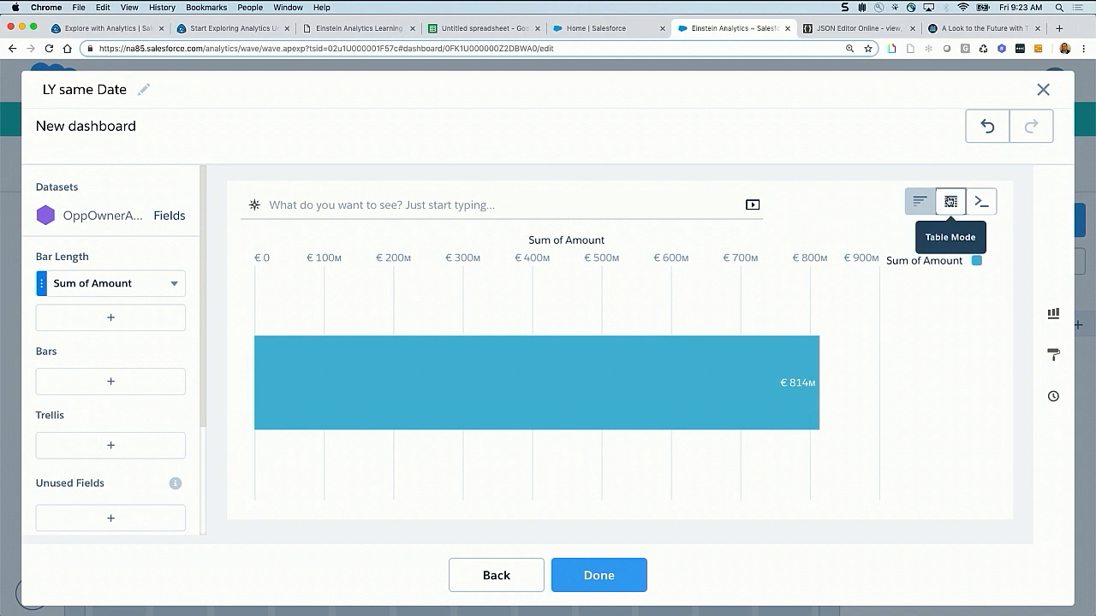
pyautogui.click(951, 203)
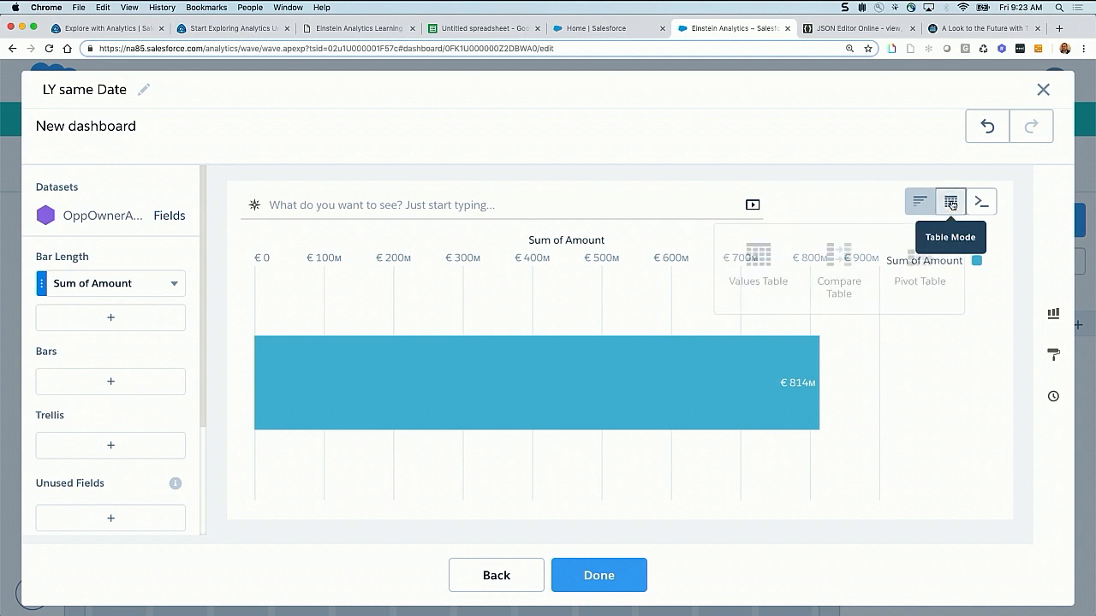
pyautogui.click(835, 258)
# Filter the Sum of Amount column by Close Date for the calendar Current Year To Date
pyautogui.click(142, 286)
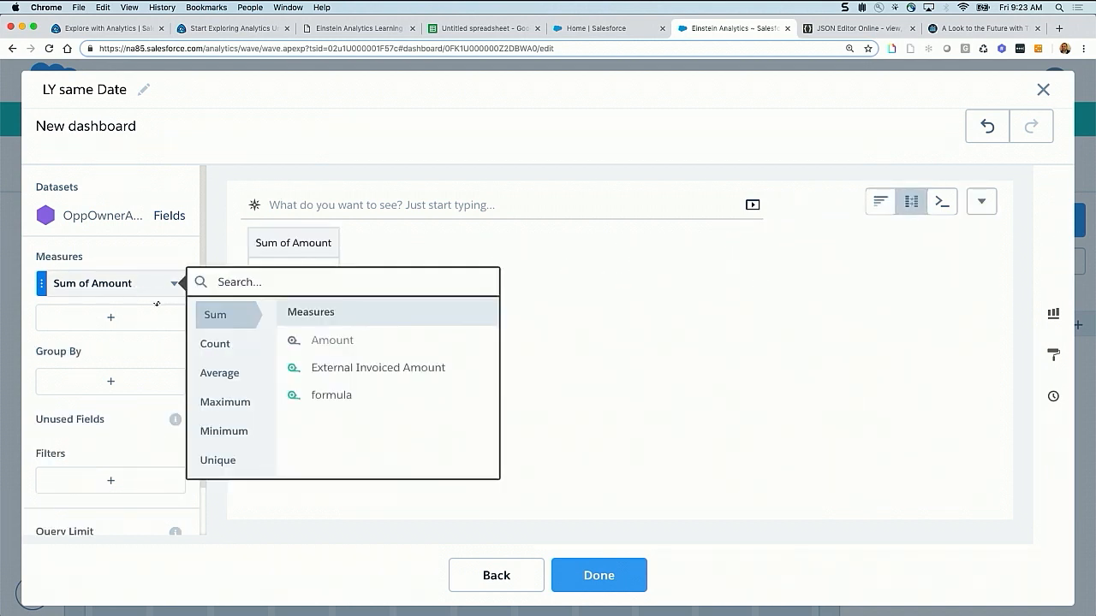
pyautogui.click(175, 284)
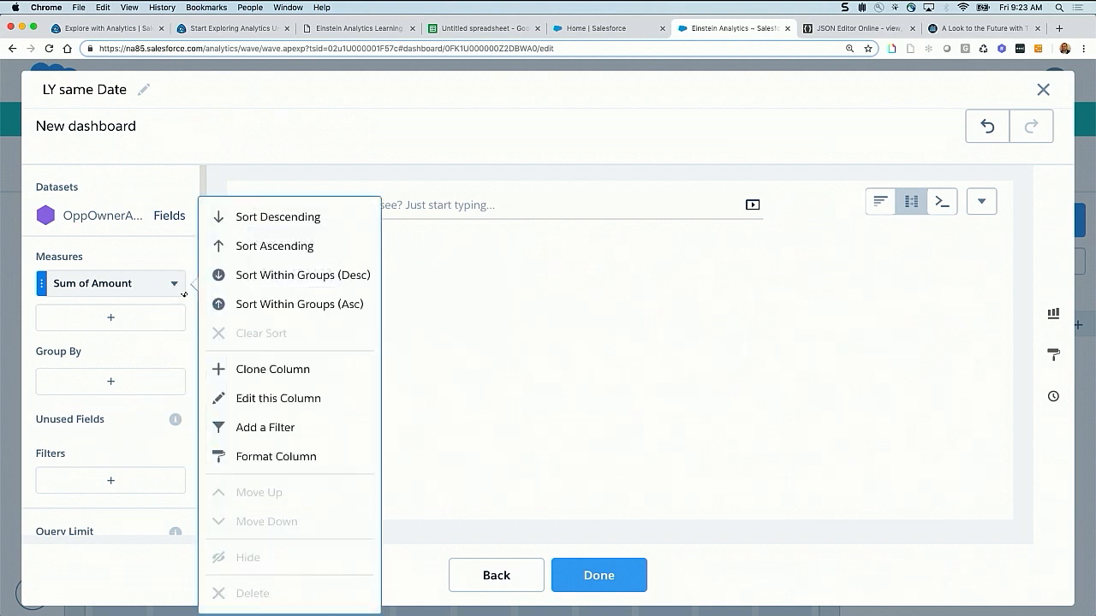
pyautogui.click(256, 430)
pyautogui.scroll(-3, 255, 514)
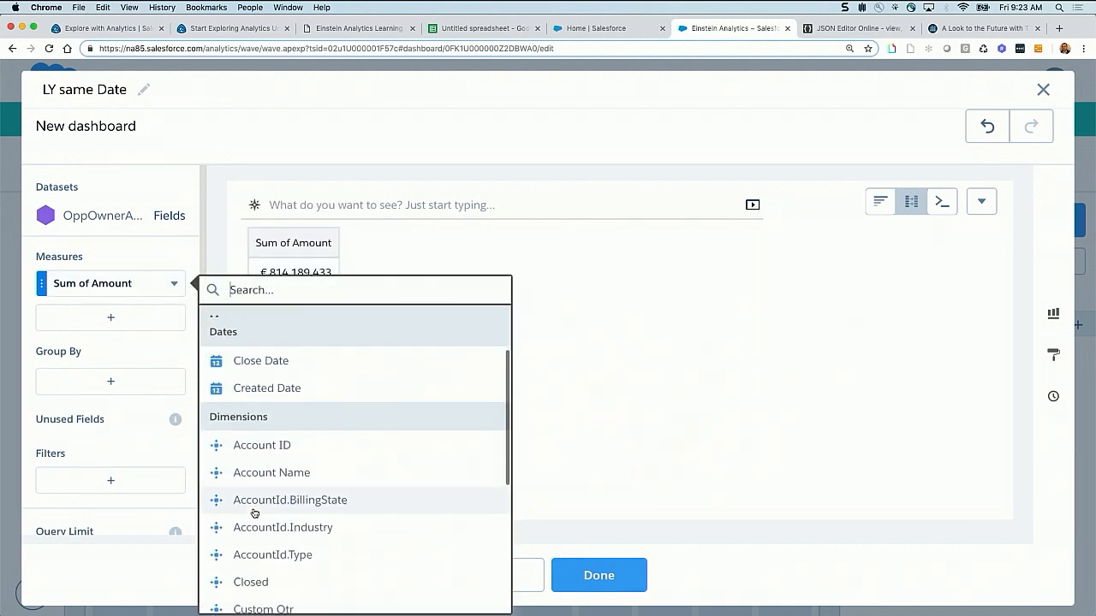
pyautogui.click(266, 364)
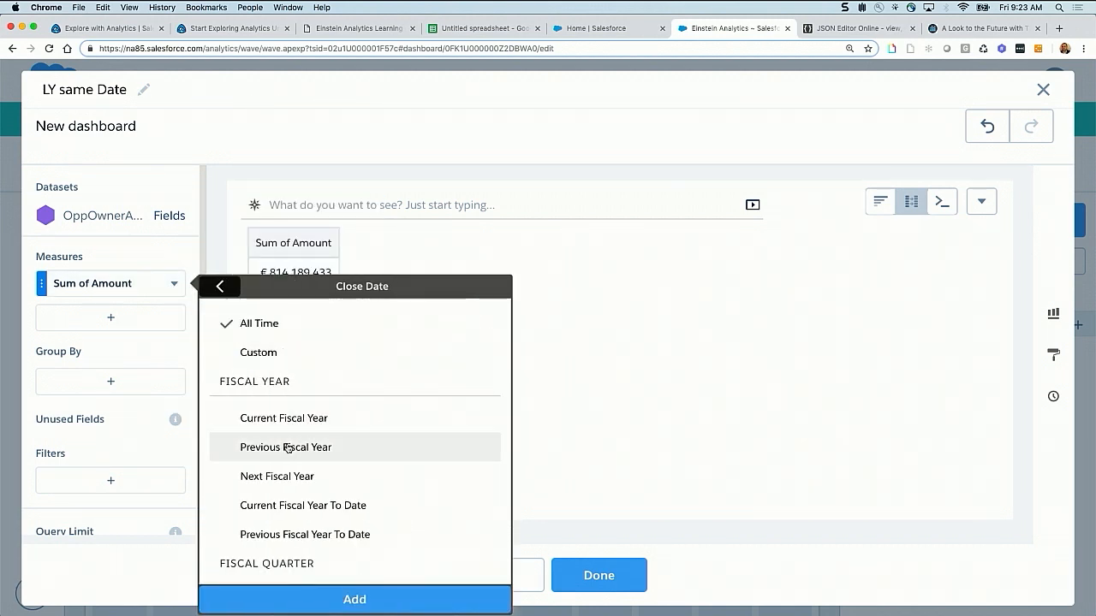
pyautogui.scroll(-2, 289, 447)
pyautogui.scroll(-5, 288, 447)
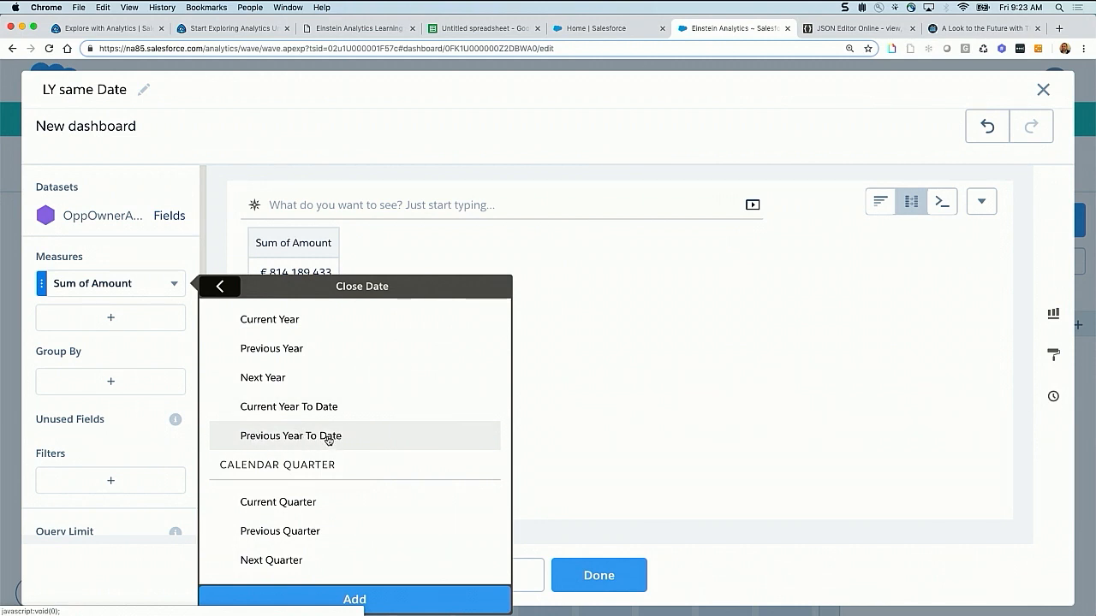
pyautogui.click(284, 409)
pyautogui.click(353, 595)
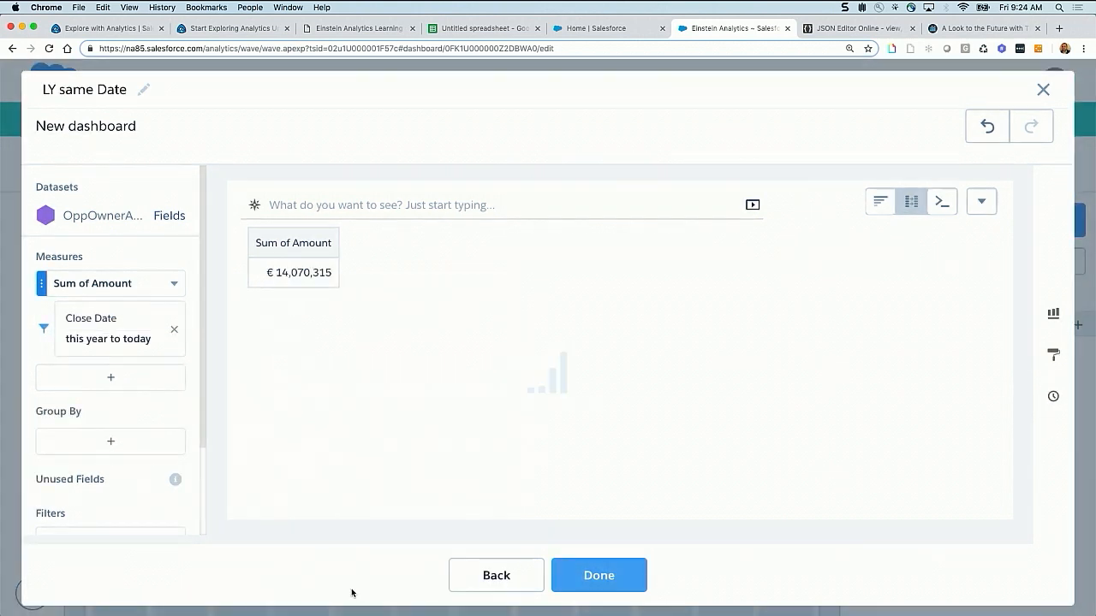
# Clone the Sum of Amount column and set the copy's Close Date filter to the calendar Previous Year
pyautogui.click(174, 283)
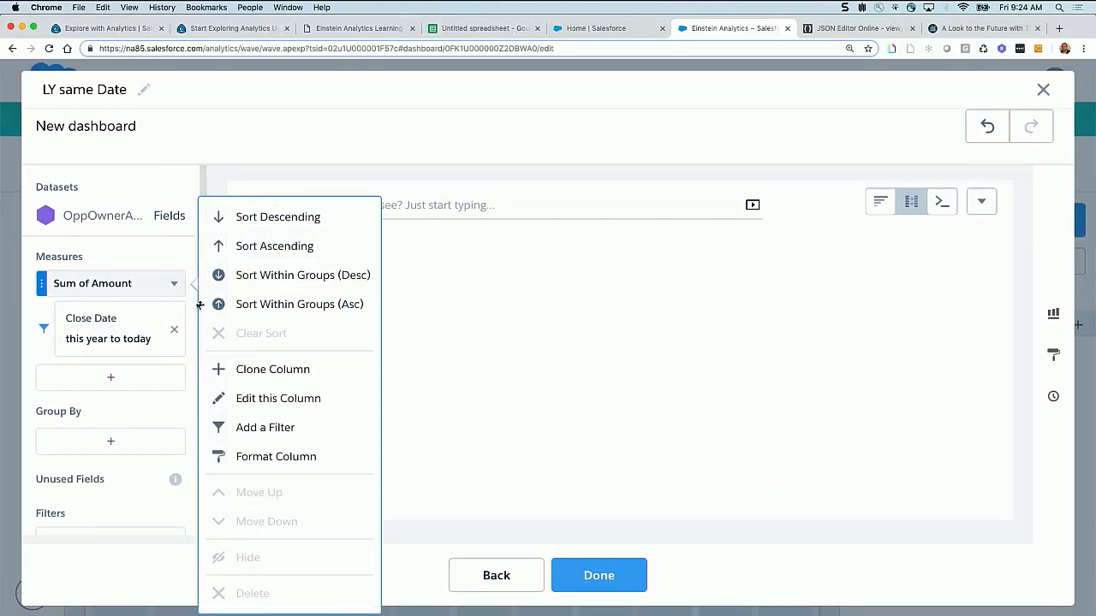
pyautogui.click(274, 369)
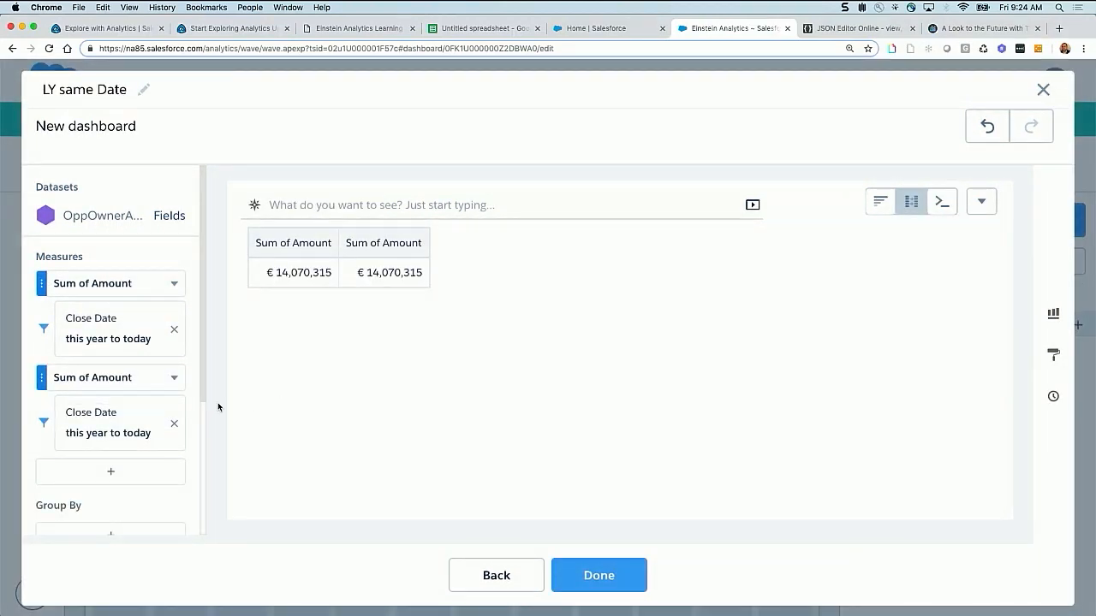
pyautogui.click(102, 426)
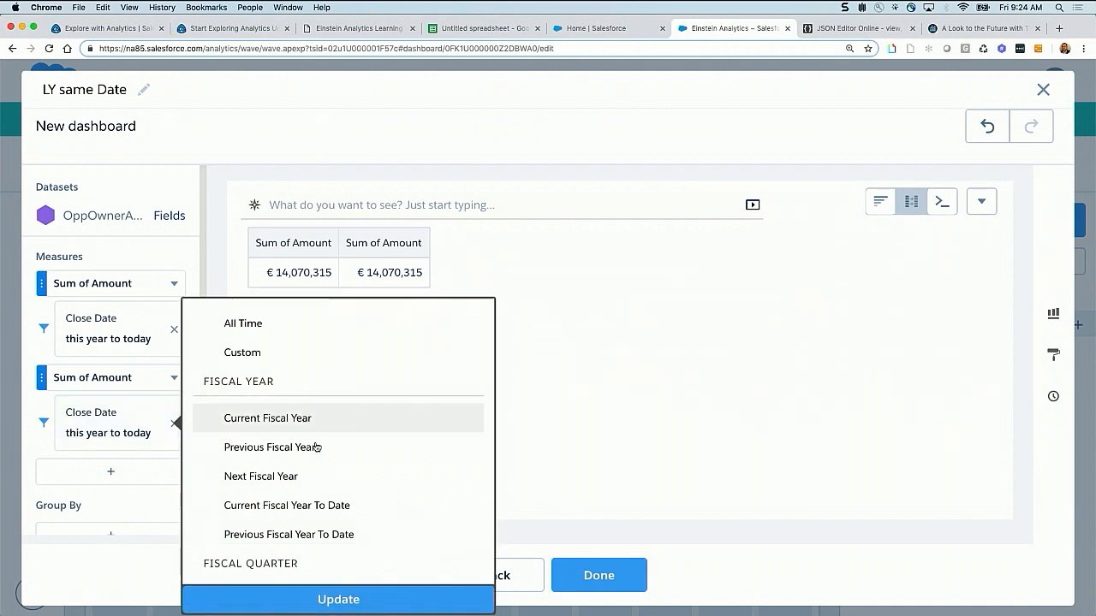
pyautogui.scroll(-2, 326, 504)
pyautogui.scroll(-5, 328, 502)
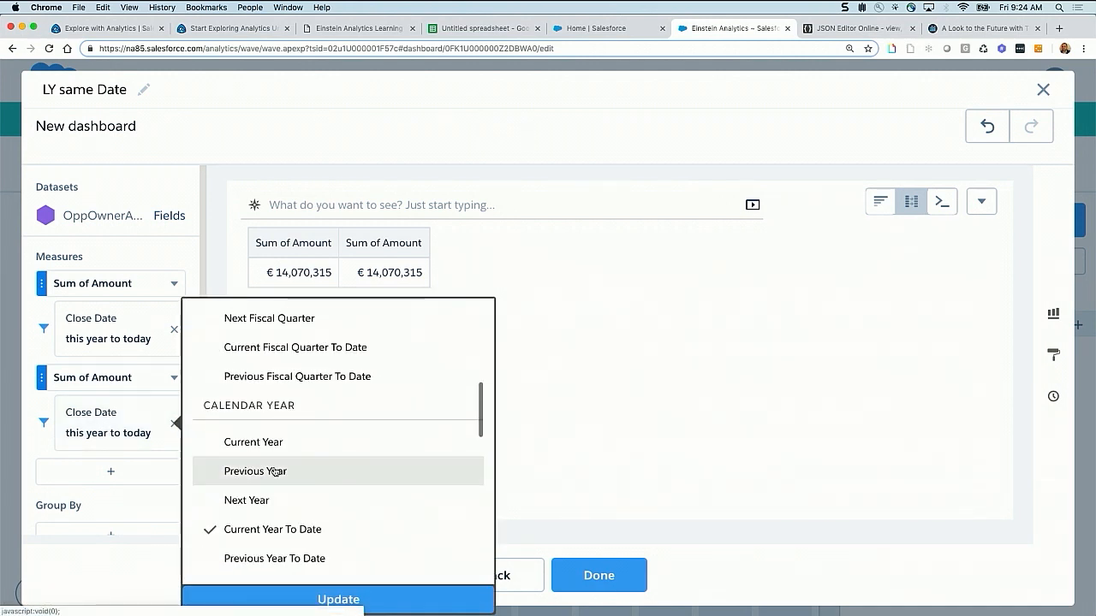
pyautogui.click(274, 472)
pyautogui.click(333, 600)
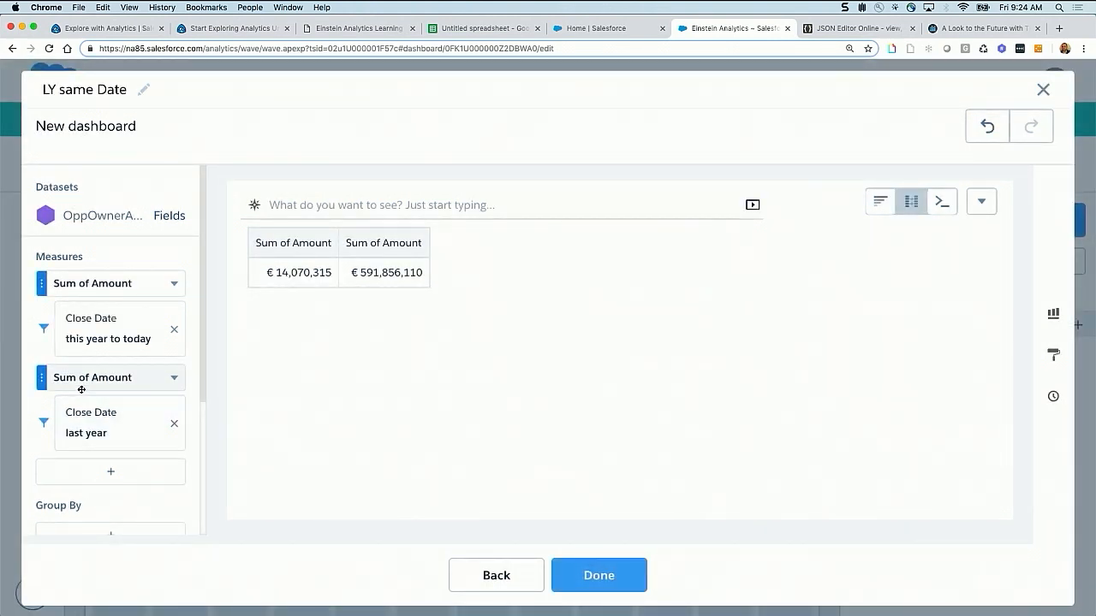
# Give the first Sum of Amount column the alias and header YTD and apply the change
pyautogui.click(175, 283)
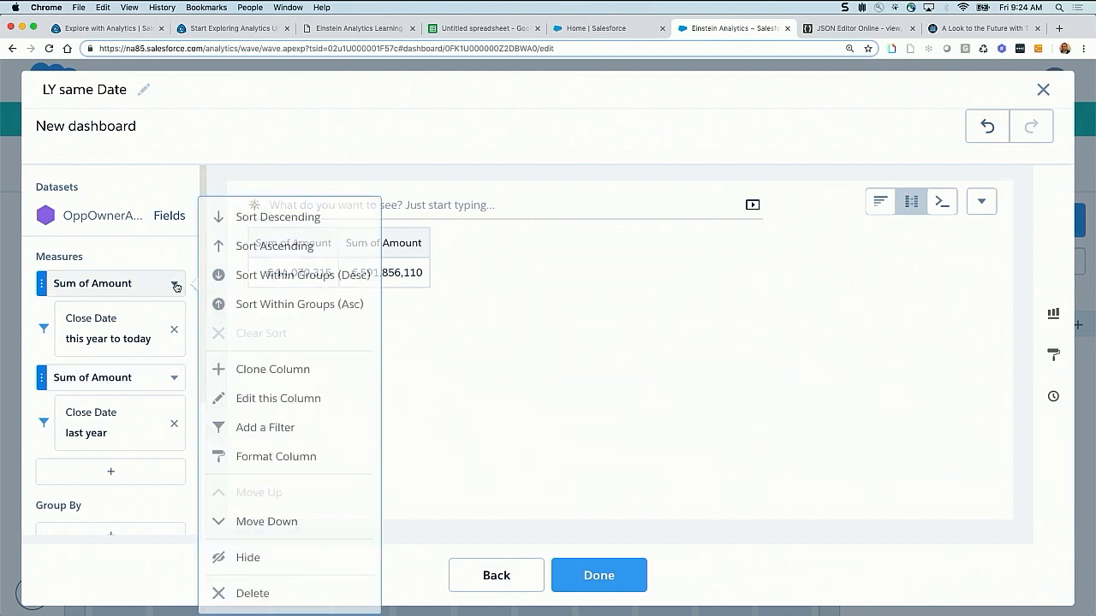
pyautogui.click(276, 399)
pyautogui.scroll(3, 827, 315)
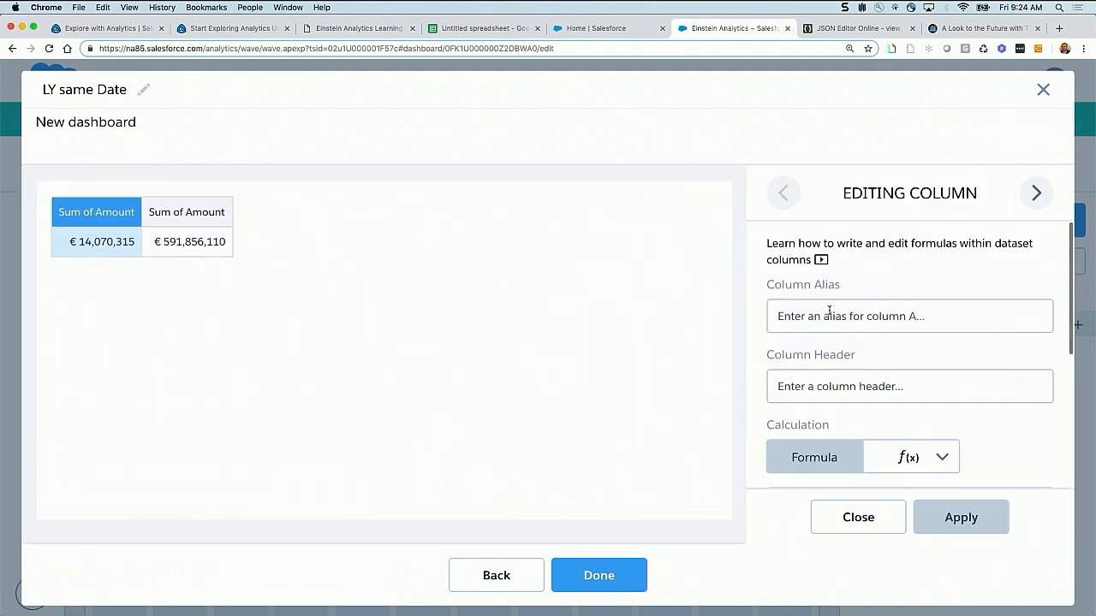
pyautogui.click(827, 312)
pyautogui.write('Cu')
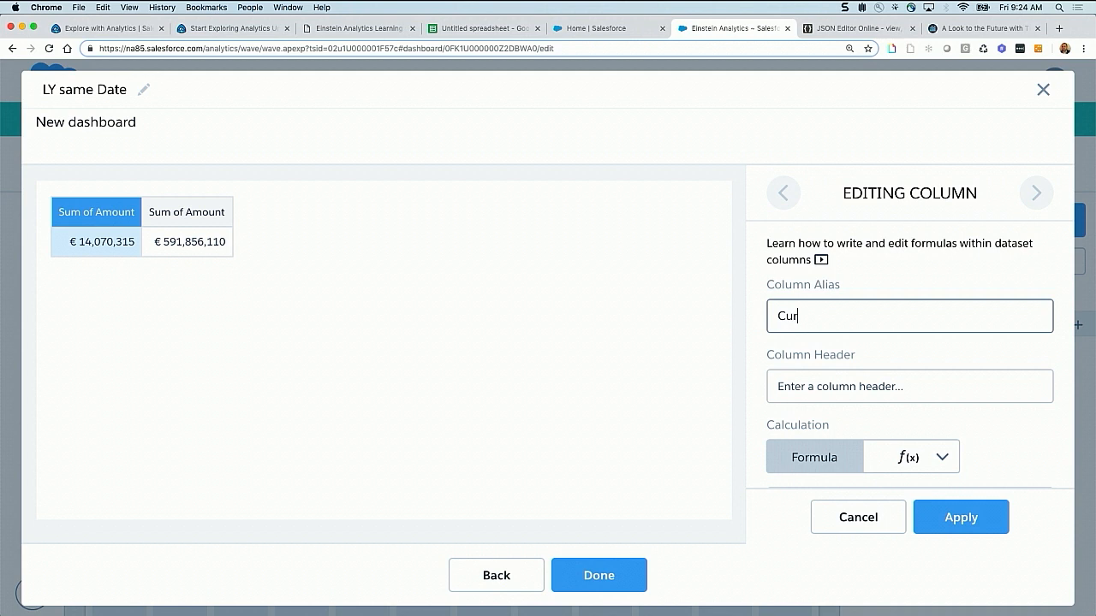
pyautogui.write('r')
pyautogui.press('BackSpace')
pyautogui.press('BackSpace')
pyautogui.press('BackSpace')
pyautogui.write('YTD')
pyautogui.click(961, 379)
pyautogui.write('YTD')
pyautogui.click(1006, 512)
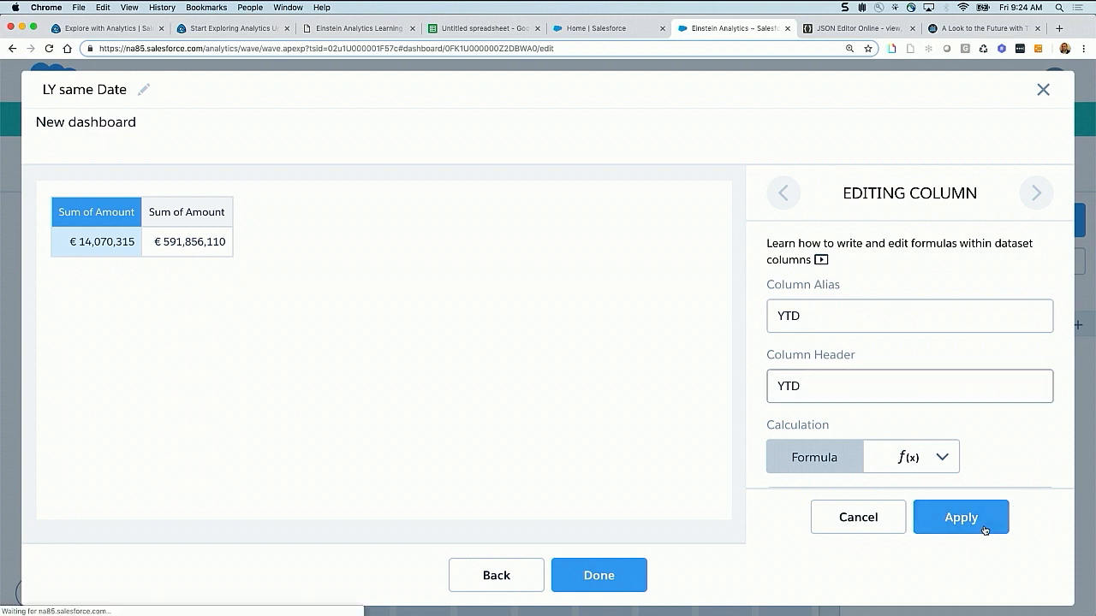
# Give the second Sum of Amount column the alias and header LYsameDate, apply it, and finish editing columns
pyautogui.click(1037, 192)
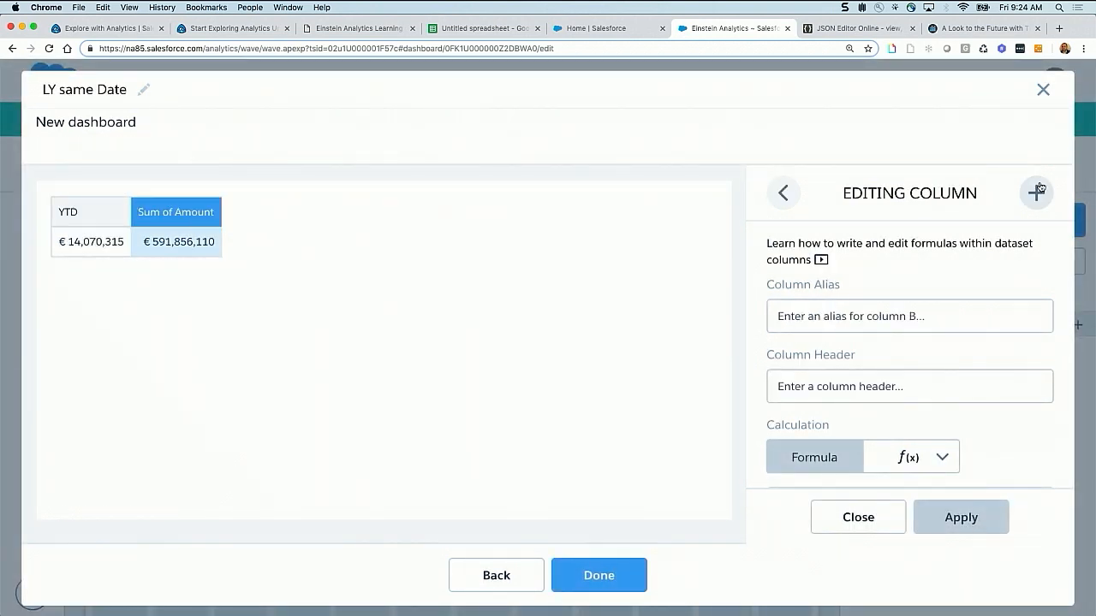
pyautogui.click(880, 314)
pyautogui.write('LYs')
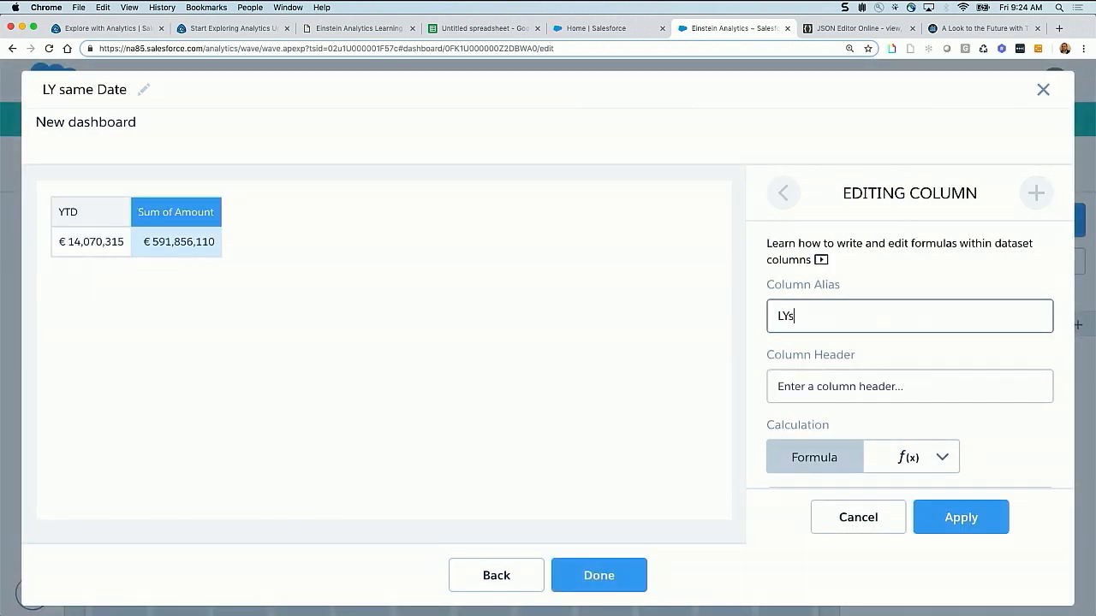
pyautogui.write('ameDate')
pyautogui.click(918, 398)
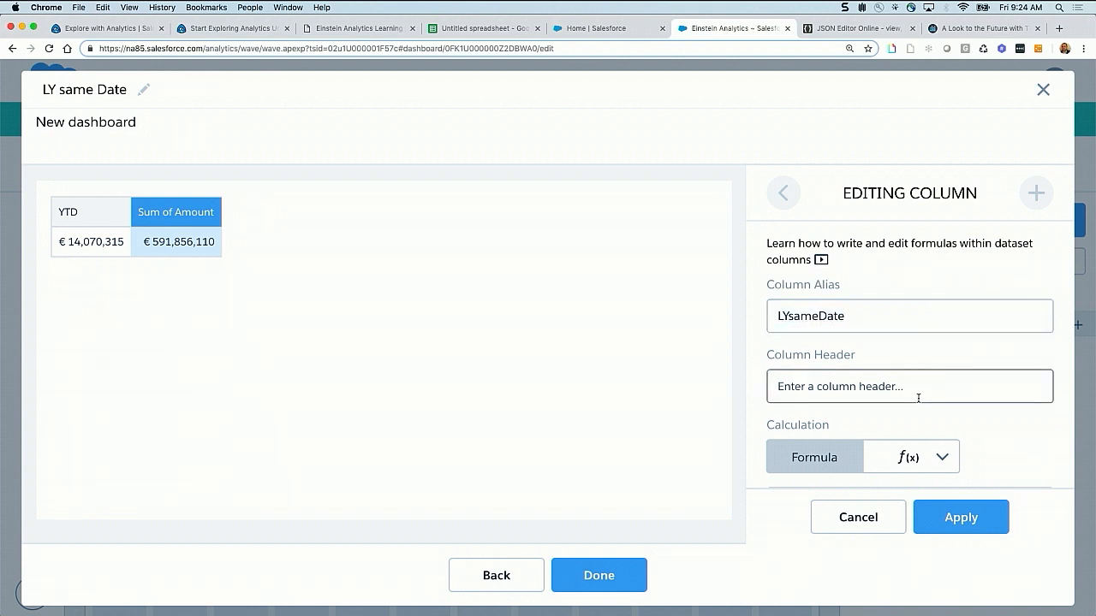
pyautogui.write('LYsameDate')
pyautogui.click(960, 518)
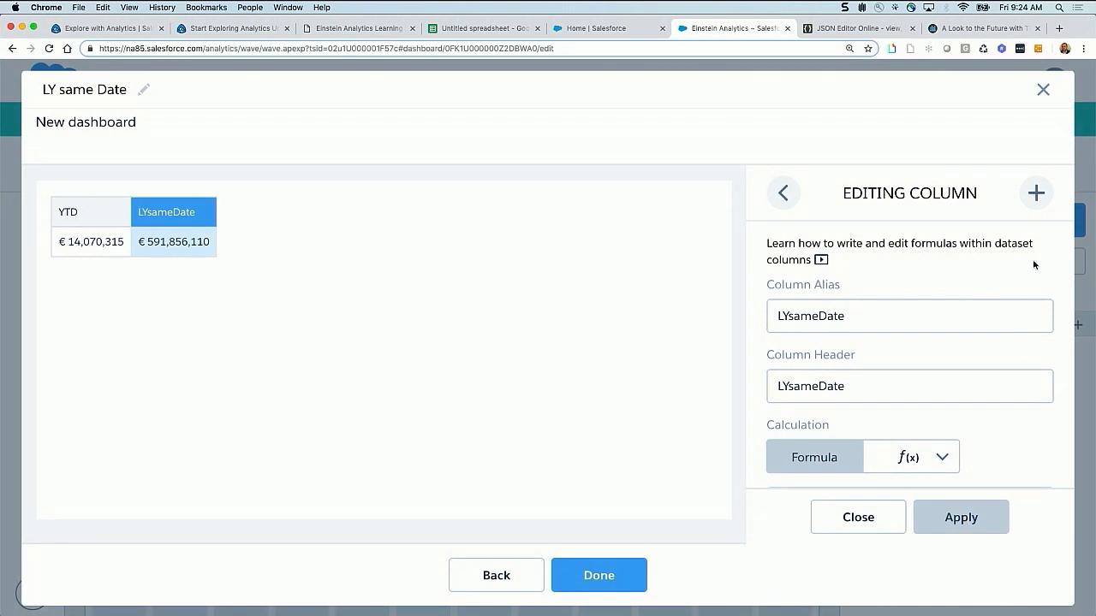
pyautogui.click(859, 519)
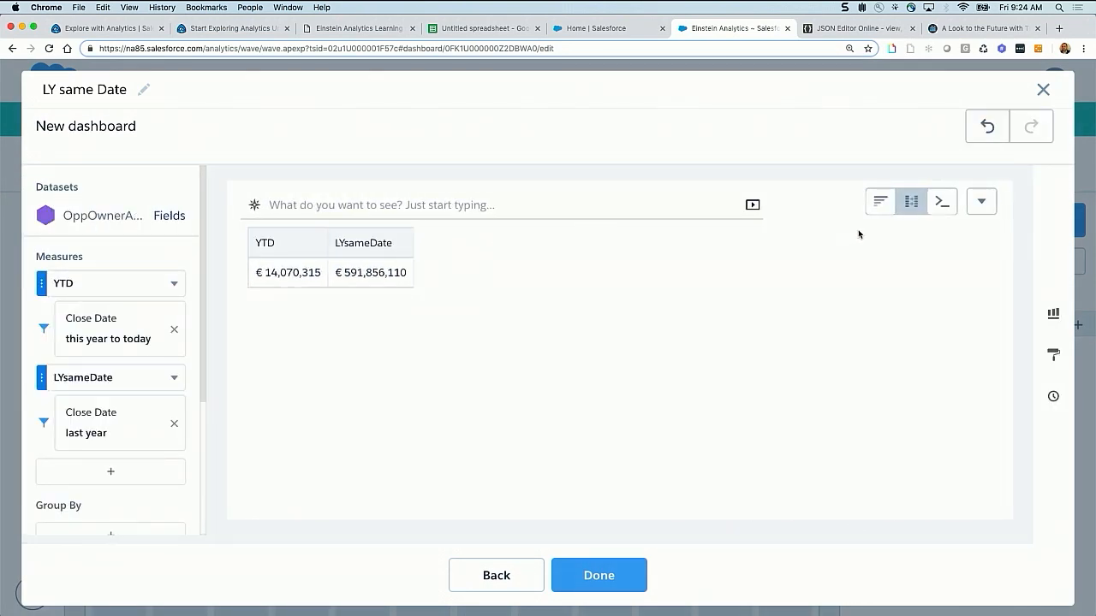
# In the step's SAQL query, change the end of q_B's date range on line 3 to "current day - 1 year" and run the query
pyautogui.press('super+equal')
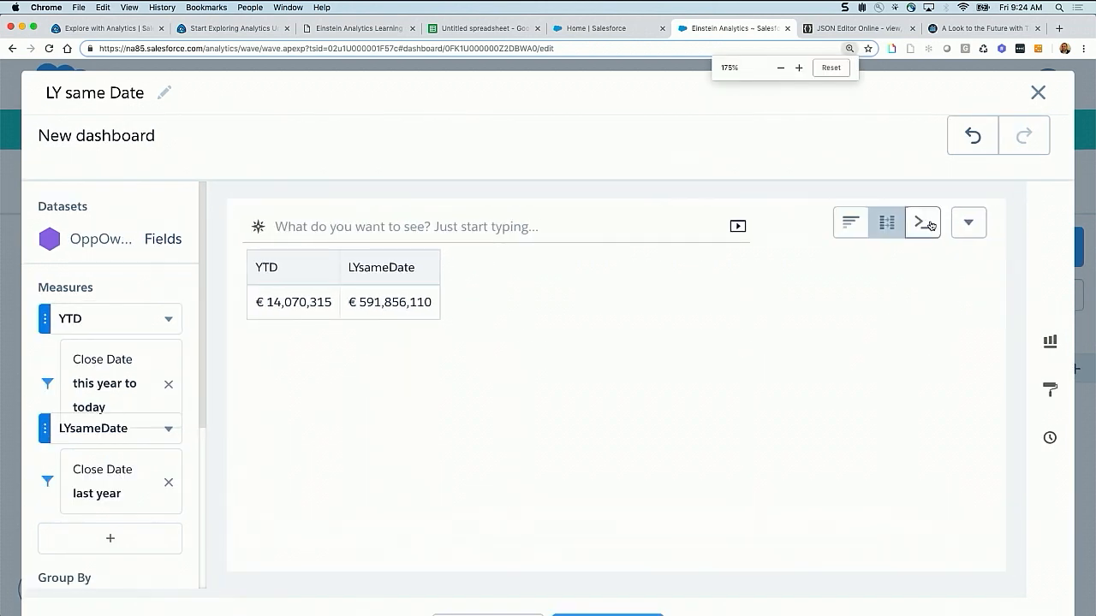
pyautogui.click(930, 225)
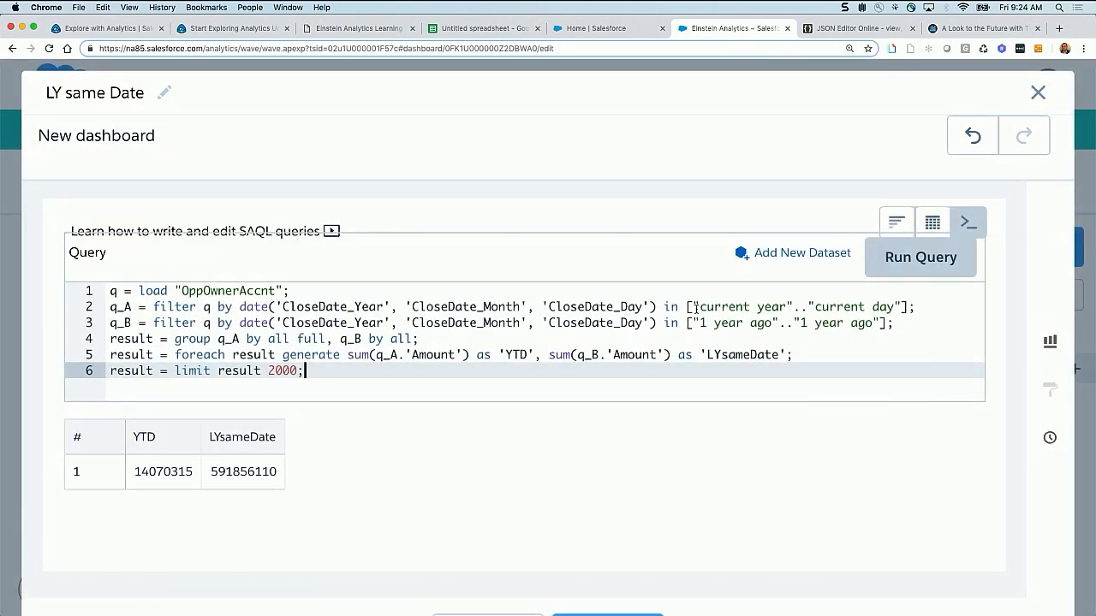
pyautogui.moveTo(699, 307); pyautogui.dragTo(890, 307)
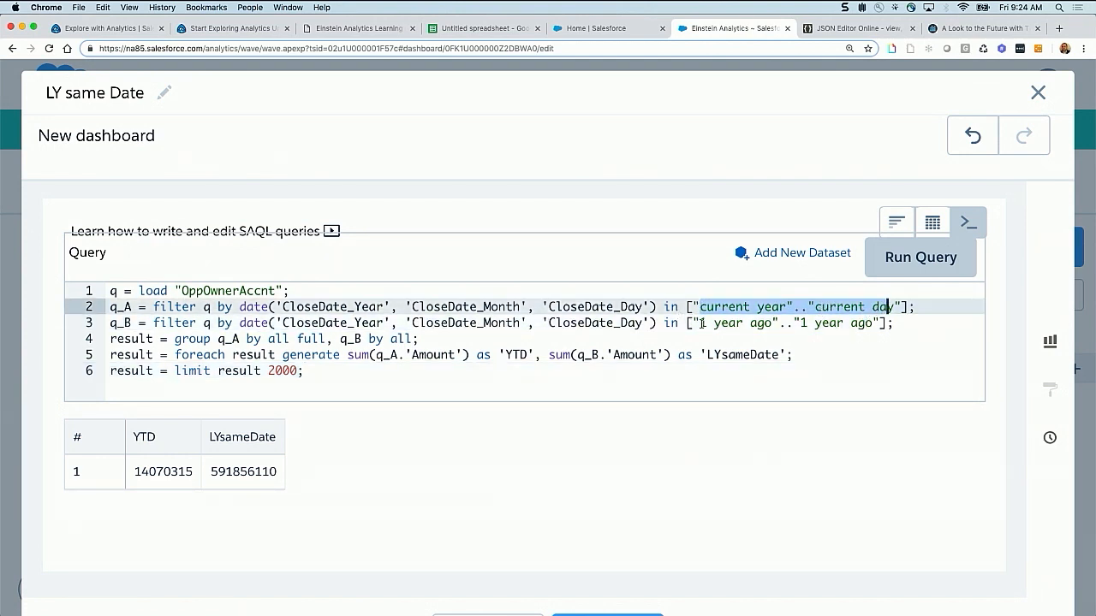
pyautogui.moveTo(701, 323); pyautogui.dragTo(774, 323)
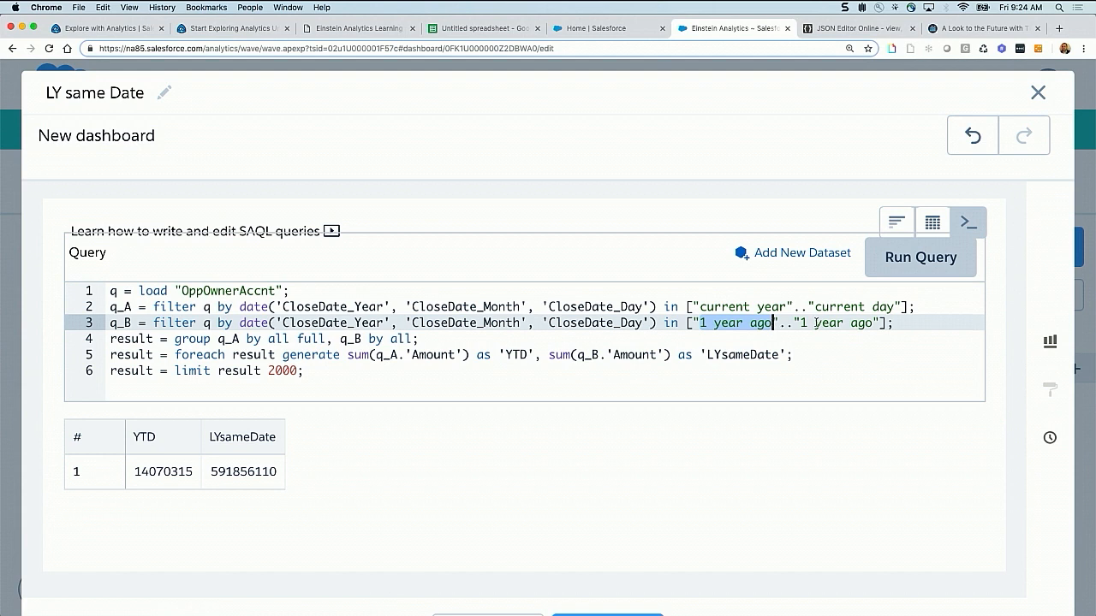
pyautogui.click(801, 323)
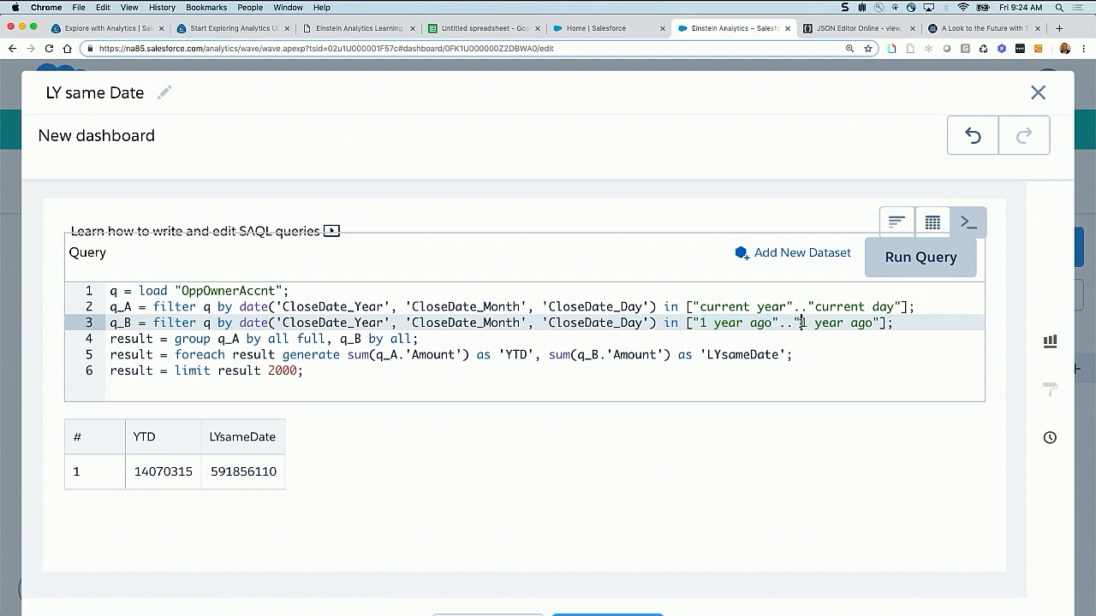
pyautogui.write('current da')
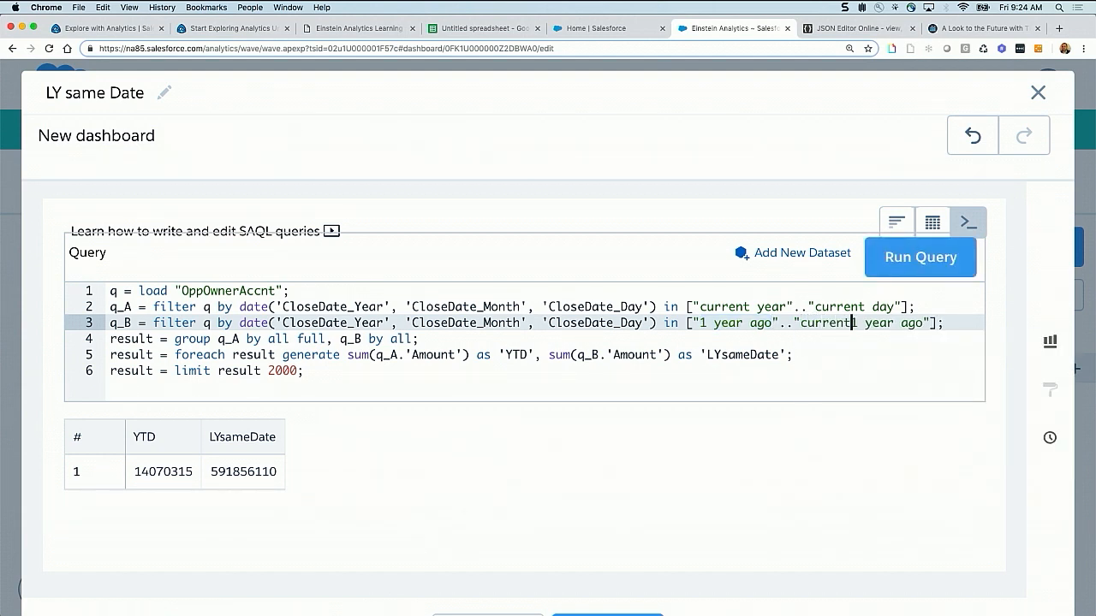
pyautogui.write('y -')
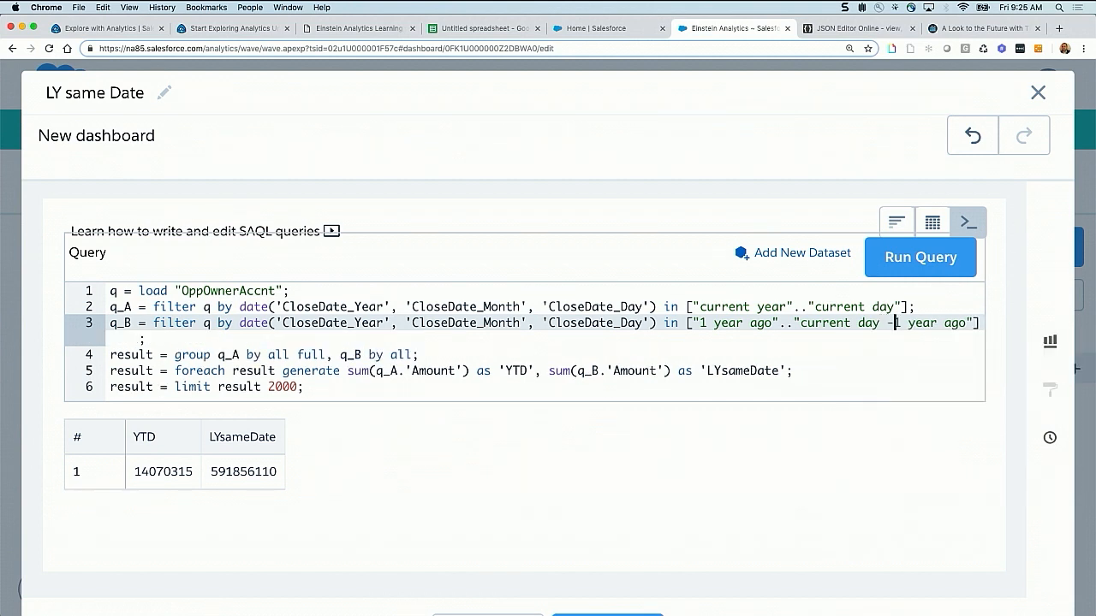
pyautogui.doubleClick(151, 339)
pyautogui.press('BackSpace')
pyautogui.press('BackSpace')
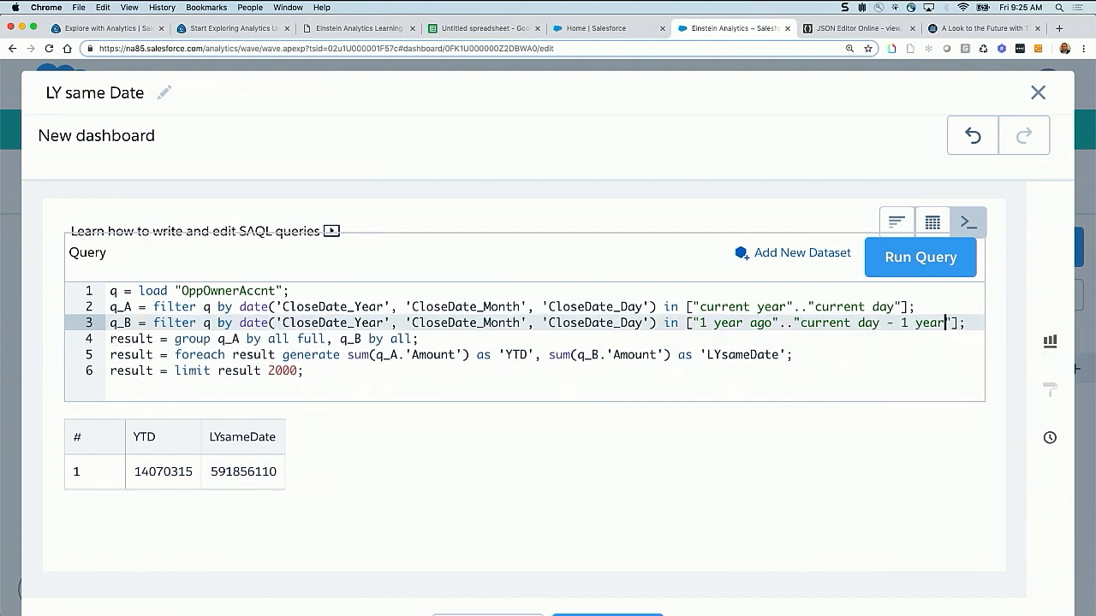
pyautogui.click(942, 258)
pyautogui.click(942, 258)
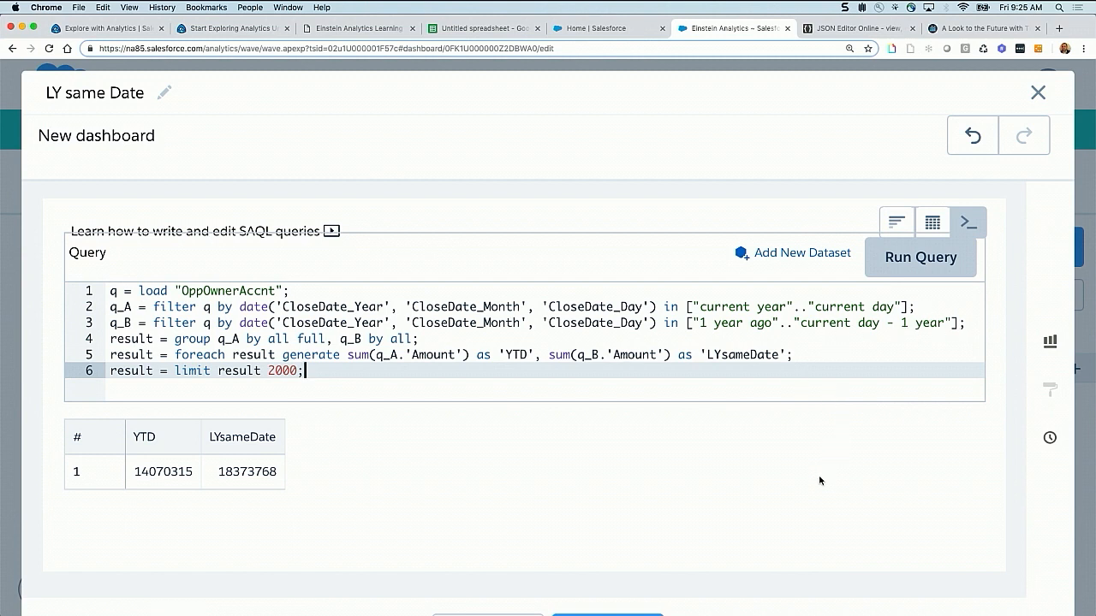
# Show the LY same Date step's results as a bar chart and finish editing the step
pyautogui.click(896, 223)
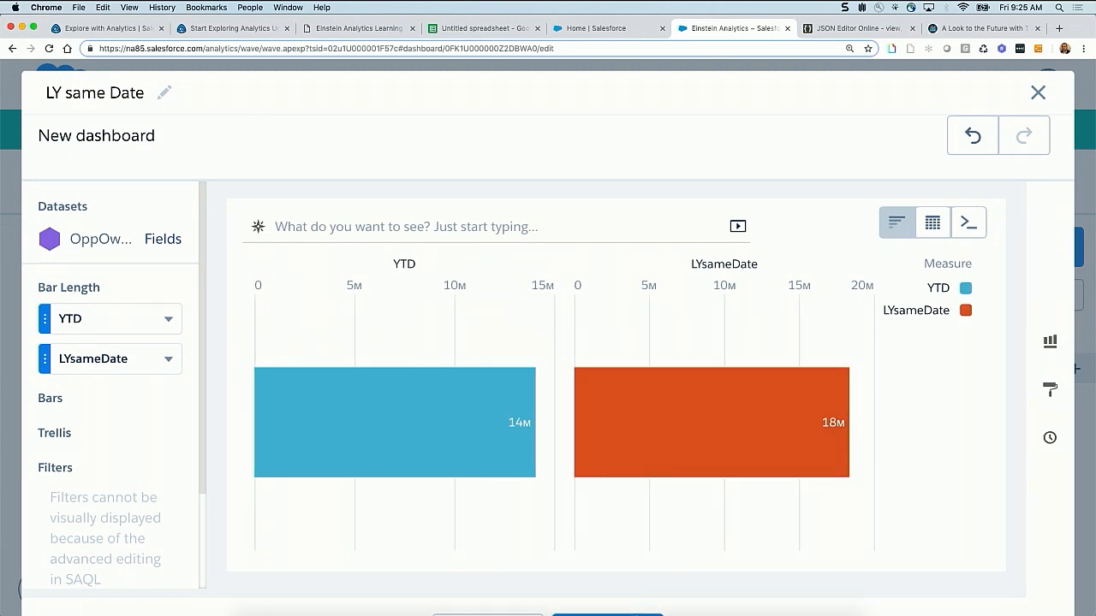
pyautogui.click(619, 598)
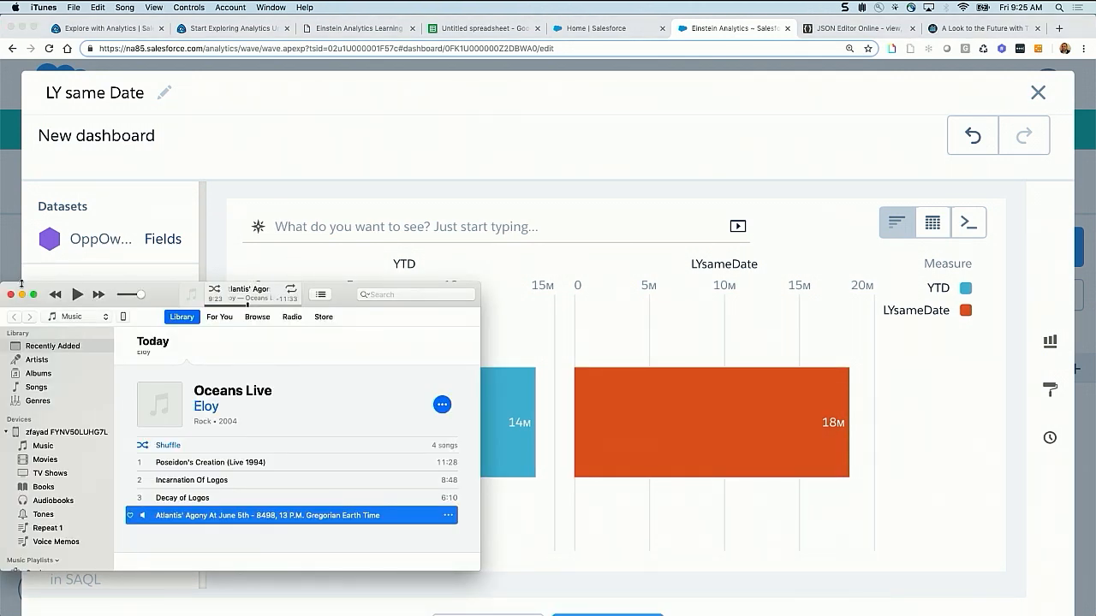
pyautogui.click(10, 293)
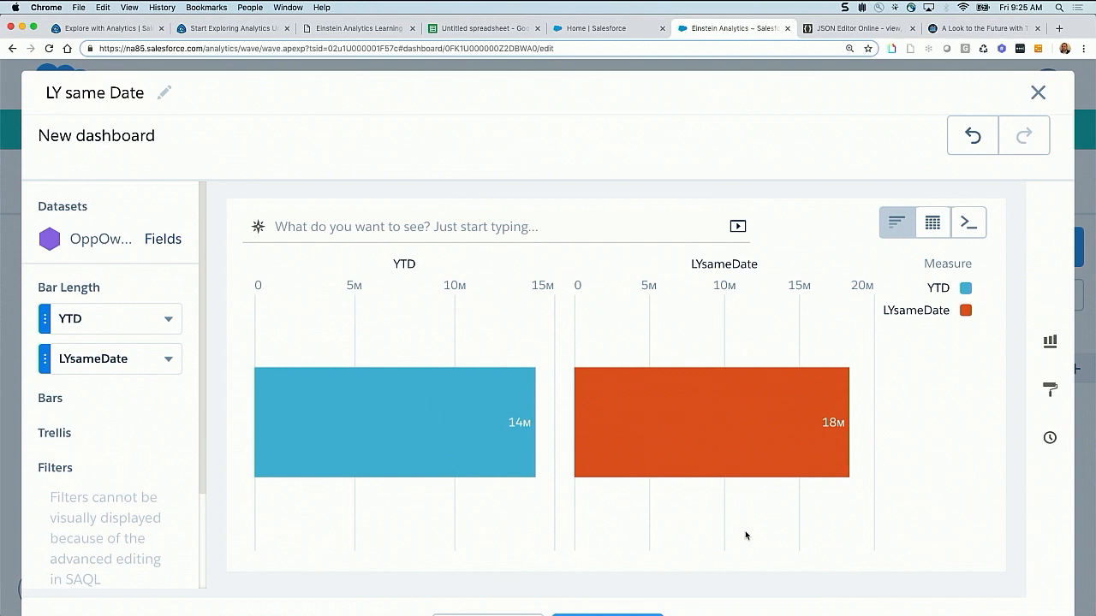
pyautogui.press('super+minus')
pyautogui.click(606, 575)
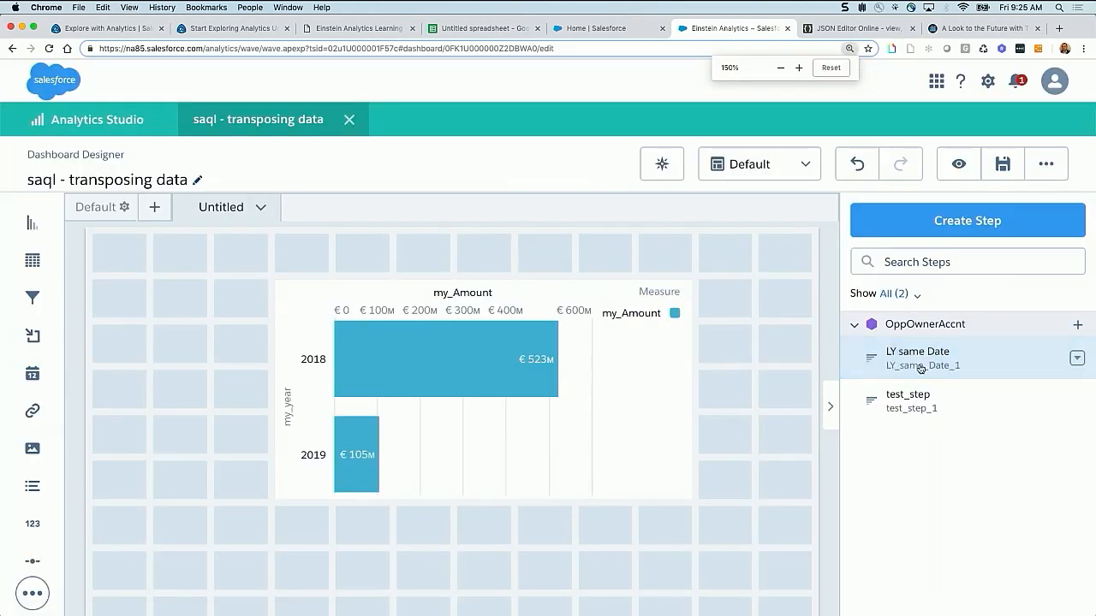
# Move the my_Amount chart to the upper-left corner of the dashboard canvas
pyautogui.moveTo(536, 293); pyautogui.dragTo(346, 203)
pyautogui.click(602, 333)
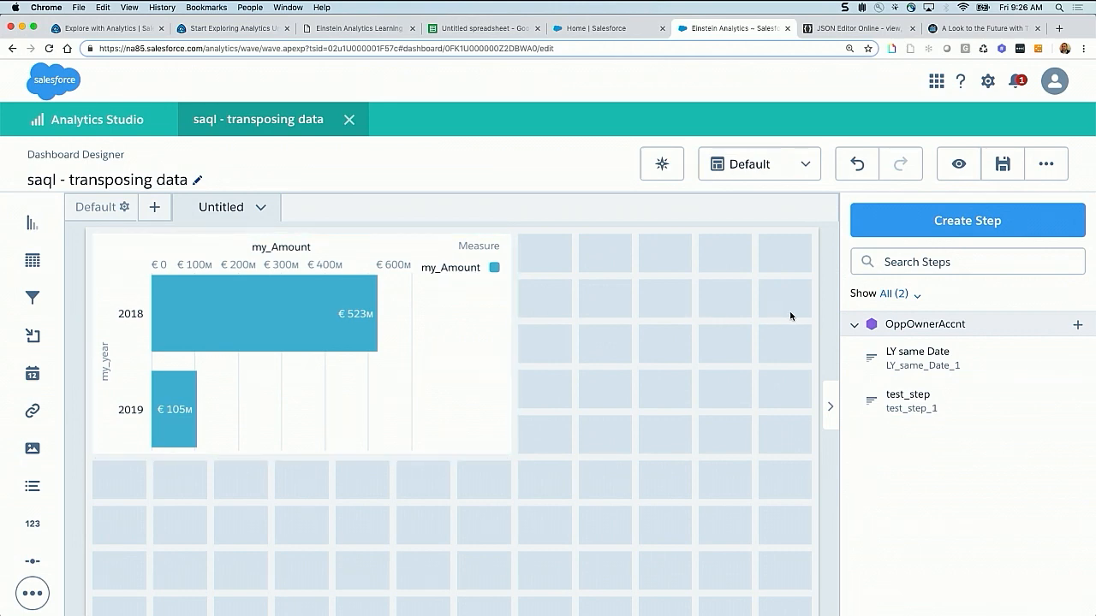
# Start a new step based on the OppOwnerAccnt dataset
pyautogui.click(967, 220)
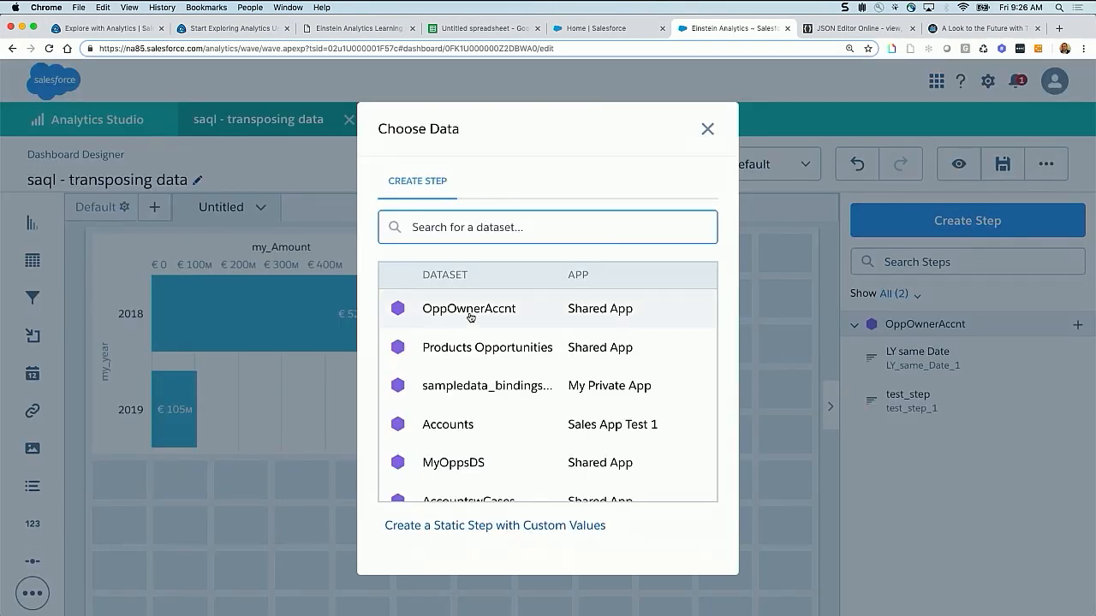
pyautogui.click(473, 314)
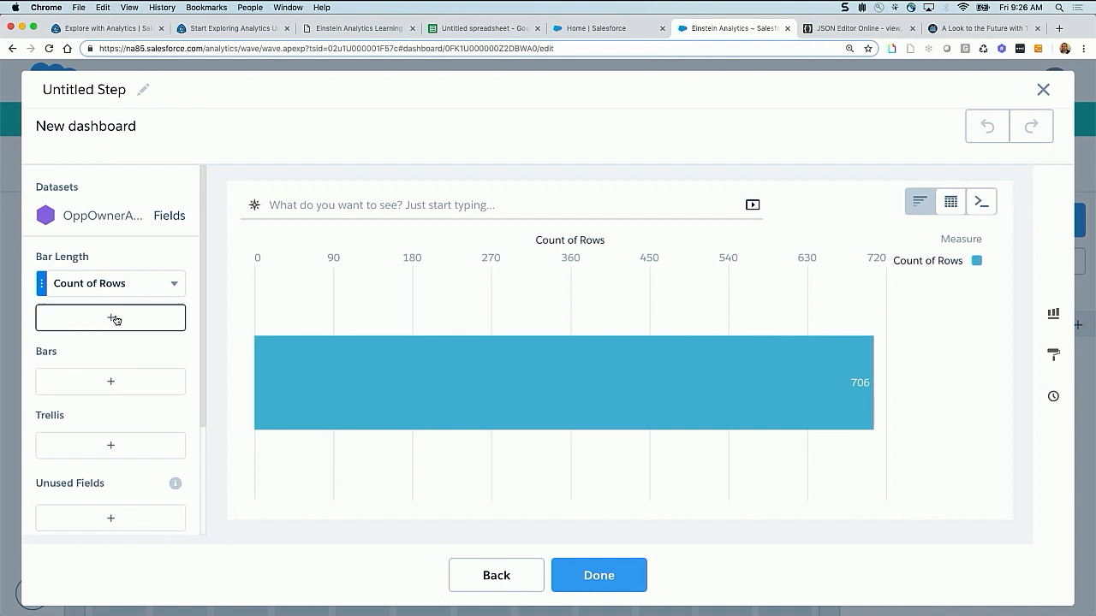
pyautogui.click(103, 451)
pyautogui.click(253, 369)
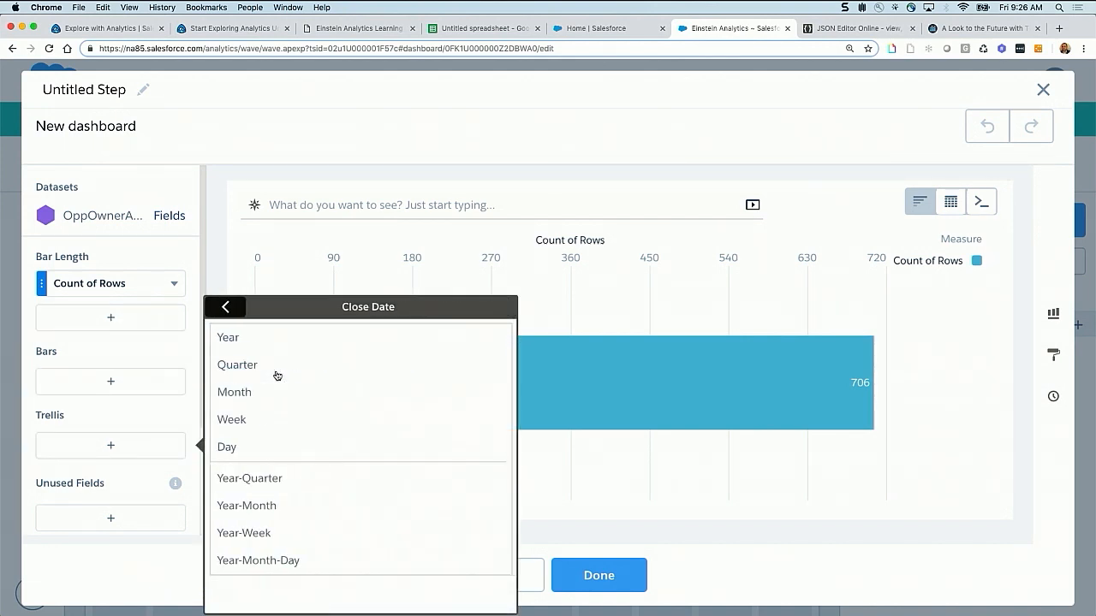
pyautogui.click(147, 352)
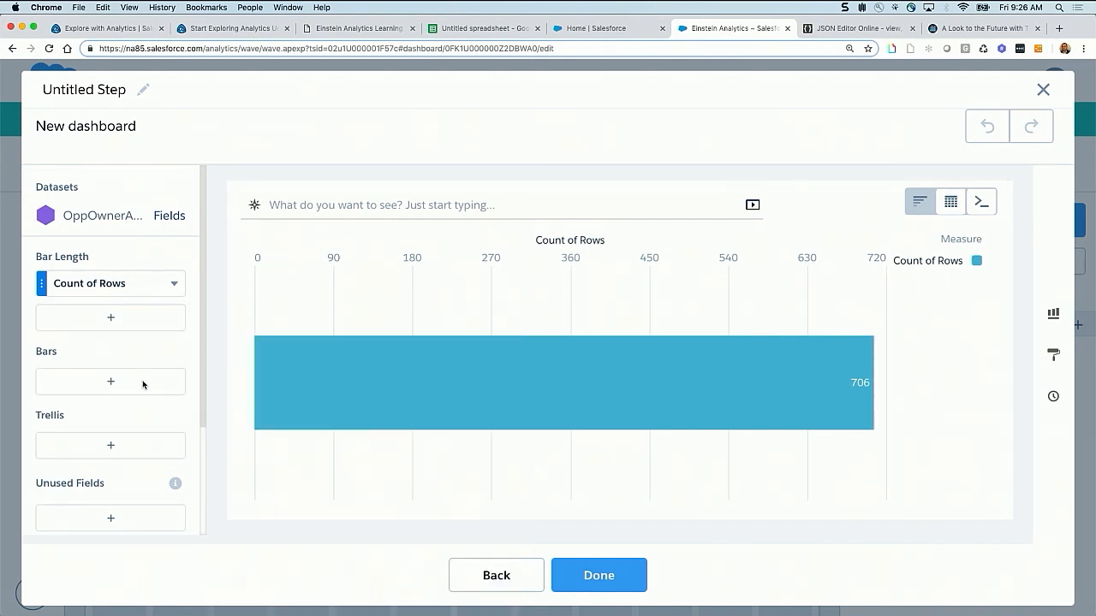
# Start a Close Date filter for the new step, look through its preset ranges, and open the custom relative date range
pyautogui.scroll(-3, 140, 398)
pyautogui.click(127, 432)
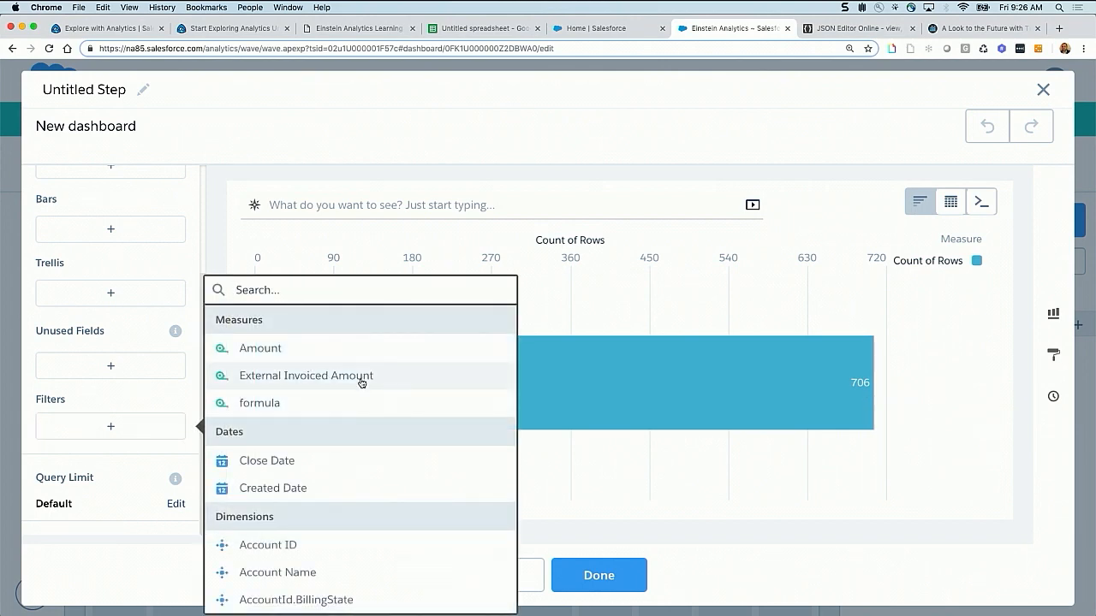
pyautogui.click(290, 470)
pyautogui.scroll(-5, 351, 479)
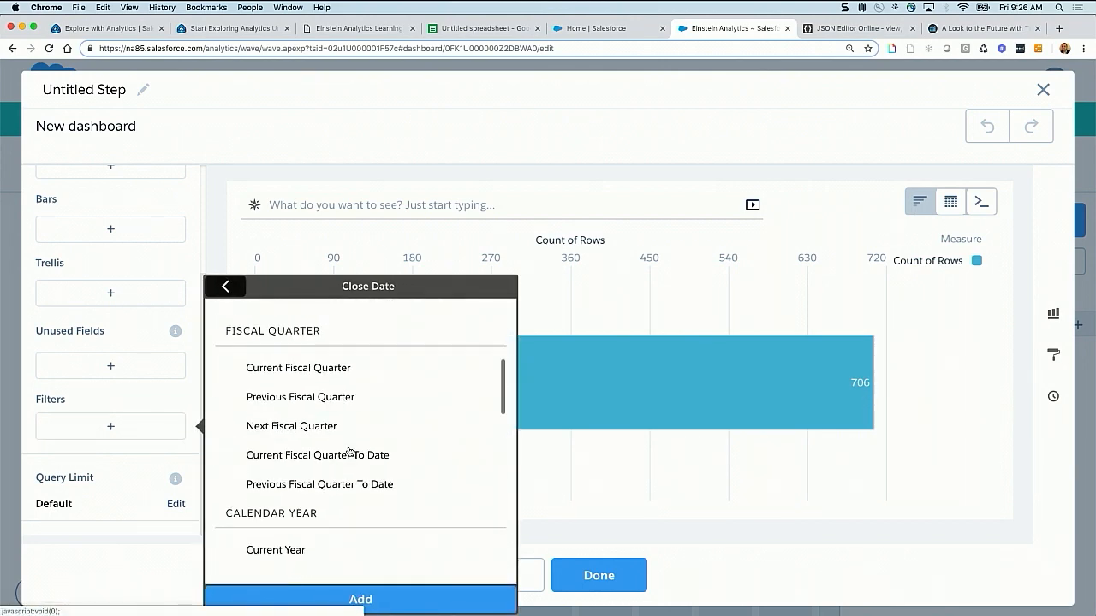
pyautogui.scroll(-4, 349, 450)
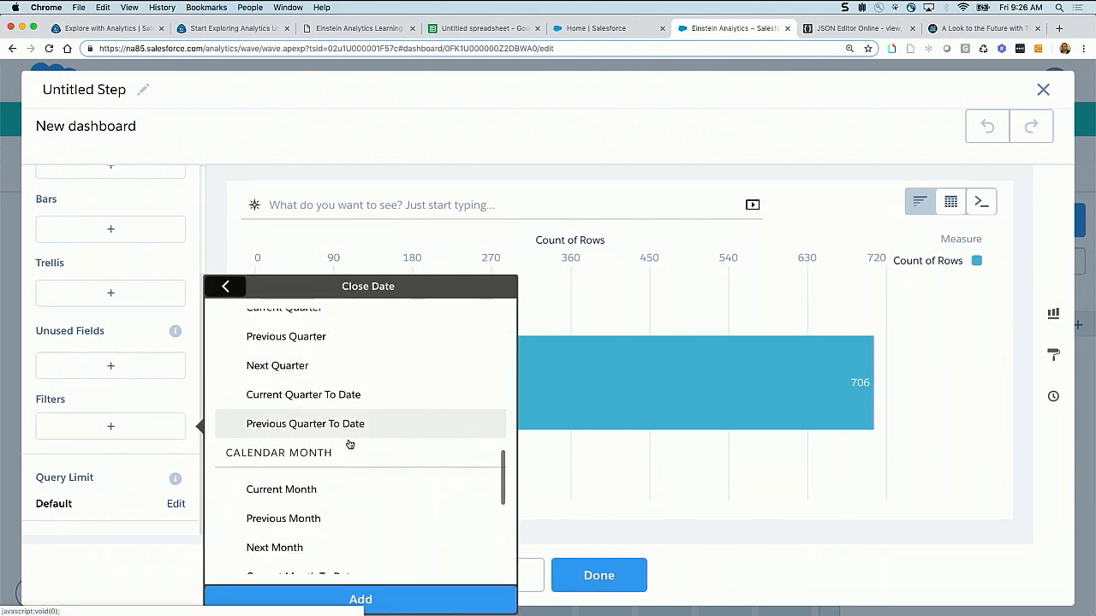
pyautogui.scroll(4, 349, 444)
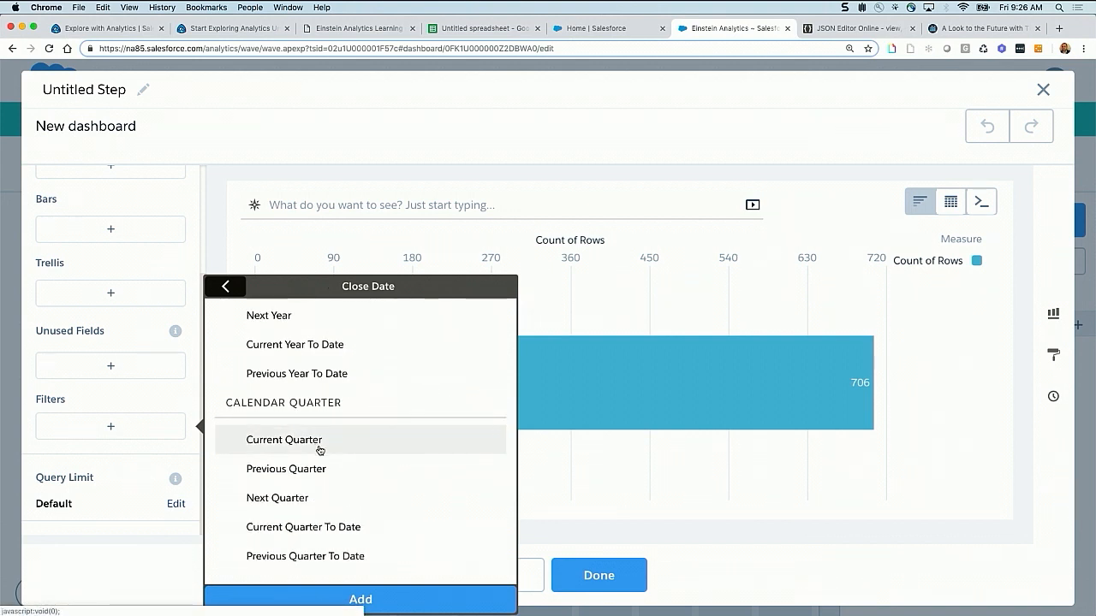
pyautogui.scroll(-2, 321, 451)
pyautogui.scroll(10, 321, 453)
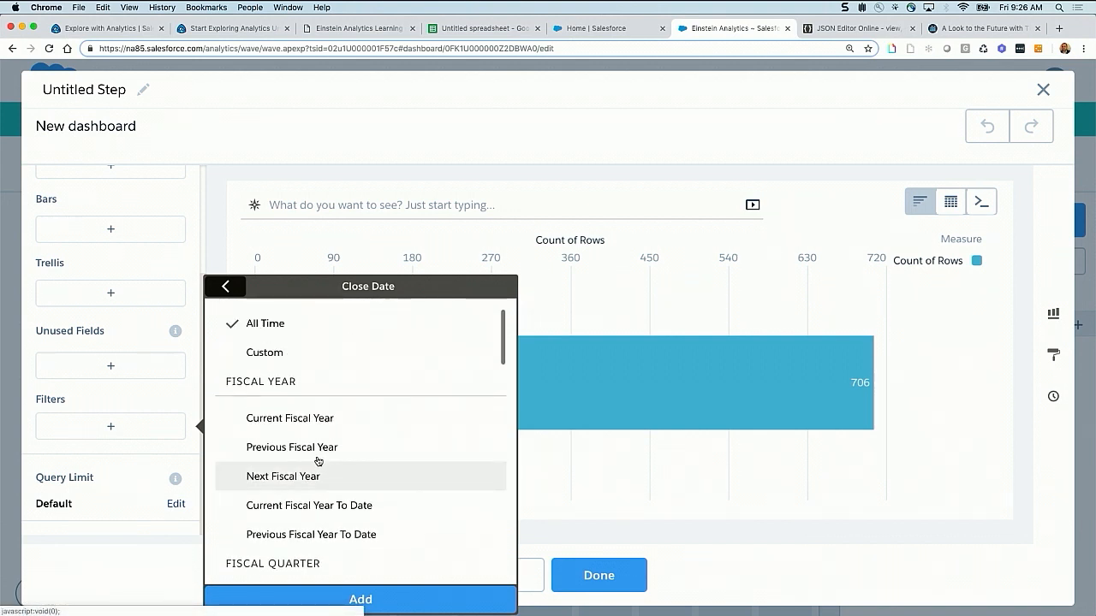
pyautogui.click(257, 351)
pyautogui.click(319, 350)
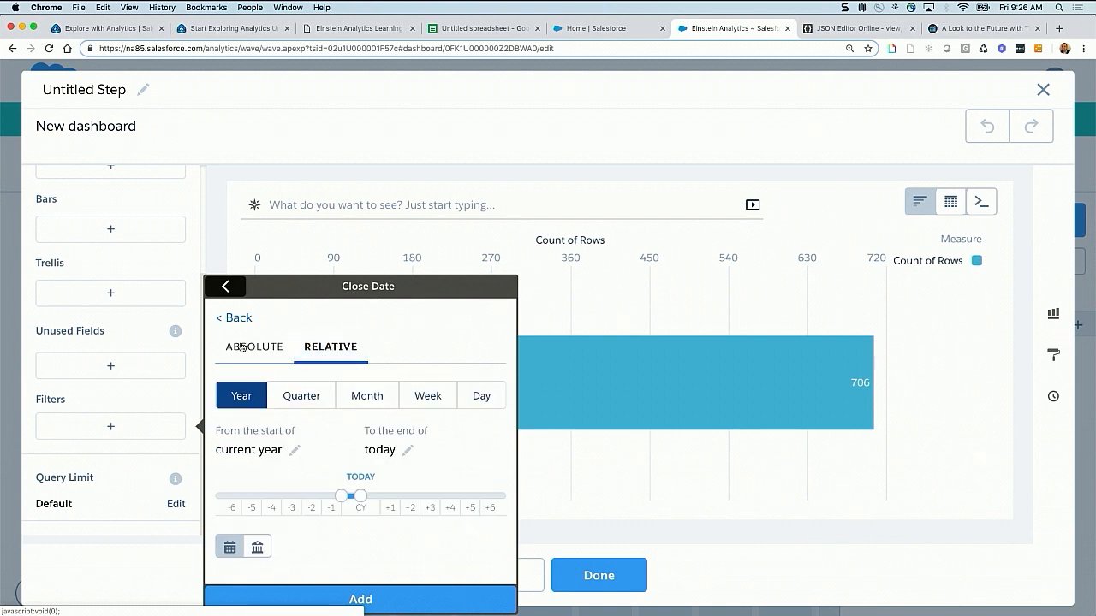
pyautogui.click(226, 320)
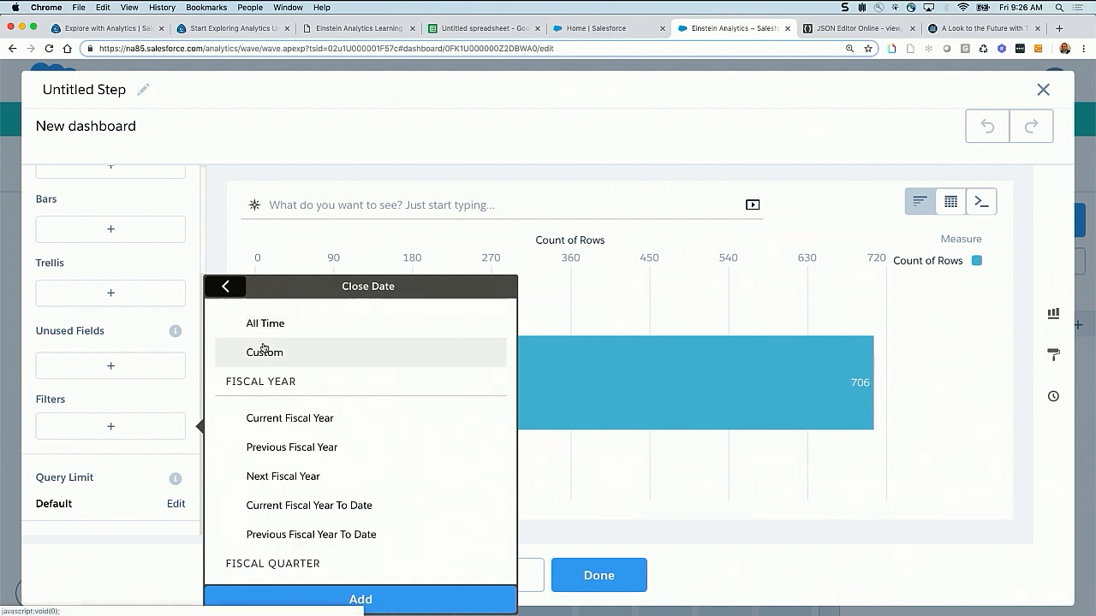
pyautogui.click(265, 352)
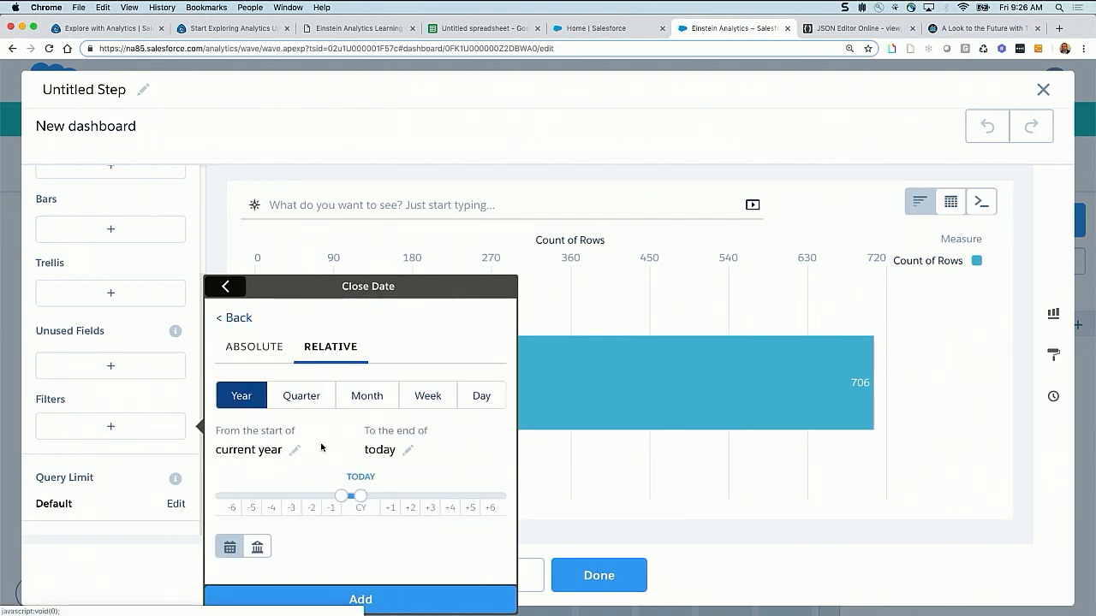
# Try a quarter-based relative range with its end set to 2 quarters ahead, and try the month and day units
pyautogui.click(304, 397)
pyautogui.click(409, 450)
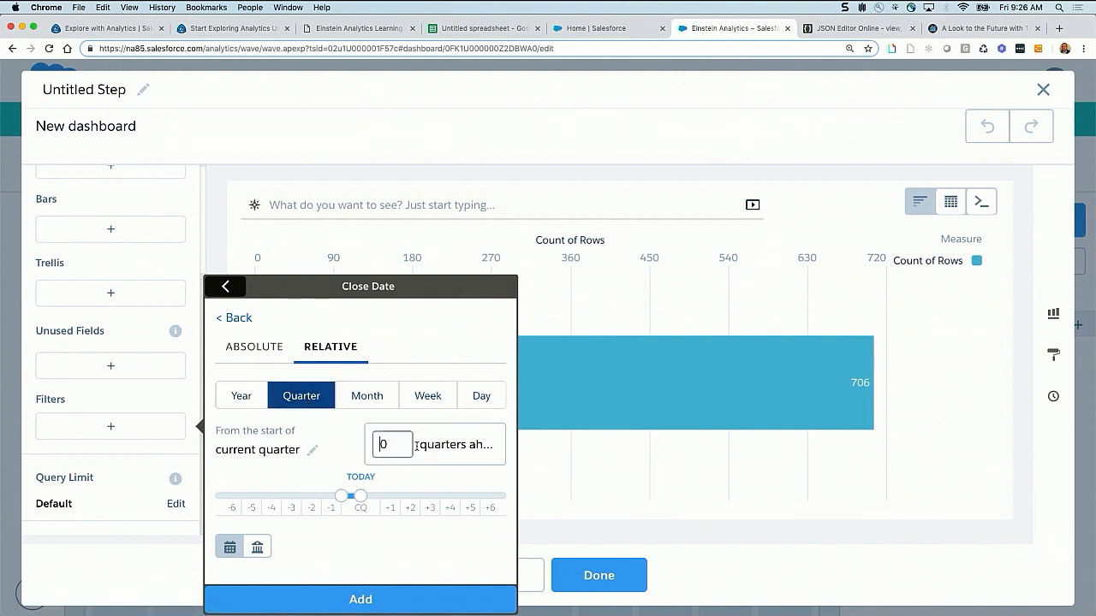
pyautogui.press('BackSpace')
pyautogui.write('2')
pyautogui.click(348, 465)
pyautogui.click(375, 403)
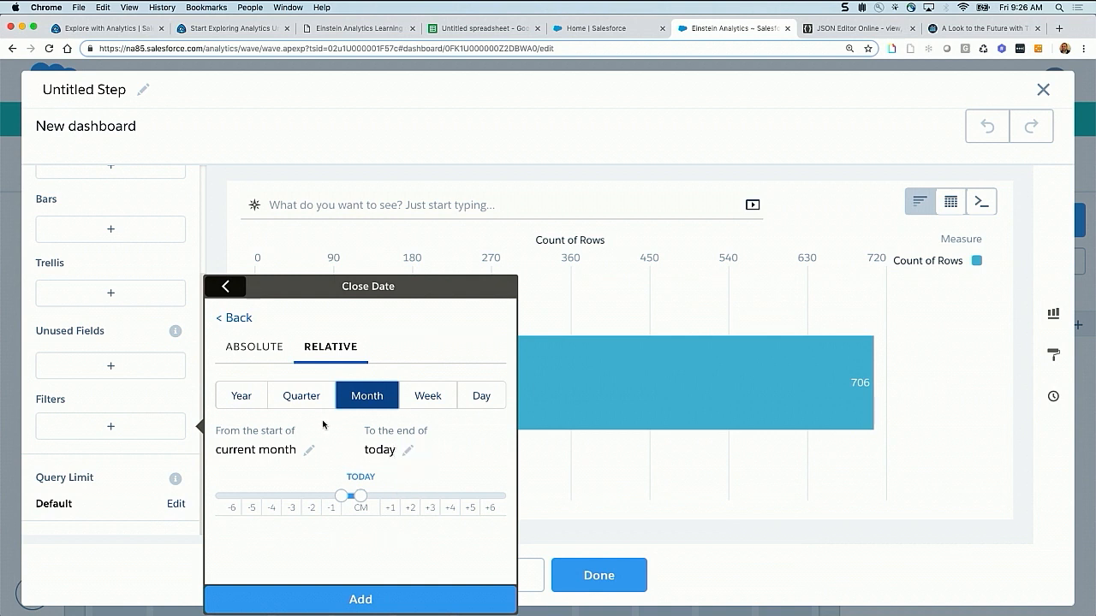
pyautogui.click(486, 399)
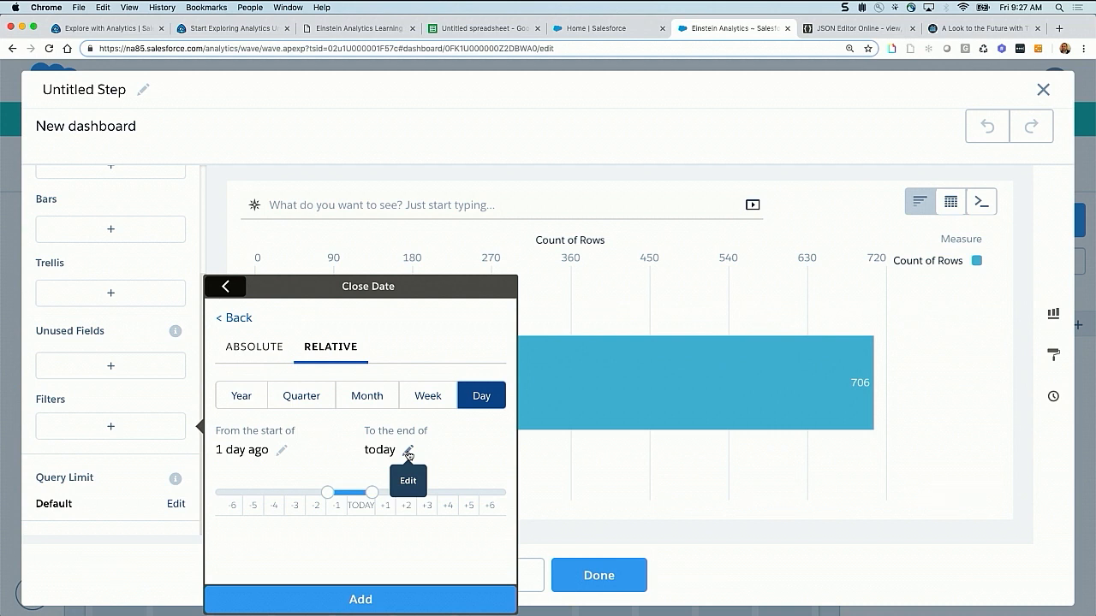
# Try a year-based relative range with its end set to 1 year ahead
pyautogui.click(245, 395)
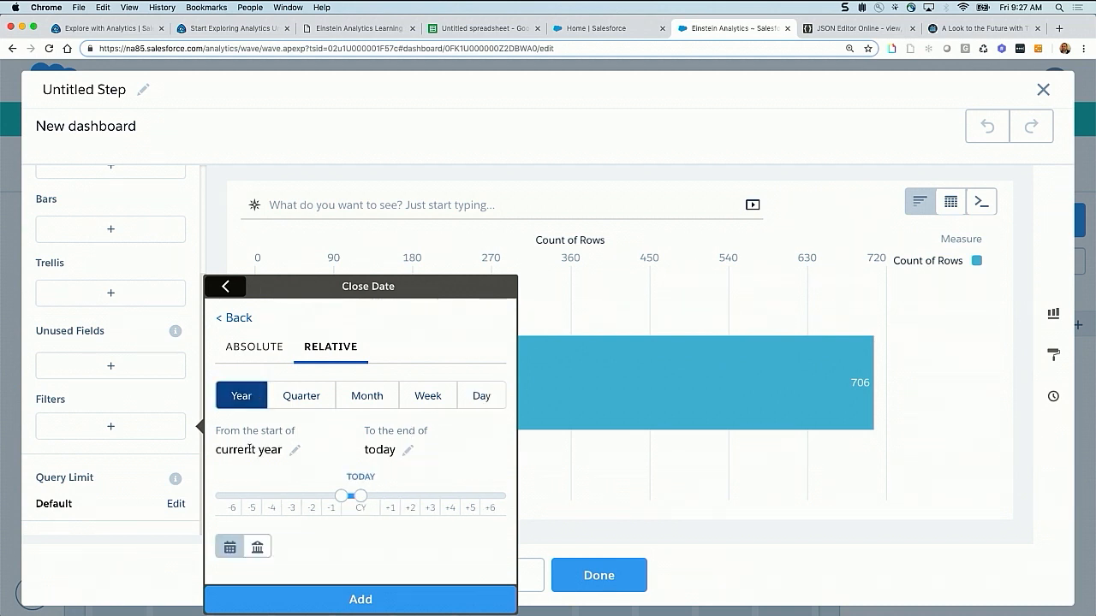
pyautogui.click(407, 449)
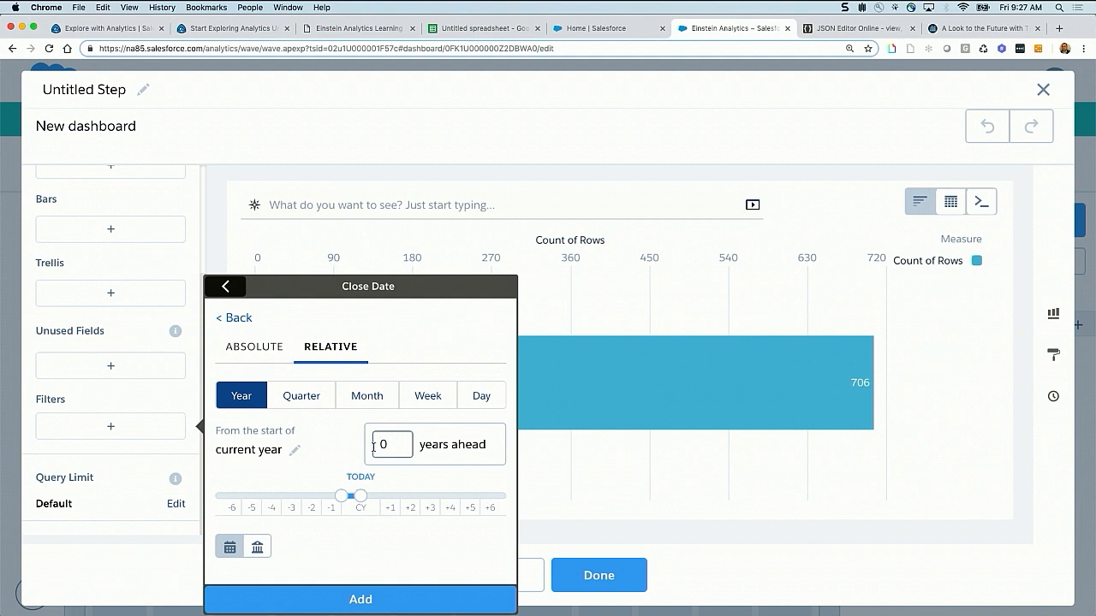
pyautogui.doubleClick(394, 446)
pyautogui.write('1')
pyautogui.click(337, 456)
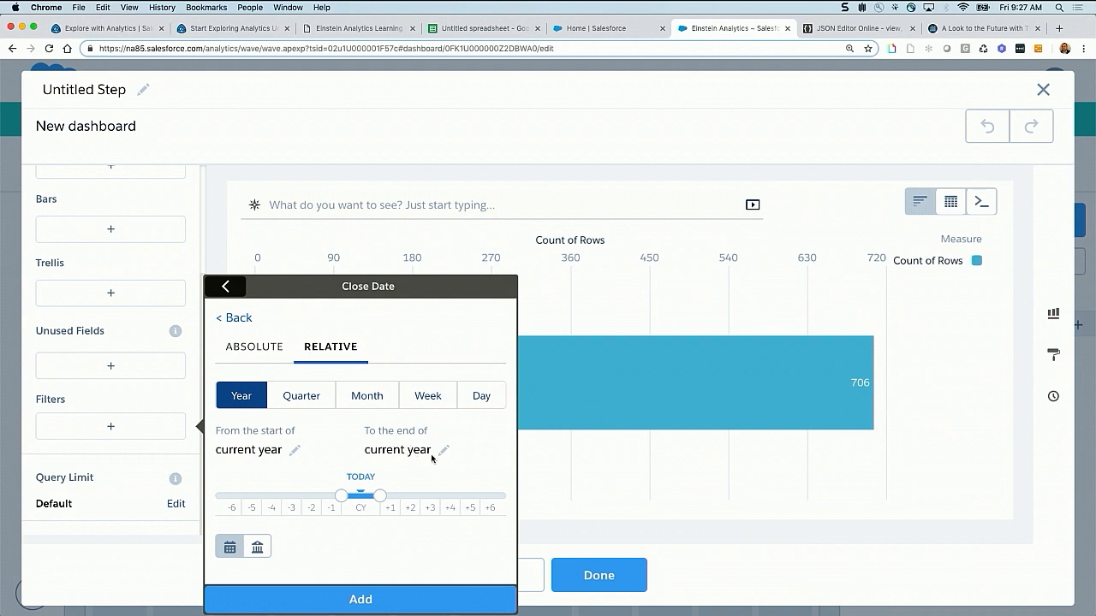
# Reset the year-based range to run from the start of the current year to the end of today, and add the filter
pyautogui.click(302, 402)
pyautogui.click(255, 400)
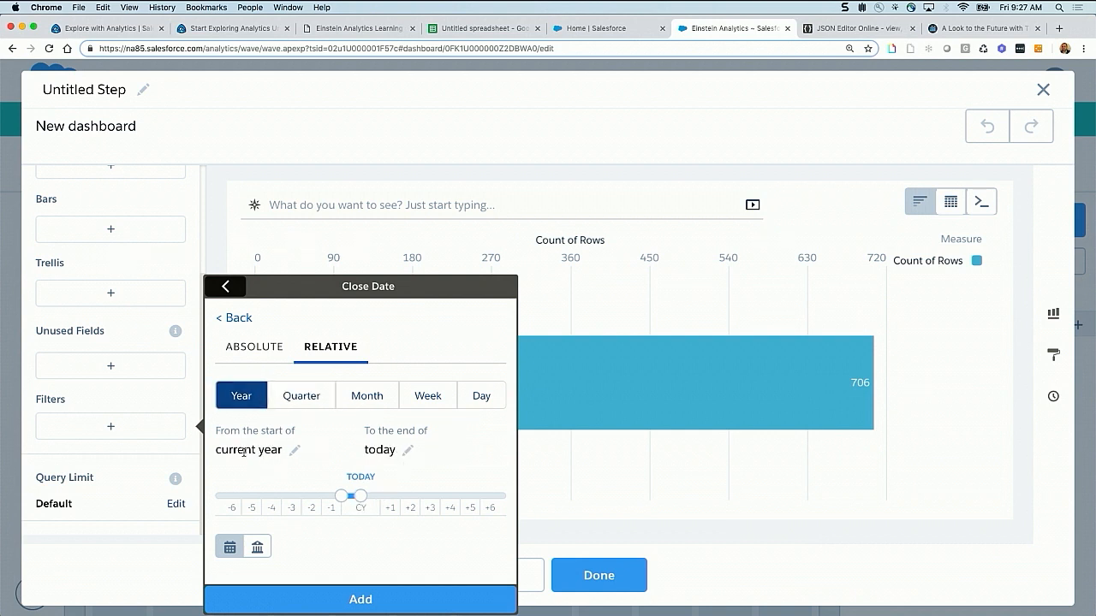
pyautogui.click(360, 602)
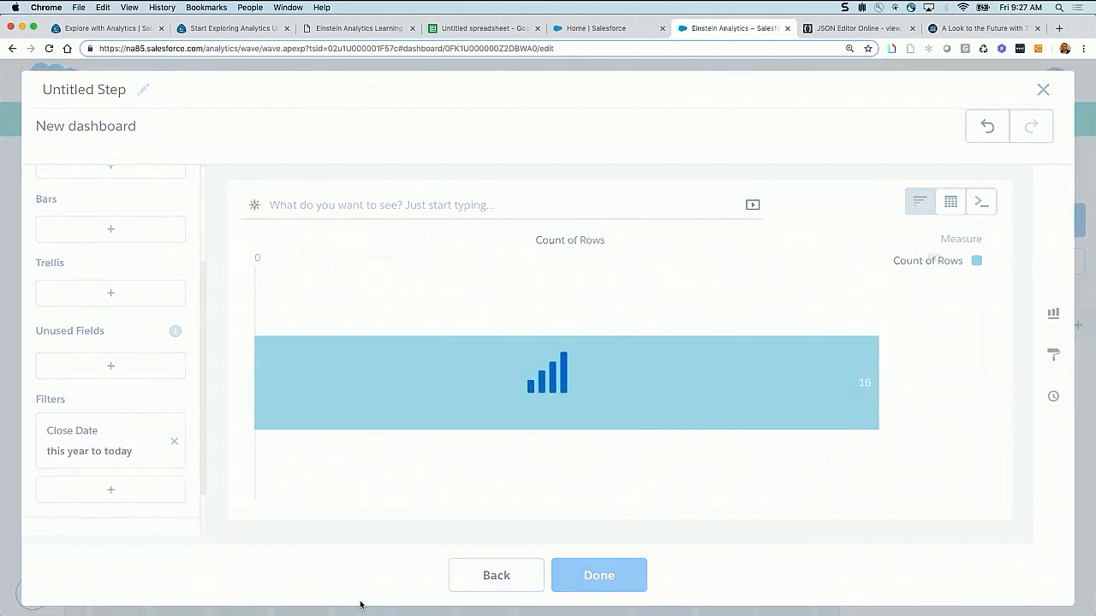
# Name the step manual_Date_modification and finish creating it
pyautogui.click(103, 86)
pyautogui.write('manual_D')
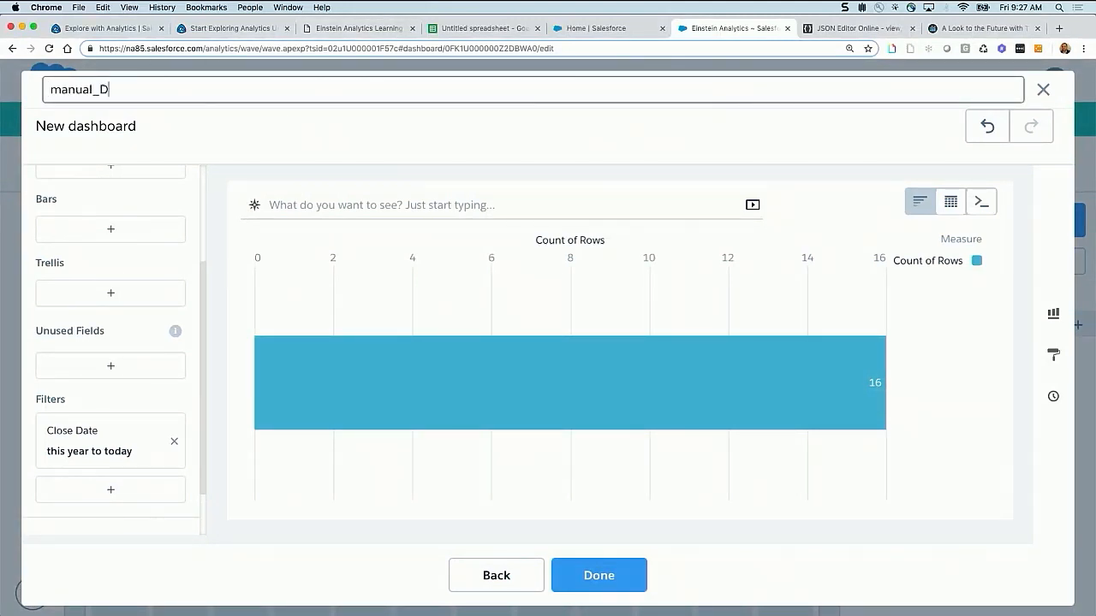
pyautogui.write('ate_modification')
pyautogui.click(598, 580)
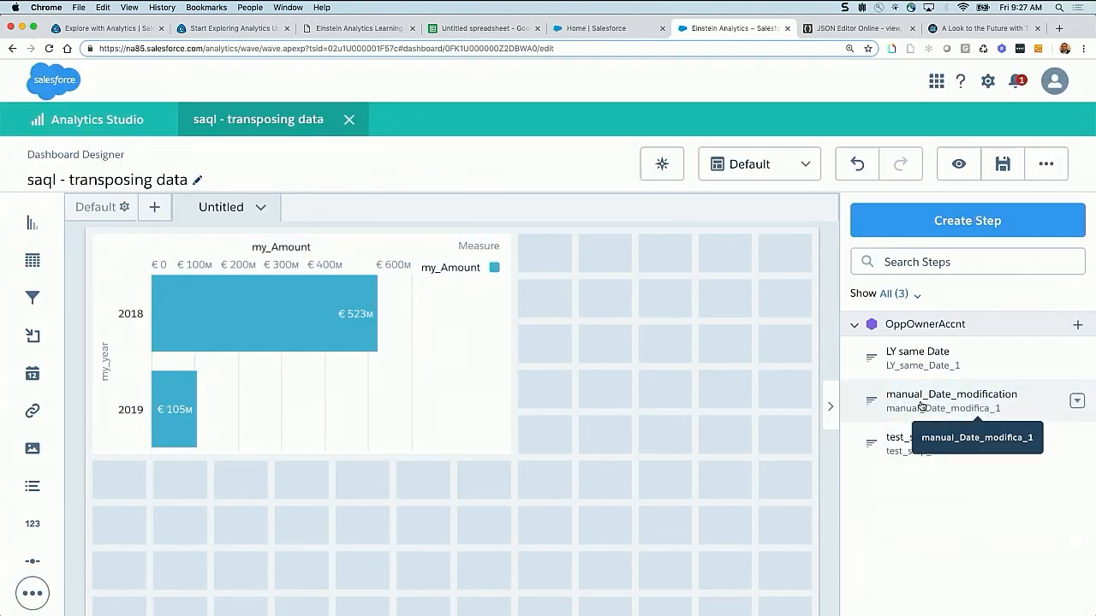
pyautogui.moveTo(921, 405); pyautogui.dragTo(786, 396)
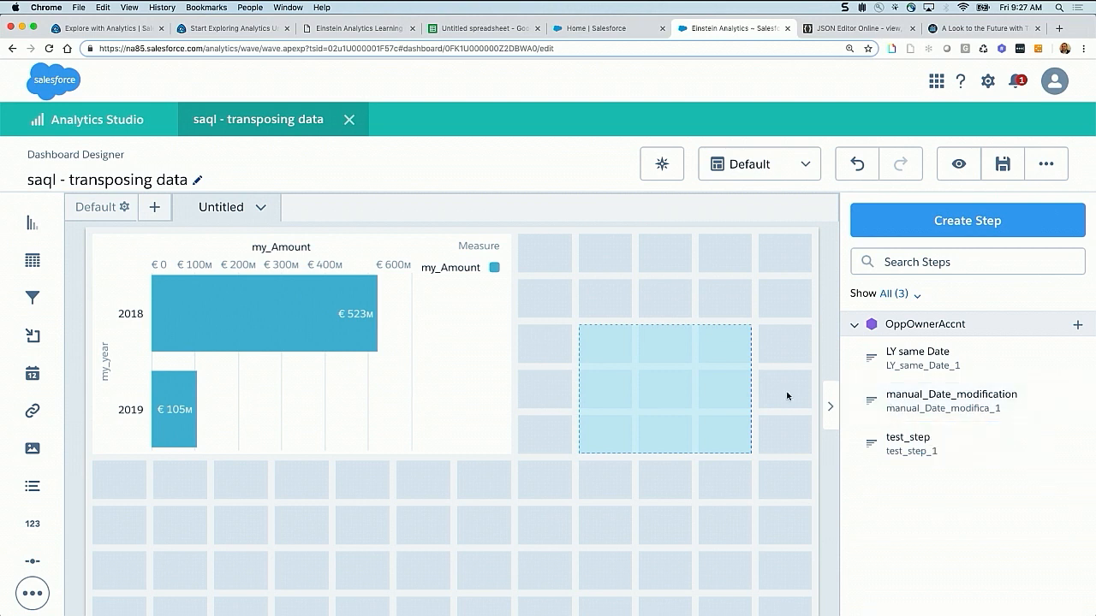
pyautogui.moveTo(666, 373); pyautogui.dragTo(665, 359)
pyautogui.press('Delete')
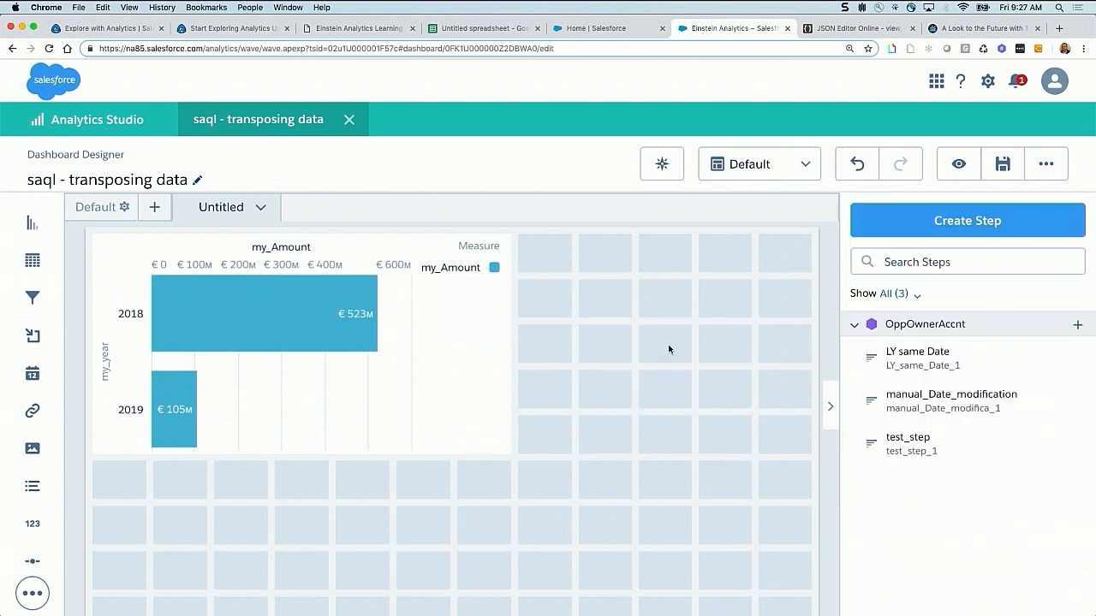
# Open the dashboard's JSON, search for "modi", and locate the Close Date filter of the manual_Date_modifica_1 step
pyautogui.press('super+e')
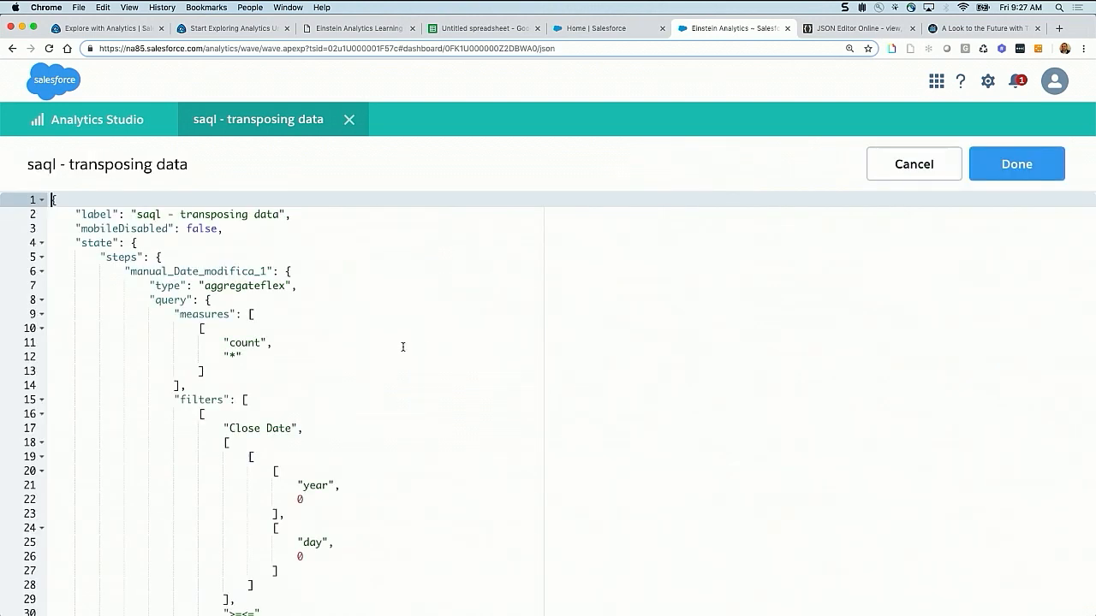
pyautogui.press('super+f')
pyautogui.write('modi')
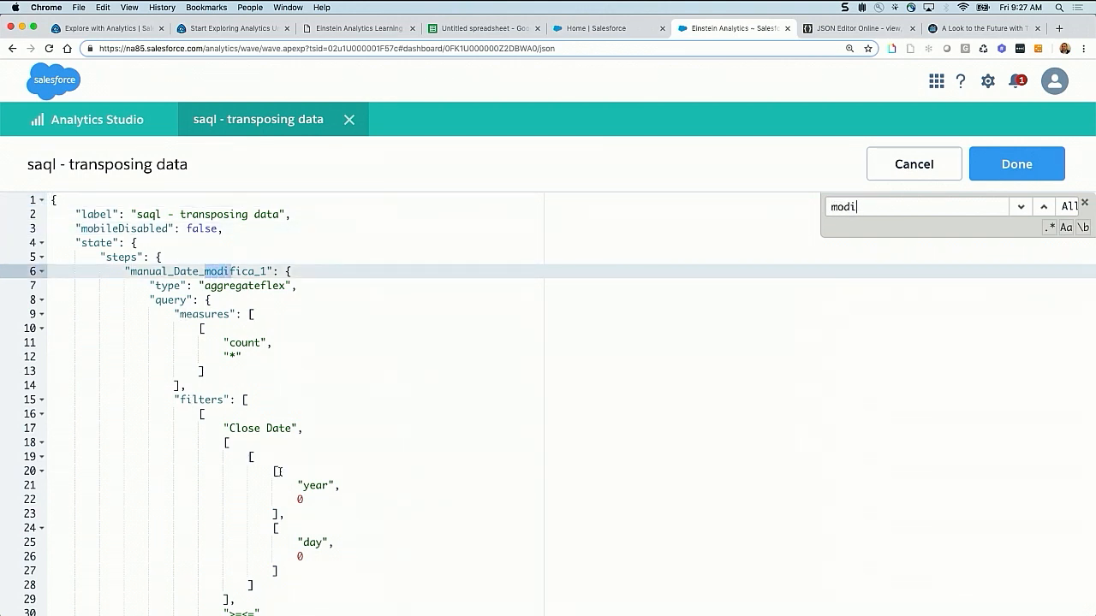
pyautogui.scroll(-4, 278, 472)
pyautogui.moveTo(297, 321); pyautogui.dragTo(308, 389)
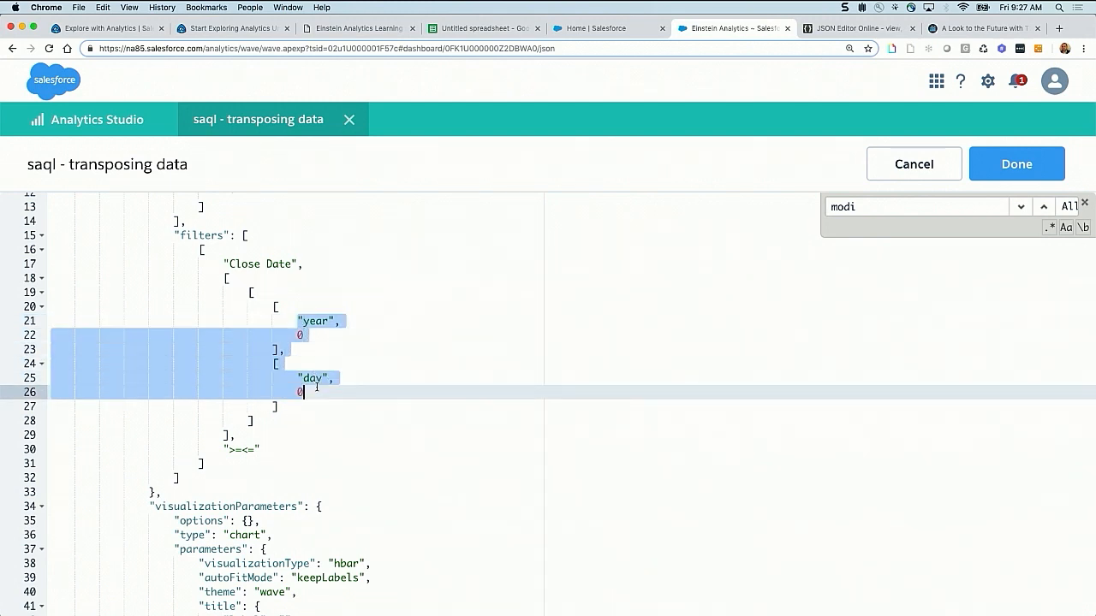
pyautogui.click(308, 390)
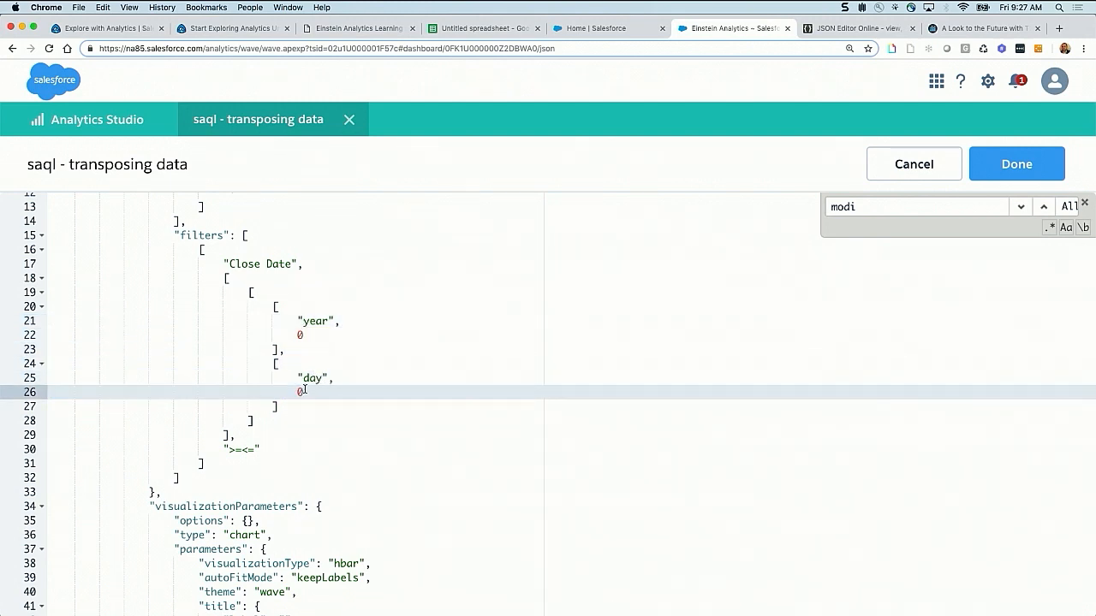
# Set the "day" offset at the end of the Close Date filter range to -30
pyautogui.doubleClick(299, 392)
pyautogui.press('BackSpace')
pyautogui.write('-30')
# Change the end of the Close Date filter range in the JSON to "quarter" with an offset of -1
pyautogui.doubleClick(312, 376)
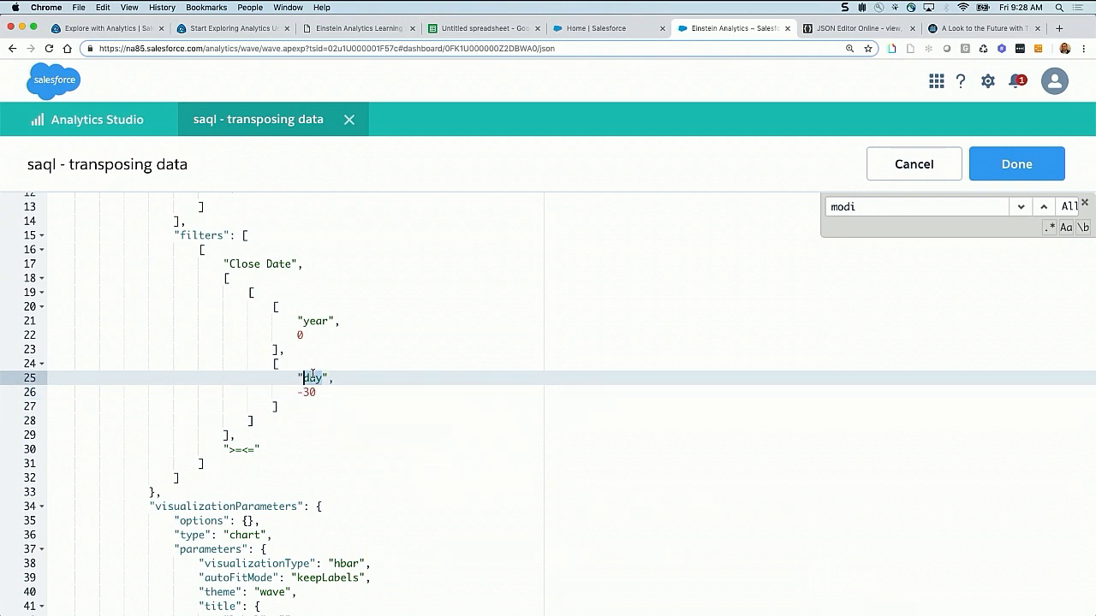
pyautogui.write('quarter')
pyautogui.press('Down')
pyautogui.press('BackSpace')
pyautogui.press('BackSpace')
pyautogui.press('BackSpace')
pyautogui.write('-1')
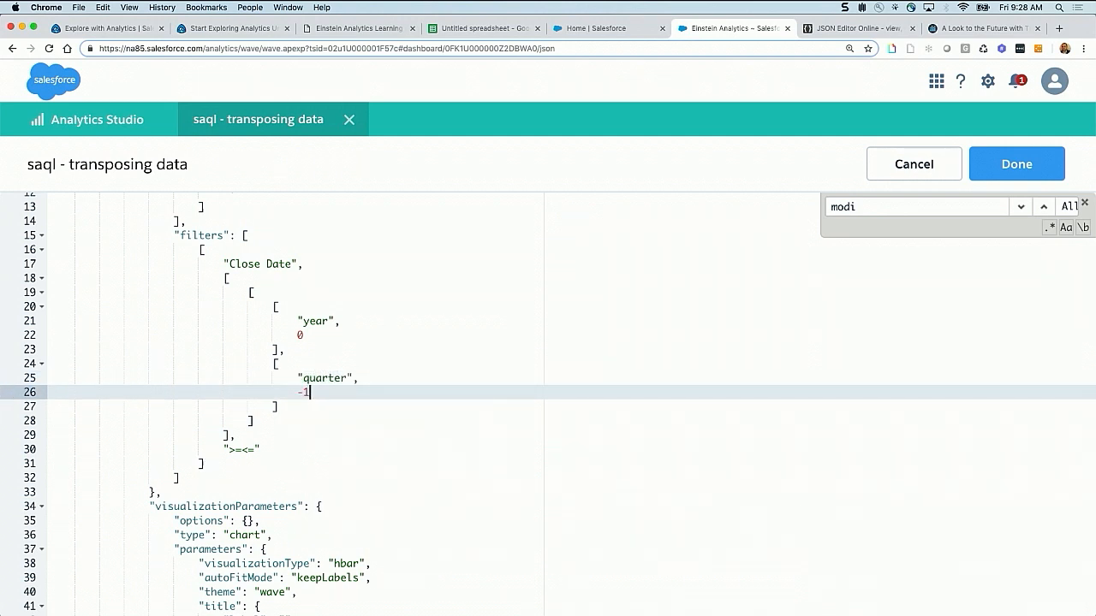
# Apply the JSON edits and place the manual_Date_modification step as a chart beside the my_Amount bar chart
pyautogui.click(991, 171)
pyautogui.moveTo(932, 403); pyautogui.dragTo(645, 328)
pyautogui.moveTo(903, 409); pyautogui.dragTo(732, 370)
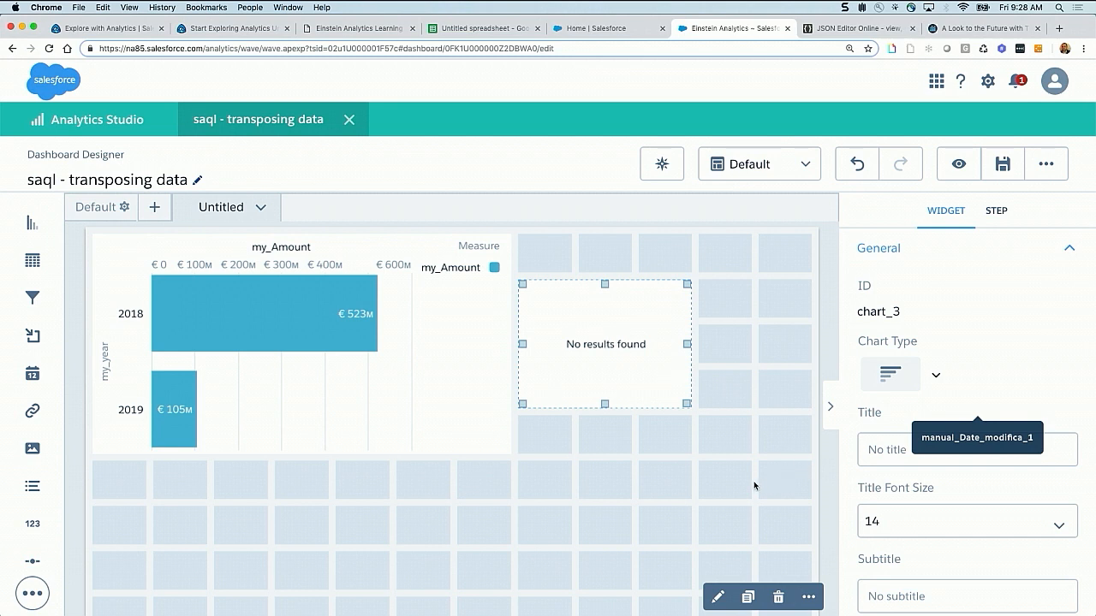
# Change the end of the manual_Date_modification step's Close Date filter range in the dashboard JSON to "day" with an offset of -30, and apply it
pyautogui.press('super+e')
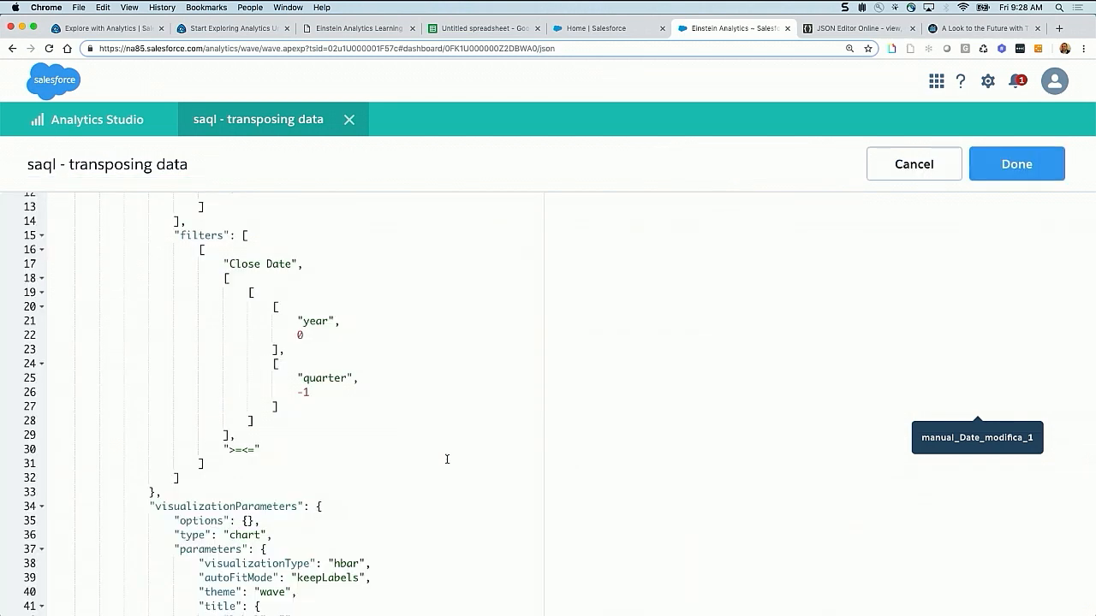
pyautogui.click(308, 392)
pyautogui.doubleClick(326, 378)
pyautogui.write('day')
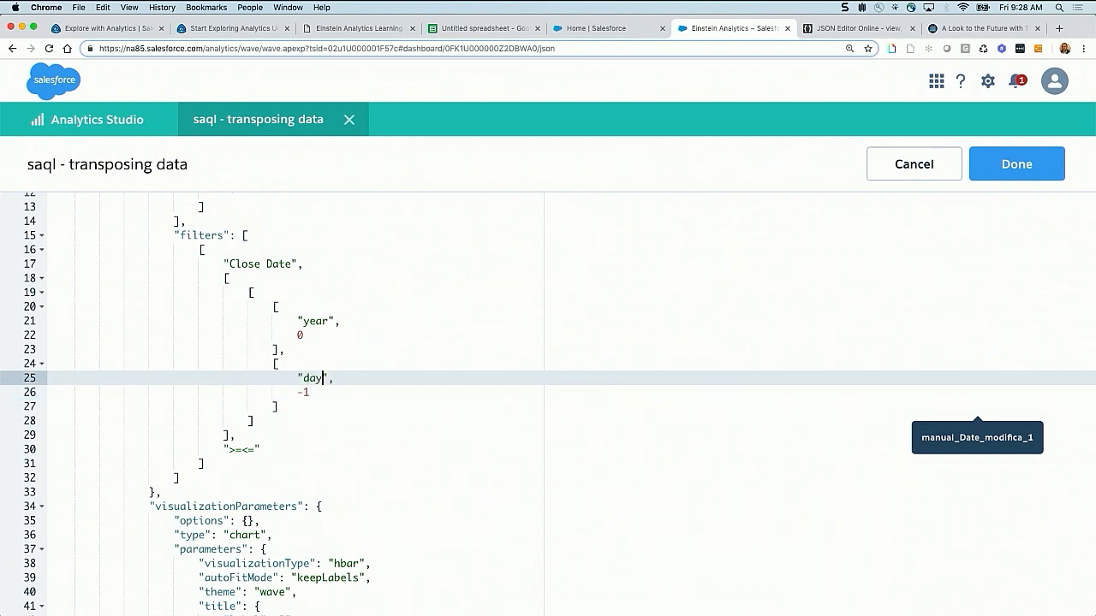
pyautogui.click(310, 393)
pyautogui.press('BackSpace')
pyautogui.press('BackSpace')
pyautogui.write('-30')
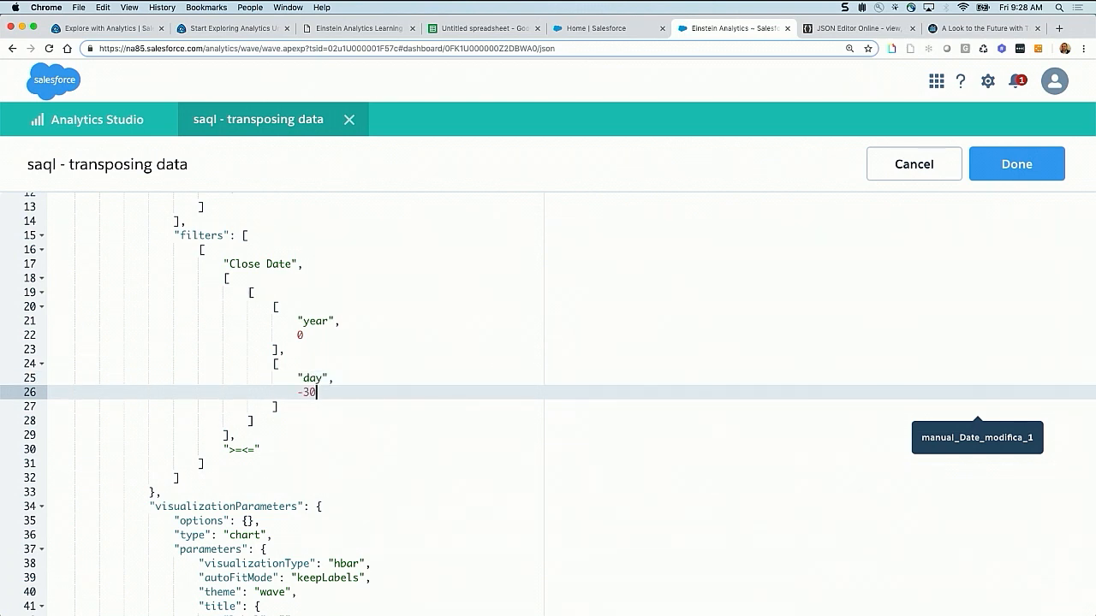
pyautogui.click(1017, 166)
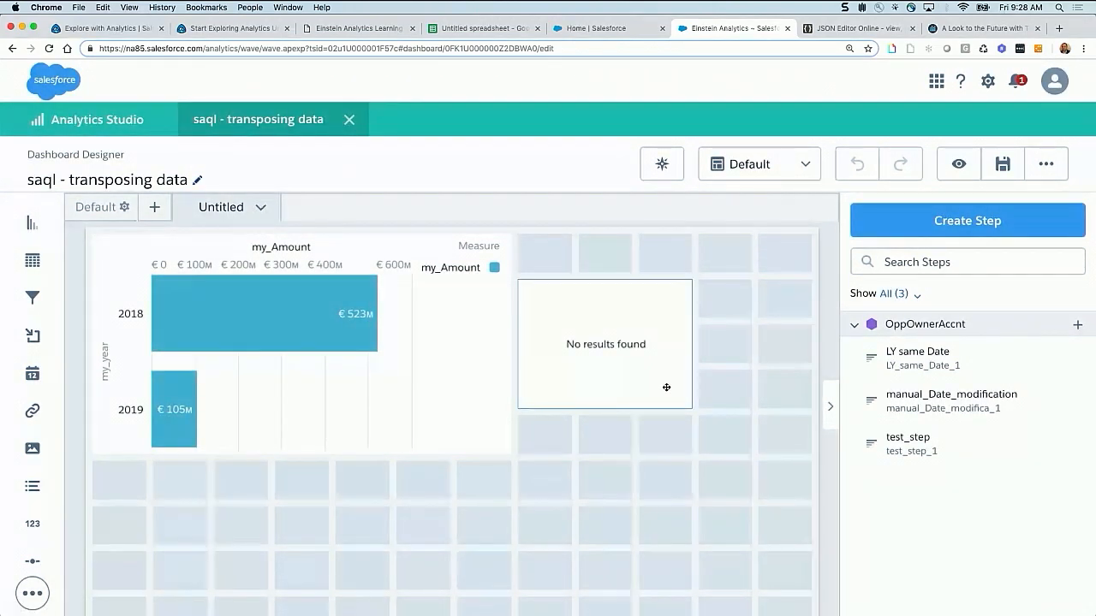
# Open the manual_Date_modification step from its dashboard chart to inspect its results, and close it without updating
pyautogui.click(631, 364)
pyautogui.doubleClick(610, 351)
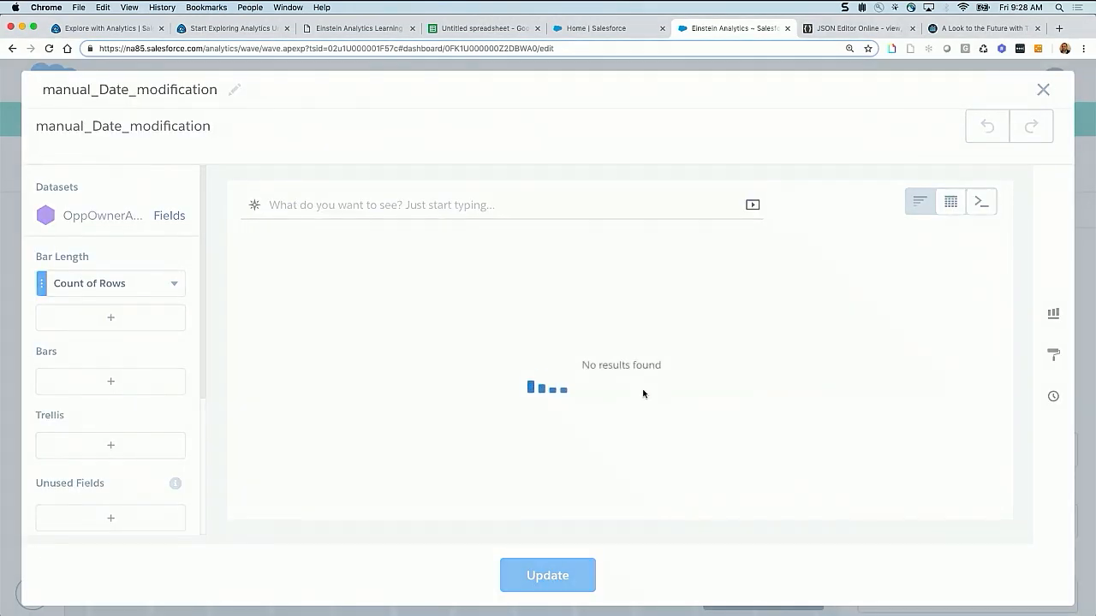
pyautogui.click(1043, 89)
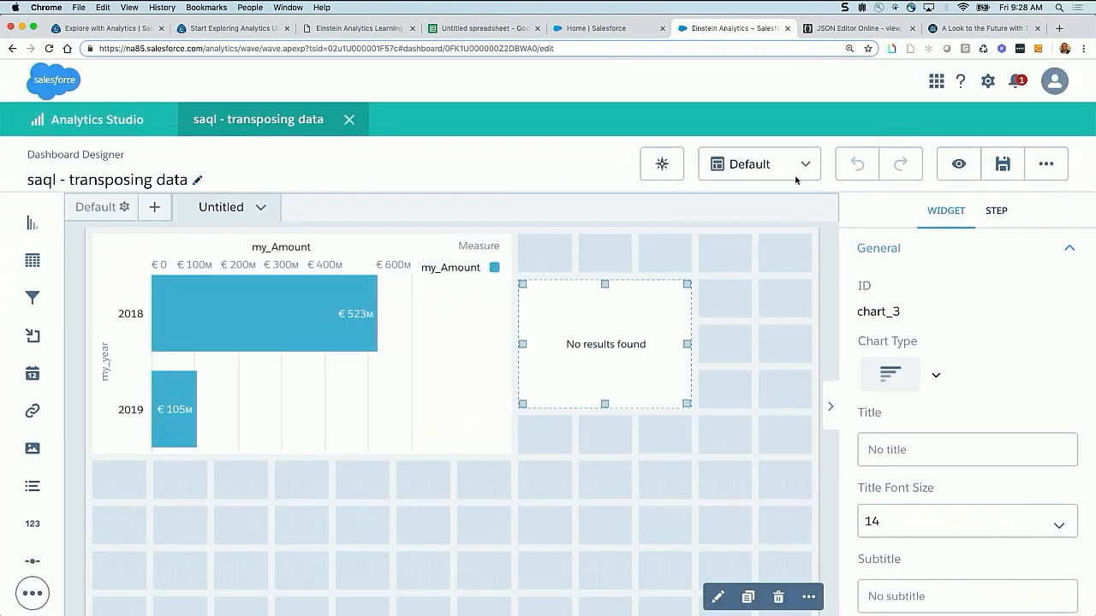
# In the dashboard JSON, set the Close Date filter's "day" offset to 30 and its "year" offset to -1, and apply the changes
pyautogui.press('super+e')
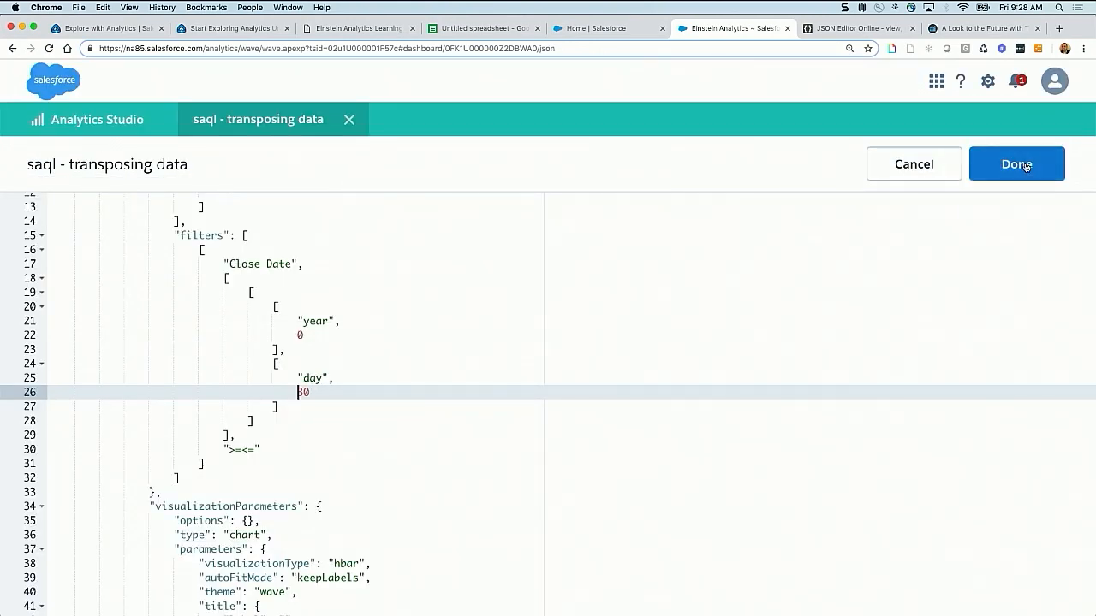
pyautogui.click(300, 335)
pyautogui.press('BackSpace')
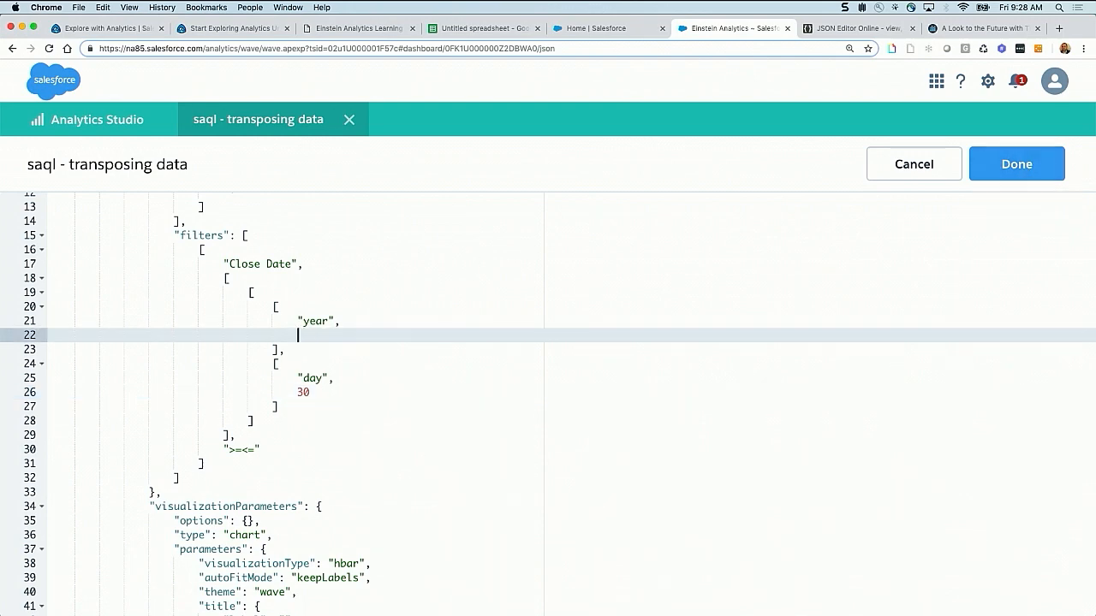
pyautogui.write('-1')
pyautogui.click(1014, 164)
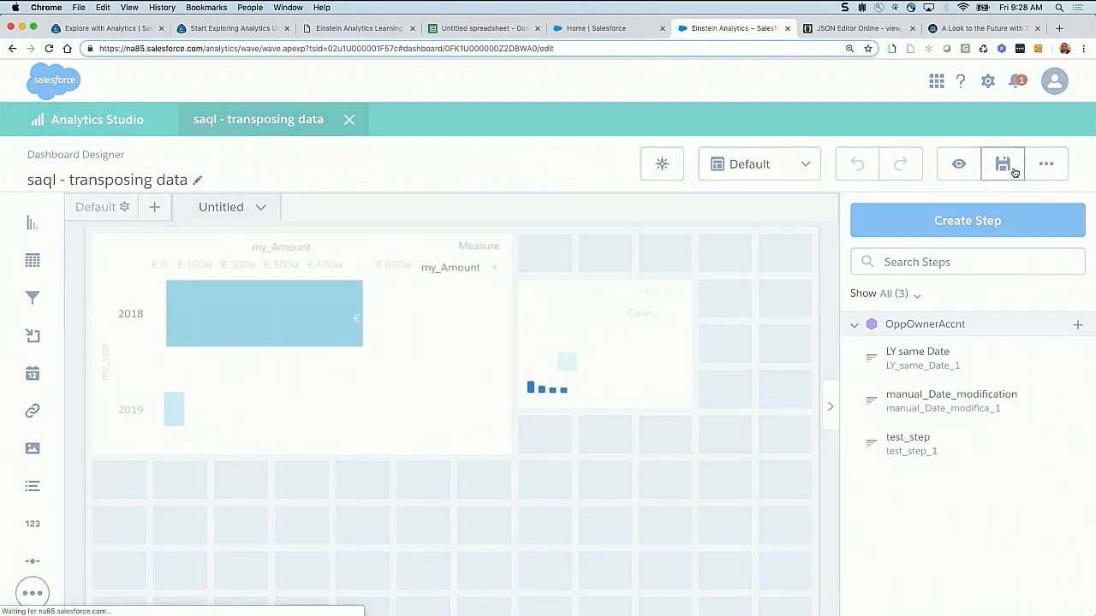
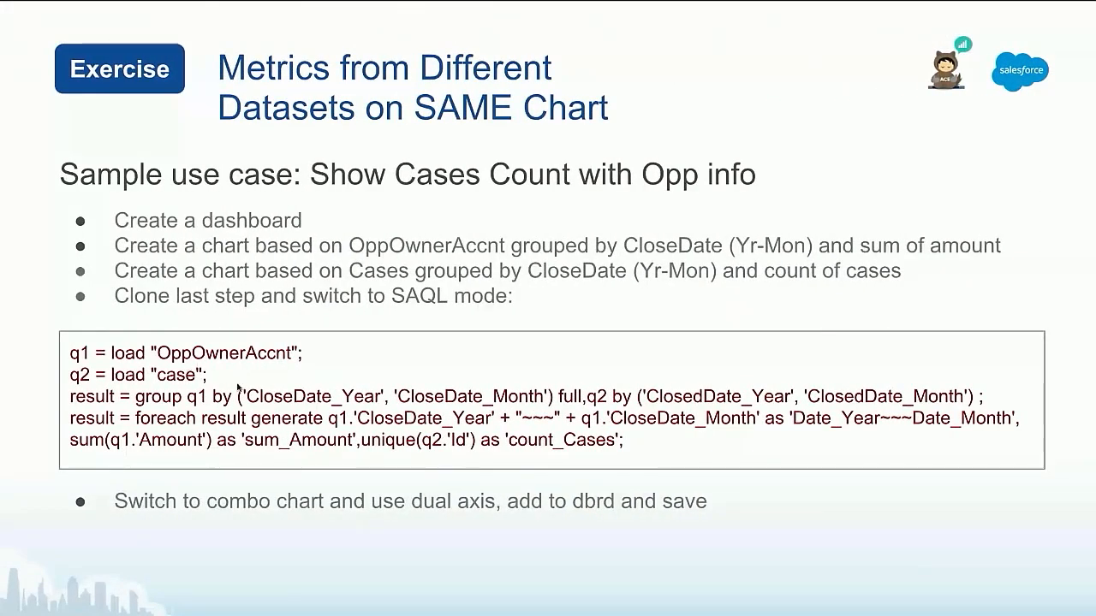
# Create a step on the OppOwnerAccnt dataset showing the Sum of Amount grouped by Close Date (Year-Month)
pyautogui.hotkey('ctrl', 'Right')
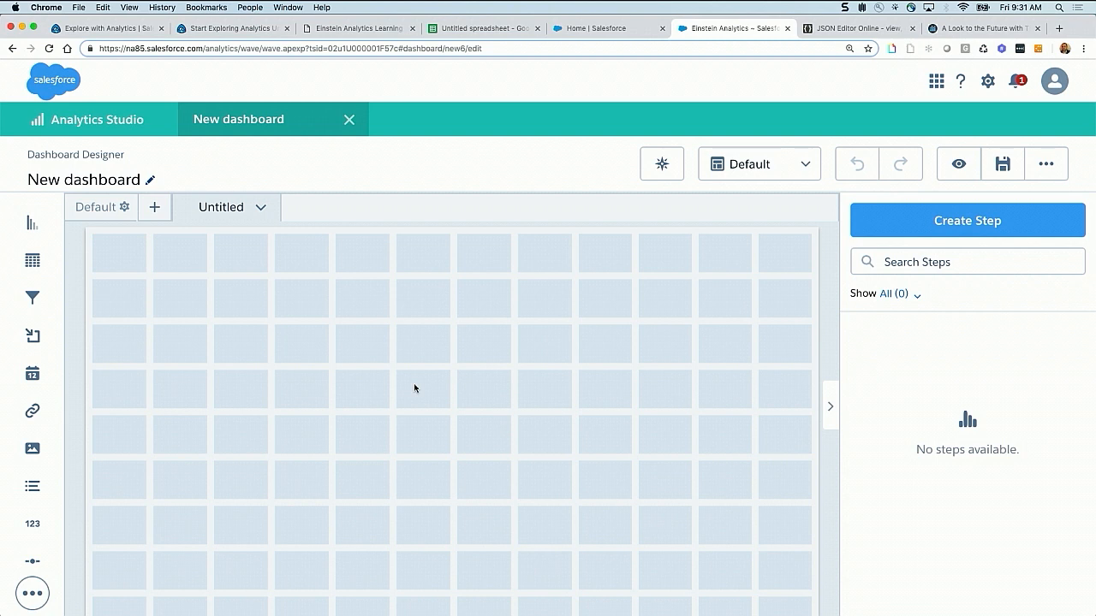
pyautogui.click(944, 222)
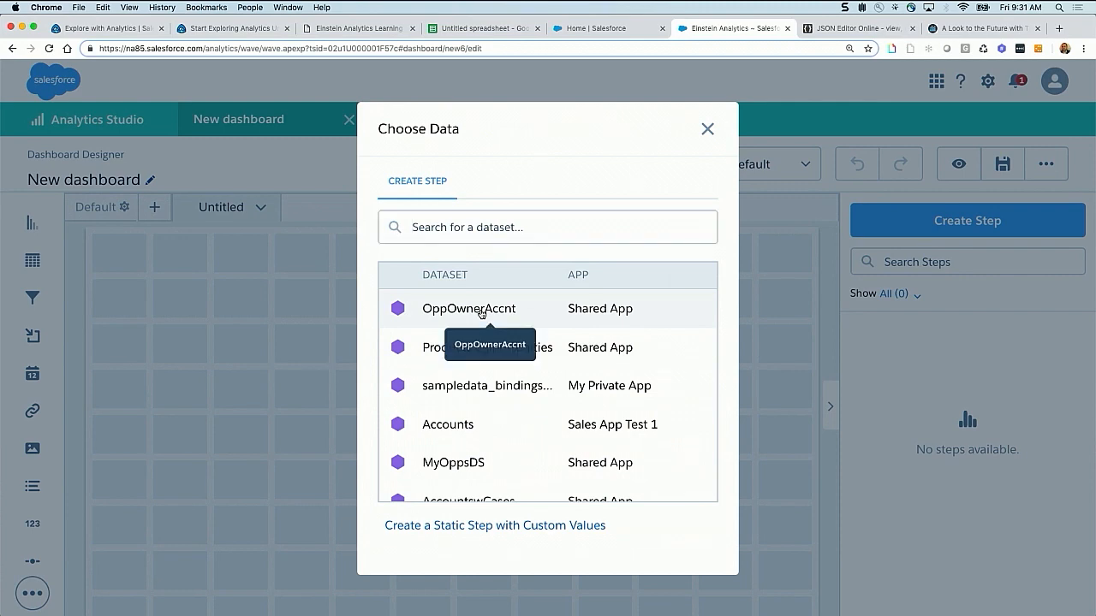
pyautogui.click(482, 310)
pyautogui.click(94, 283)
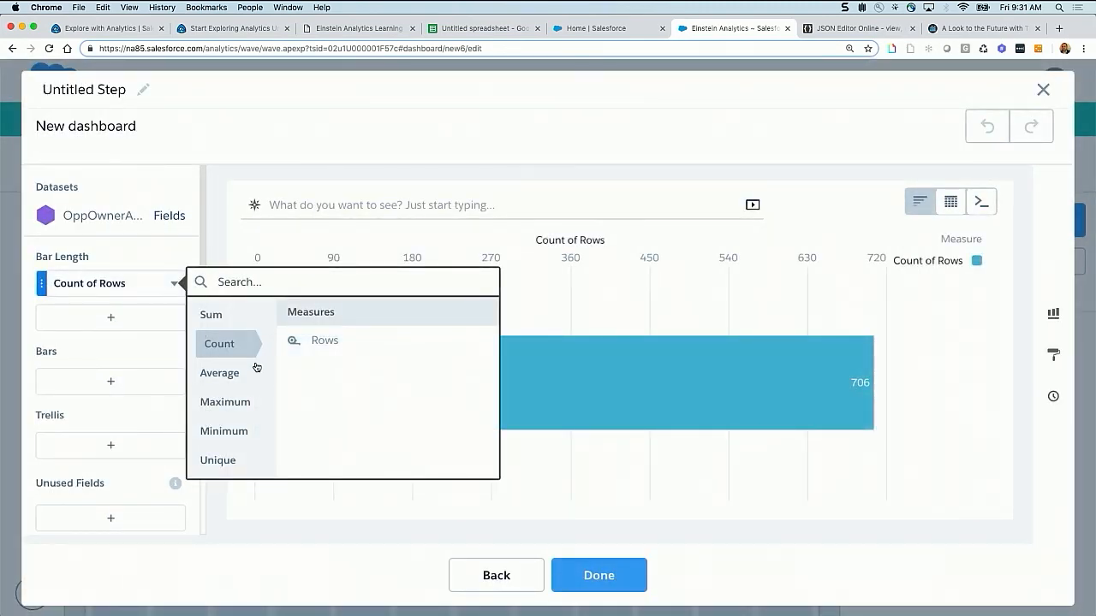
pyautogui.moveTo(232, 320)
pyautogui.click(335, 340)
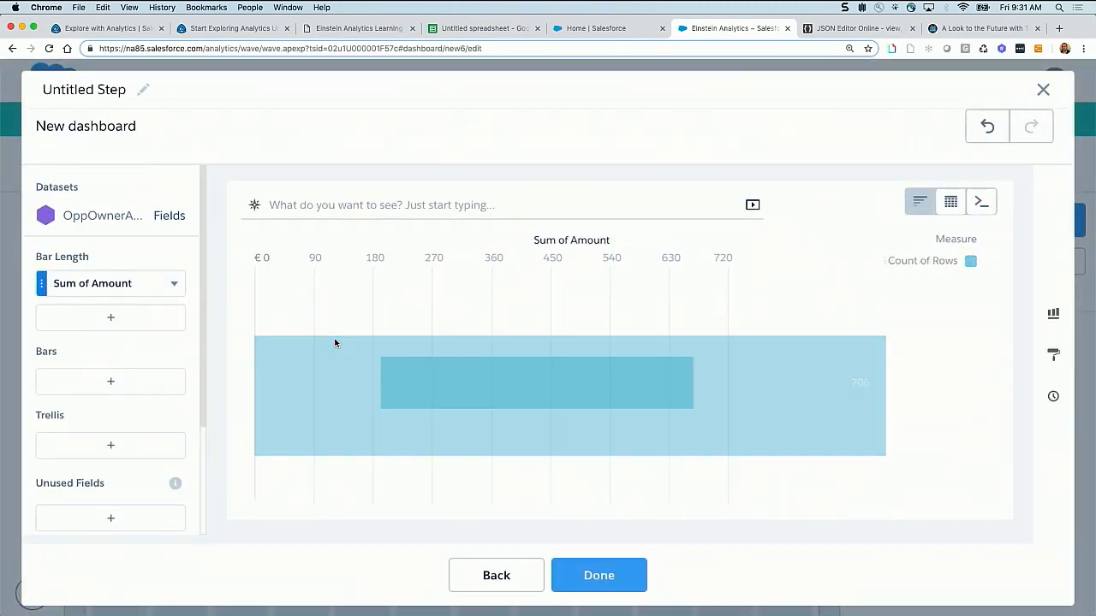
pyautogui.click(113, 383)
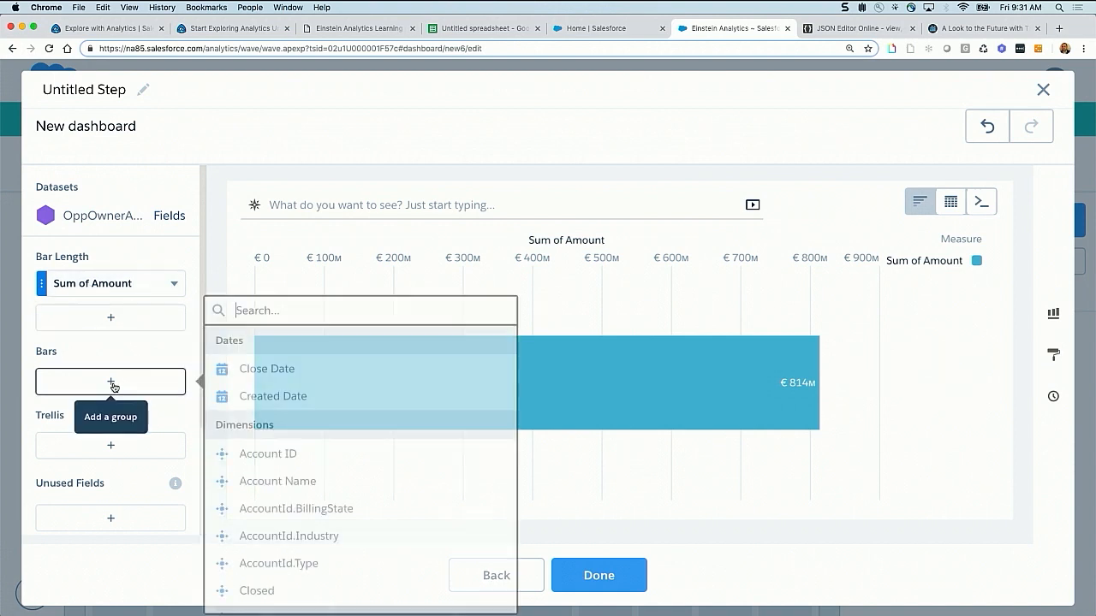
pyautogui.click(276, 371)
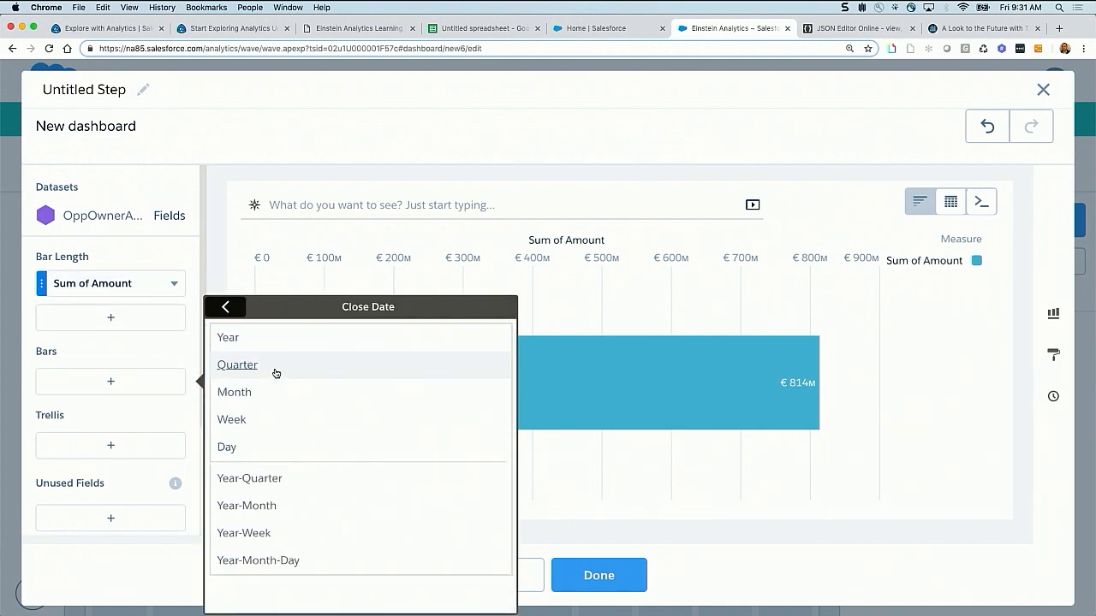
pyautogui.click(283, 509)
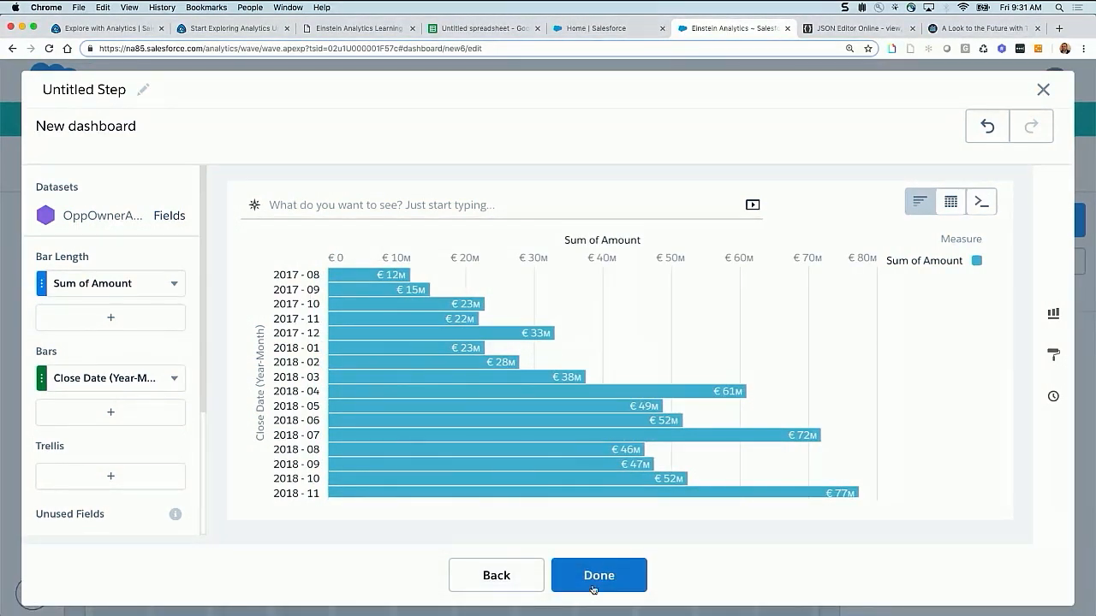
# Switch the step to SAQL mode, review how its query concatenates Close Date year and month, and finish the step
pyautogui.click(981, 202)
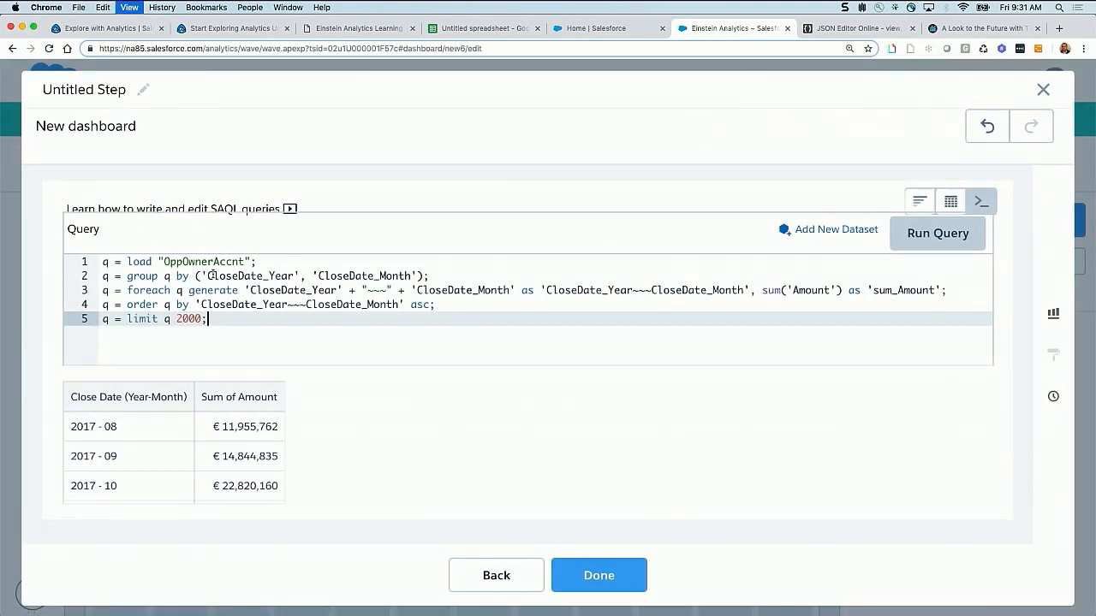
pyautogui.press('super+equal')
pyautogui.moveTo(232, 306); pyautogui.dragTo(535, 322)
pyautogui.click(430, 322)
pyautogui.moveTo(419, 322); pyautogui.dragTo(463, 324)
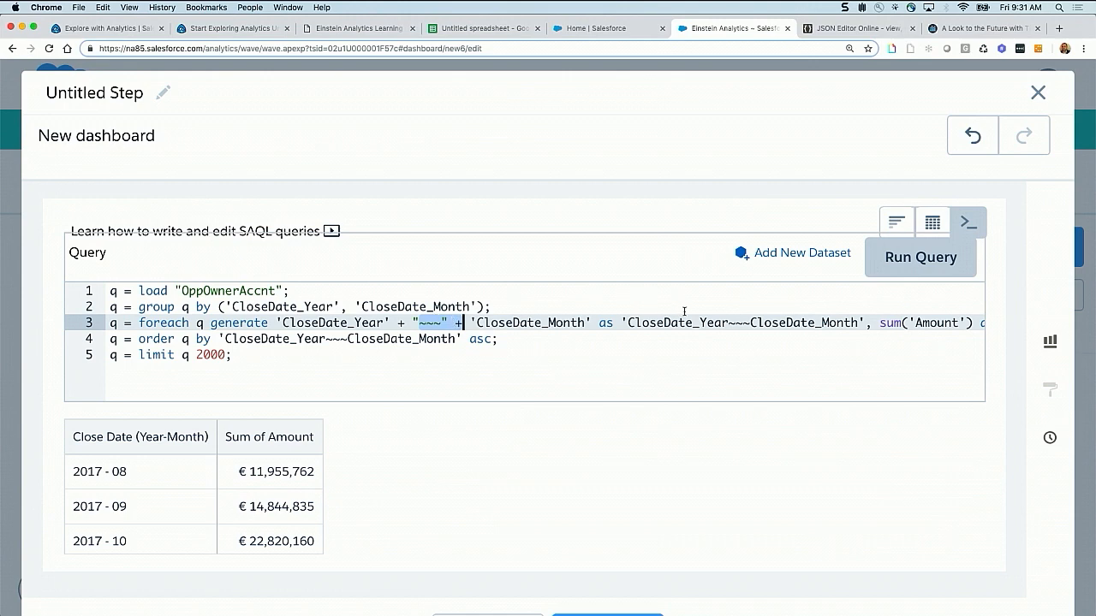
pyautogui.press('super+minus')
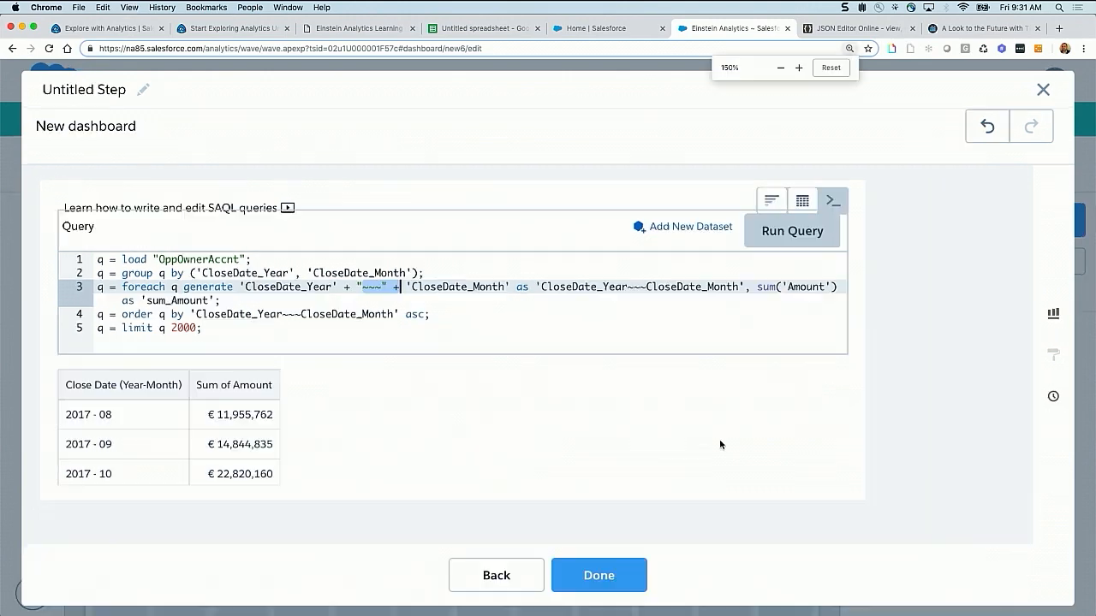
pyautogui.click(600, 575)
# Rename the OppOwnerAccnt step as opps and update it
pyautogui.moveTo(905, 361)
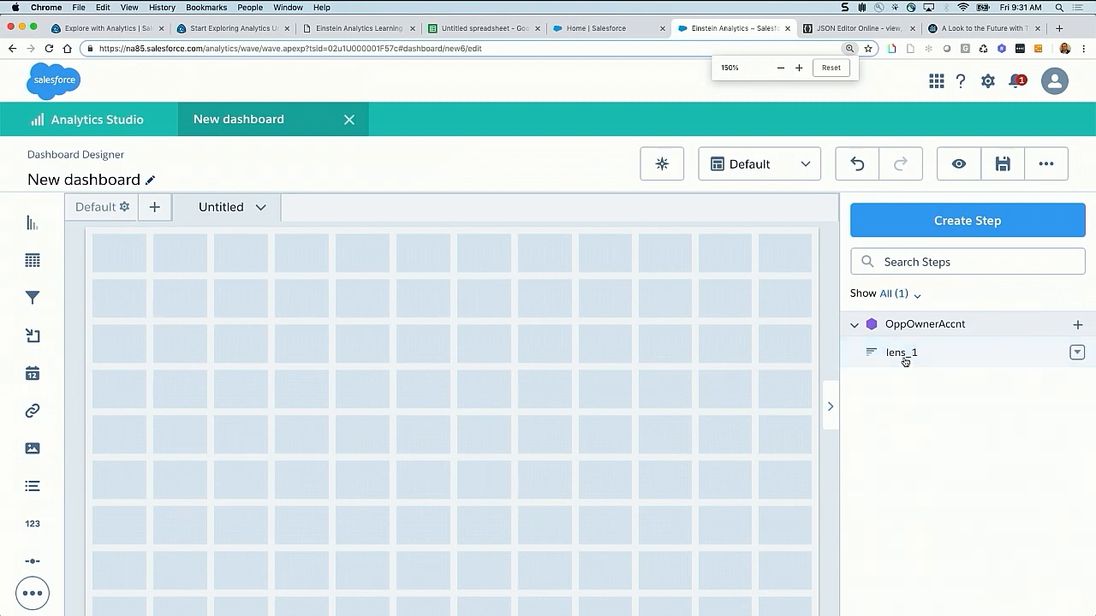
pyautogui.click(1076, 355)
pyautogui.click(1021, 370)
pyautogui.click(68, 89)
pyautogui.doubleClick(69, 89)
pyautogui.write('opp')
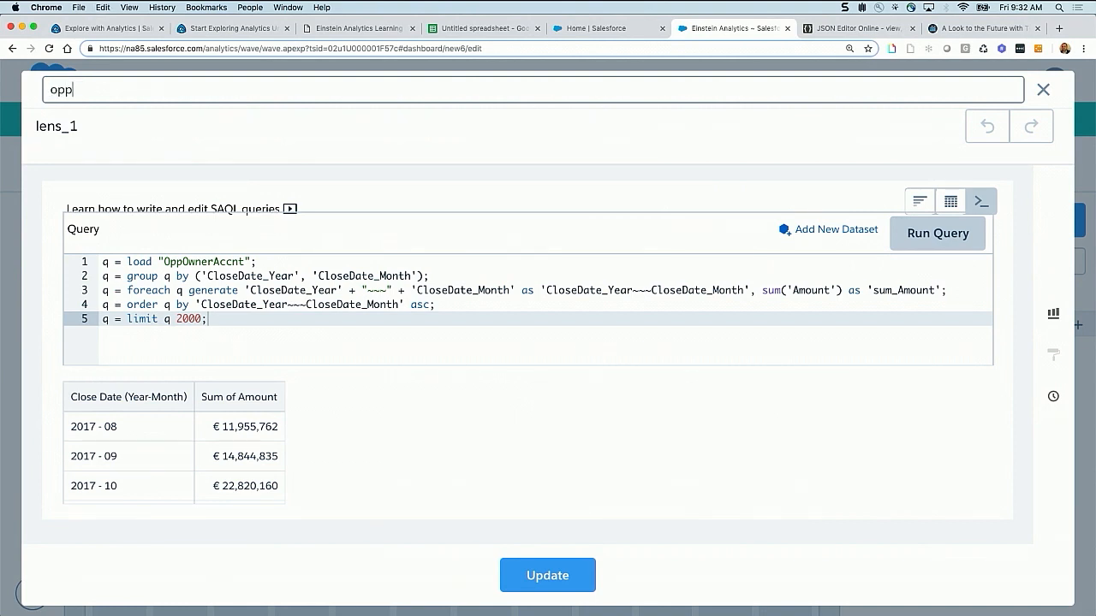
pyautogui.write('s')
pyautogui.click(523, 576)
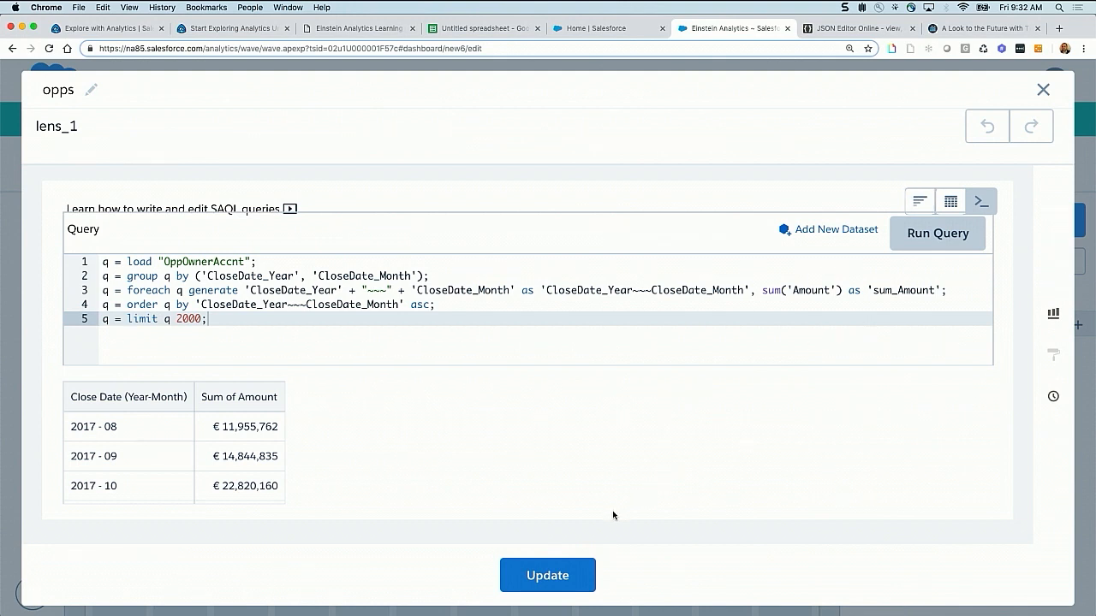
pyautogui.click(565, 581)
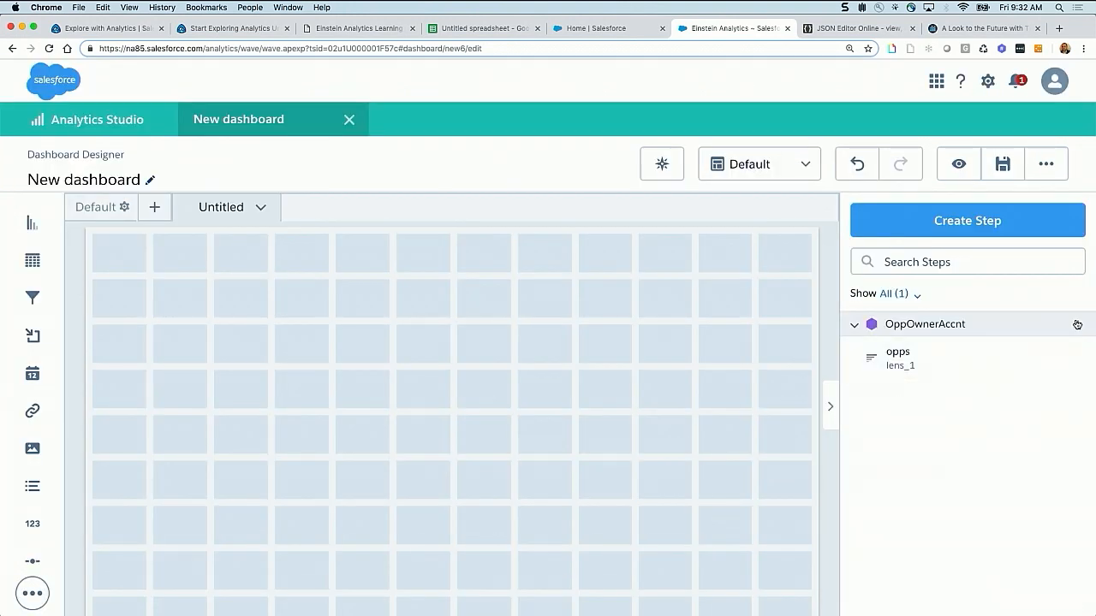
# Create a step on the Cases dataset showing the Count of Rows grouped by Closed Date (Year-Month)
pyautogui.click(957, 226)
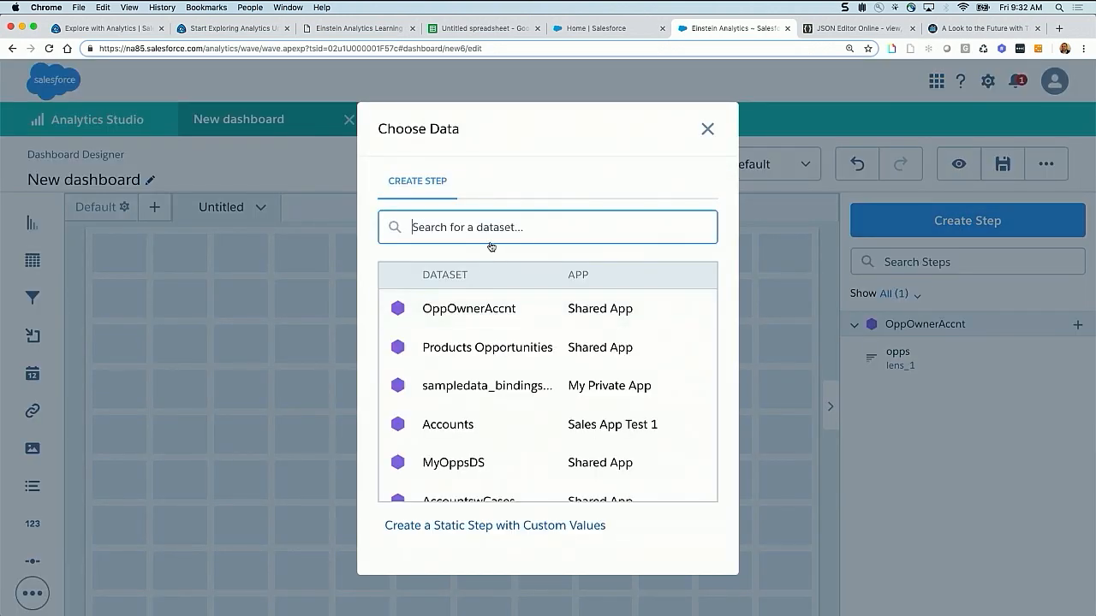
pyautogui.write('case')
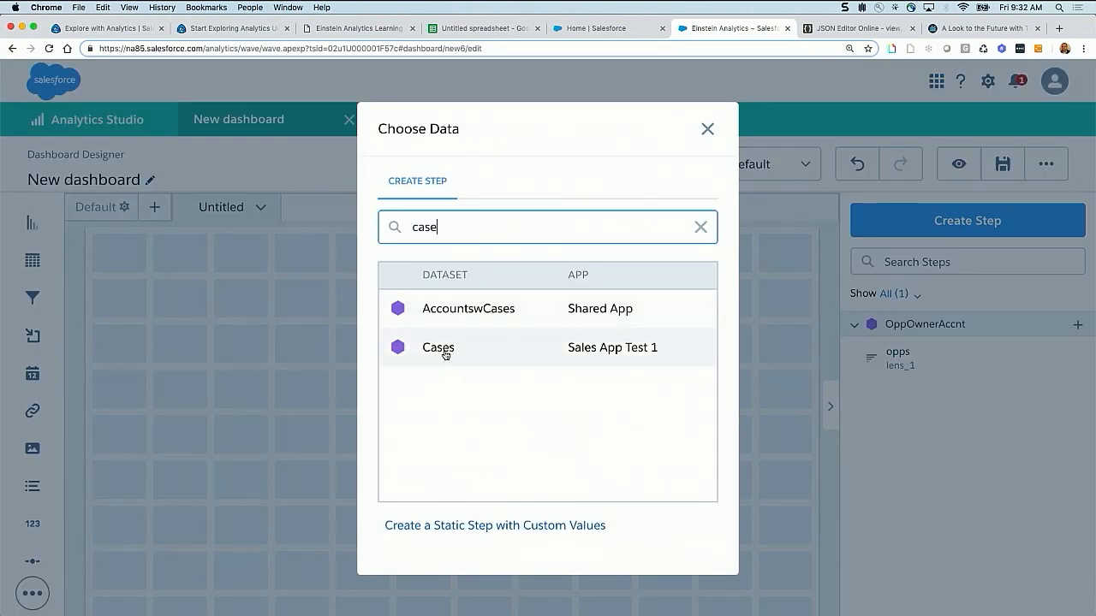
pyautogui.click(443, 347)
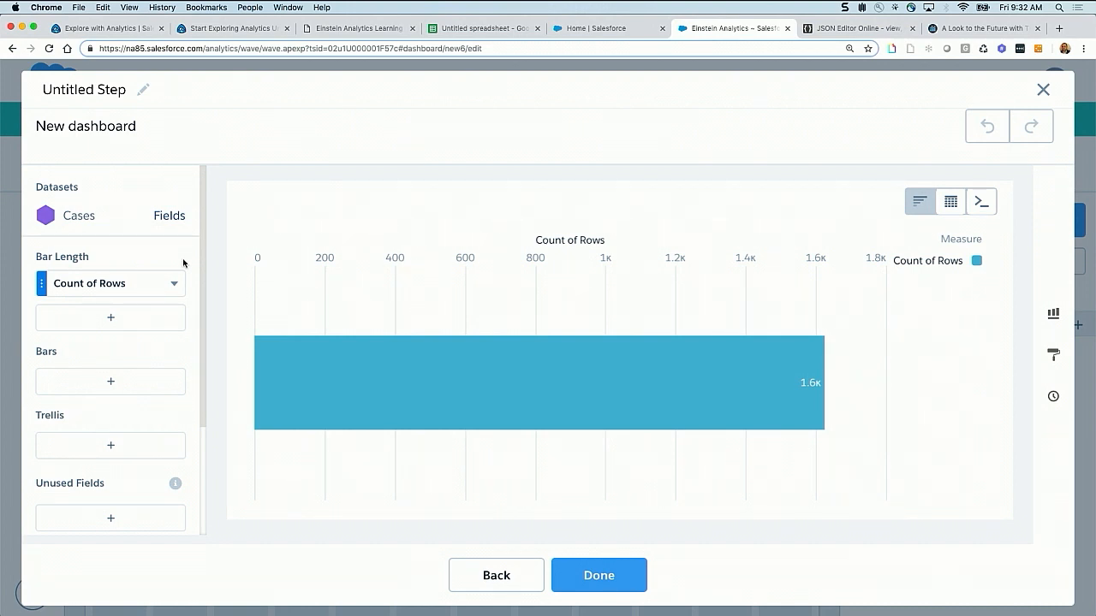
pyautogui.click(98, 288)
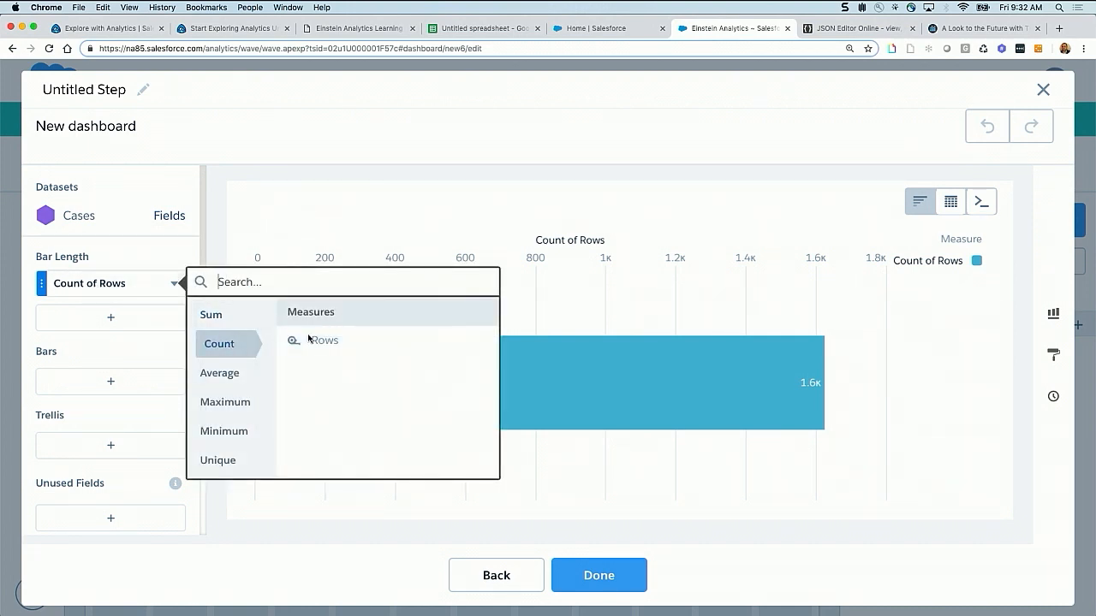
pyautogui.click(111, 381)
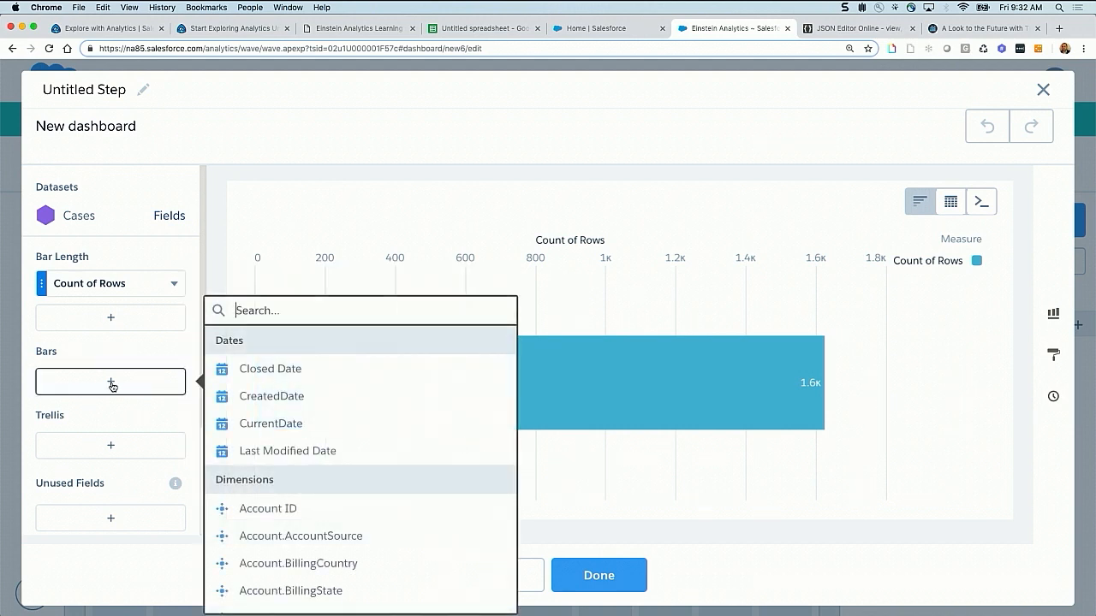
pyautogui.click(282, 370)
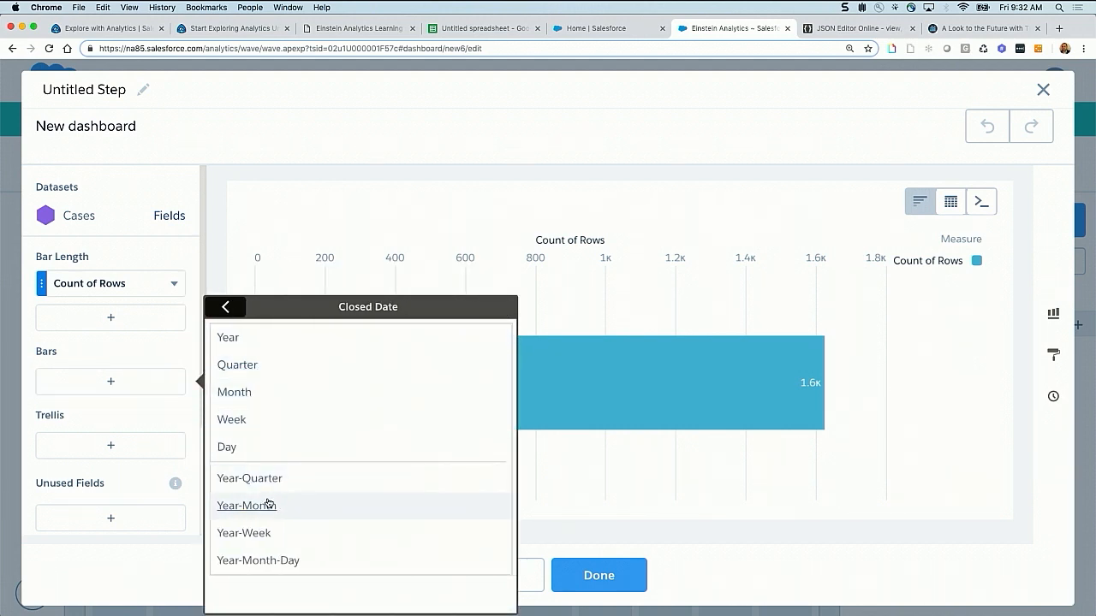
pyautogui.click(267, 503)
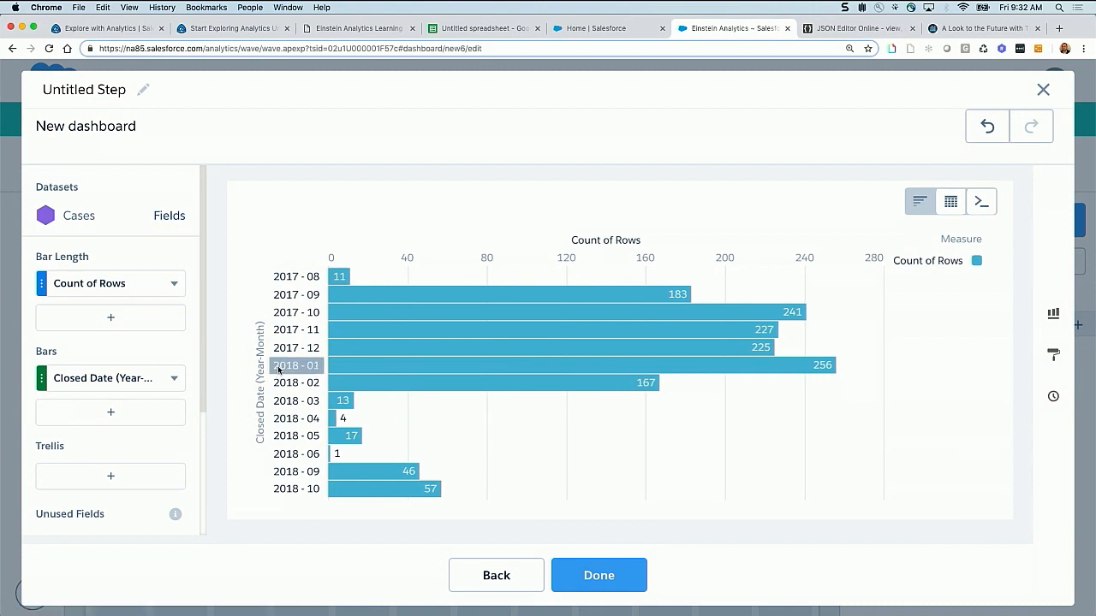
# Switch the Cases step to SAQL mode and review its dataset name and Closed Date grouping fields
pyautogui.click(980, 204)
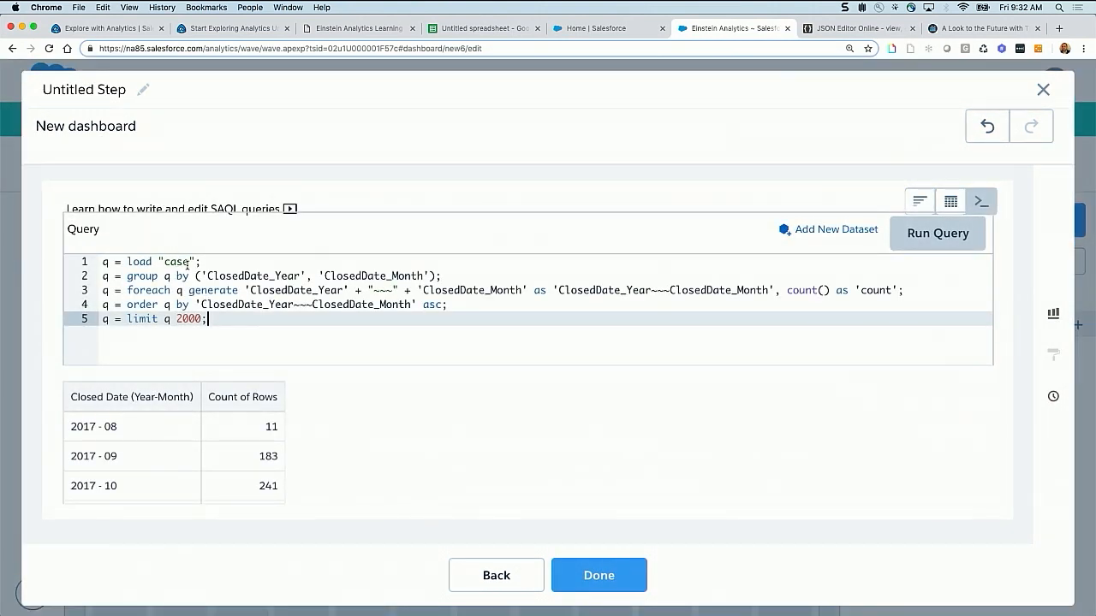
pyautogui.press('super+plus')
pyautogui.moveTo(212, 290); pyautogui.dragTo(329, 304)
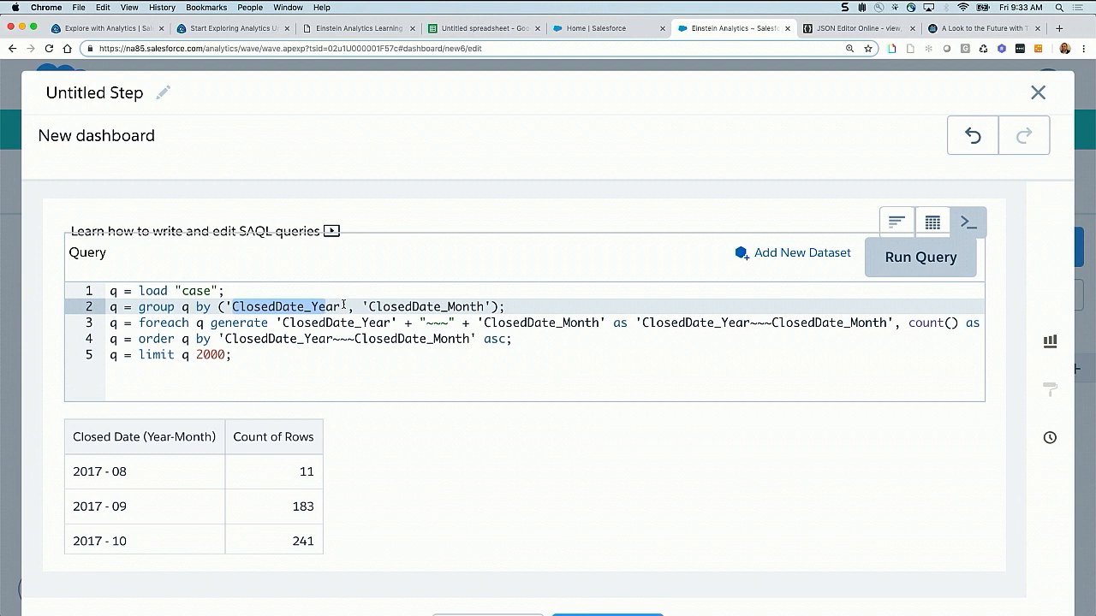
# Switch to JSON Editor Online and load the file "Advanced - exercises syntaxfile.json" from disk
pyautogui.click(837, 33)
pyautogui.click(667, 82)
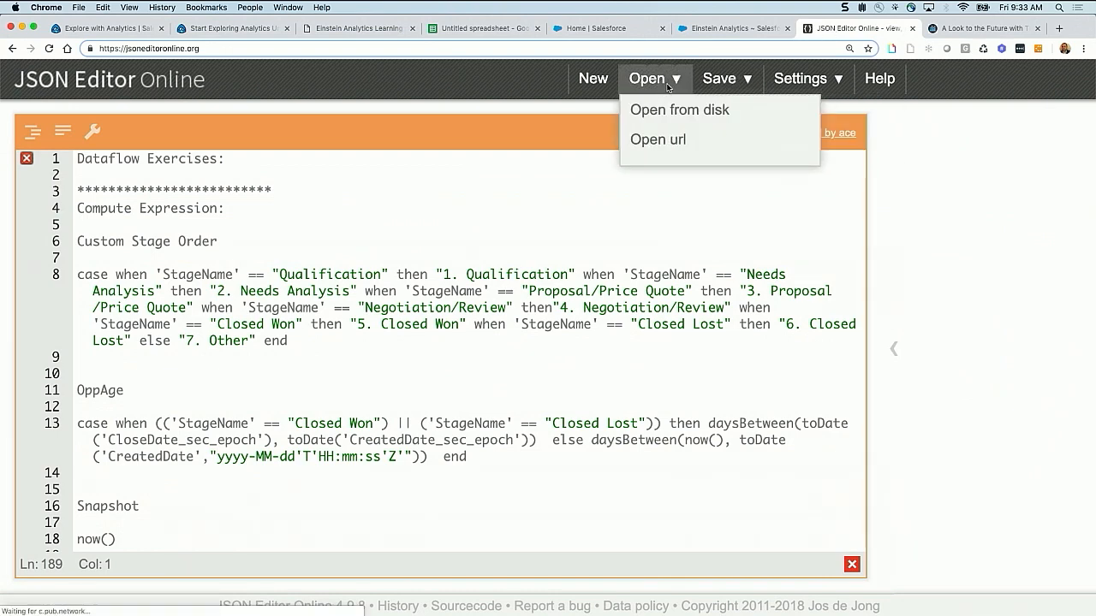
pyautogui.click(665, 111)
pyautogui.click(390, 324)
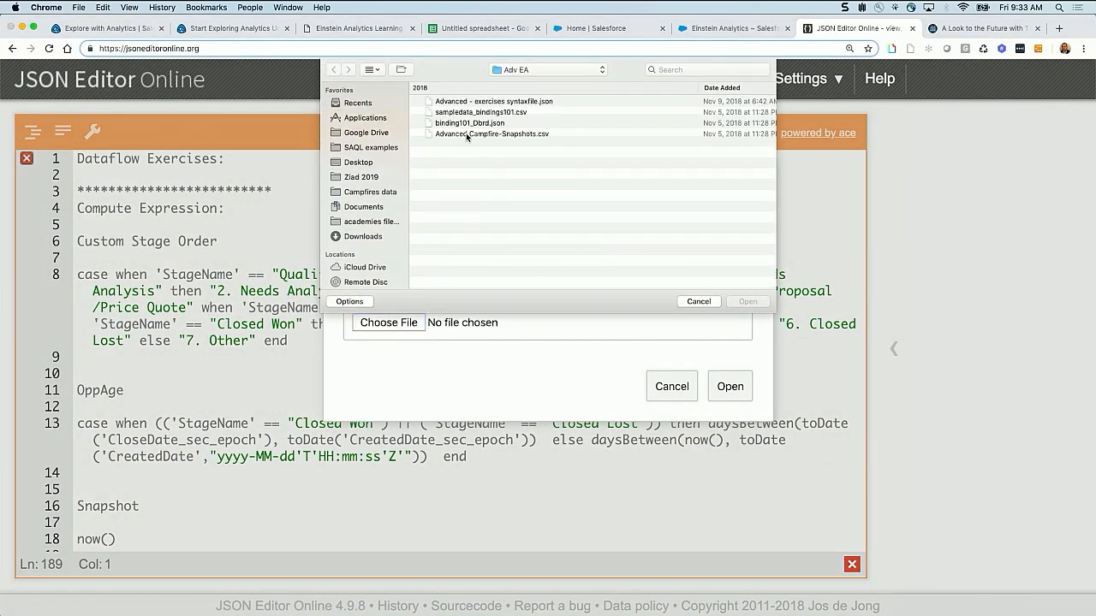
pyautogui.click(466, 135)
pyautogui.click(468, 103)
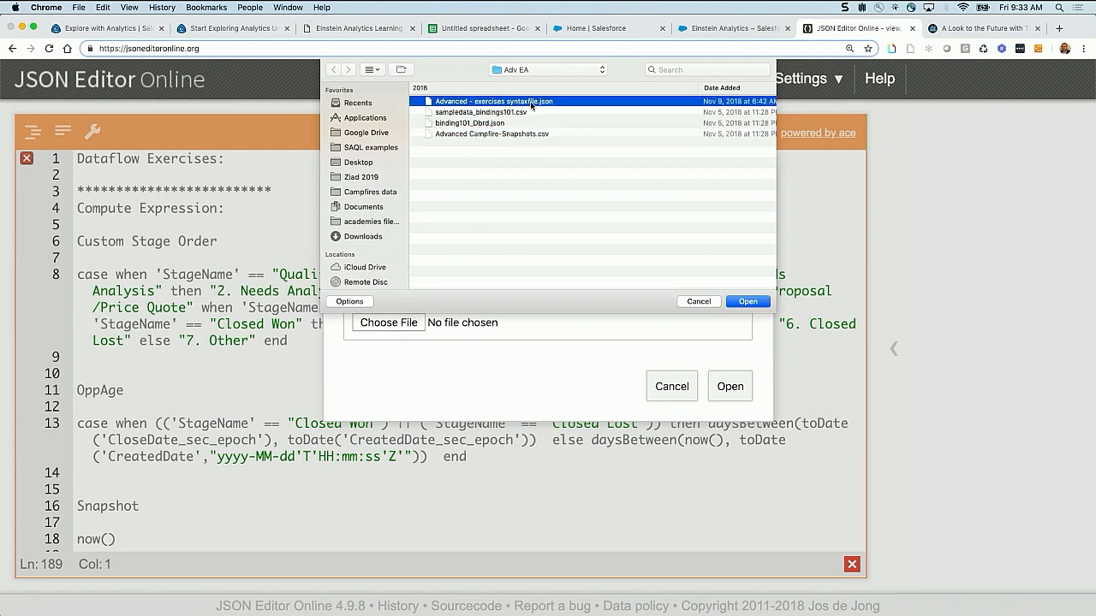
pyautogui.click(749, 302)
pyautogui.click(729, 386)
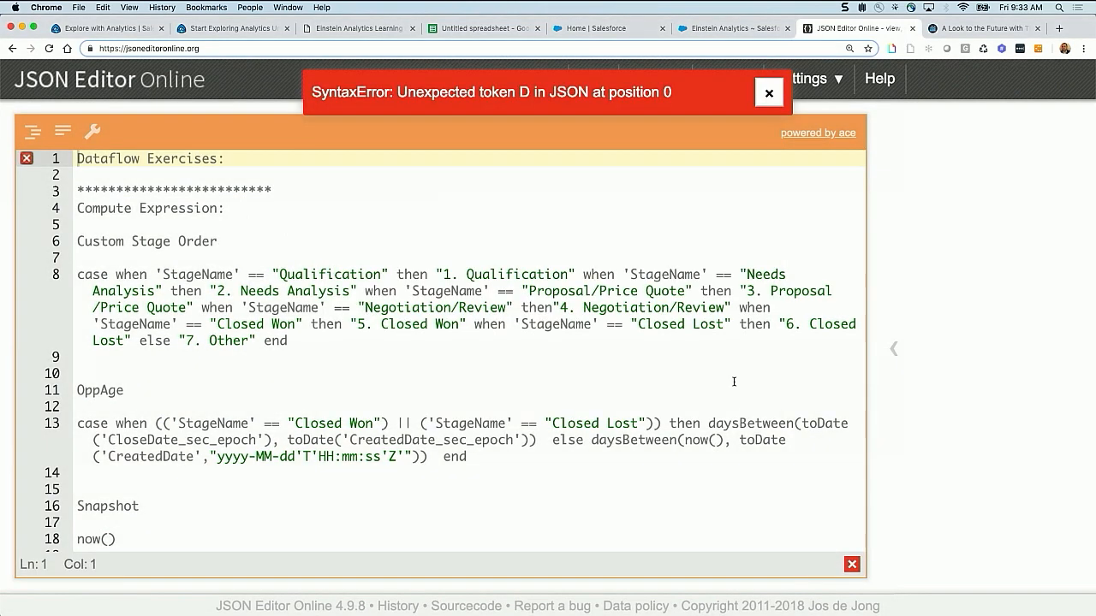
pyautogui.click(769, 93)
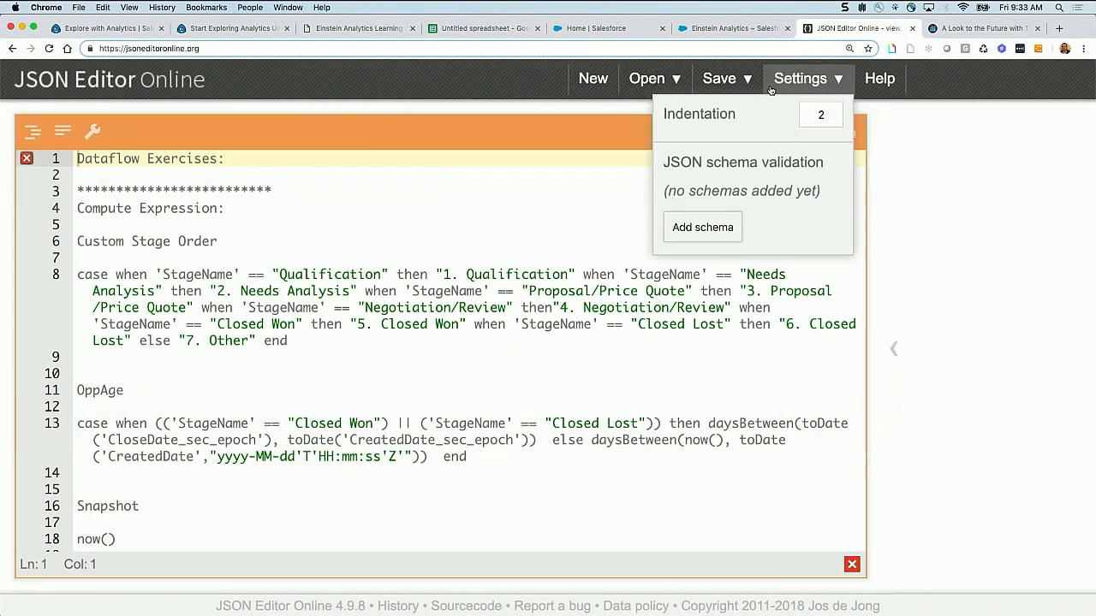
# Examine the load statements and the date grouping in the "Metrics from different dataset on same chart" query
pyautogui.scroll(-12, 336, 356)
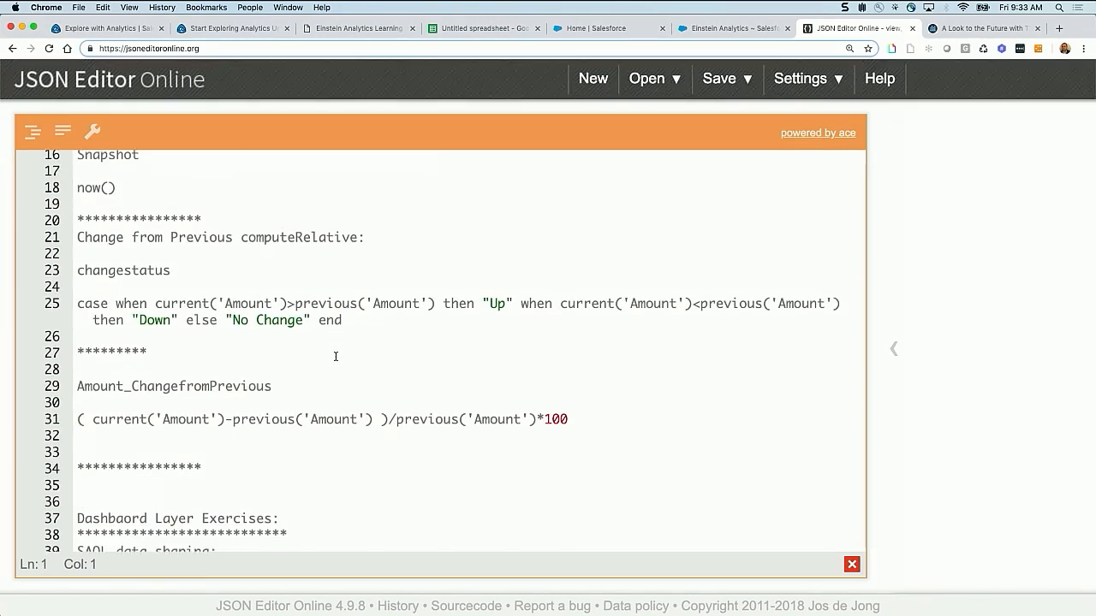
pyautogui.scroll(-6, 335, 356)
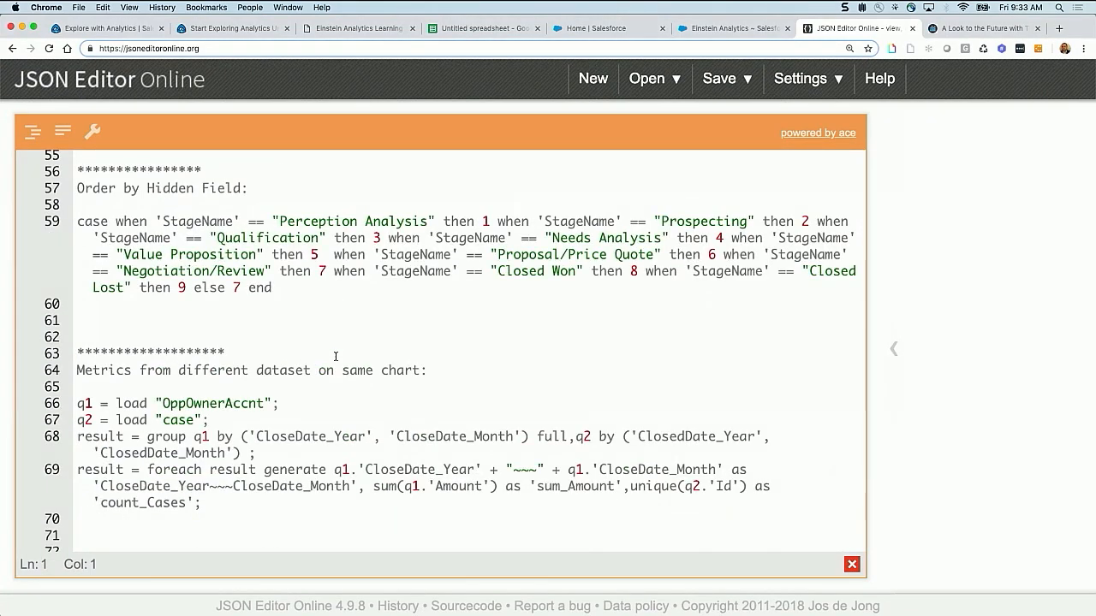
pyautogui.scroll(-4, 336, 356)
pyautogui.scroll(2, 335, 356)
pyautogui.scroll(-3, 335, 356)
pyautogui.scroll(2, 335, 356)
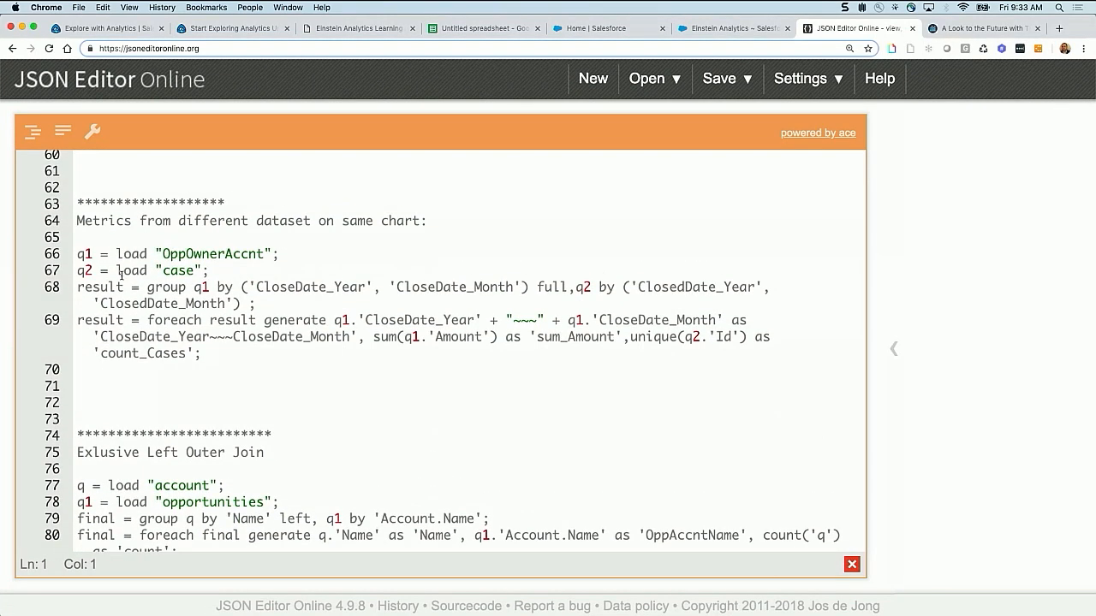
pyautogui.moveTo(77, 254); pyautogui.dragTo(284, 262)
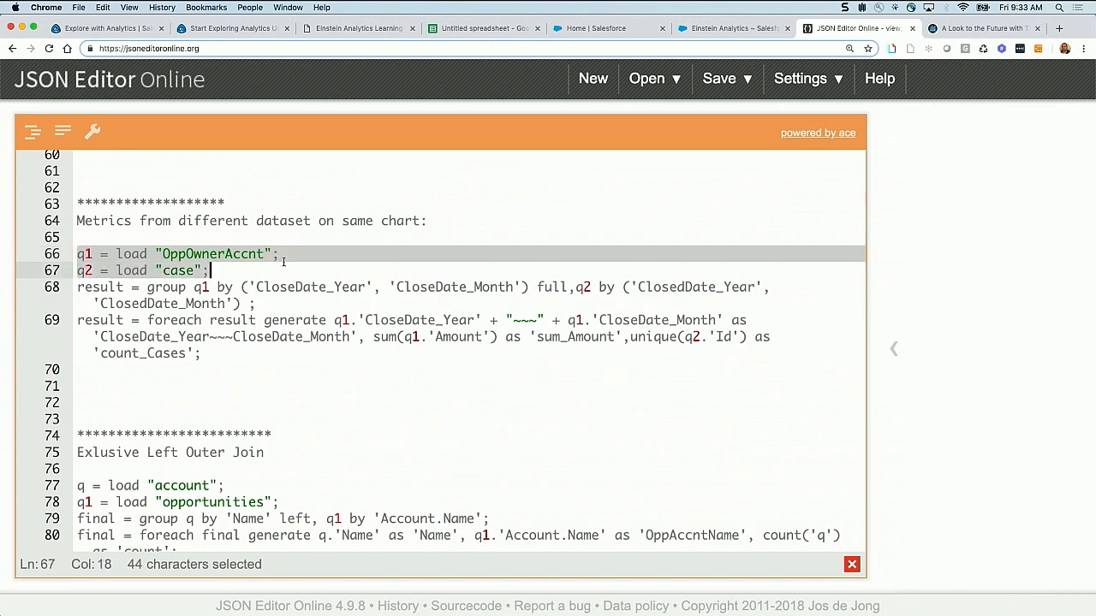
pyautogui.click(195, 254)
pyautogui.click(162, 255)
pyautogui.moveTo(163, 255); pyautogui.dragTo(366, 287)
pyautogui.click(257, 286)
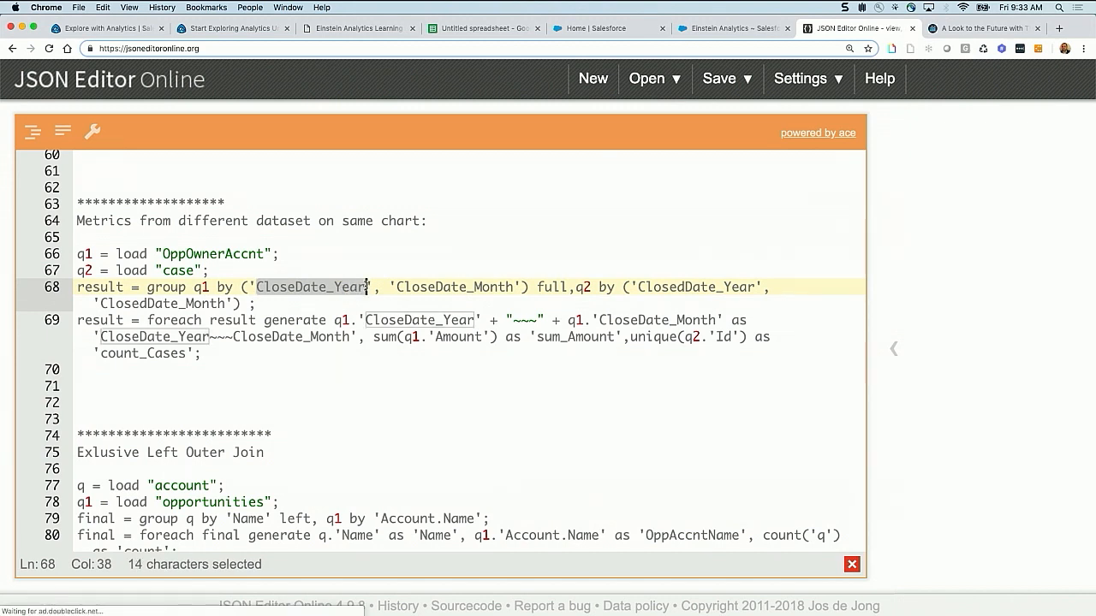
pyautogui.click(297, 287)
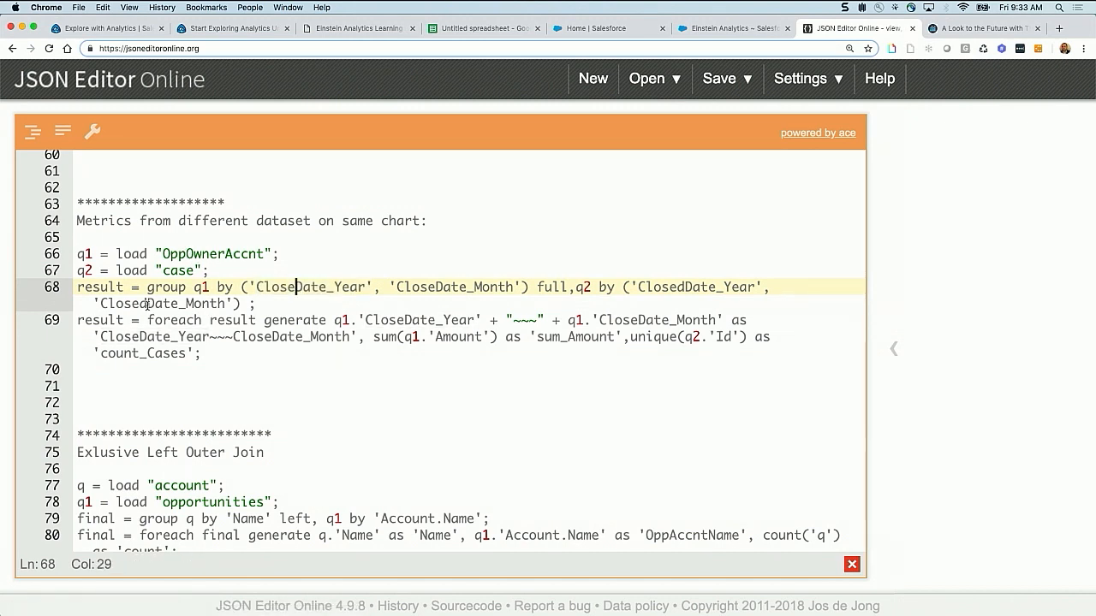
pyautogui.moveTo(149, 303); pyautogui.dragTo(141, 305)
pyautogui.click(171, 270)
# Replace the Einstein Analytics step's query with the full "Metrics from different dataset on same chart" query from JSON Editor Online
pyautogui.moveTo(203, 354); pyautogui.dragTo(70, 255)
pyautogui.hotkey('ctrl', 'c')
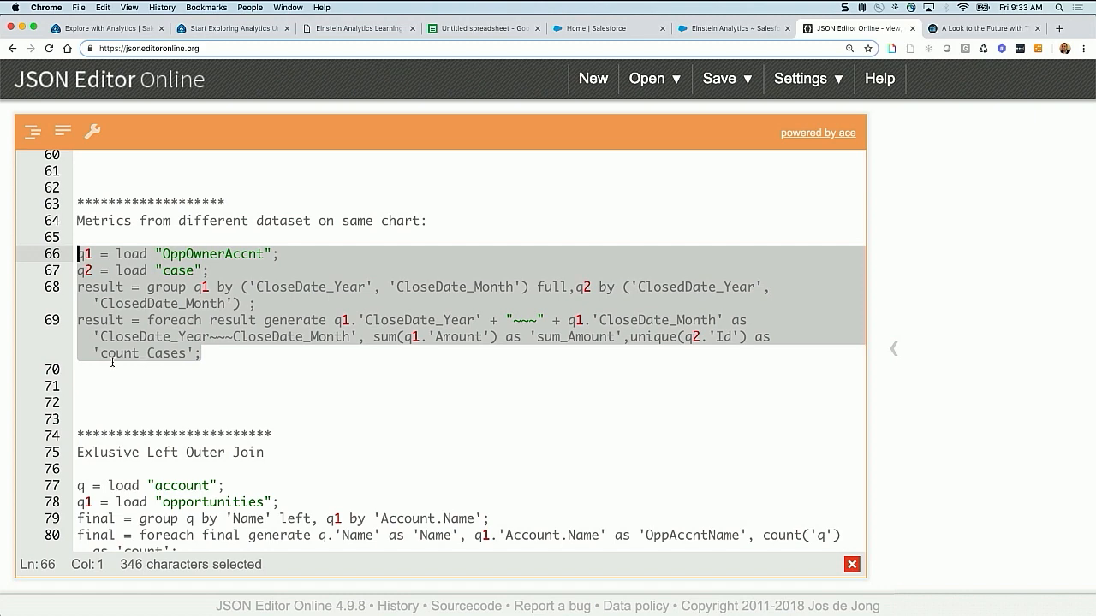
pyautogui.click(722, 29)
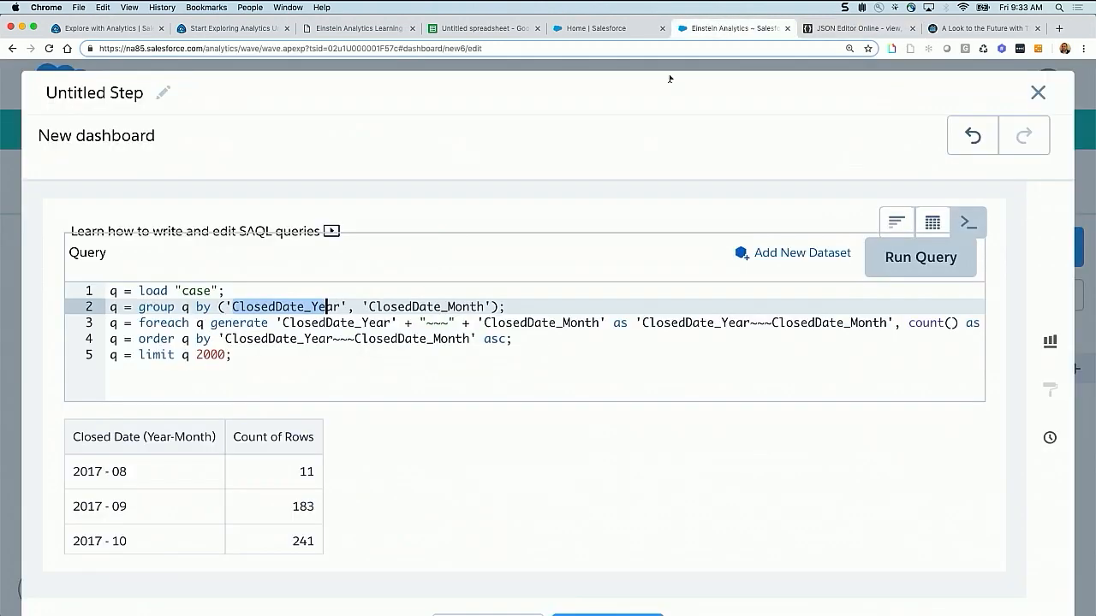
pyautogui.hotkey('ctrl', 'a')
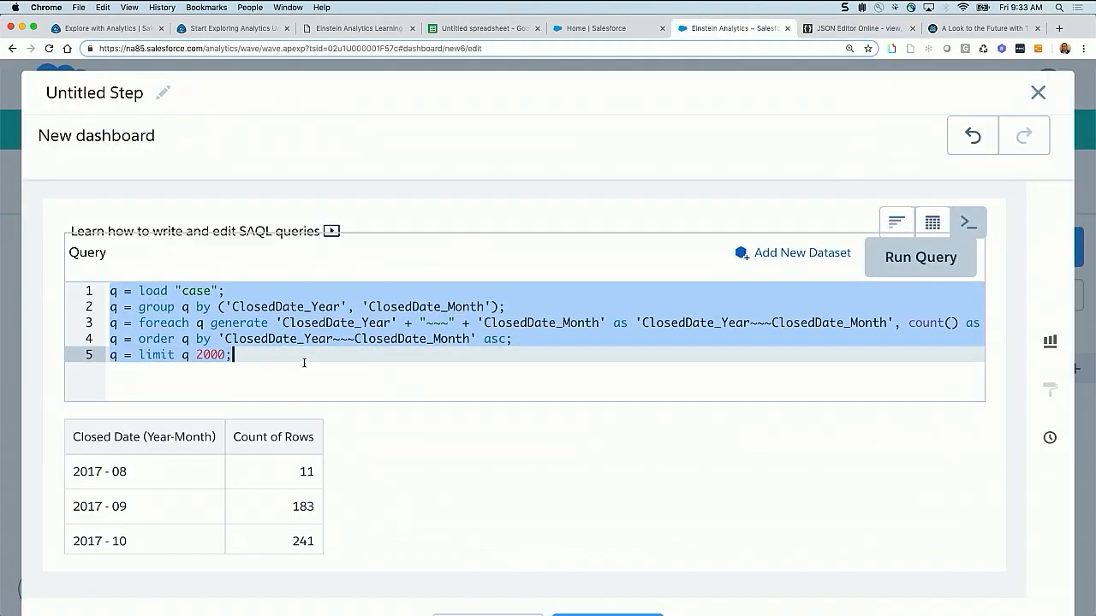
pyautogui.hotkey('ctrl', 'v')
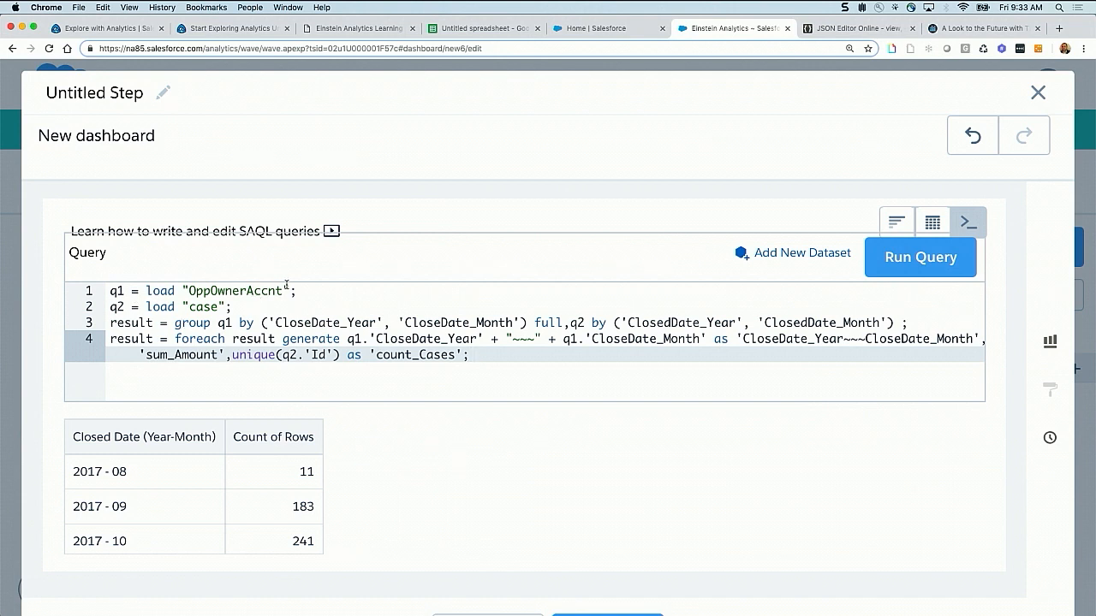
pyautogui.moveTo(189, 291); pyautogui.dragTo(283, 291)
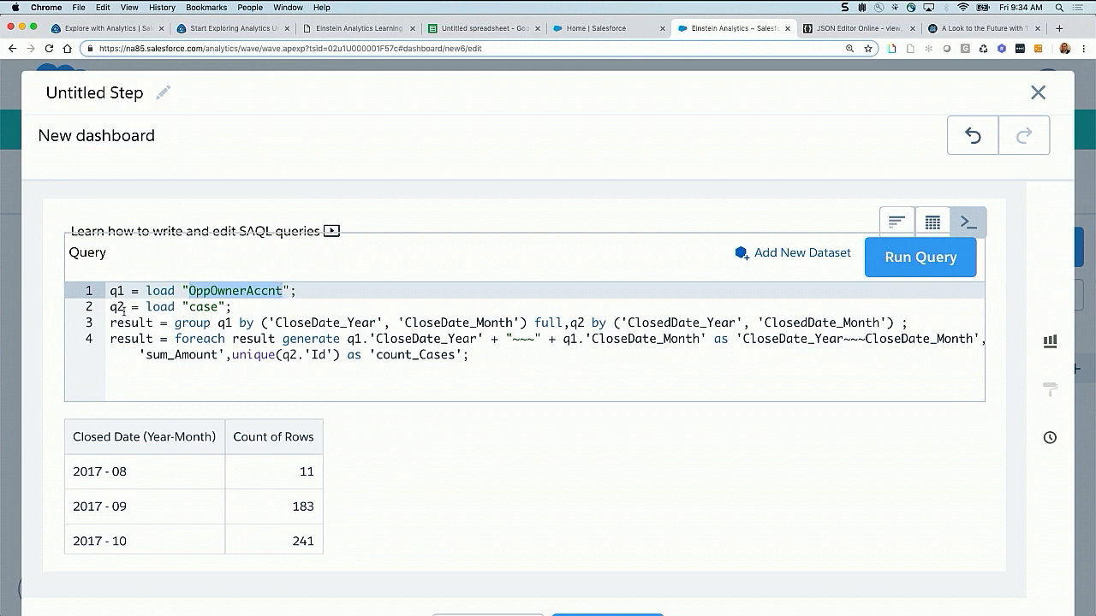
pyautogui.moveTo(103, 323); pyautogui.dragTo(528, 323)
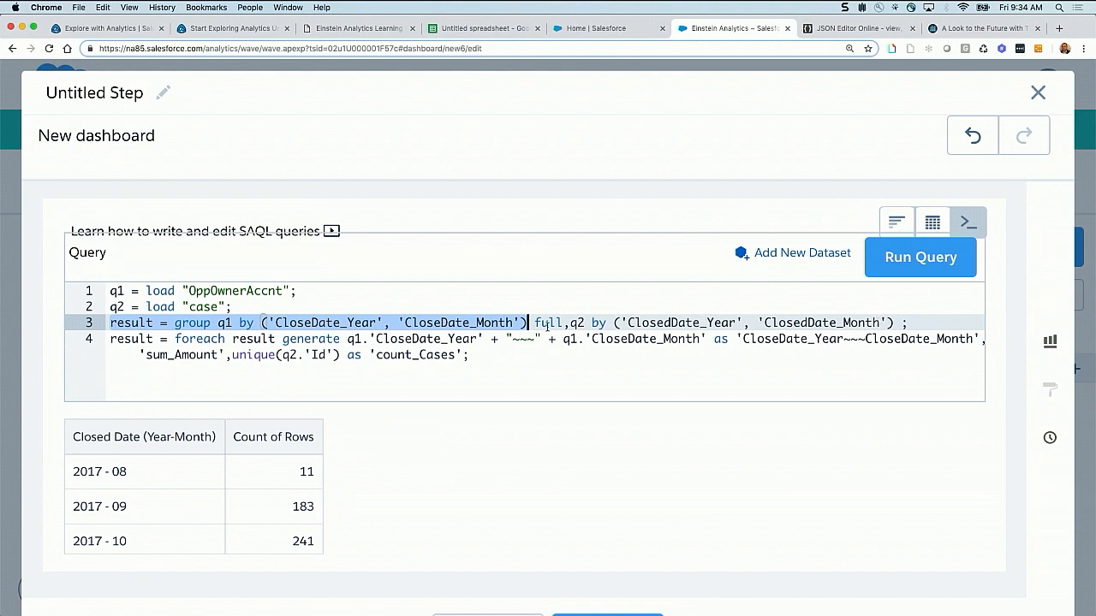
# Switch to the Google Sheets spreadsheet and enter the heading "opp CloseDate" in cell D37
pyautogui.click(488, 34)
pyautogui.scroll(-5, 537, 396)
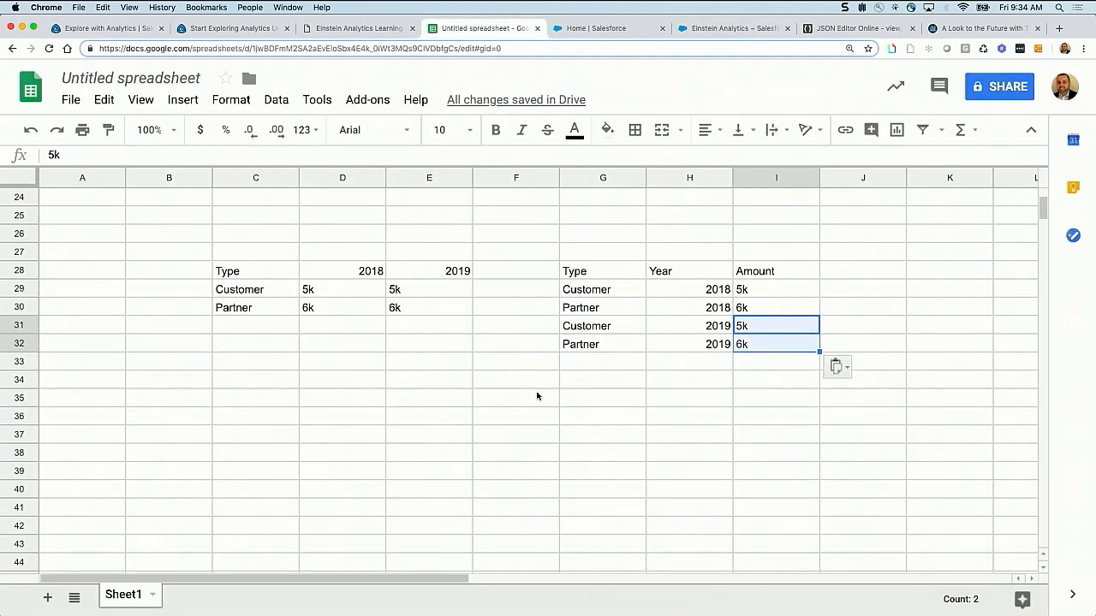
pyautogui.click(326, 323)
pyautogui.write('opp CD')
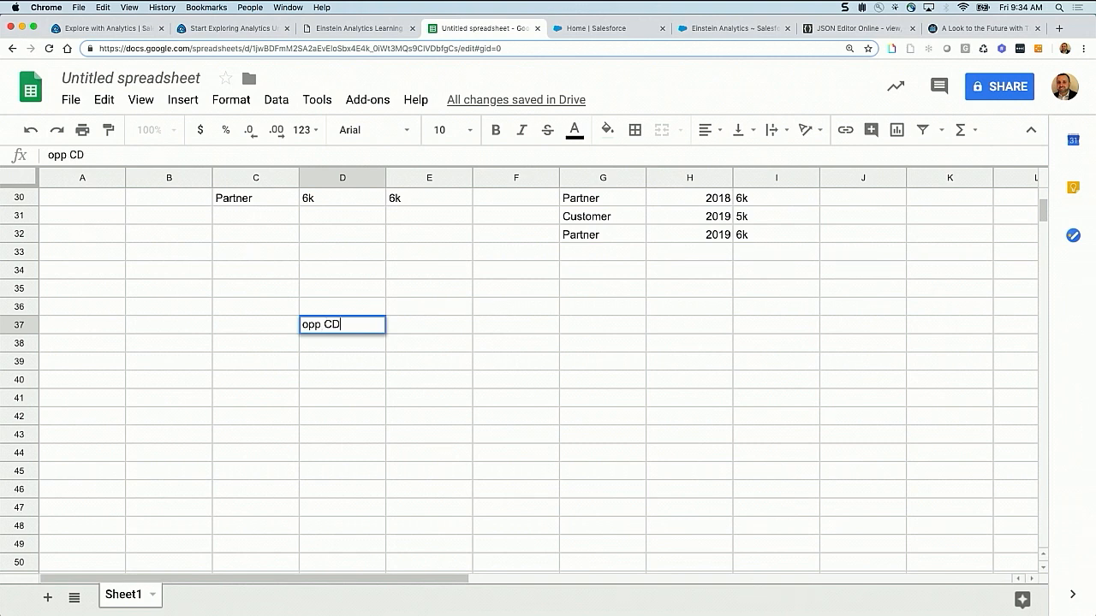
pyautogui.press('BackSpace')
pyautogui.write('d')
pyautogui.press('BackSpace')
pyautogui.write('loseDate')
# Enter the heading "case ClosedDate" in cell F37
pyautogui.click(486, 332)
pyautogui.write('case ')
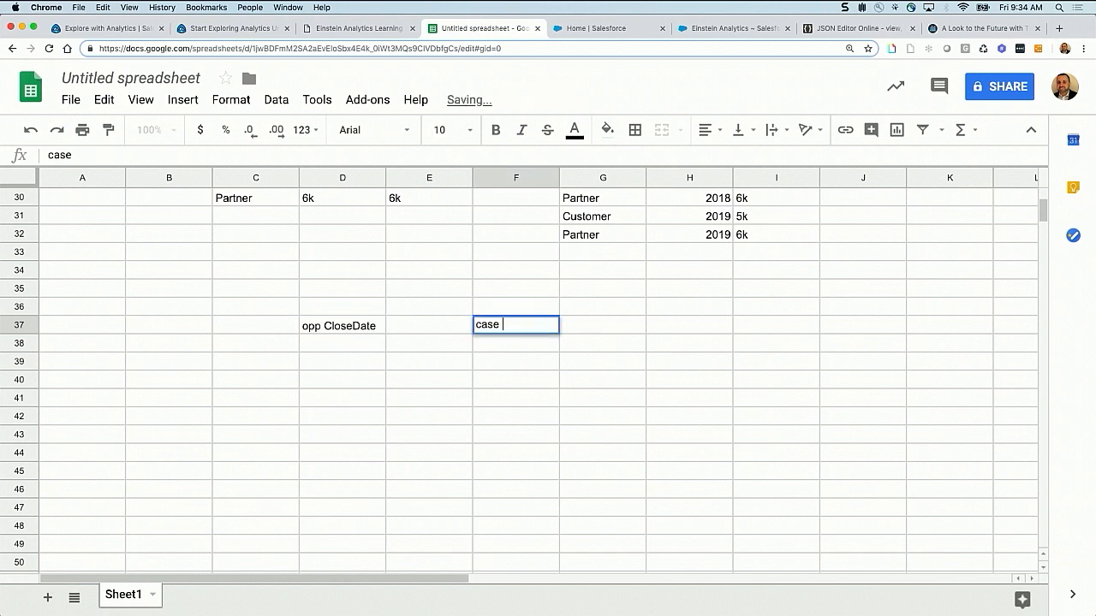
pyautogui.write('c')
pyautogui.press('BackSpace')
pyautogui.write('Cl')
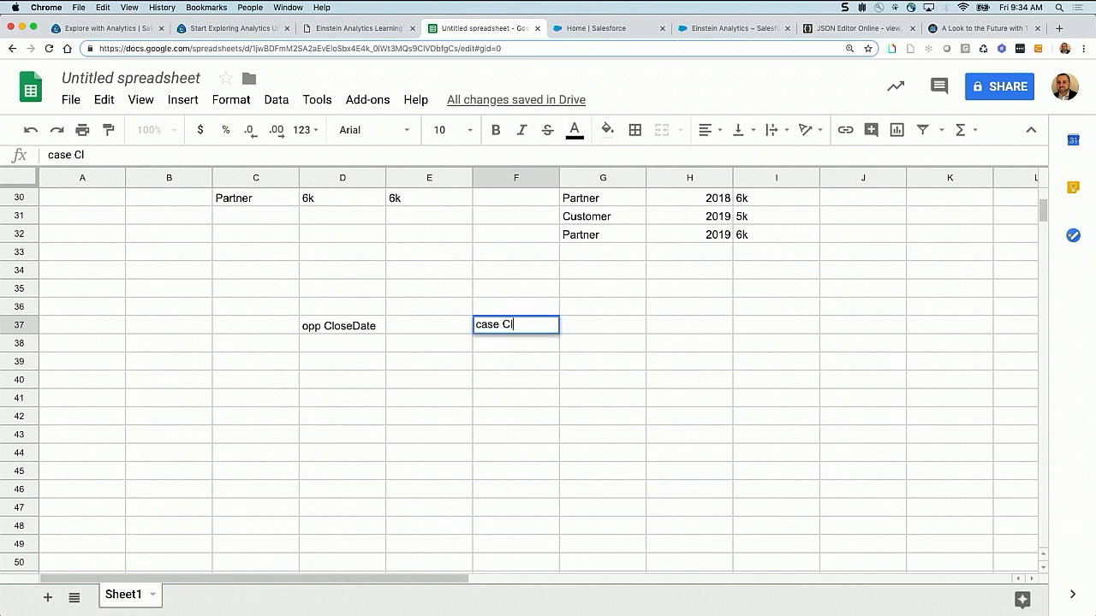
pyautogui.write('osedDate')
pyautogui.press('BackSpace')
pyautogui.press('BackSpace')
pyautogui.write('edDate')
# Enter the sample dates 1/1, 2/1, 3/1 and 4/1 in D38:D41 under "opp CloseDate"
pyautogui.click(342, 345)
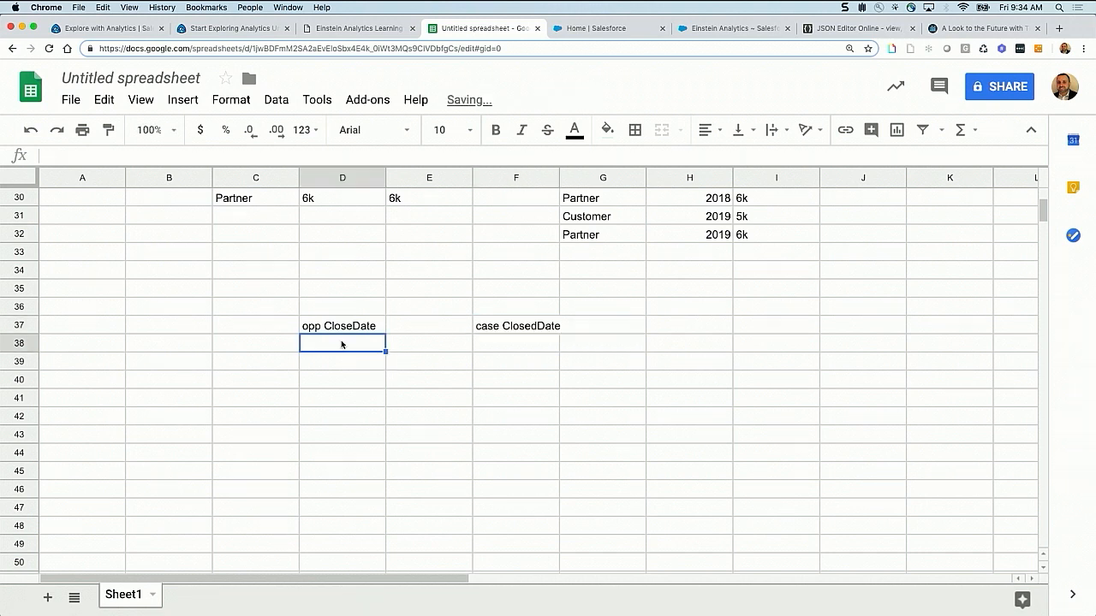
pyautogui.write('1/1')
pyautogui.press('Return')
pyautogui.write('/')
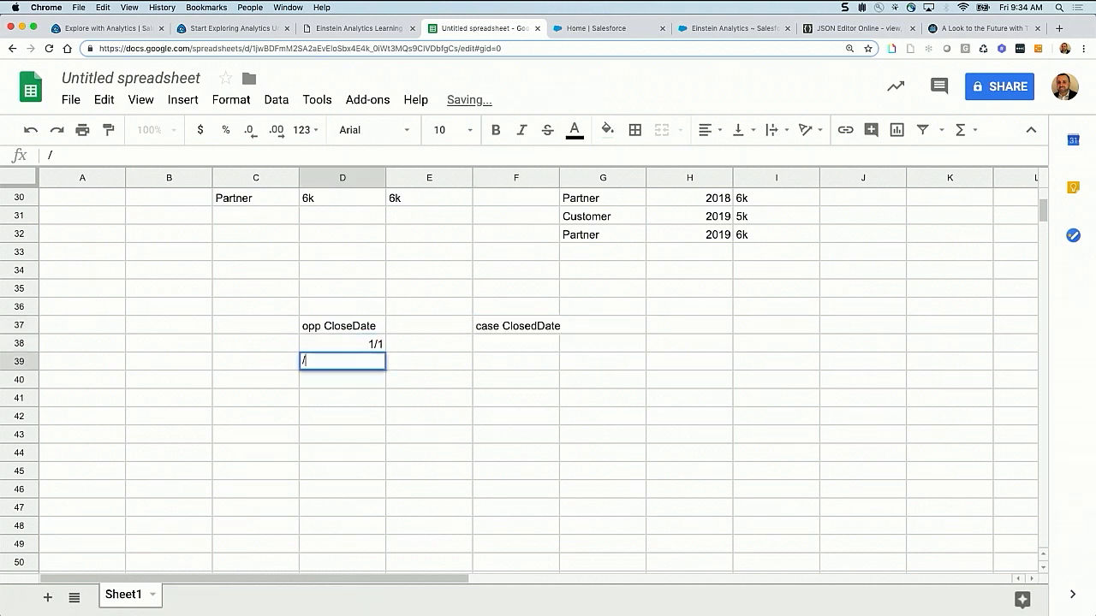
pyautogui.write('2/1')
pyautogui.press('Return')
pyautogui.write('3/1')
pyautogui.press('Return')
pyautogui.write('4/1')
pyautogui.press('Return')
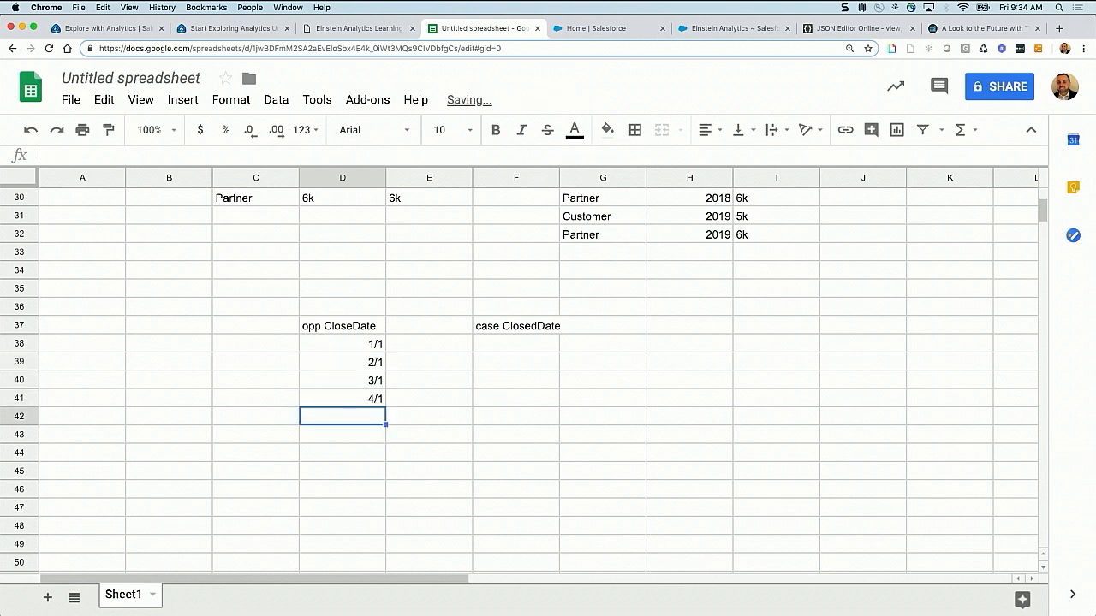
# Enter the sample dates 3/1, 4/1, 5/1 and 6/1 in F40:F43 under "case ClosedDate"
pyautogui.click(497, 381)
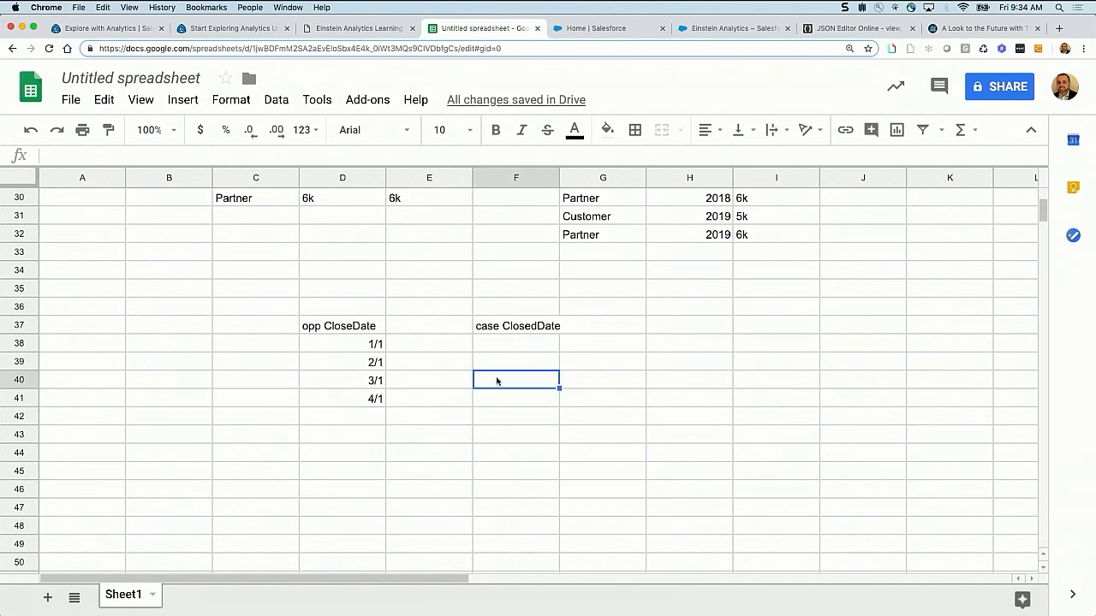
pyautogui.write('3/1')
pyautogui.press('Return')
pyautogui.write('4/1')
pyautogui.press('Return')
pyautogui.write('5/1')
pyautogui.press('Return')
pyautogui.write('6/1')
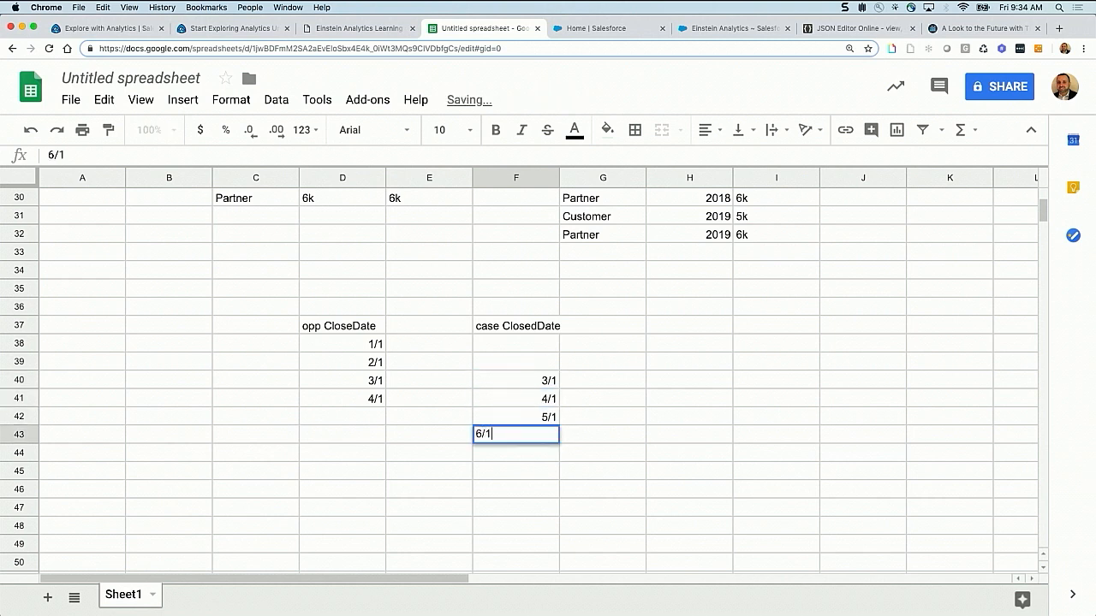
pyautogui.click(604, 381)
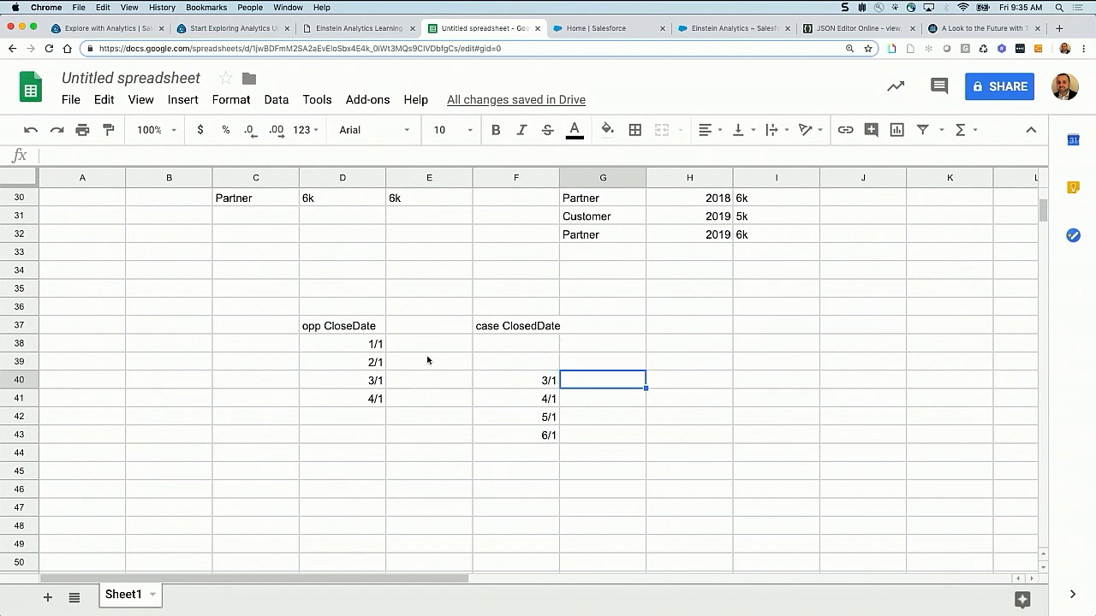
# Examine the "full" keyword in the Einstein Analytics query's group statement and compare it with the sample dates in Google Sheets
pyautogui.click(741, 30)
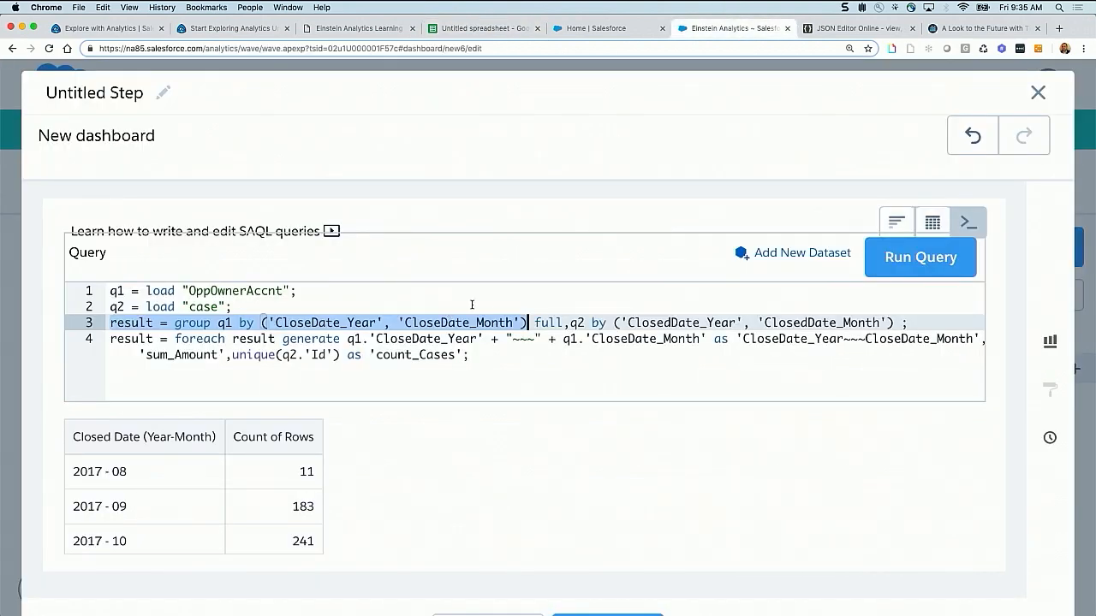
pyautogui.moveTo(565, 322); pyautogui.dragTo(532, 322)
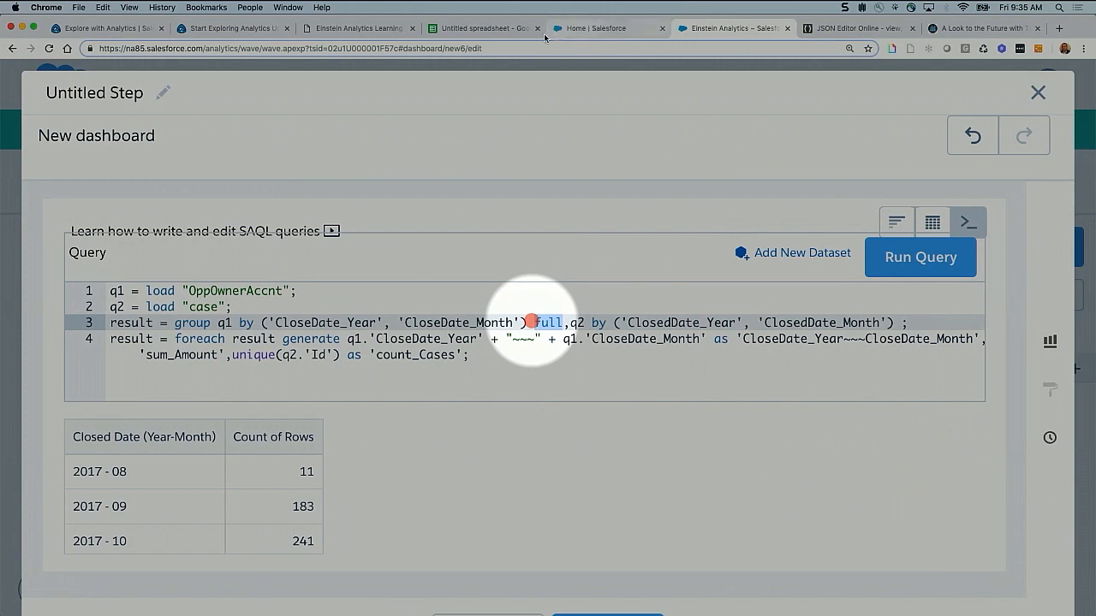
pyautogui.click(487, 27)
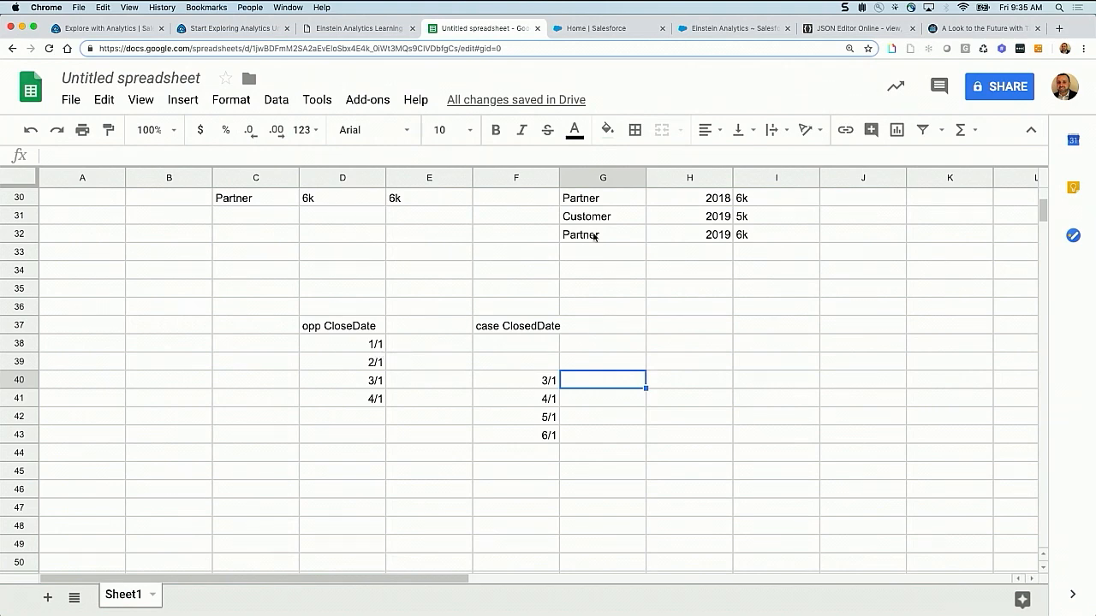
pyautogui.click(735, 30)
# Examine the q1.'CloseDate_Year' field in the query's foreach statement and compare it with the sample dates in D38:F41 of the spreadsheet
pyautogui.click(162, 338)
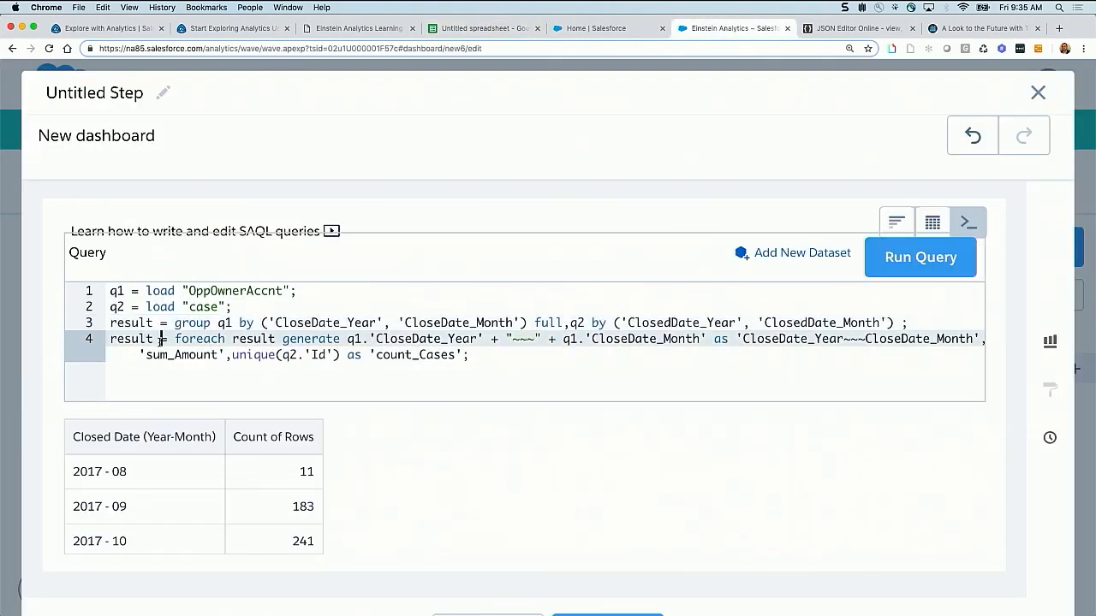
pyautogui.moveTo(111, 338); pyautogui.dragTo(376, 341)
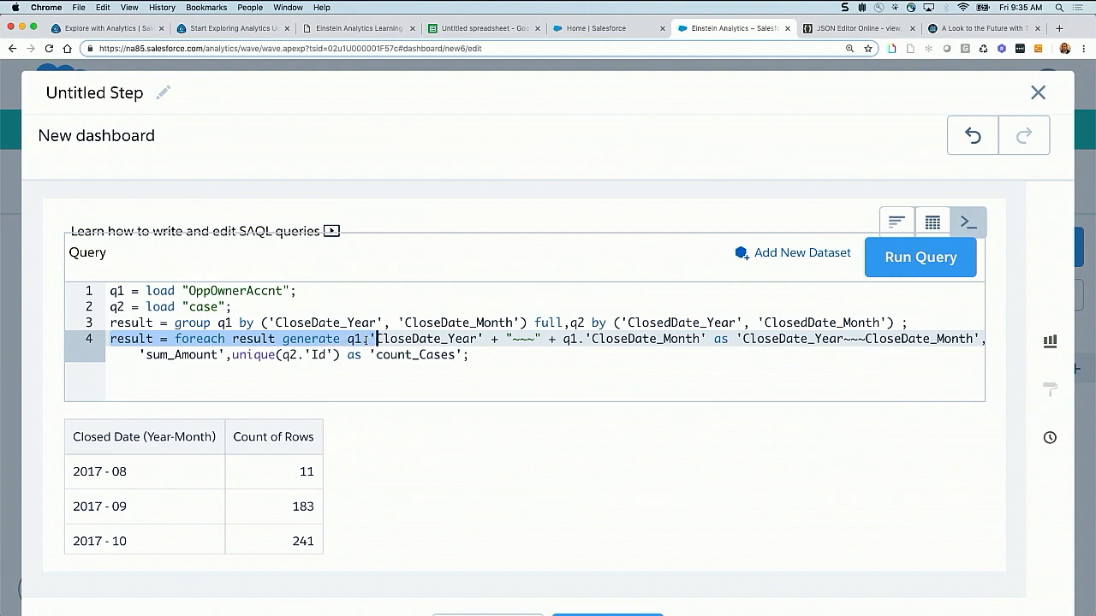
pyautogui.click(370, 340)
pyautogui.moveTo(347, 339); pyautogui.dragTo(485, 339)
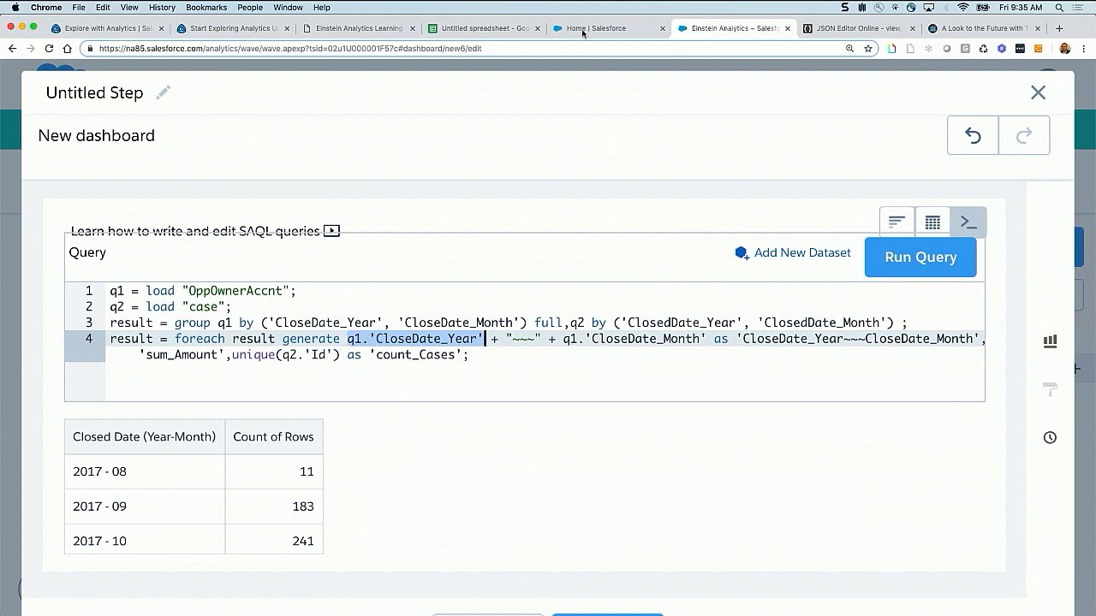
pyautogui.click(511, 31)
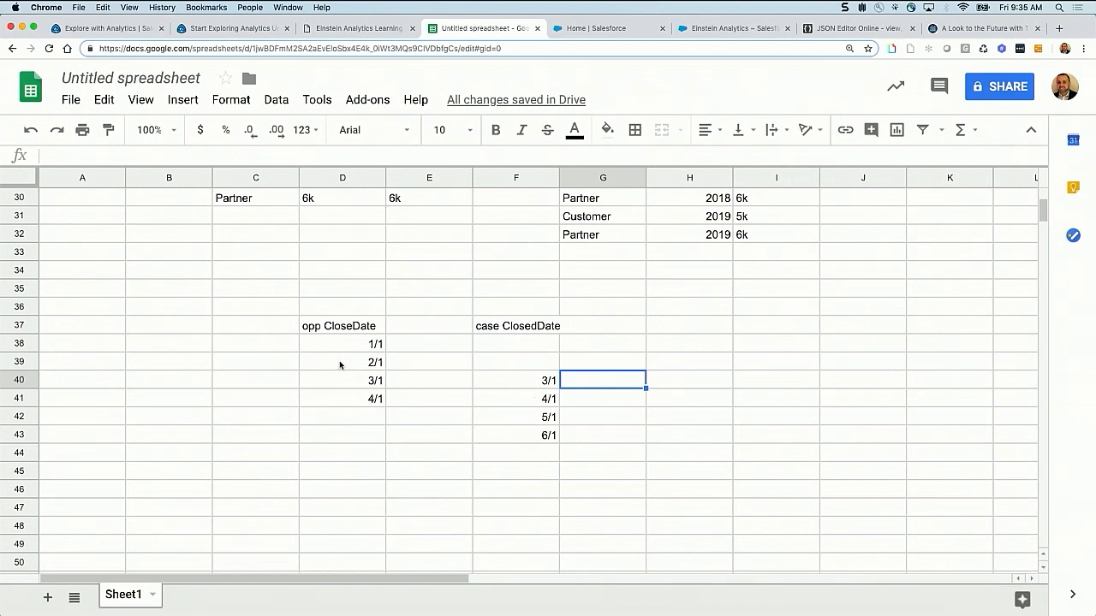
pyautogui.moveTo(340, 382); pyautogui.dragTo(405, 382)
pyautogui.moveTo(343, 345); pyautogui.dragTo(515, 408)
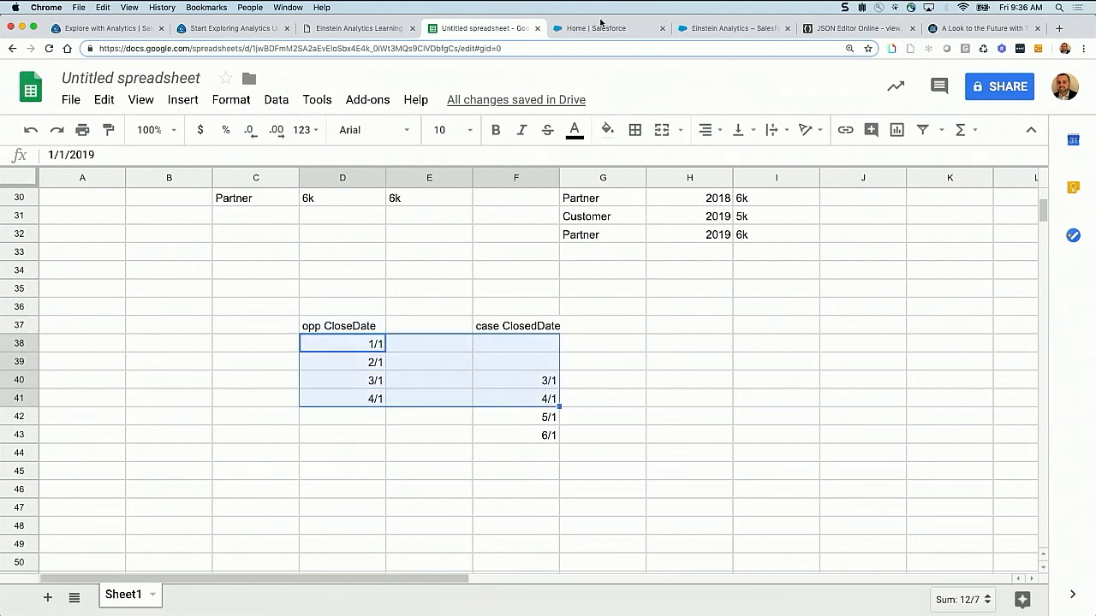
# Compare the query's q2 ClosedDate grouping and q1 CloseDate output fields with the sample dates in D40:F43 of the spreadsheet
pyautogui.click(738, 29)
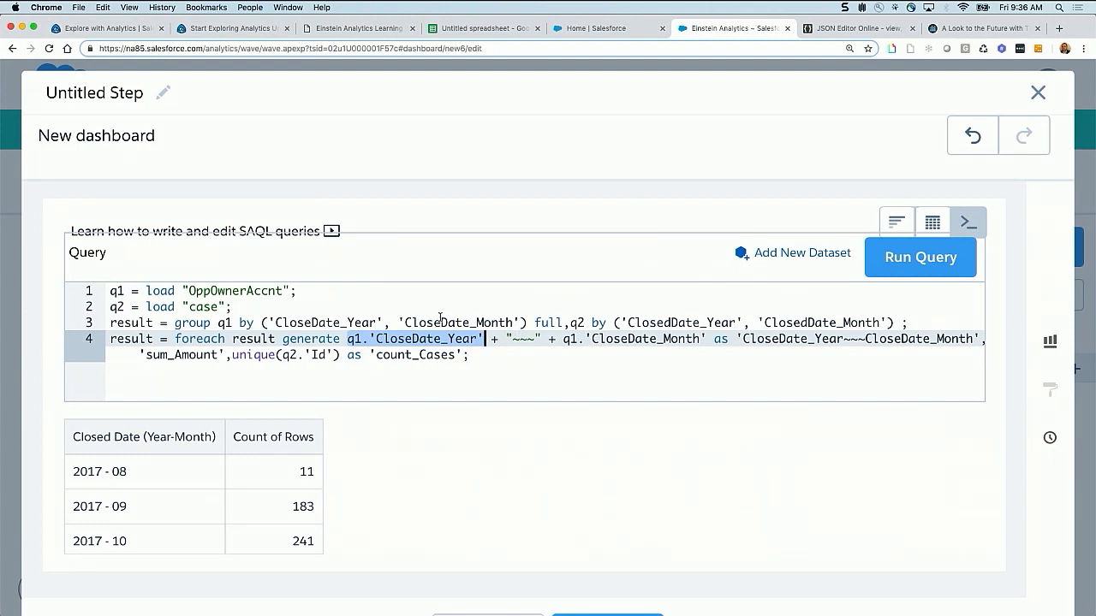
pyautogui.moveTo(631, 321); pyautogui.dragTo(715, 323)
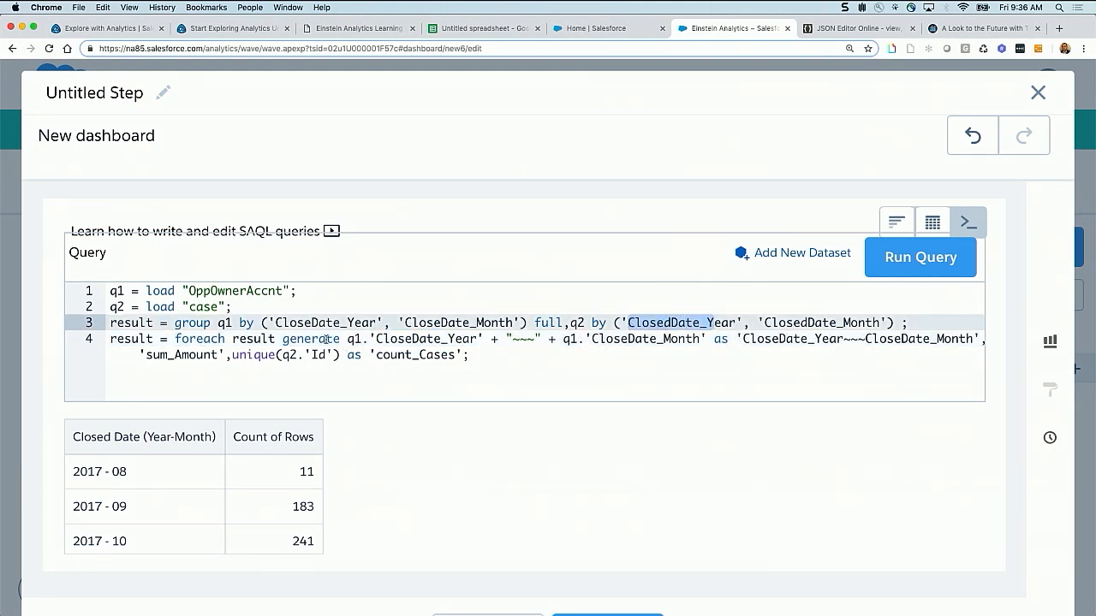
pyautogui.click(348, 339)
pyautogui.moveTo(358, 339); pyautogui.dragTo(814, 339)
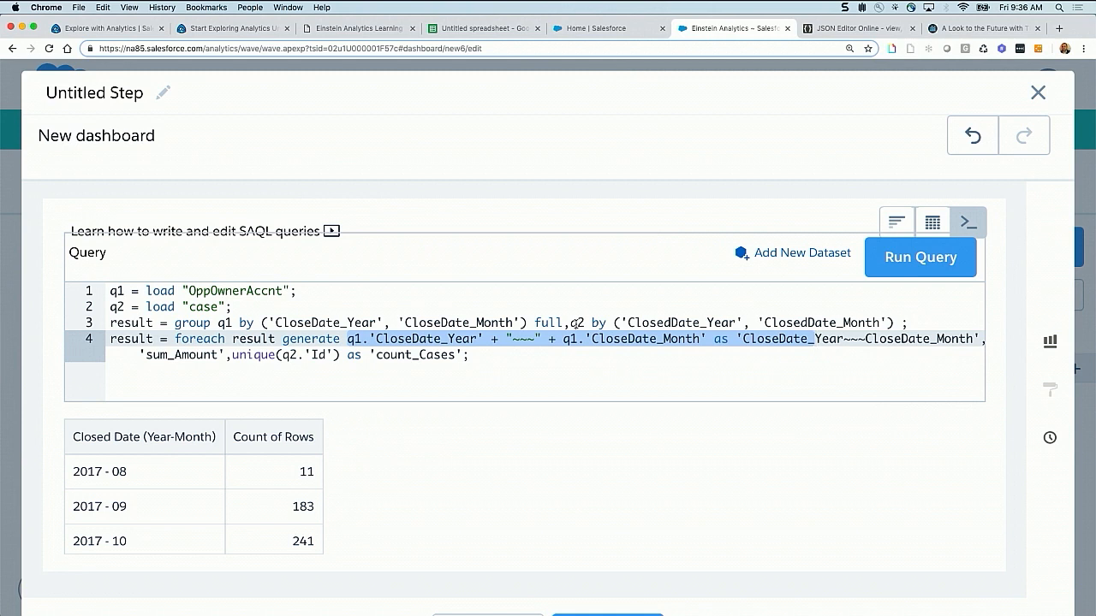
pyautogui.click(484, 28)
pyautogui.click(428, 438)
pyautogui.moveTo(354, 380); pyautogui.dragTo(543, 438)
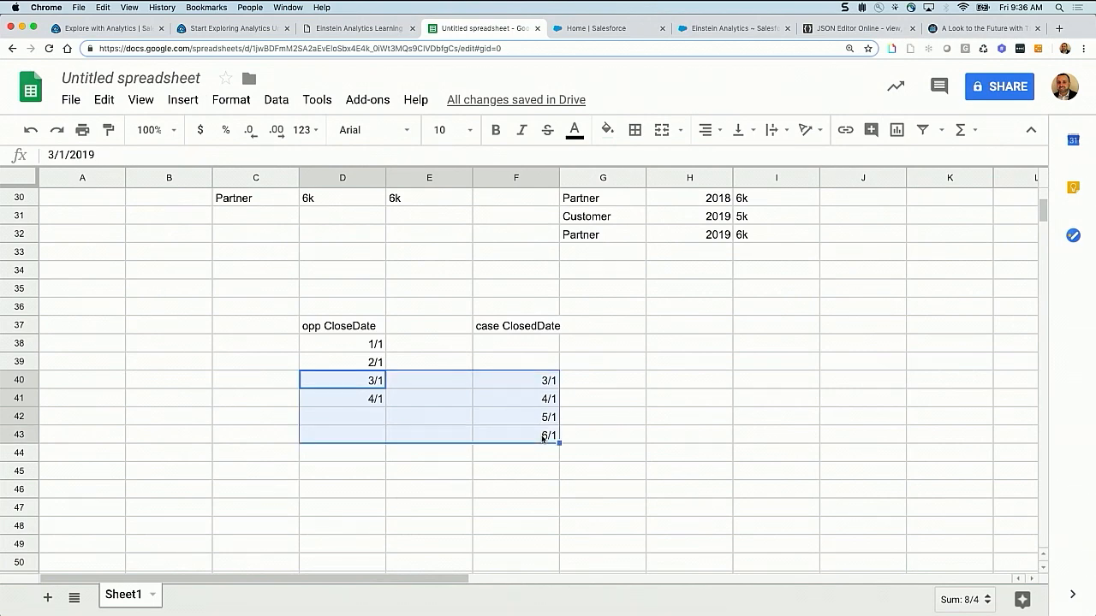
pyautogui.click(708, 33)
pyautogui.click(471, 354)
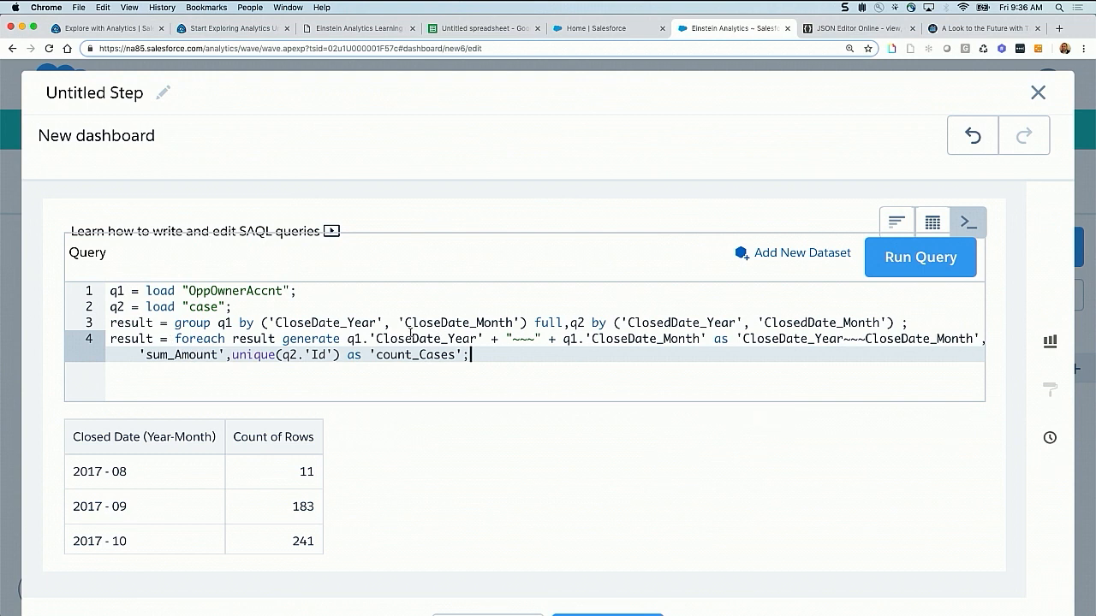
pyautogui.click(498, 31)
pyautogui.click(527, 396)
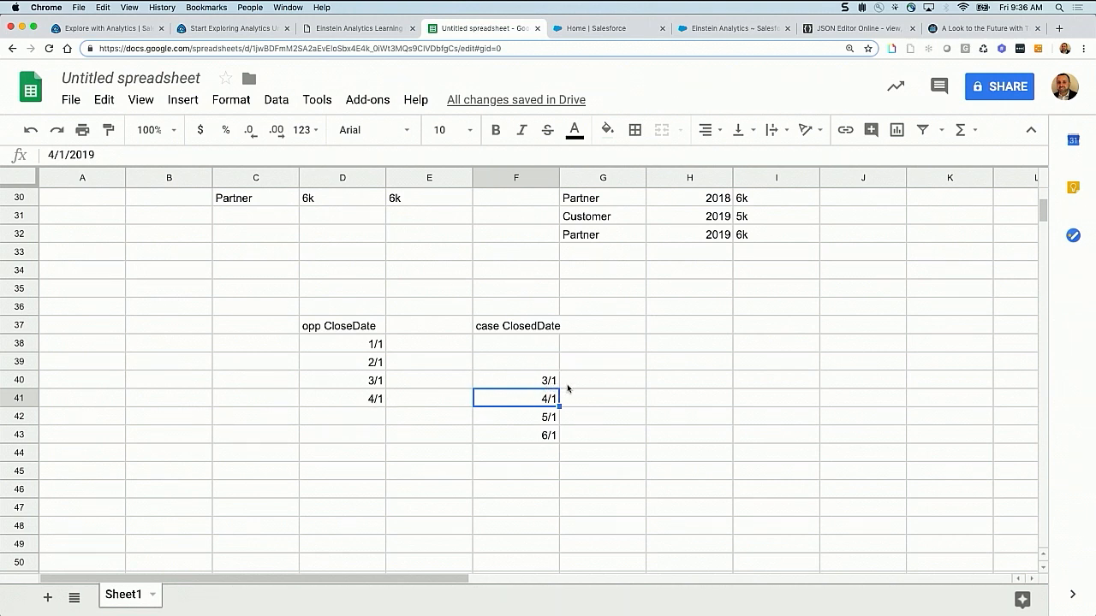
# Run the combined SAQL query in Einstein Analytics and display its result as a Combo chart
pyautogui.click(745, 28)
pyautogui.click(937, 263)
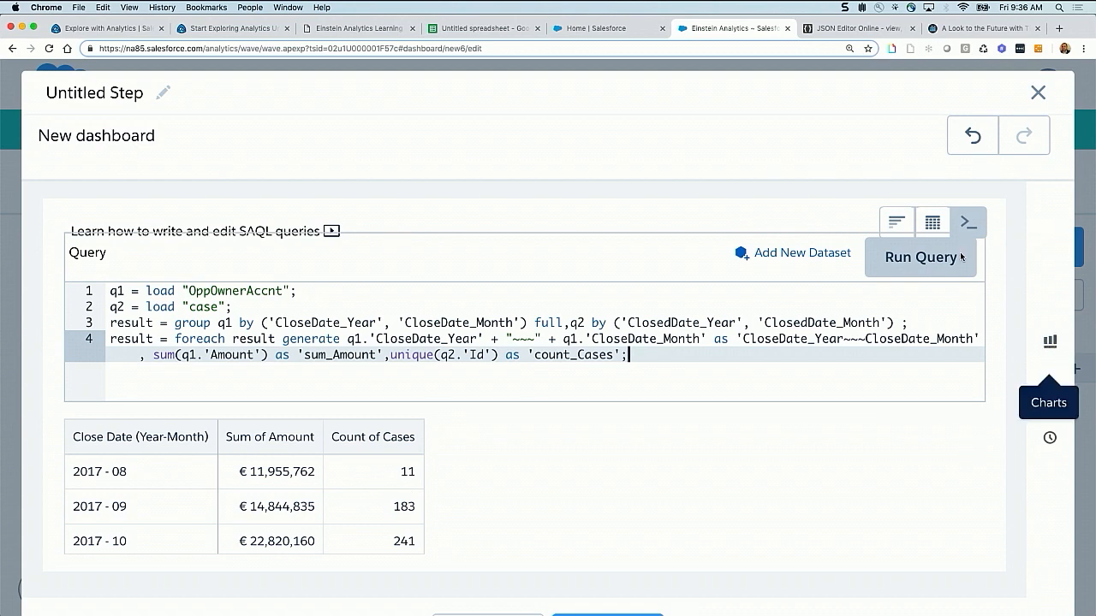
pyautogui.click(900, 221)
pyautogui.click(1050, 341)
pyautogui.click(857, 488)
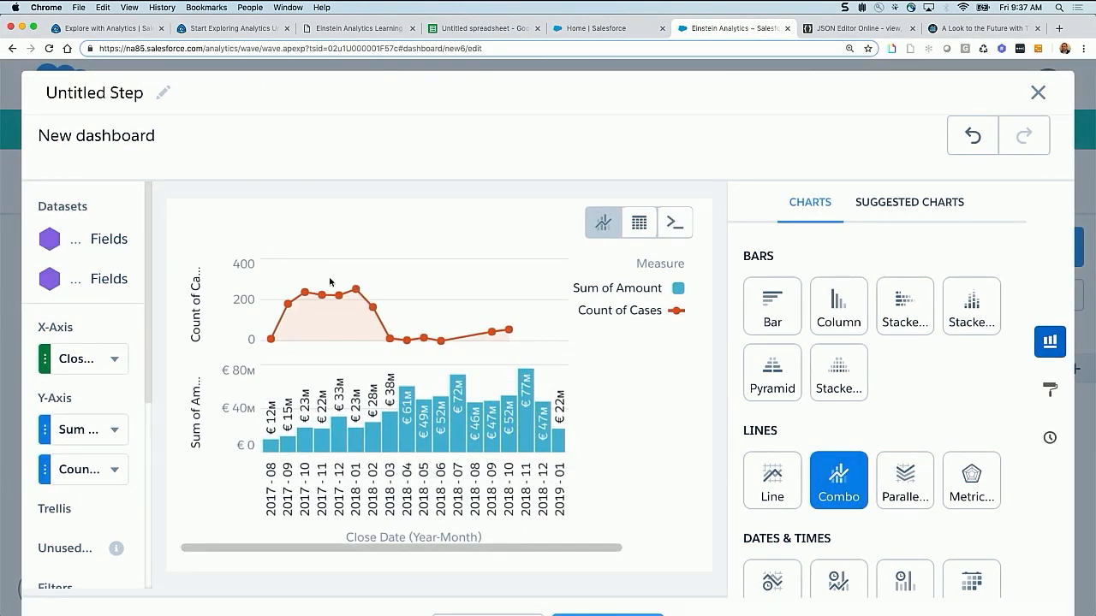
pyautogui.moveTo(384, 378)
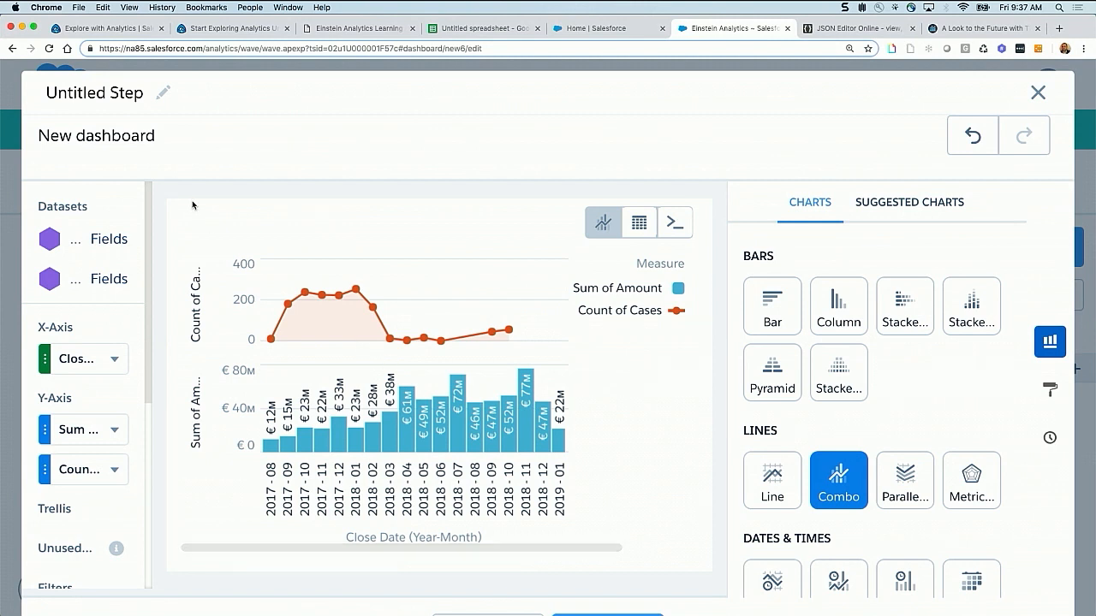
# Name the combo chart step "2 metrics from 2 datasets on same chart"
pyautogui.click(103, 94)
pyautogui.write('2 me')
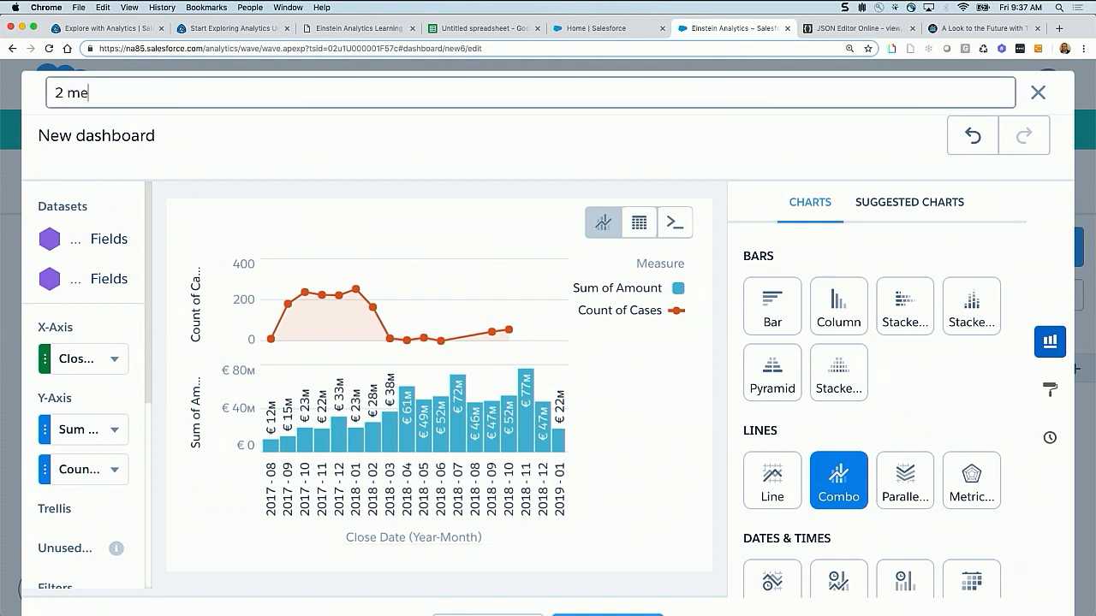
pyautogui.write('etrics from 2 datasets on smae')
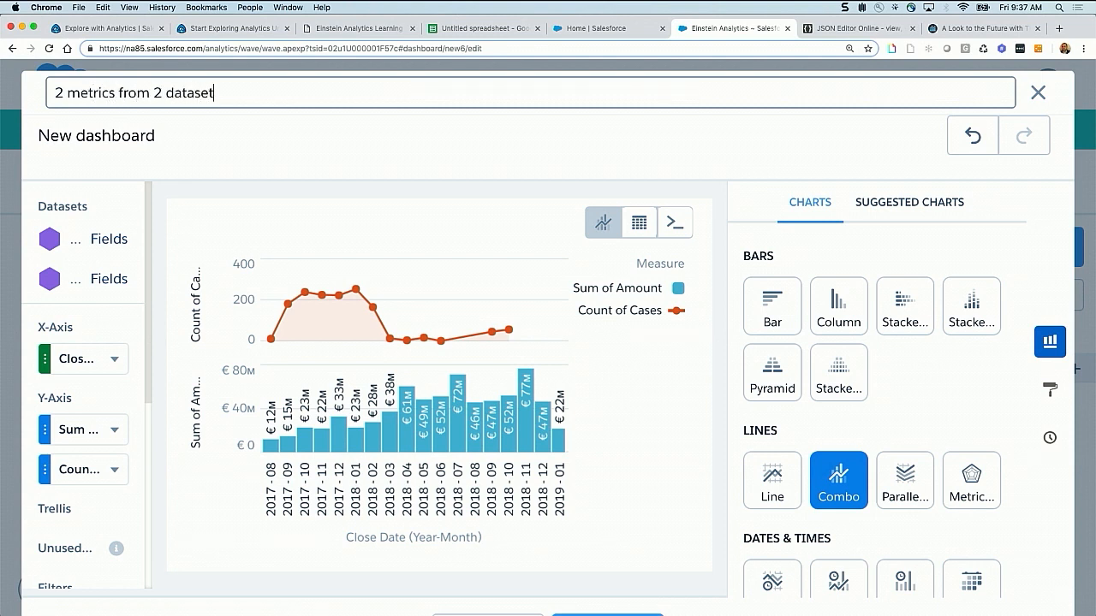
pyautogui.press('BackSpace')
pyautogui.press('BackSpace')
pyautogui.press('BackSpace')
pyautogui.press('BackSpace')
pyautogui.write('ame chart')
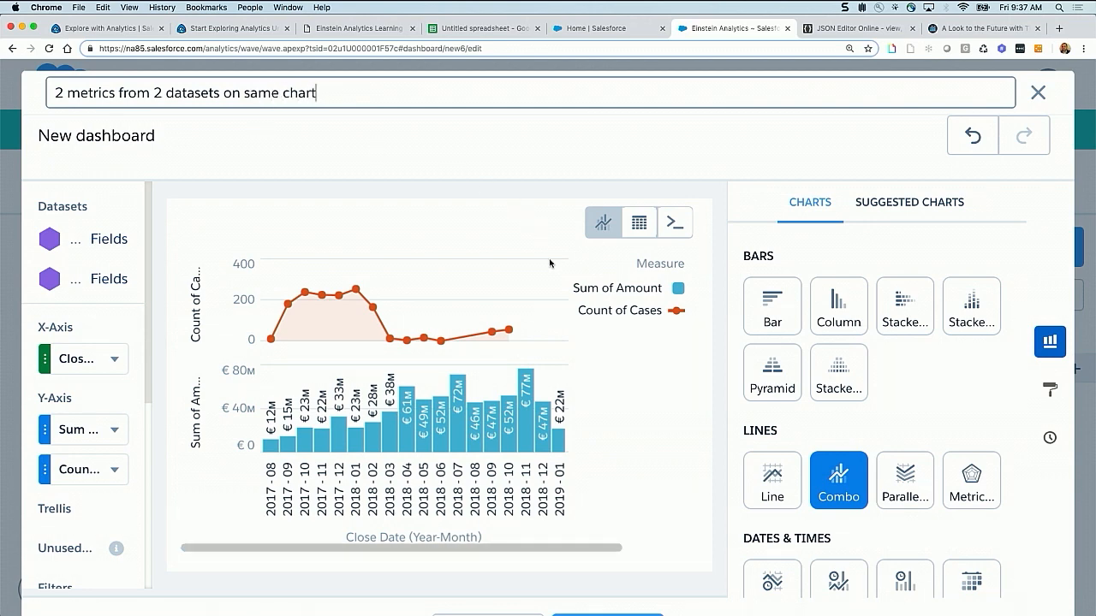
# Finish the combo step, place its chart at the top of the dashboard and enlarge it to the full grid width
pyautogui.press('super+minus')
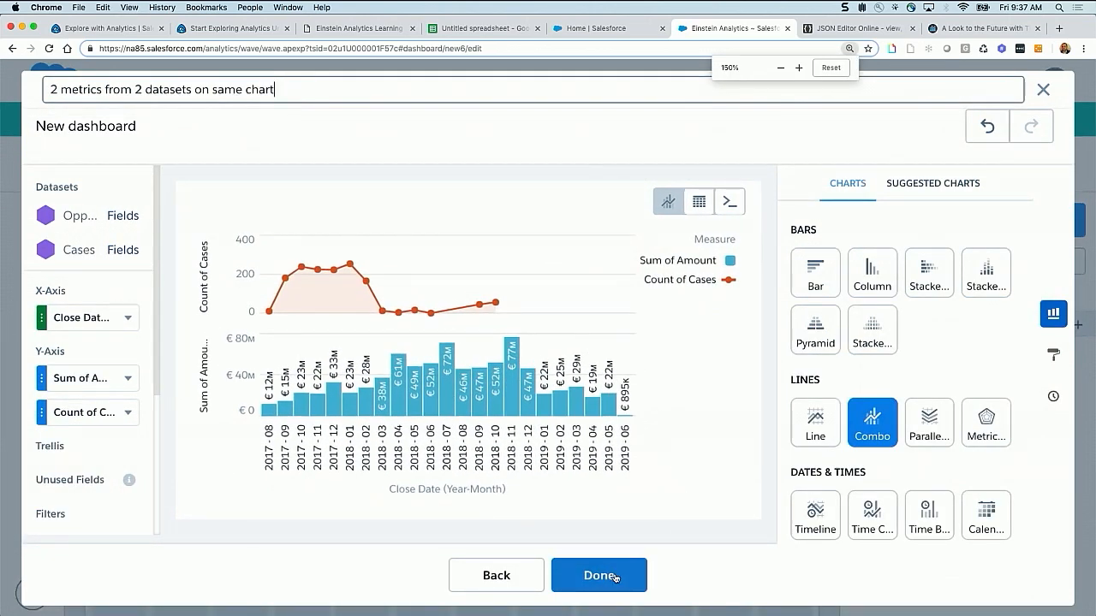
pyautogui.click(615, 577)
pyautogui.moveTo(902, 435); pyautogui.dragTo(284, 316)
pyautogui.moveTo(265, 363); pyautogui.dragTo(771, 517)
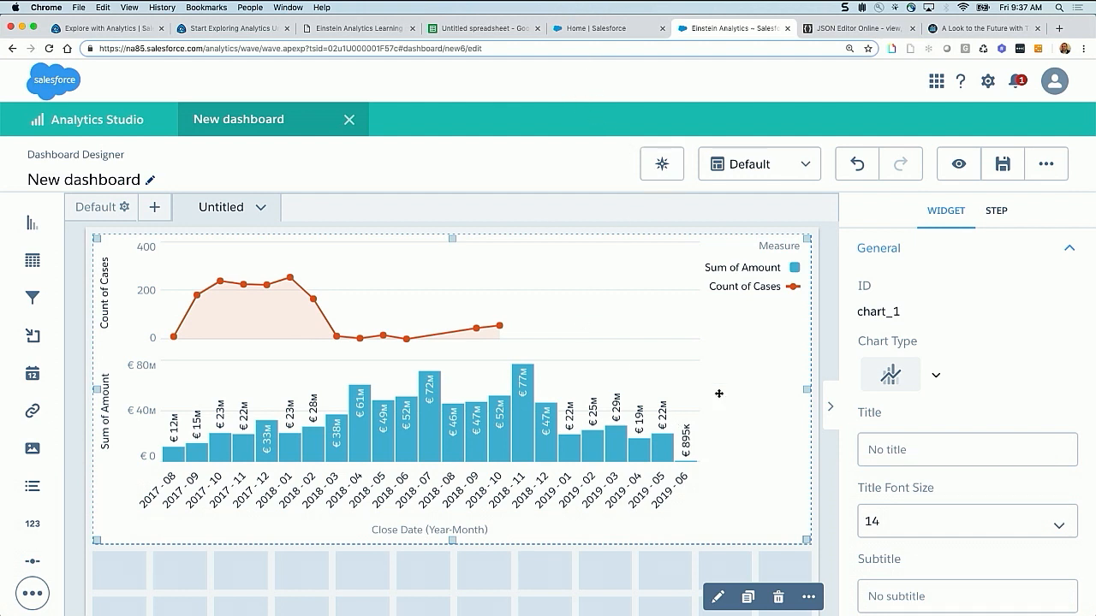
# Add the opps step as a chart about seven grid columns wide below the combo chart and make it a Column chart
pyautogui.click(633, 569)
pyautogui.scroll(-4, 633, 571)
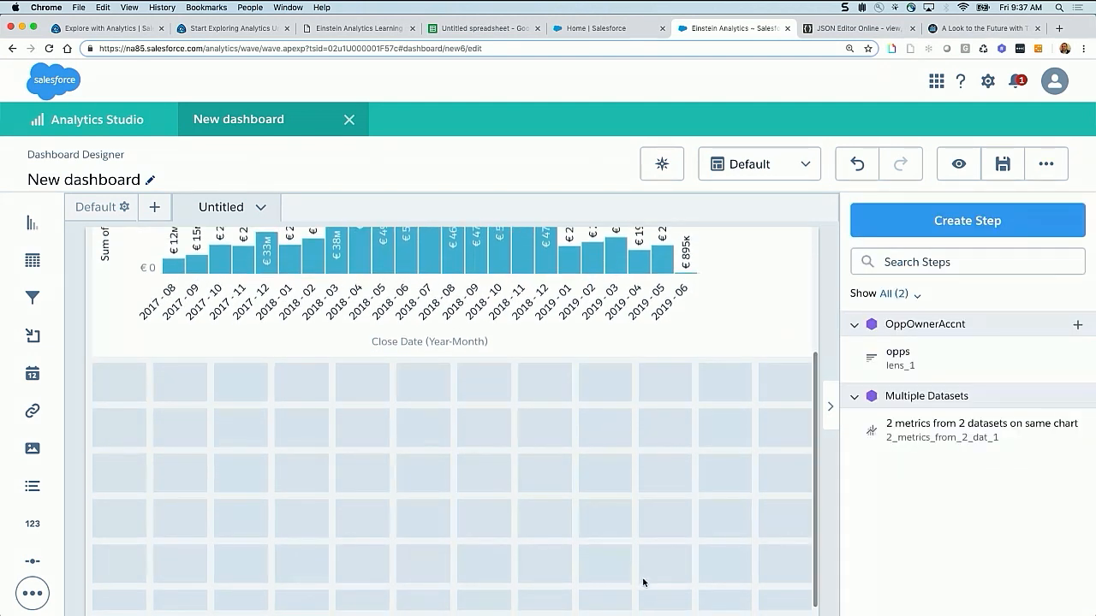
pyautogui.moveTo(895, 360); pyautogui.dragTo(228, 504)
pyautogui.moveTo(266, 537); pyautogui.dragTo(488, 587)
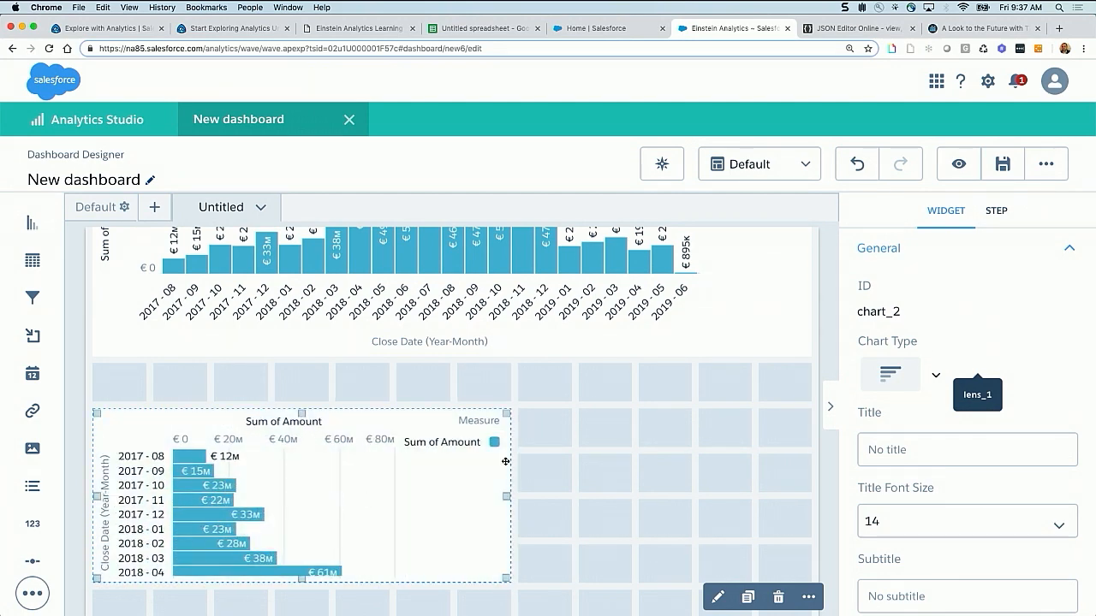
pyautogui.click(925, 376)
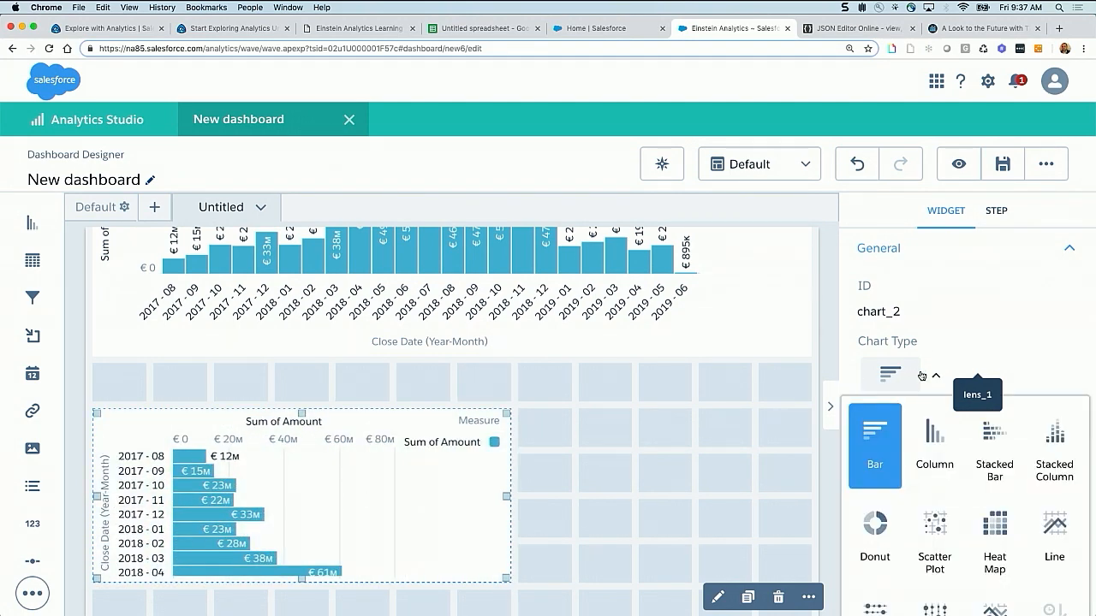
pyautogui.click(935, 441)
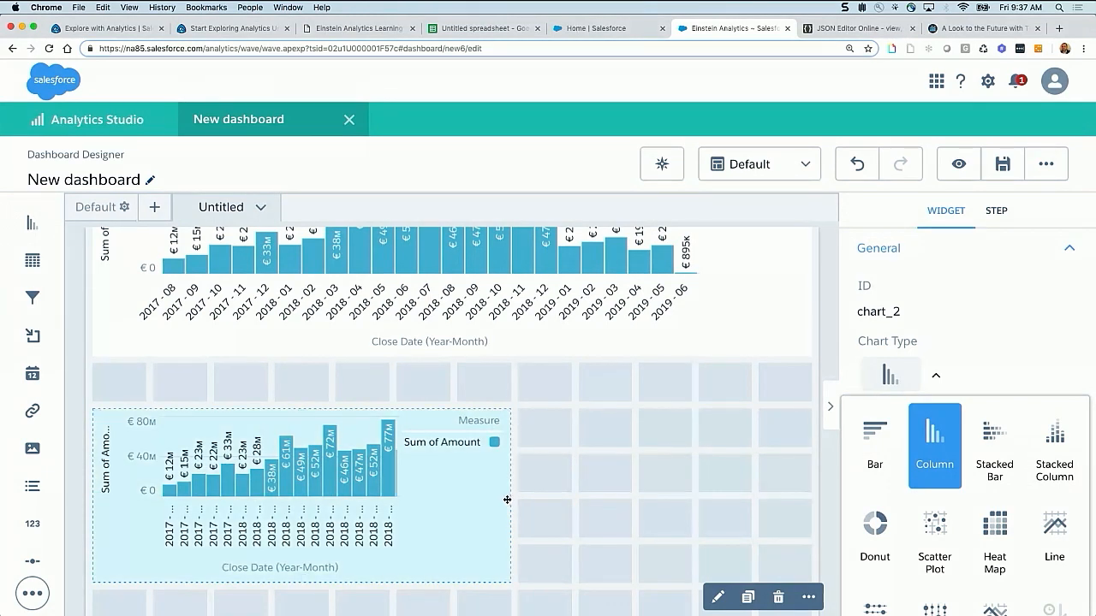
# Create a new step on the Cases dataset with Count of Rows grouped by Closed Date (Year-Month)
pyautogui.click(635, 487)
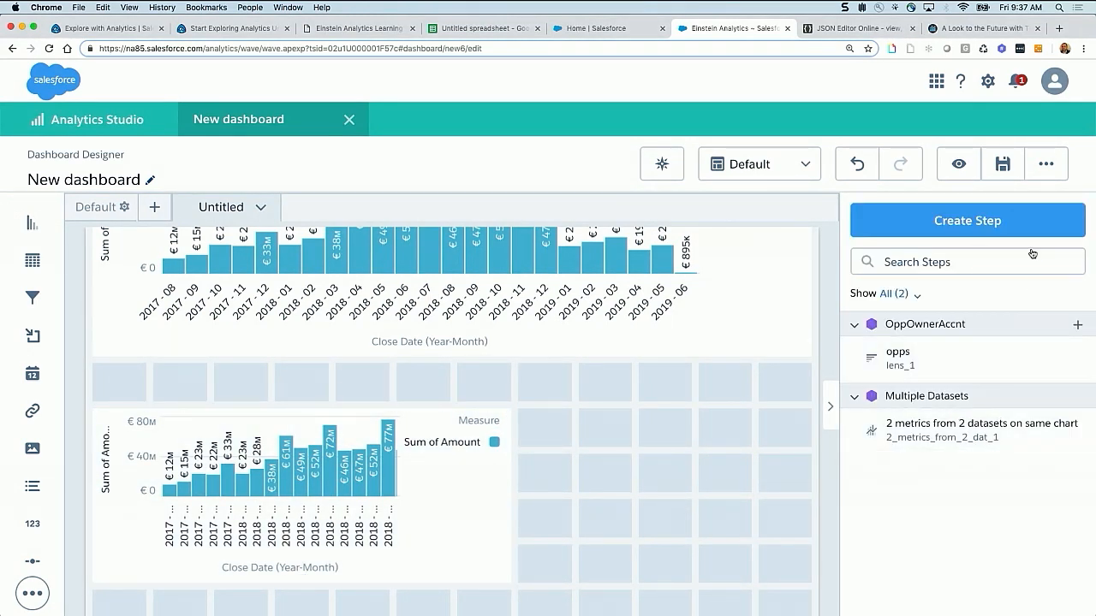
pyautogui.click(1016, 220)
pyautogui.click(477, 310)
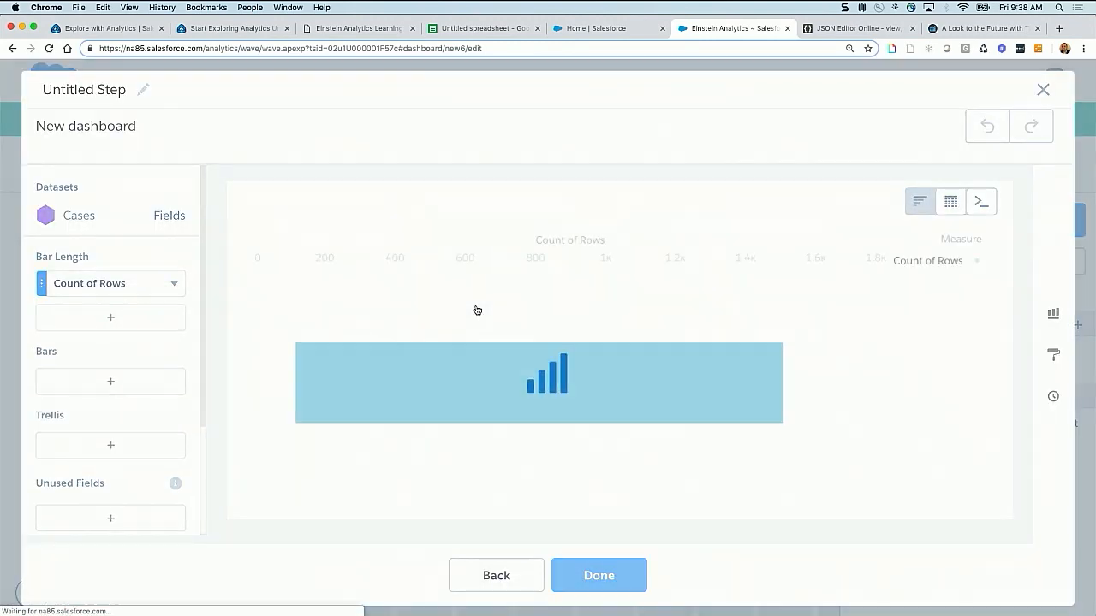
pyautogui.click(110, 381)
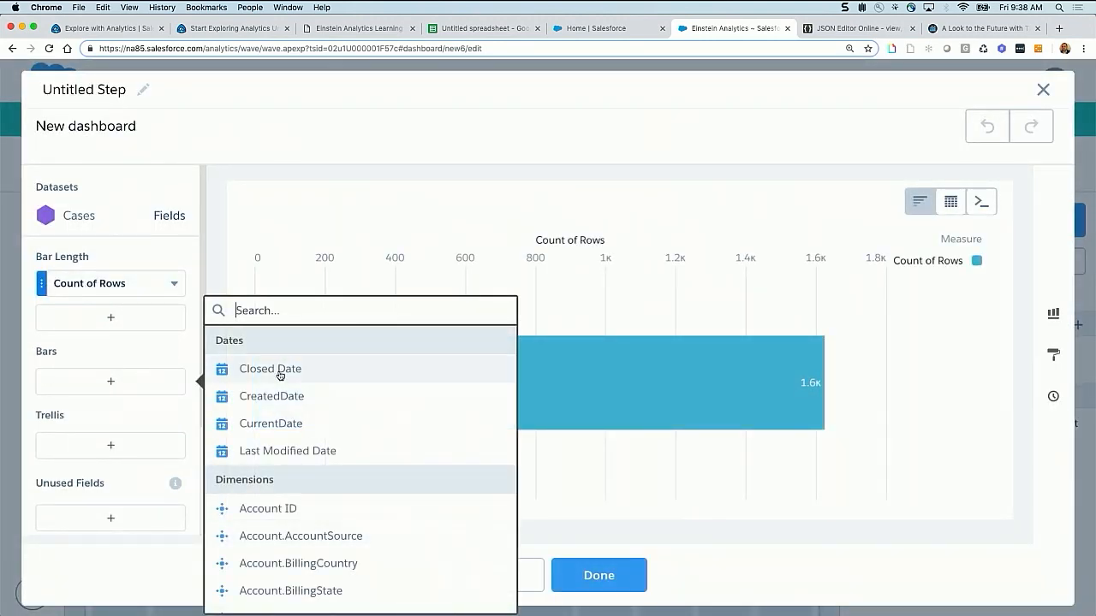
pyautogui.click(279, 369)
pyautogui.click(294, 479)
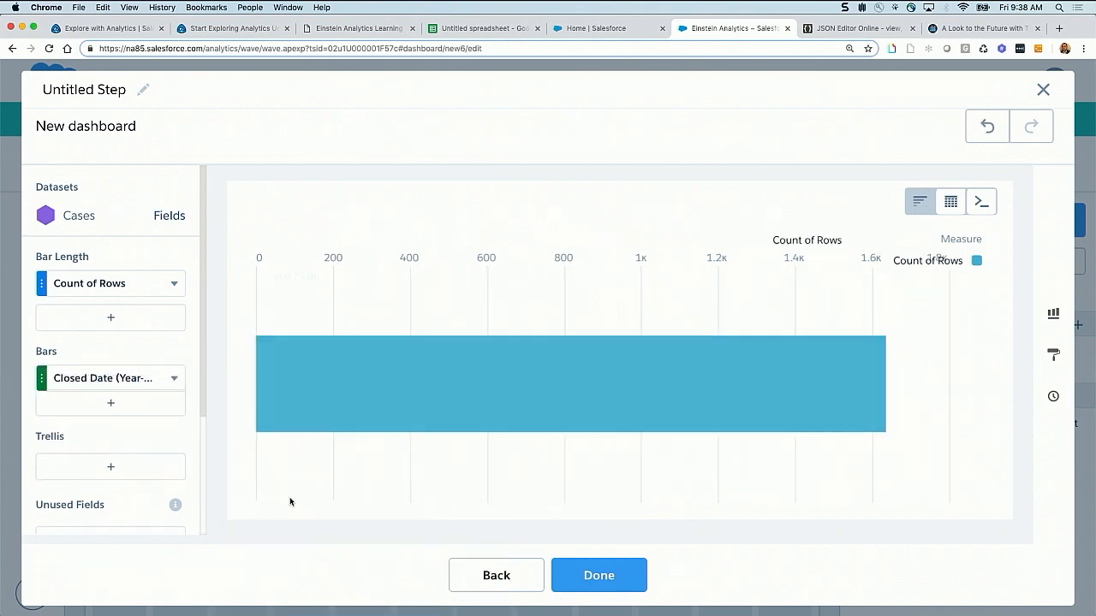
# Name the new step "cases", change its chart type to Line and finish it
pyautogui.click(94, 89)
pyautogui.write('cases')
pyautogui.click(623, 573)
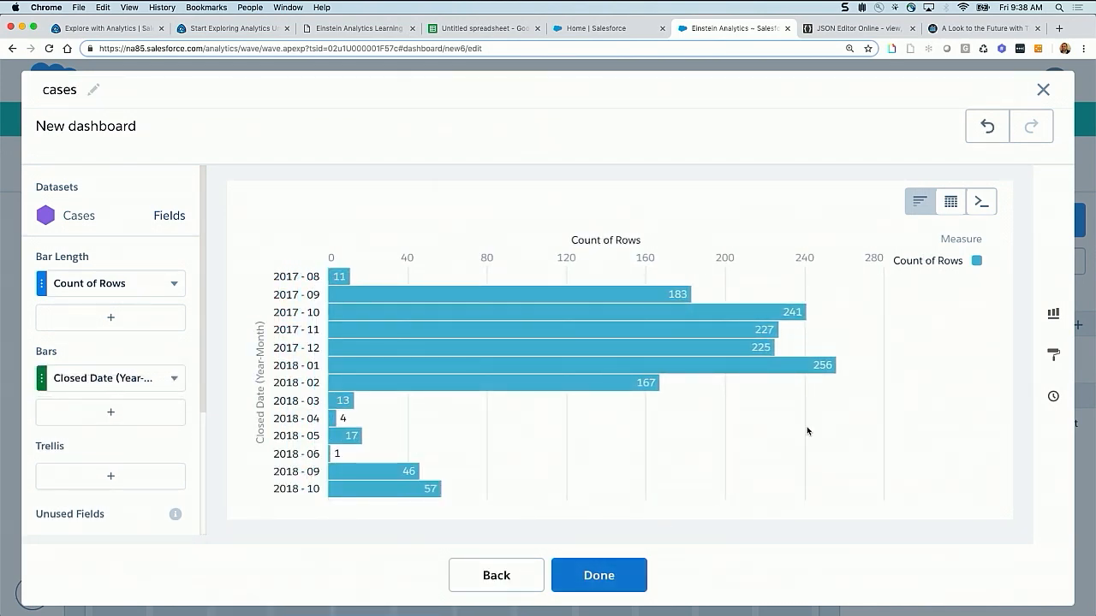
pyautogui.click(1053, 313)
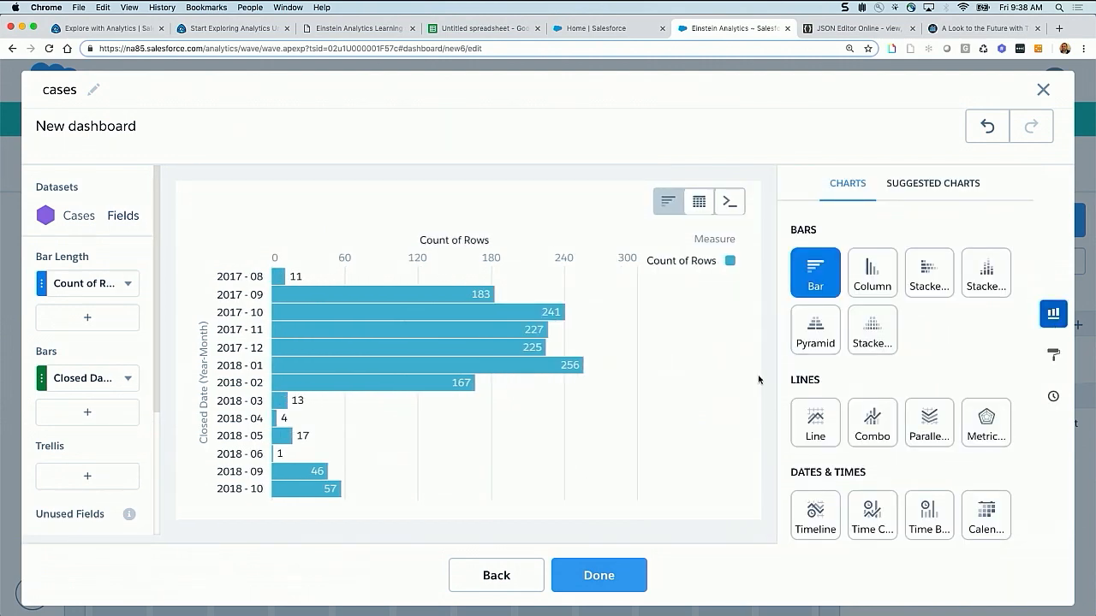
pyautogui.click(817, 418)
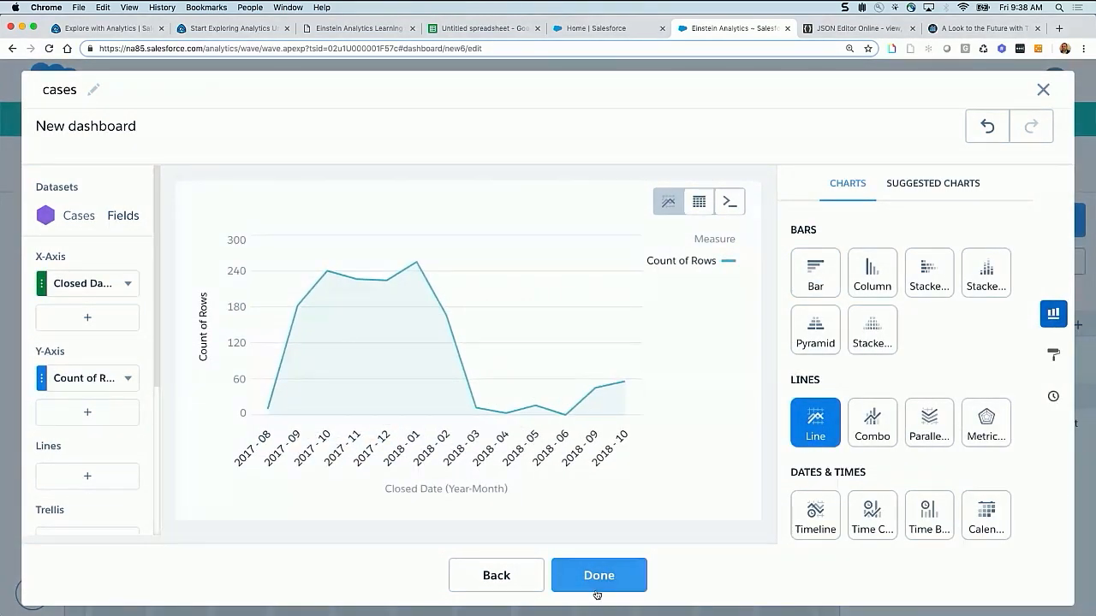
pyautogui.click(598, 575)
# Move the opportunity column chart down and place the cases line chart directly above it at the same width
pyautogui.moveTo(370, 493); pyautogui.dragTo(370, 467)
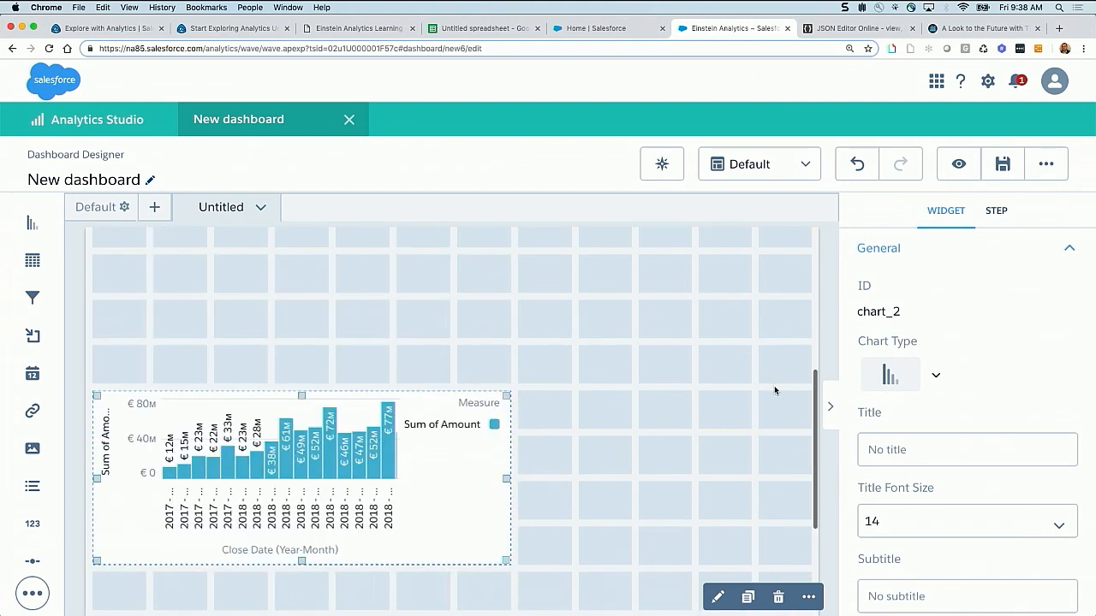
pyautogui.click(776, 390)
pyautogui.moveTo(940, 370); pyautogui.dragTo(192, 327)
pyautogui.moveTo(269, 318); pyautogui.dragTo(496, 317)
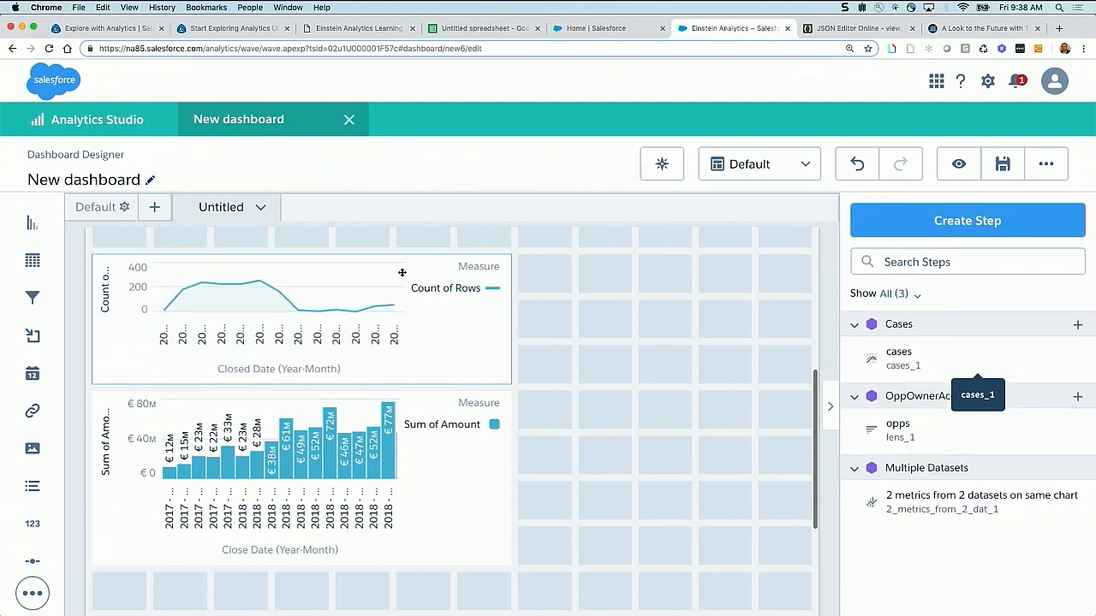
pyautogui.click(443, 440)
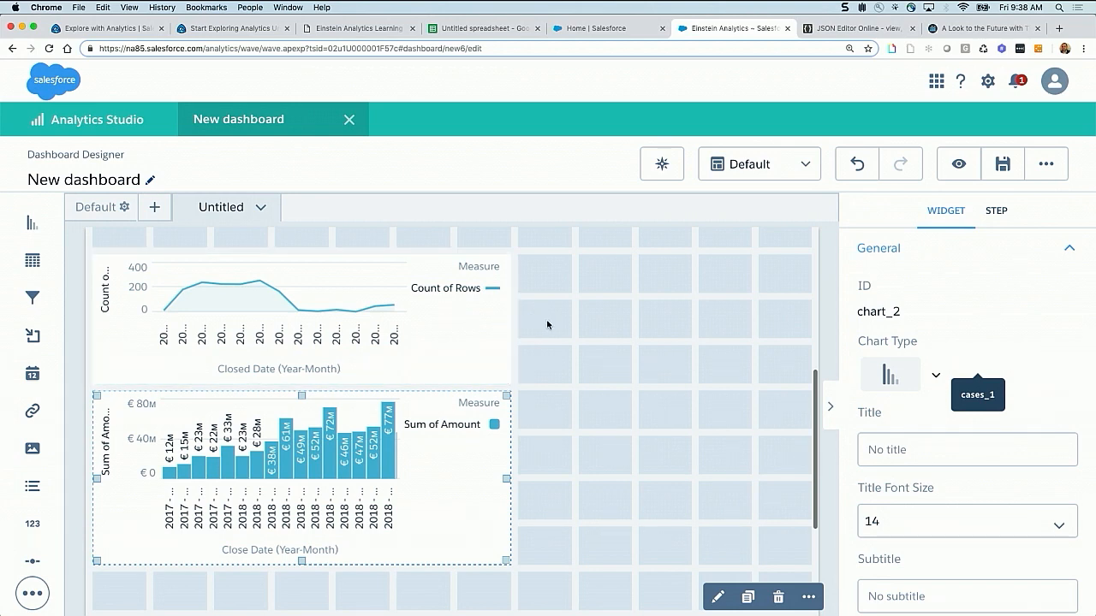
# Save the dashboard to My Private App with the title "saql for 2 metrics from 2 DS on same chart"
pyautogui.scroll(3, 548, 323)
pyautogui.scroll(3, 549, 324)
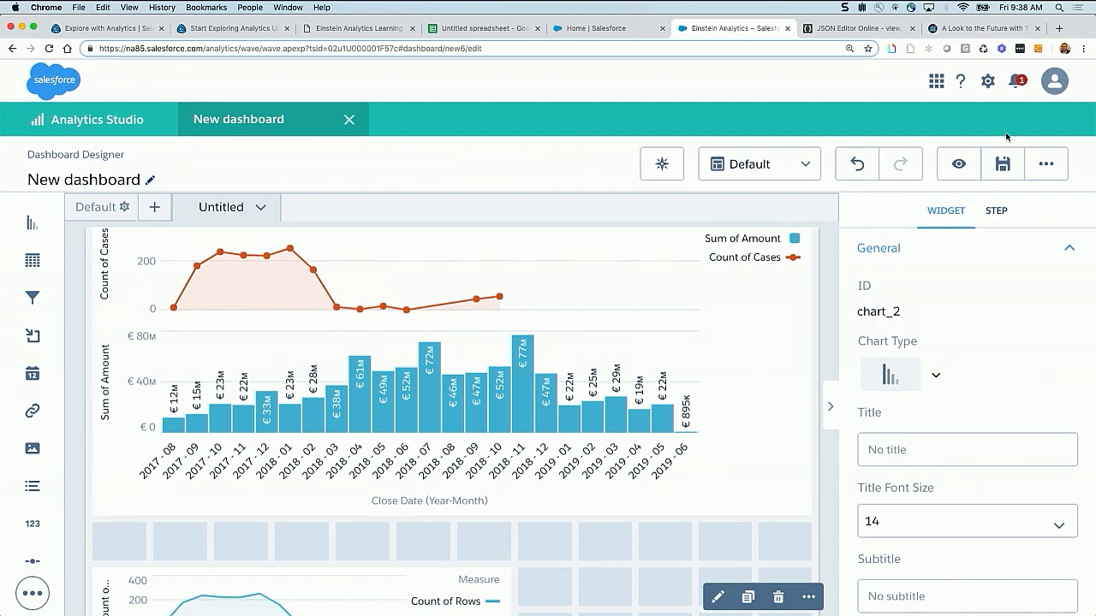
pyautogui.click(994, 166)
pyautogui.press('super+a')
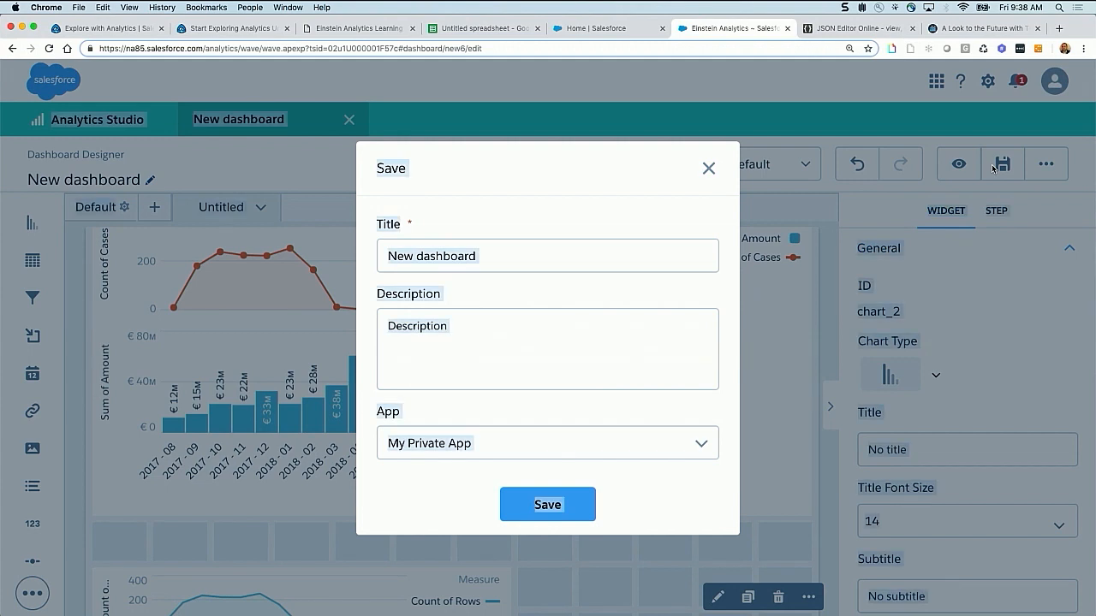
pyautogui.click(587, 253)
pyautogui.press('super+a')
pyautogui.write('saql for 2 metrics from 2 DS on sam')
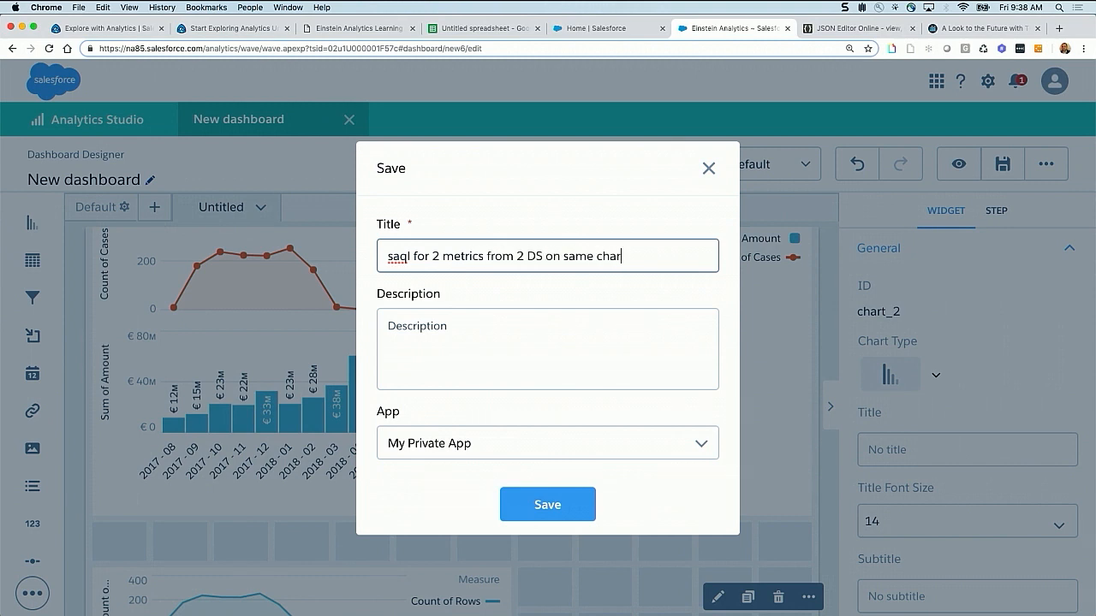
pyautogui.write('e chart')
pyautogui.click(558, 505)
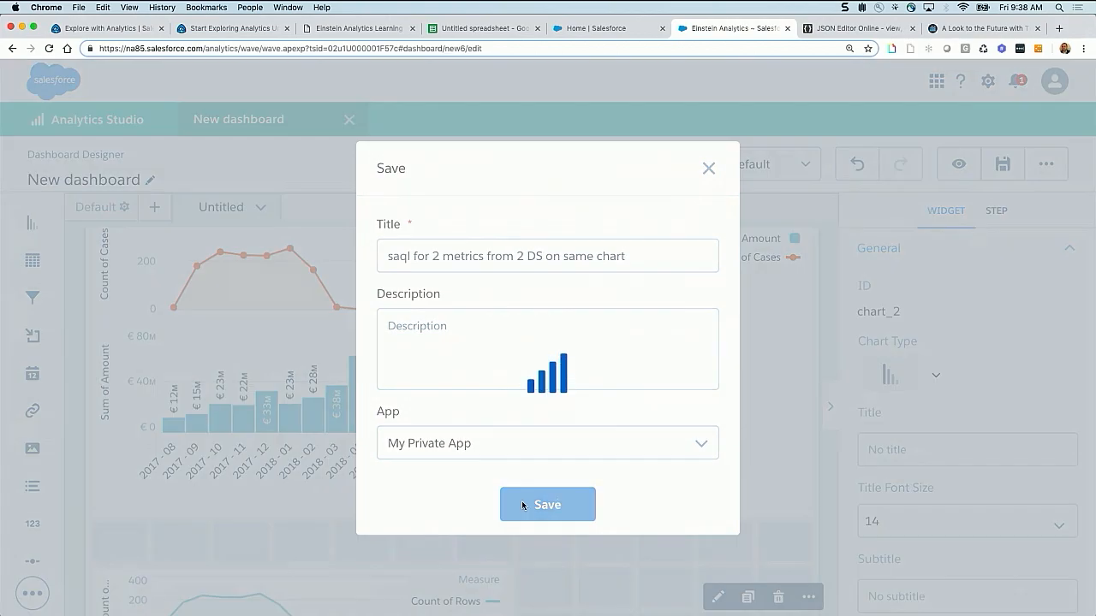